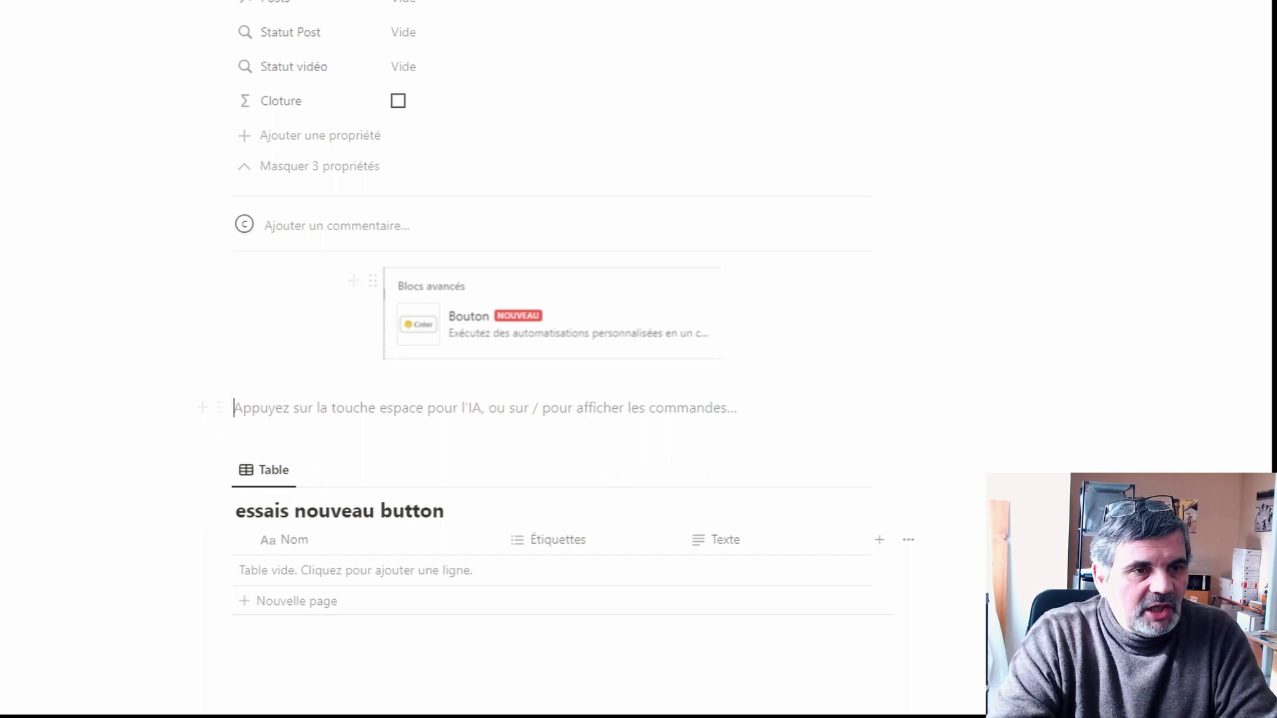
scroll(728, 350, "up", 7)
scroll(681, 319, "down", 4)
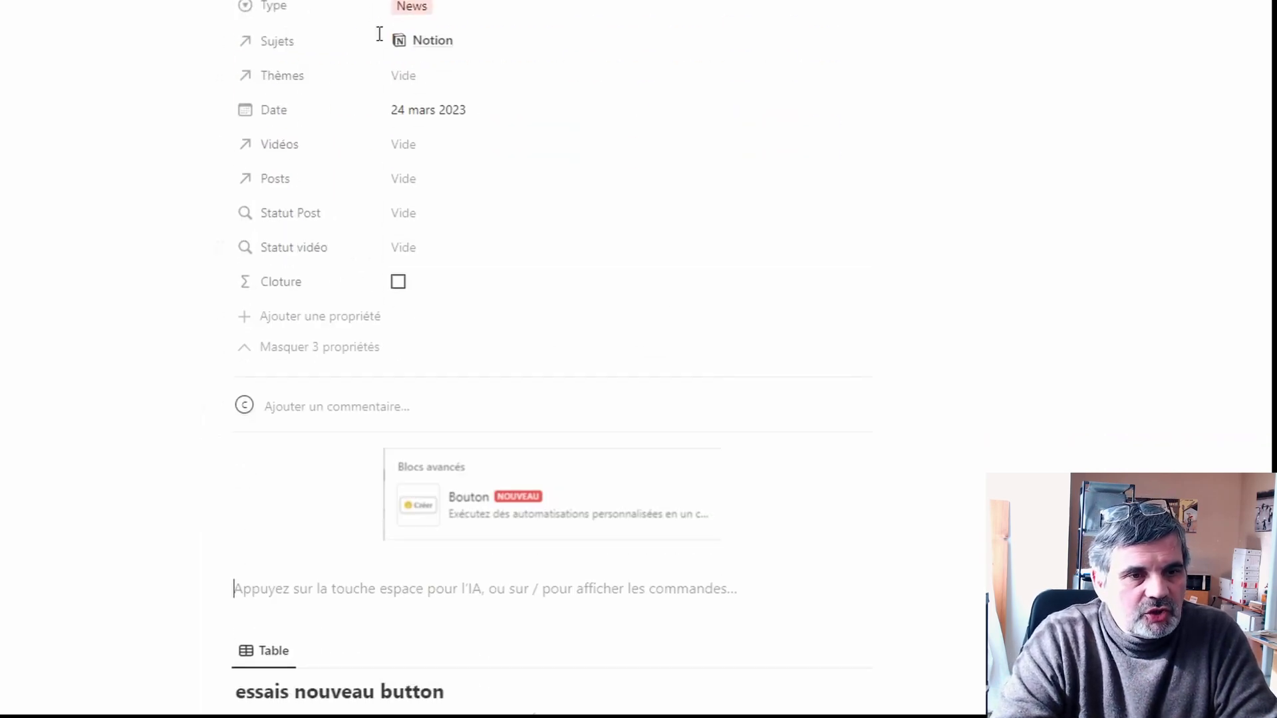
scroll(335, 89, "up", 3)
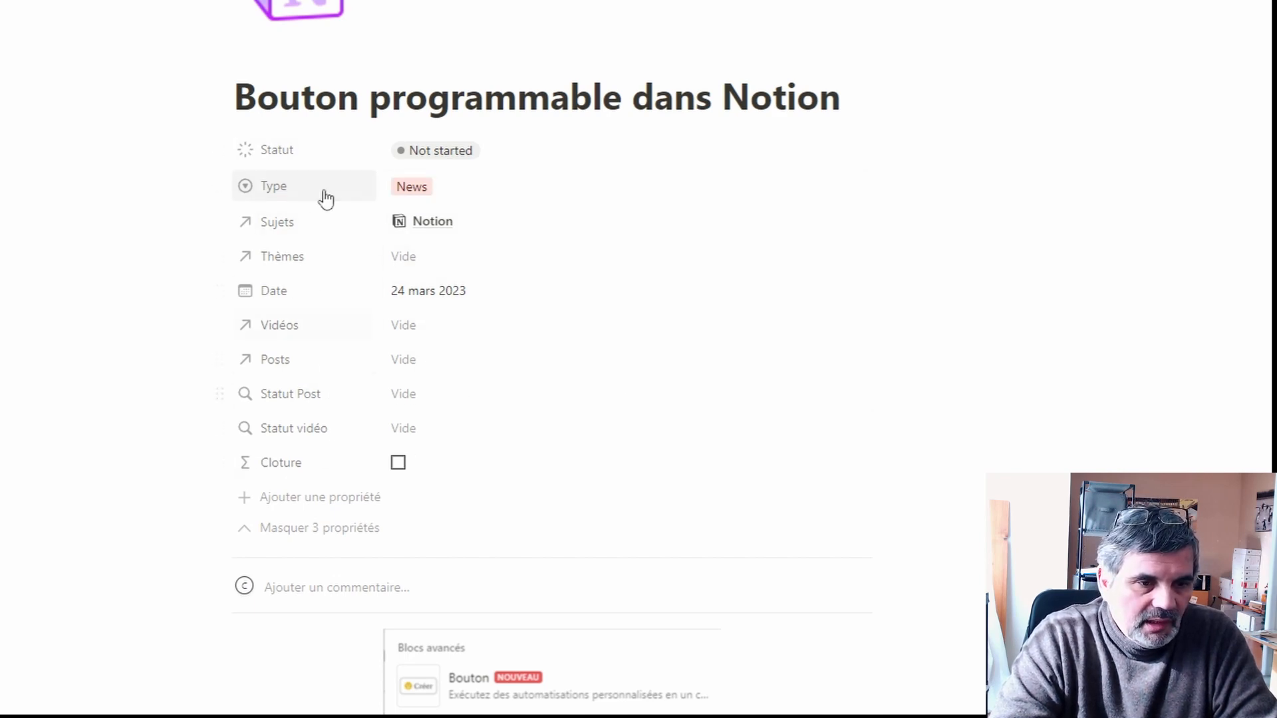
scroll(405, 215, "down", 5)
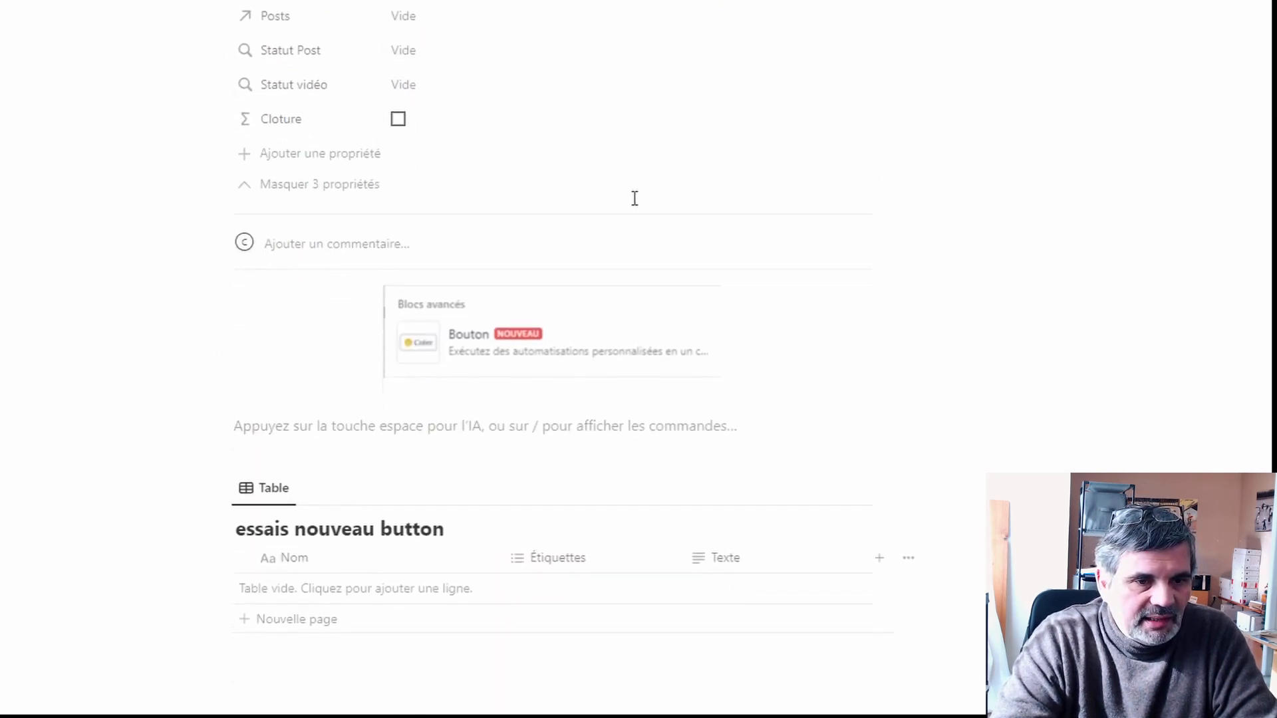
scroll(644, 176, "down", 2)
scroll(532, 266, "down", 1)
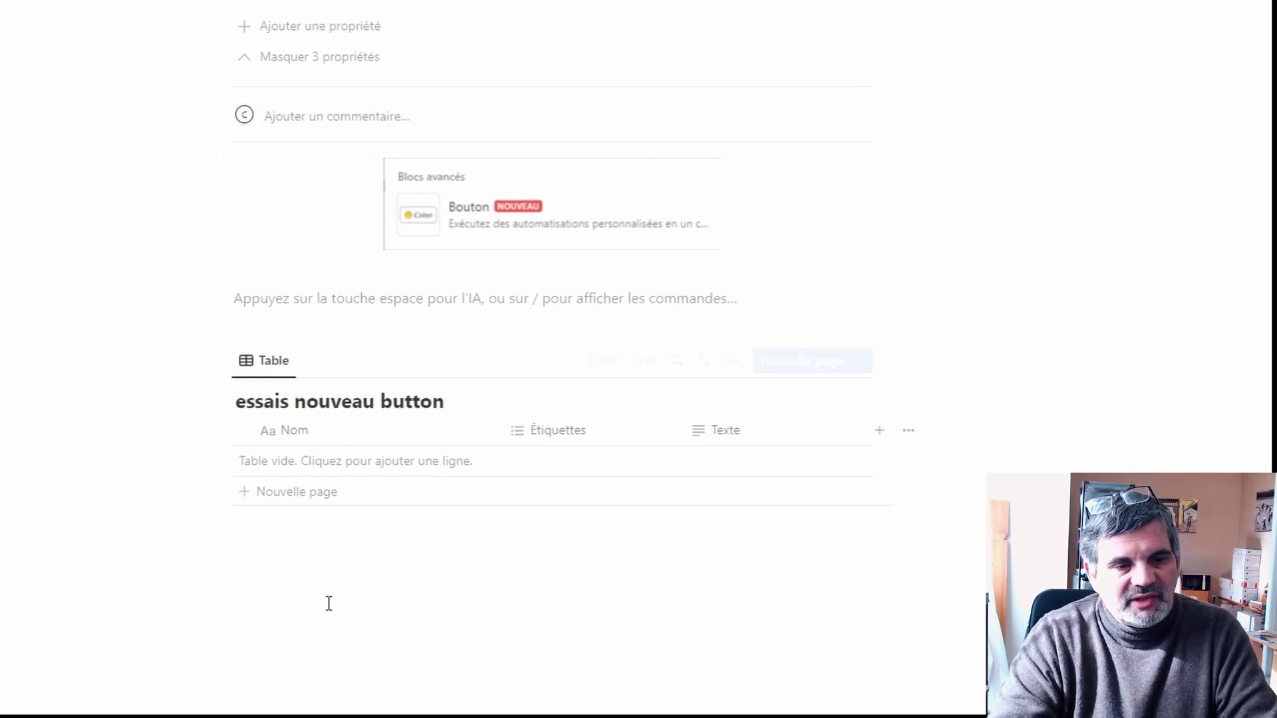
left_click(296, 579)
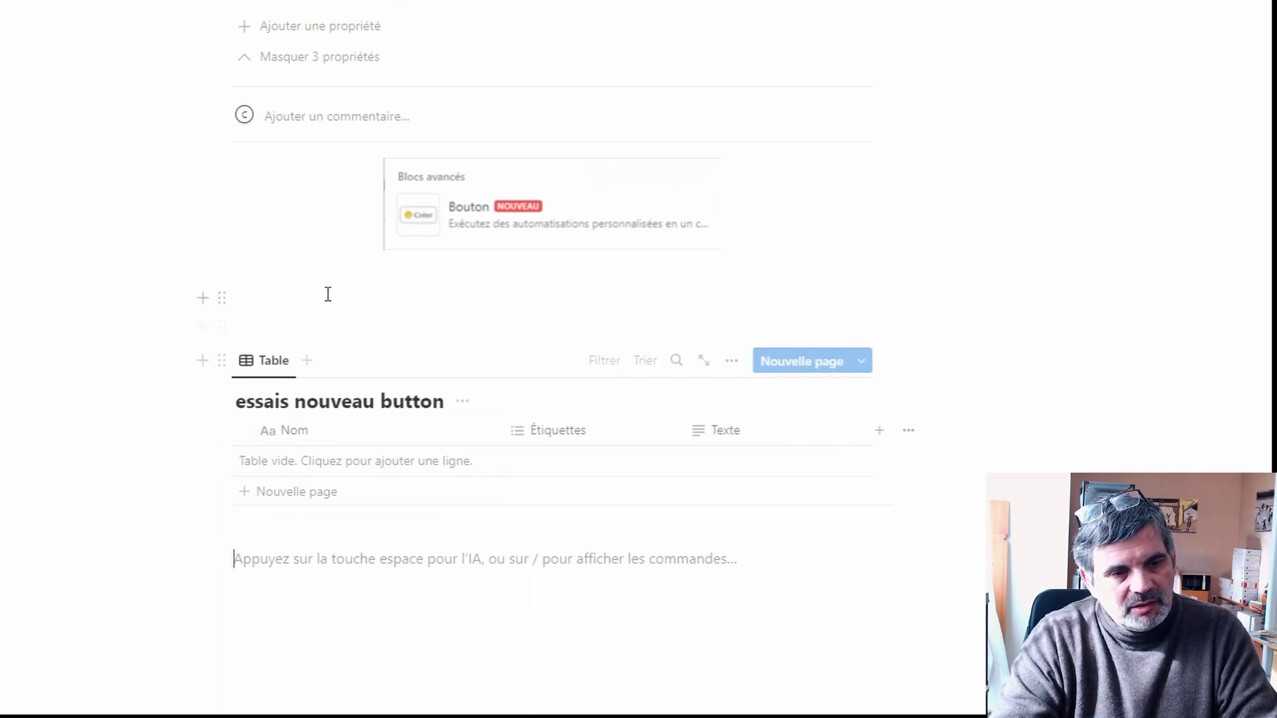
- Insert ten blank lines between the Bouton image and the "essais nouveau button" table
left_click(263, 297)
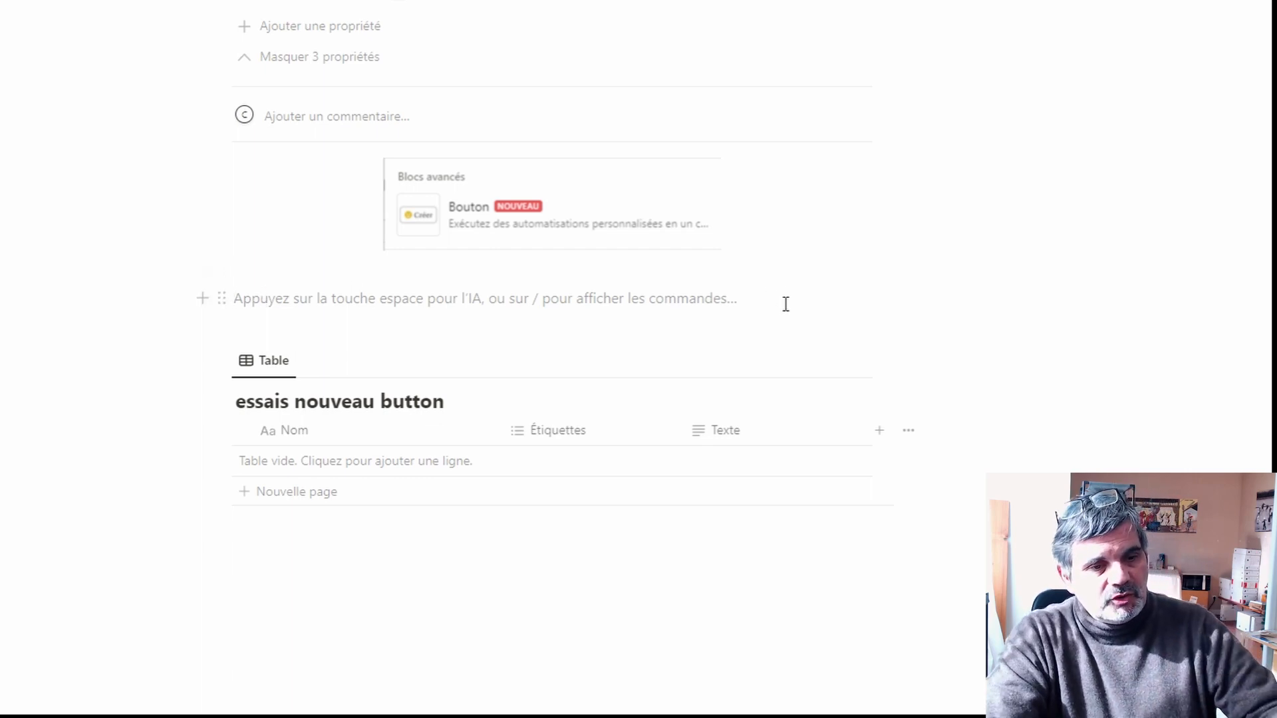
key("Return")
key("Return")
key("Return")
key("Return")
key("Return")
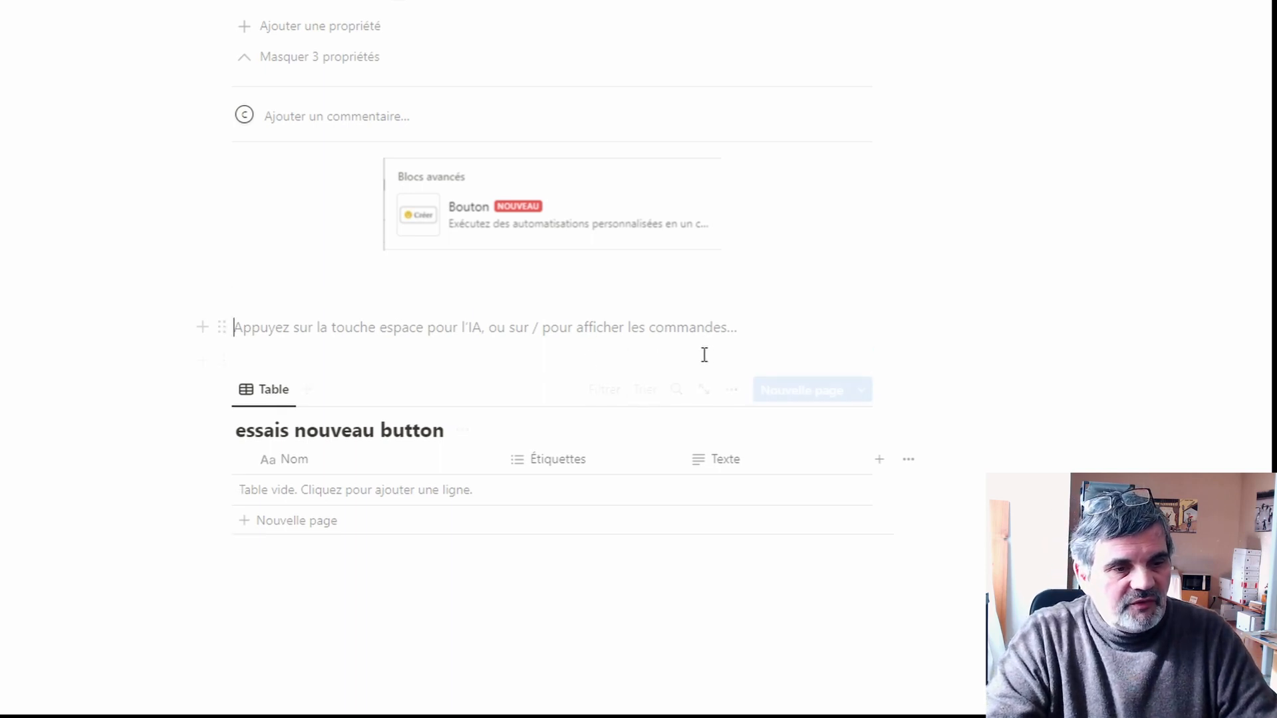
key("Return")
key("Return")
key("Return")
key("Return")
key("Return")
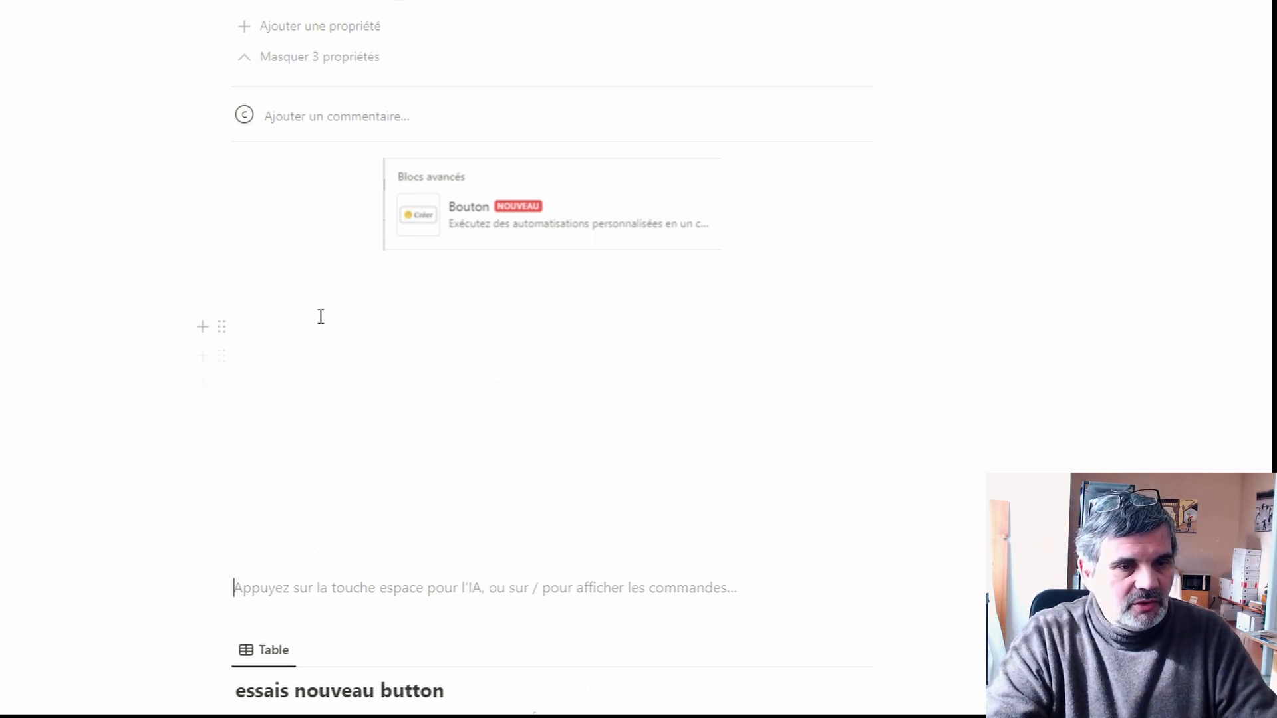
- Insert a Bouton block on the first empty line below the Bouton image
left_click(323, 303)
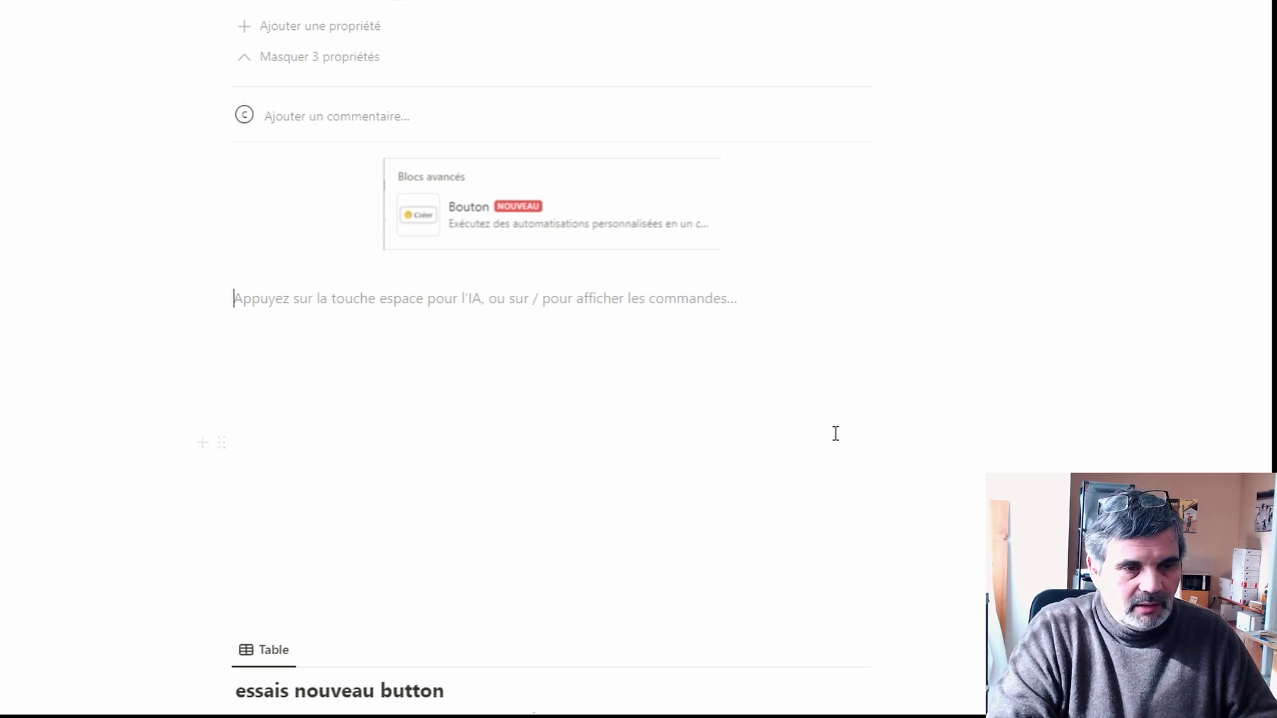
type("/but")
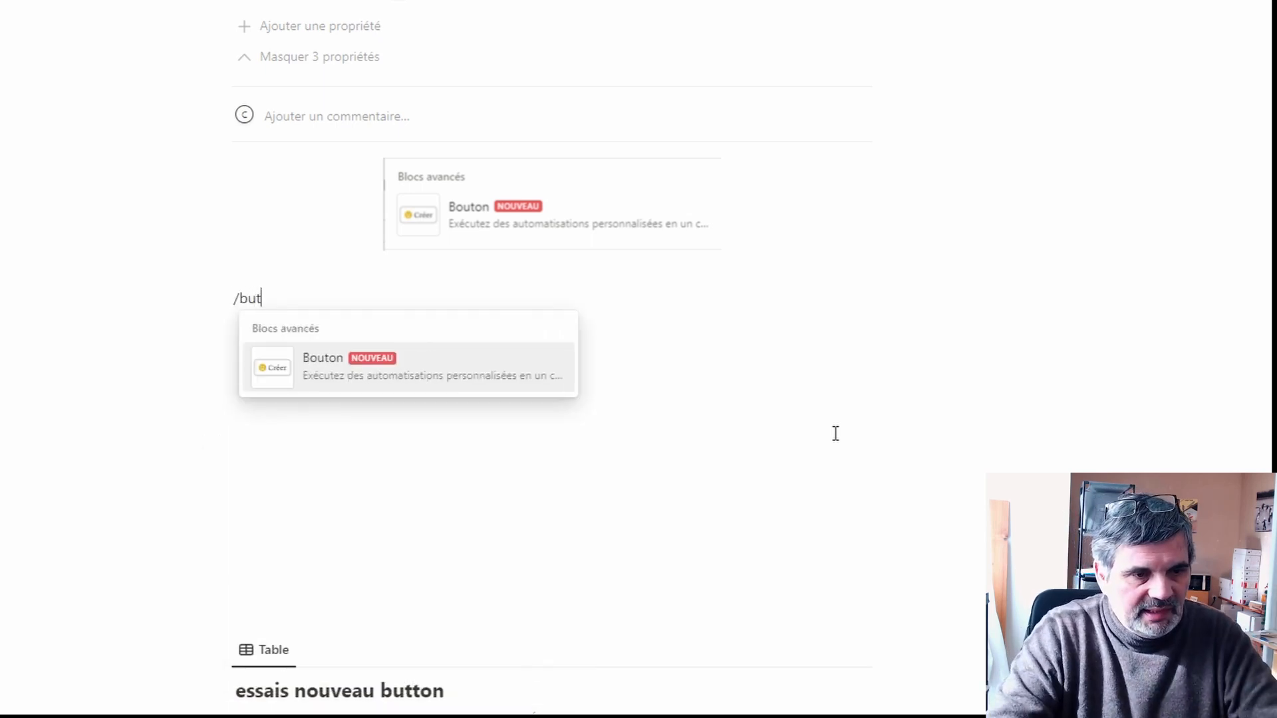
key("BackSpace")
key("BackSpace")
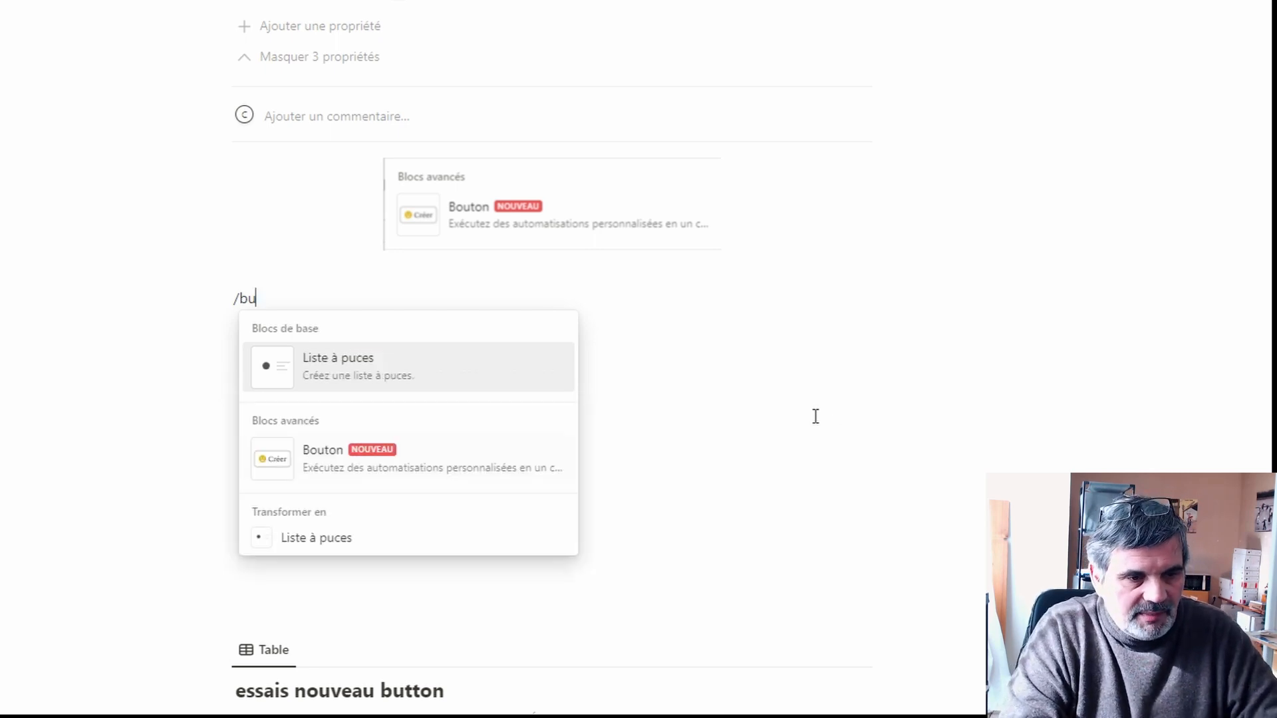
type("out")
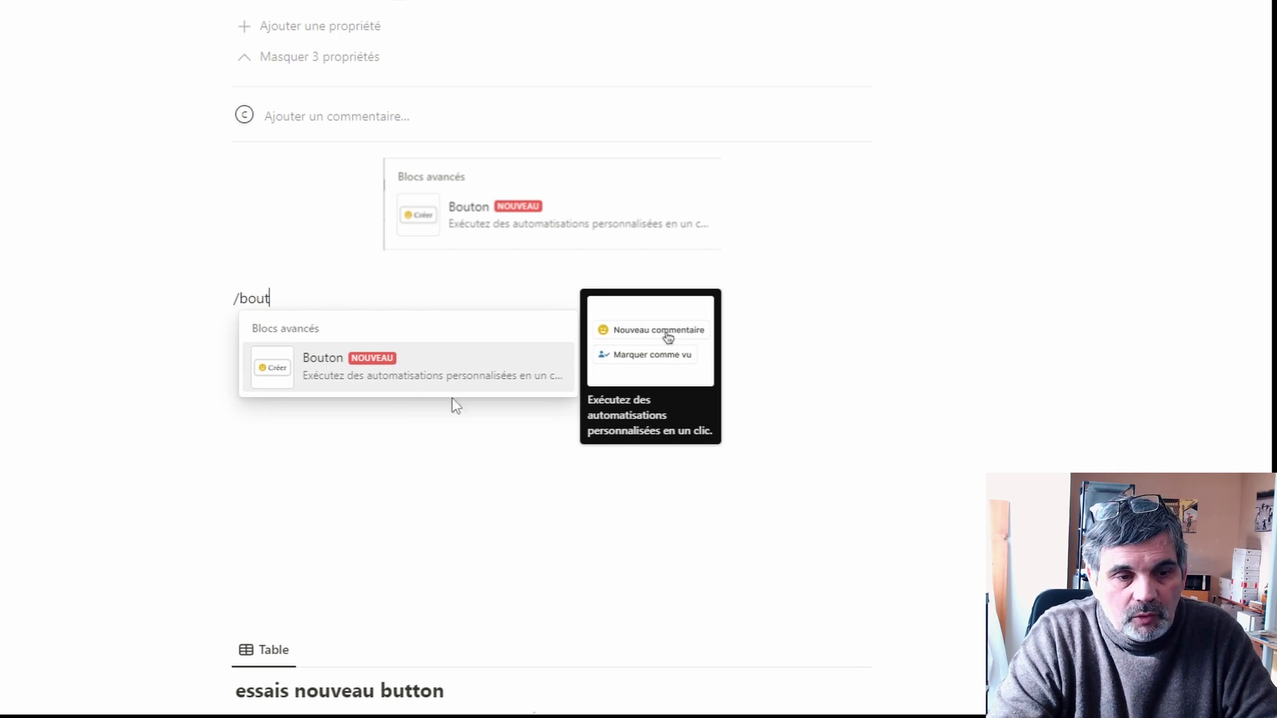
mouse_move(328, 382)
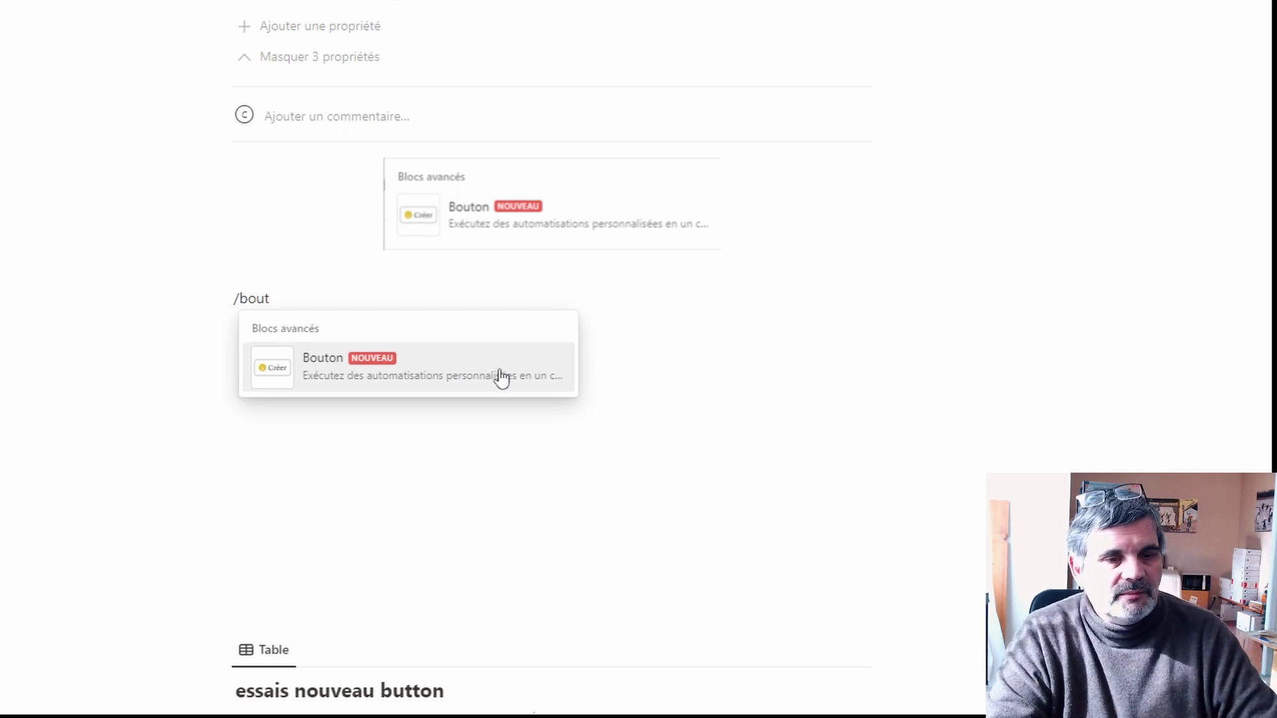
left_click(330, 366)
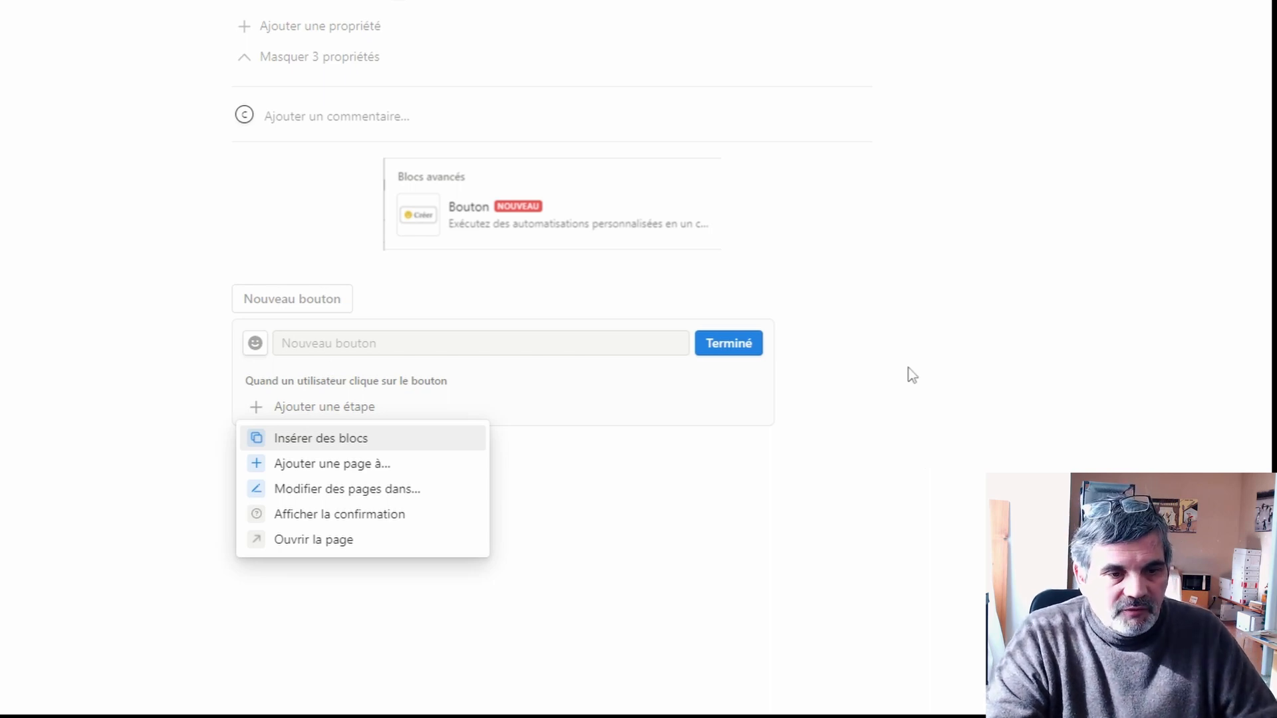
- Give the new button a purple circled right-arrow icon
left_click(306, 349)
left_click(255, 343)
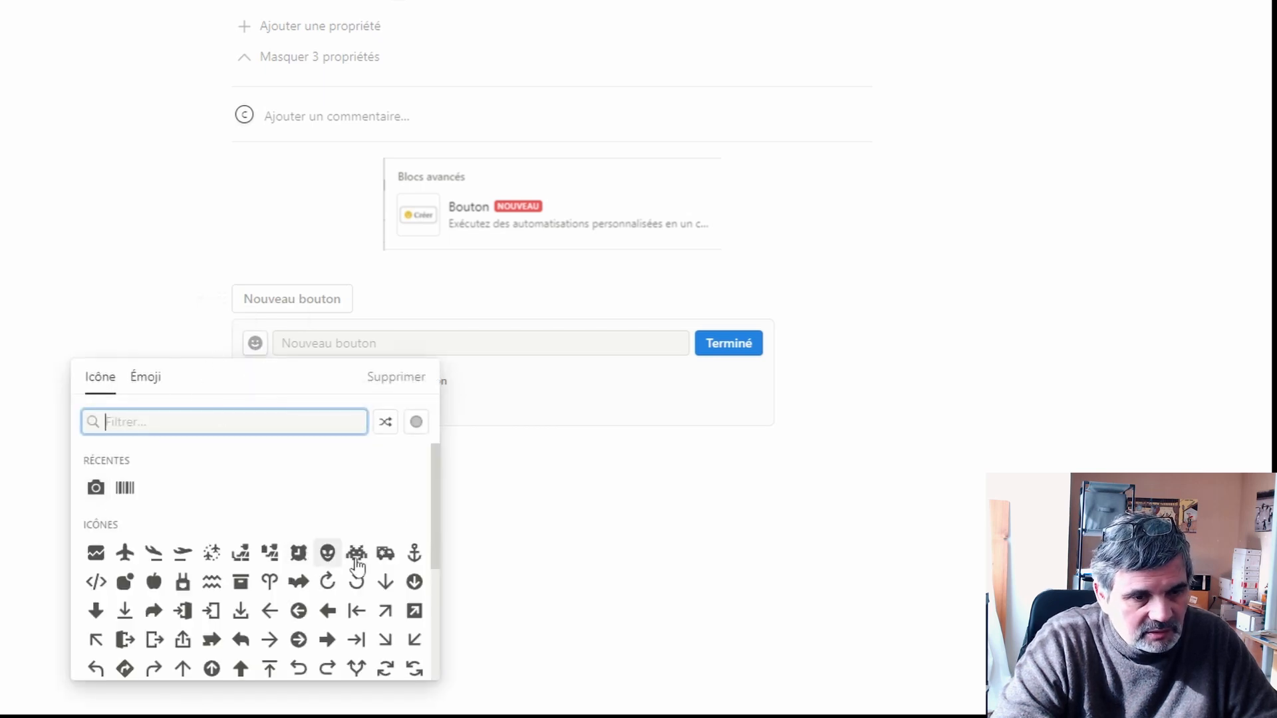
scroll(326, 578, "down", 2)
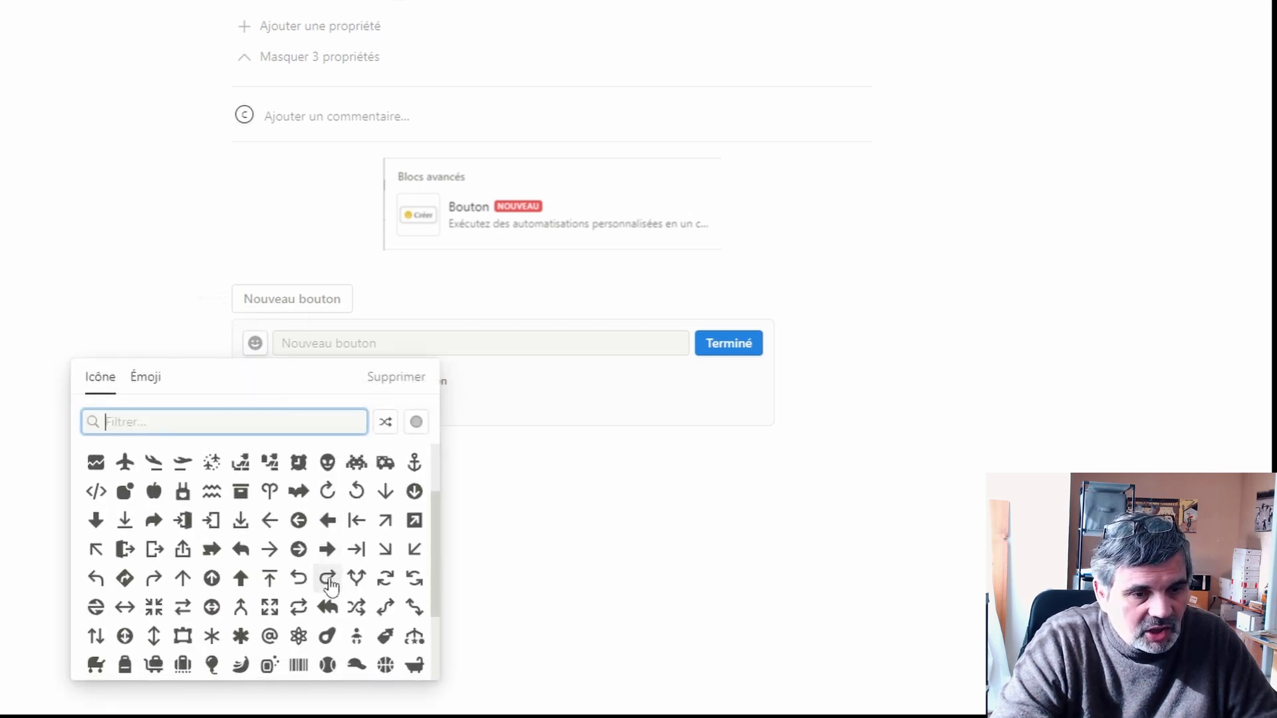
left_click(298, 549)
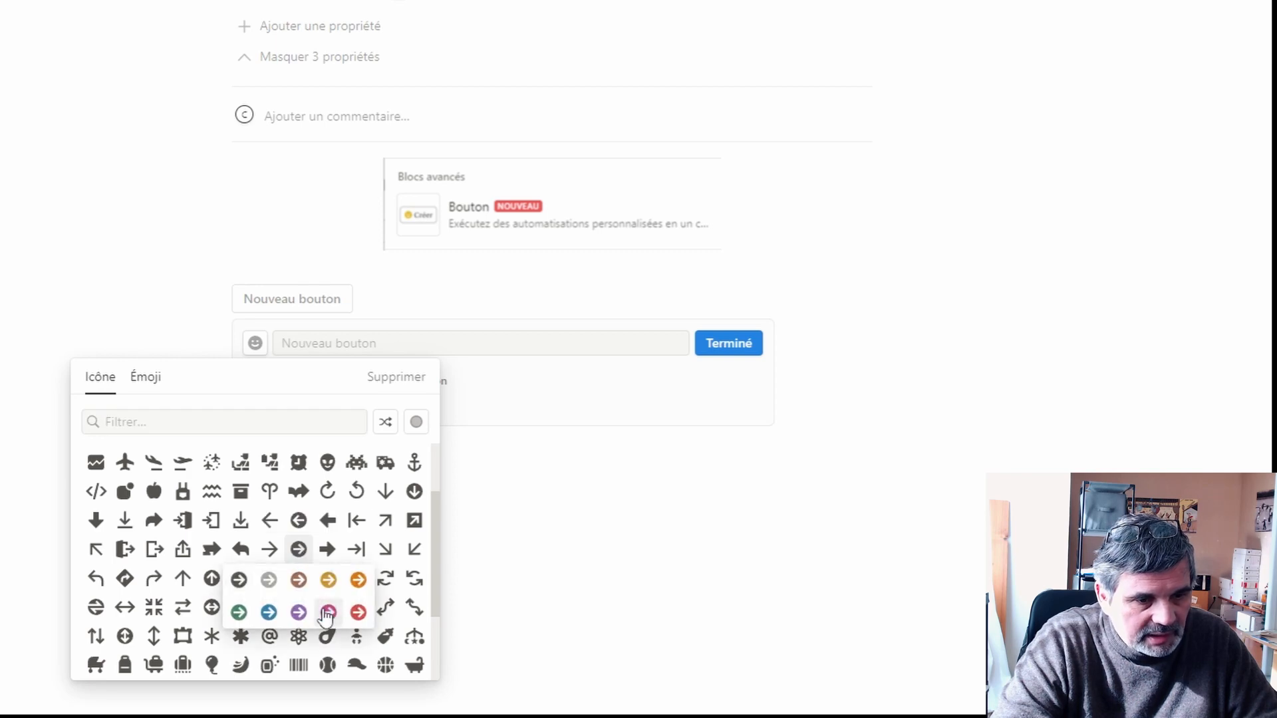
left_click(298, 612)
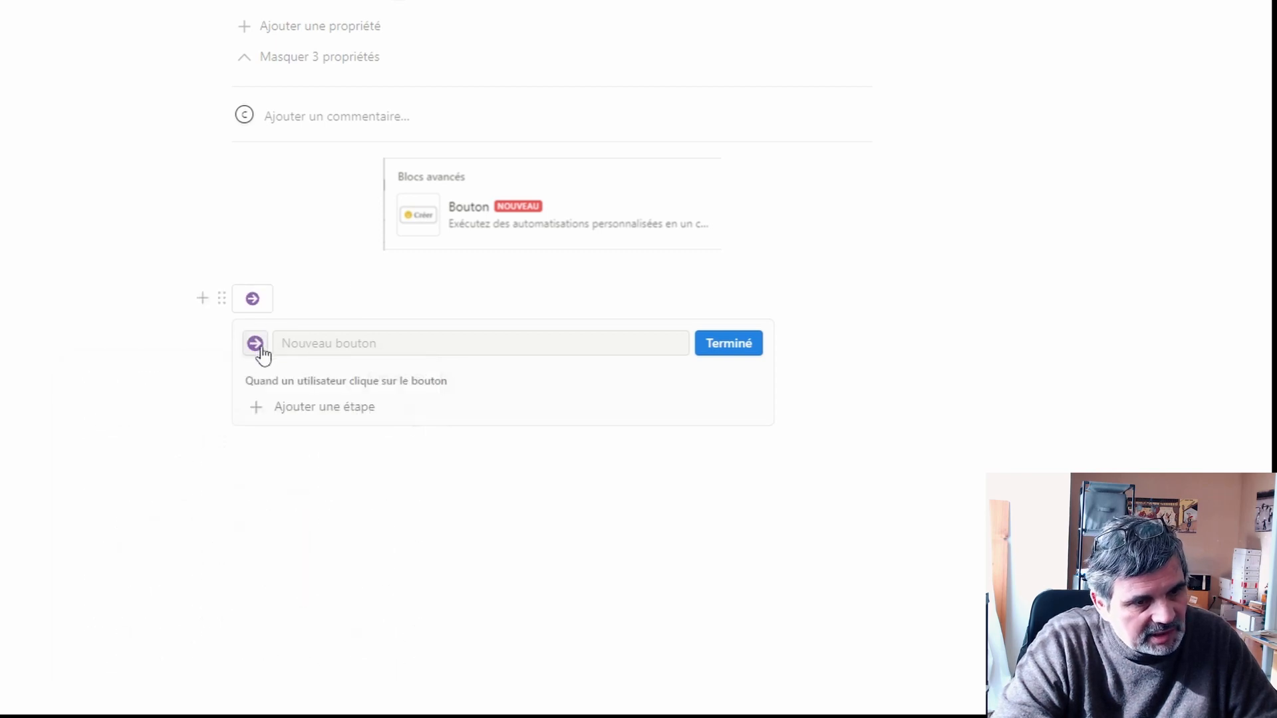
- Name the button "ajout liste de taches" and finish editing it
left_click(293, 343)
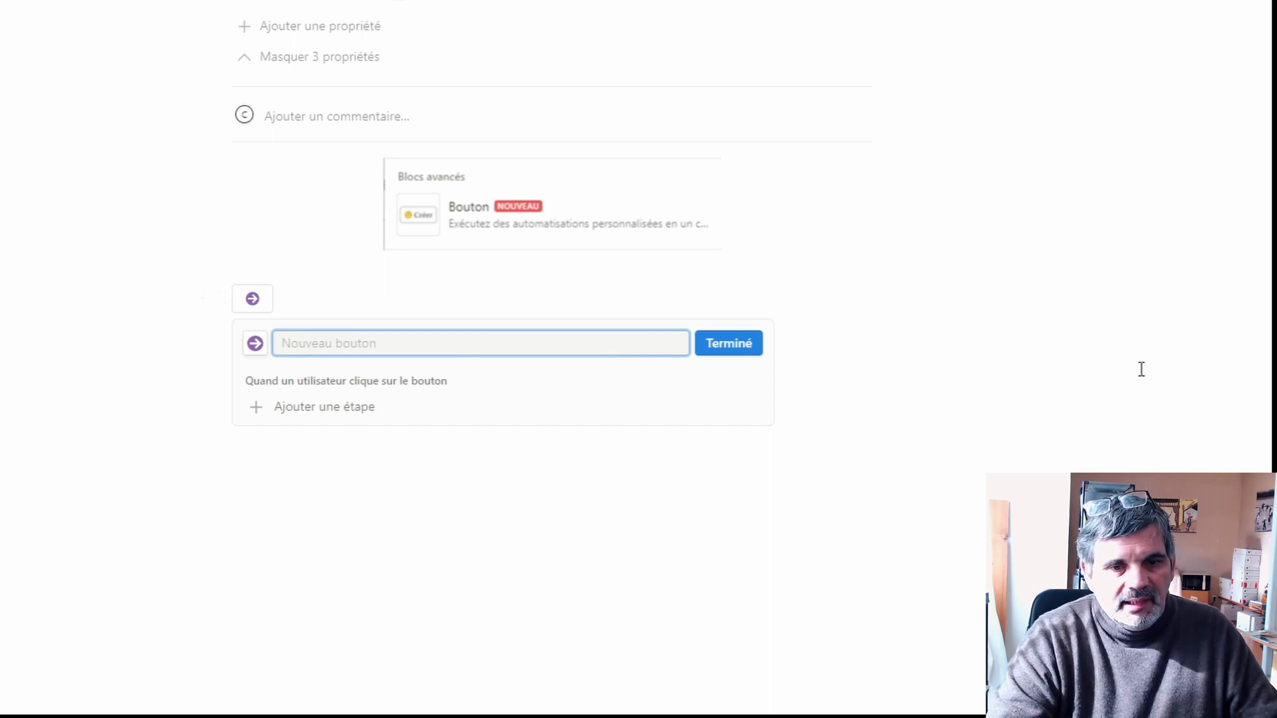
type("ajou")
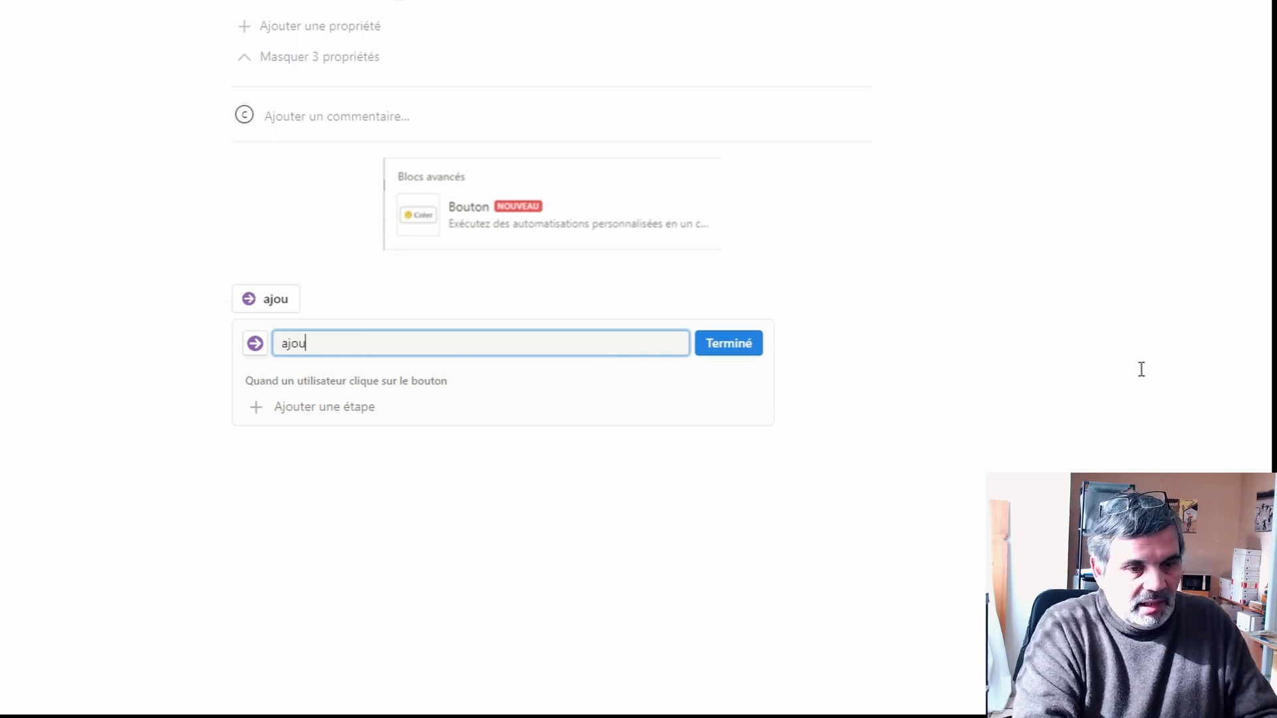
type("t d liste de ytach")
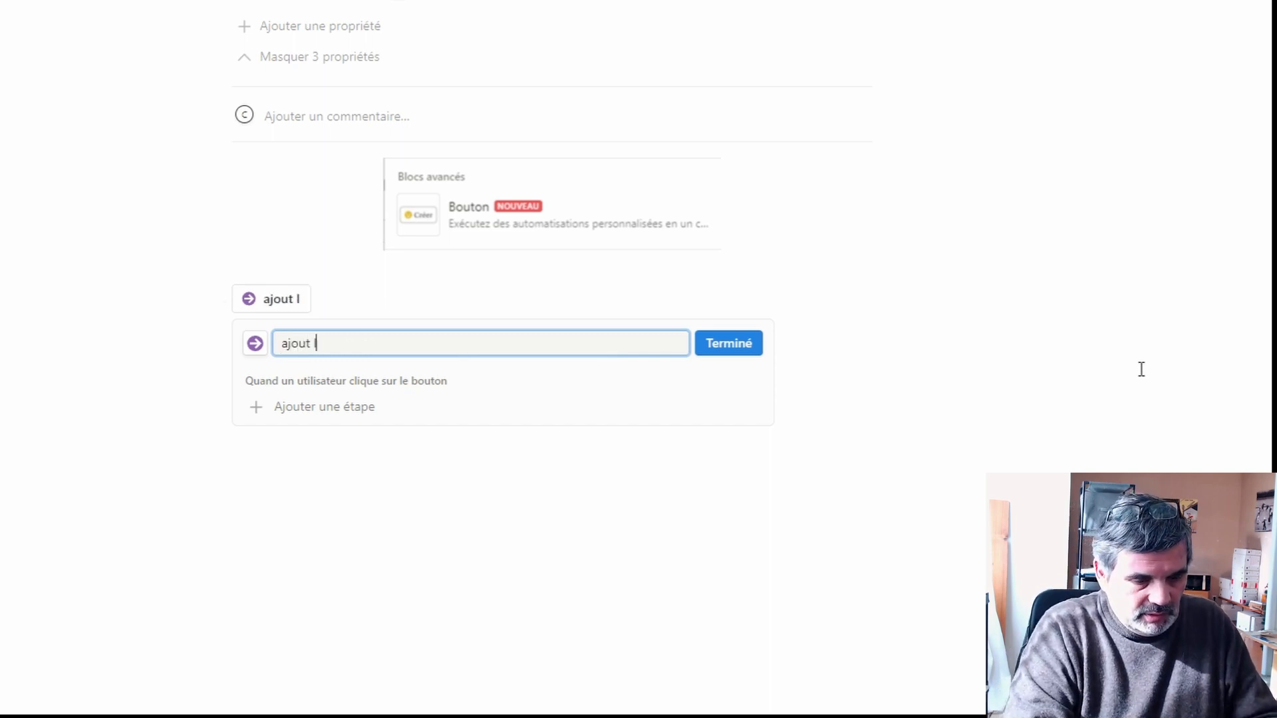
key("BackSpace")
key("BackSpace")
key("BackSpace")
key("BackSpace")
key("BackSpace")
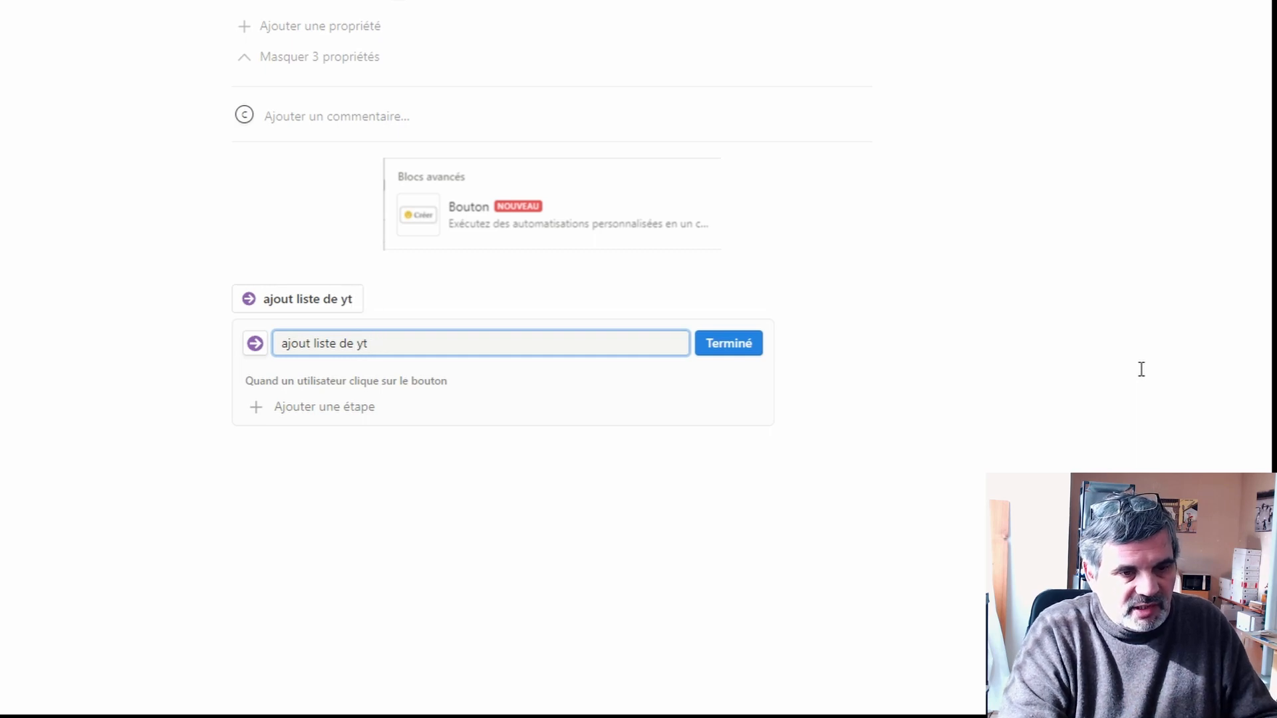
type("tahc")
key("BackSpace")
key("BackSpace")
key("BackSpace")
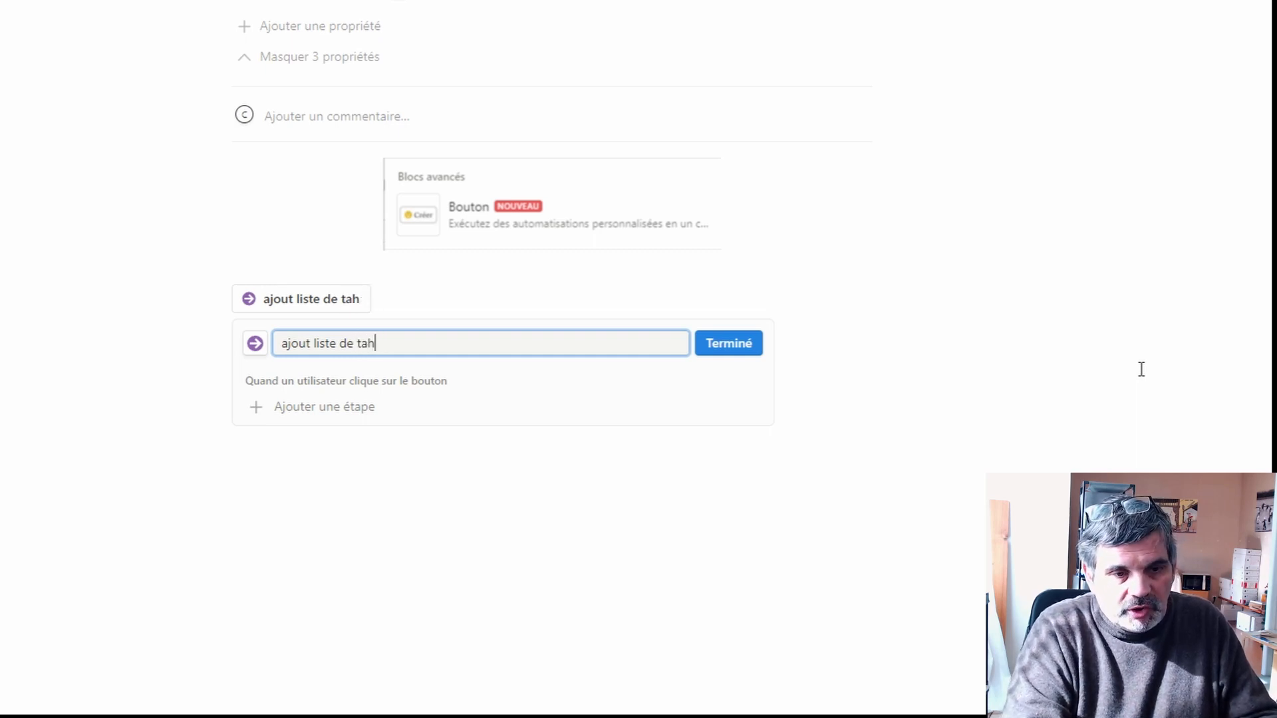
type("aches")
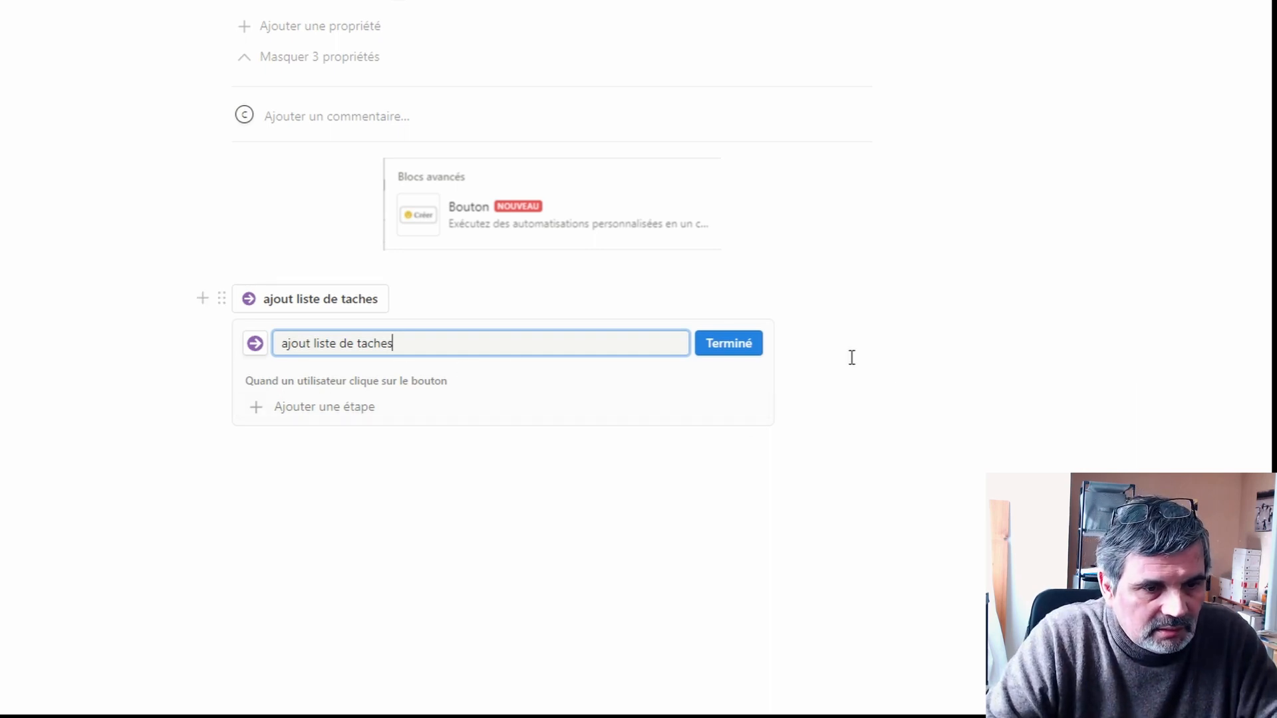
left_click(722, 348)
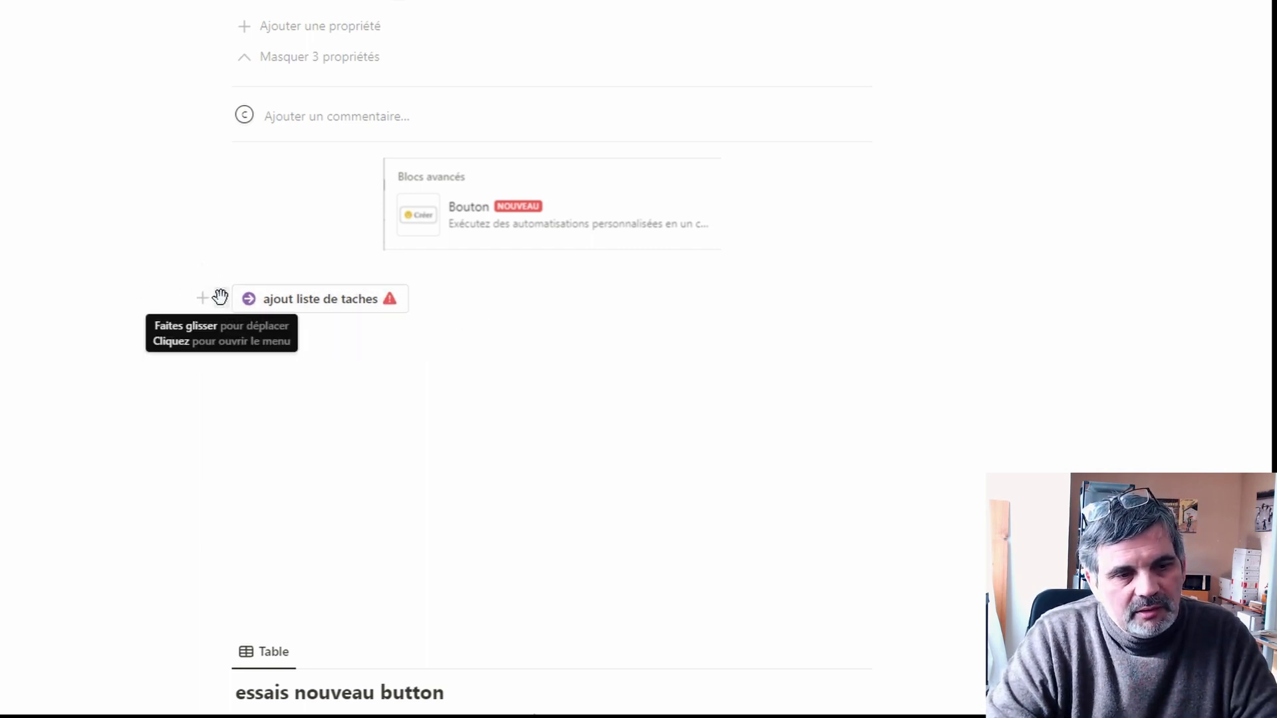
- Reopen the "ajout liste de taches" button for editing and add an "Insérer des blocs" step to it
left_click(225, 298)
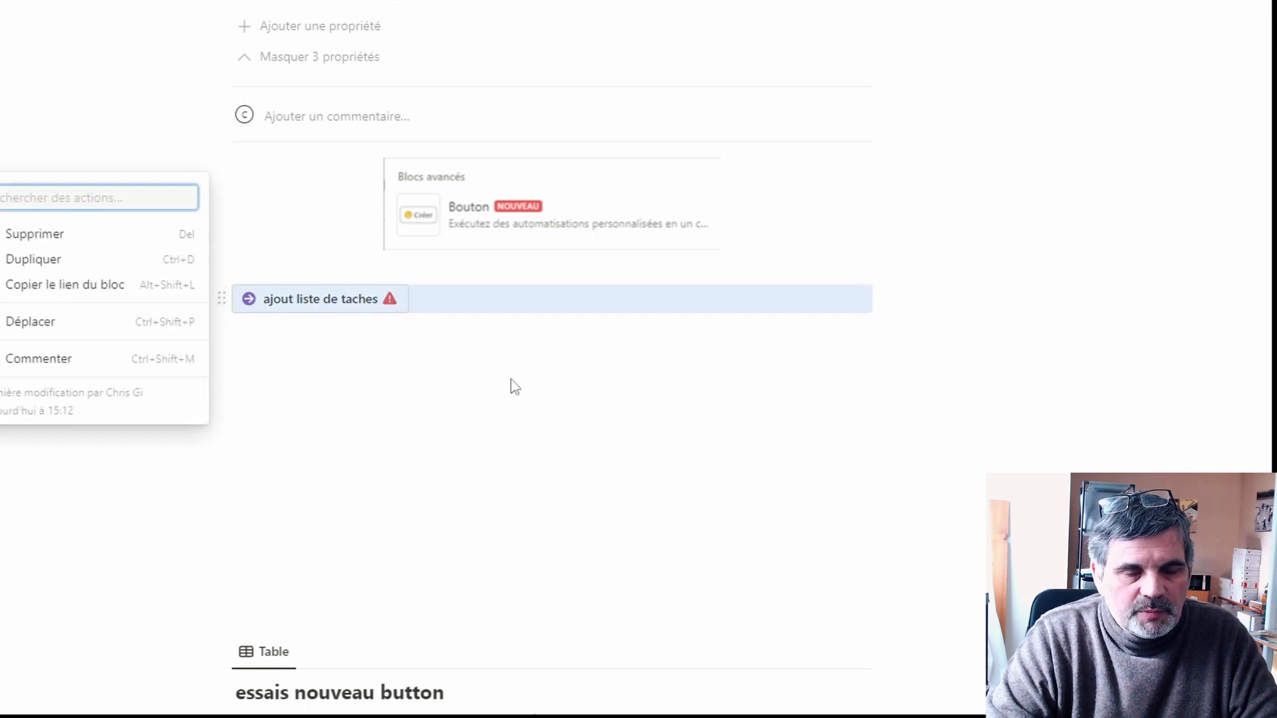
key("Escape")
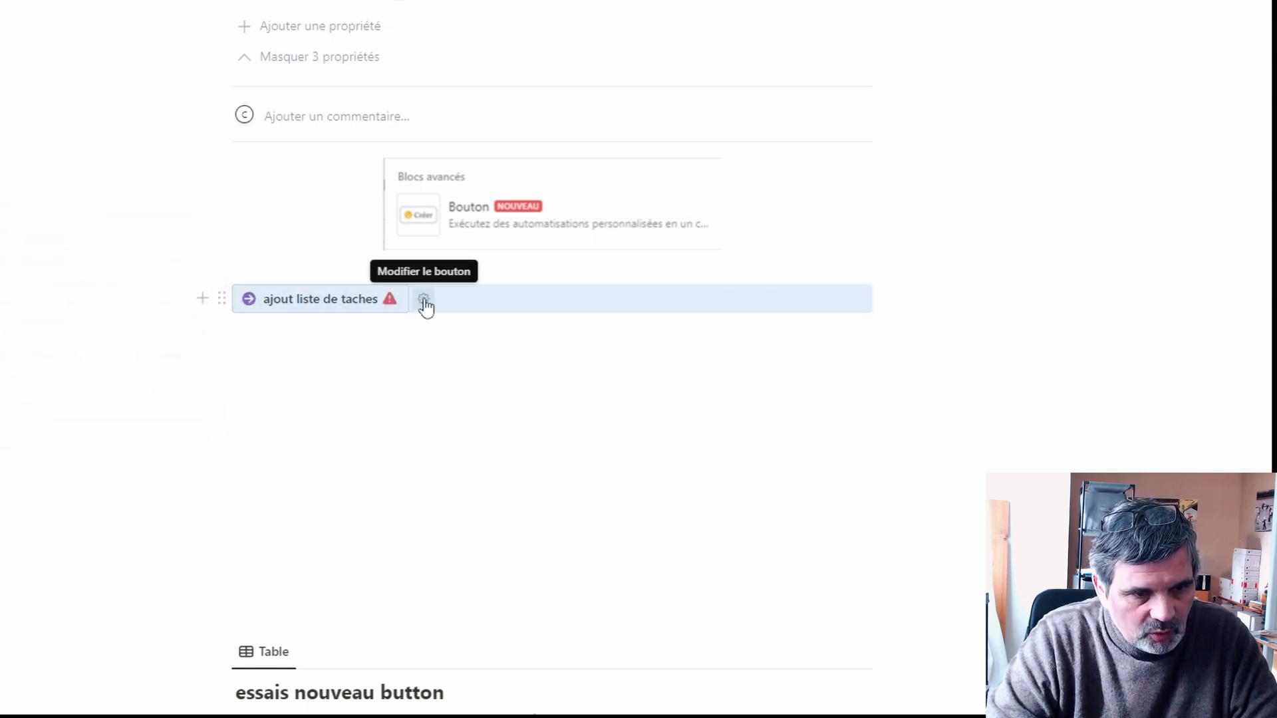
left_click(423, 304)
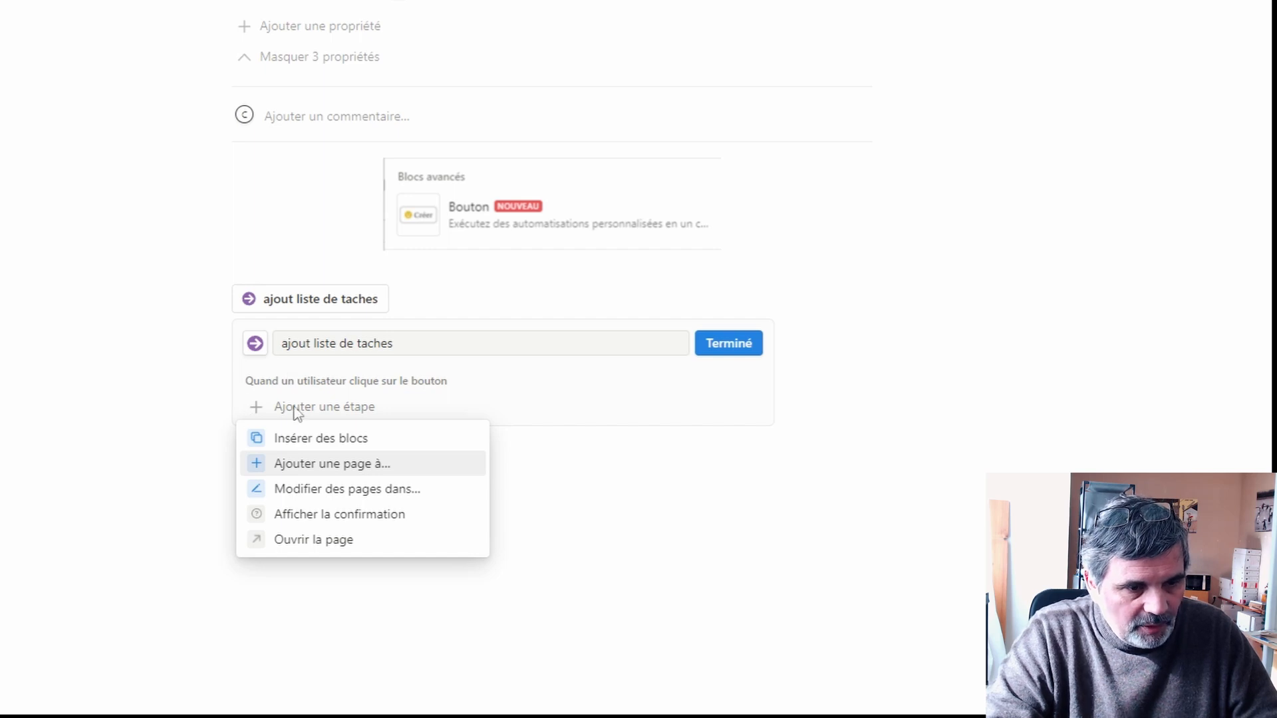
left_click(313, 439)
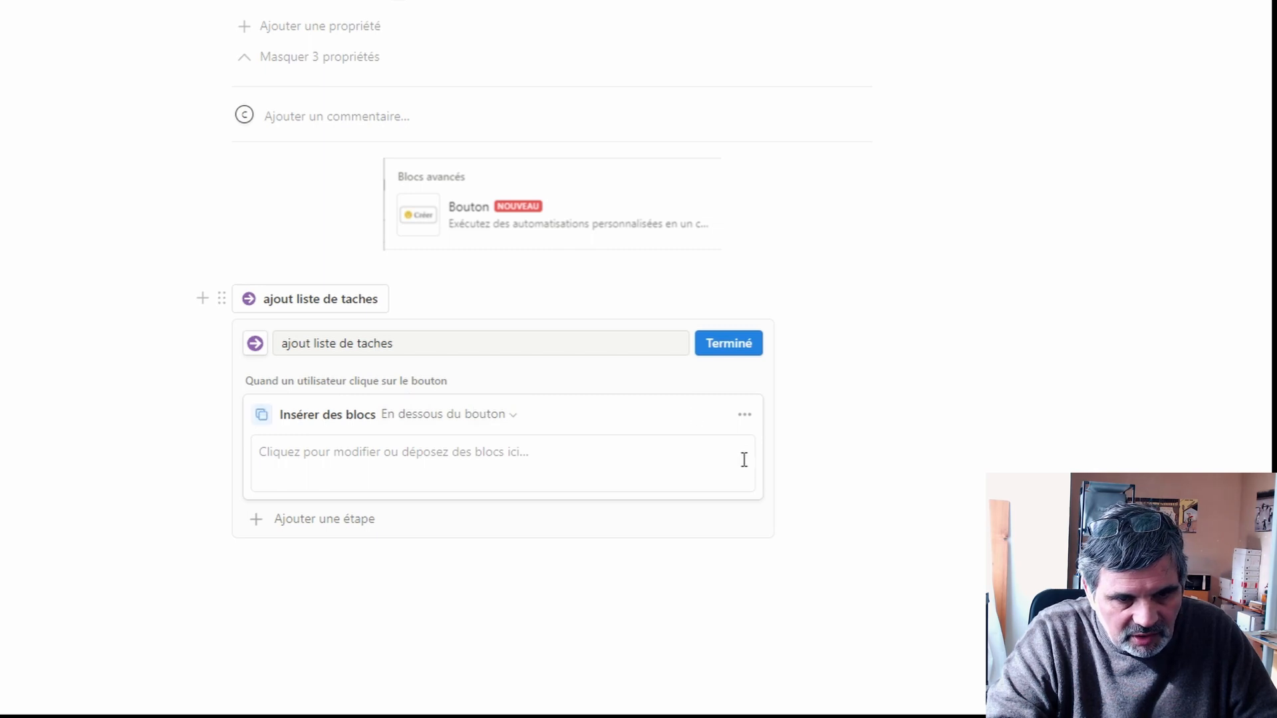
left_click(745, 415)
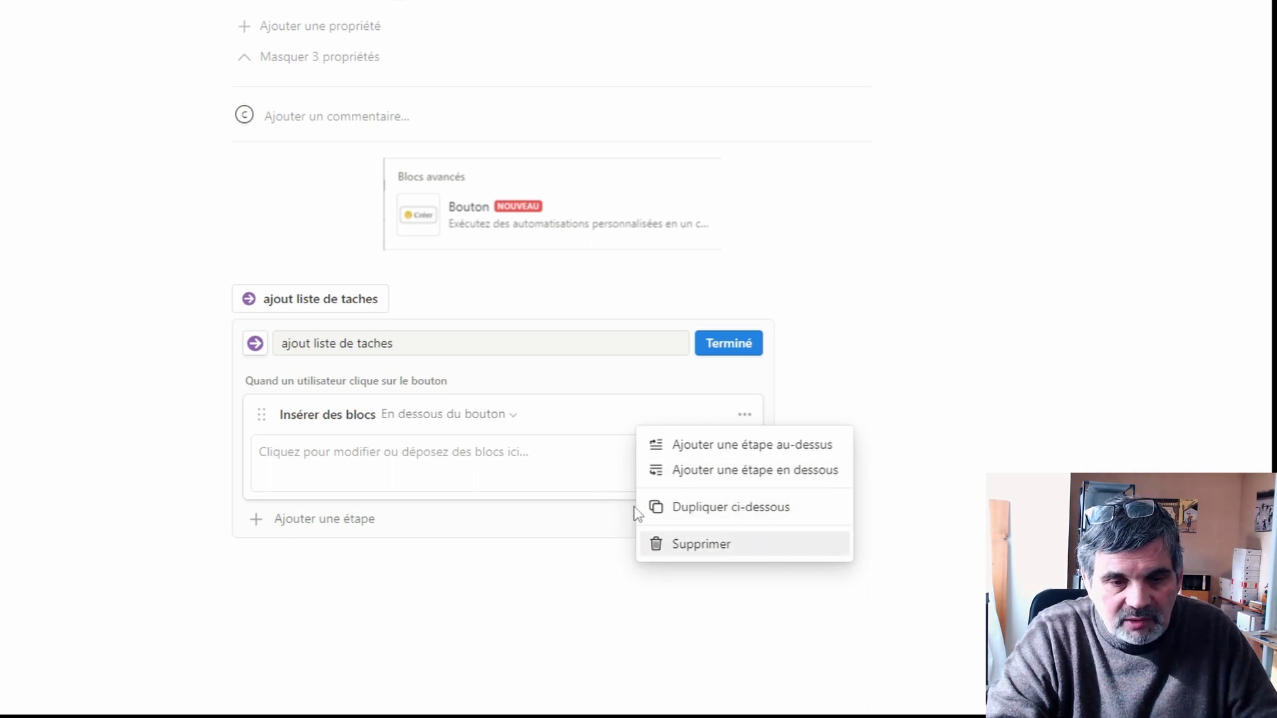
left_click(566, 457)
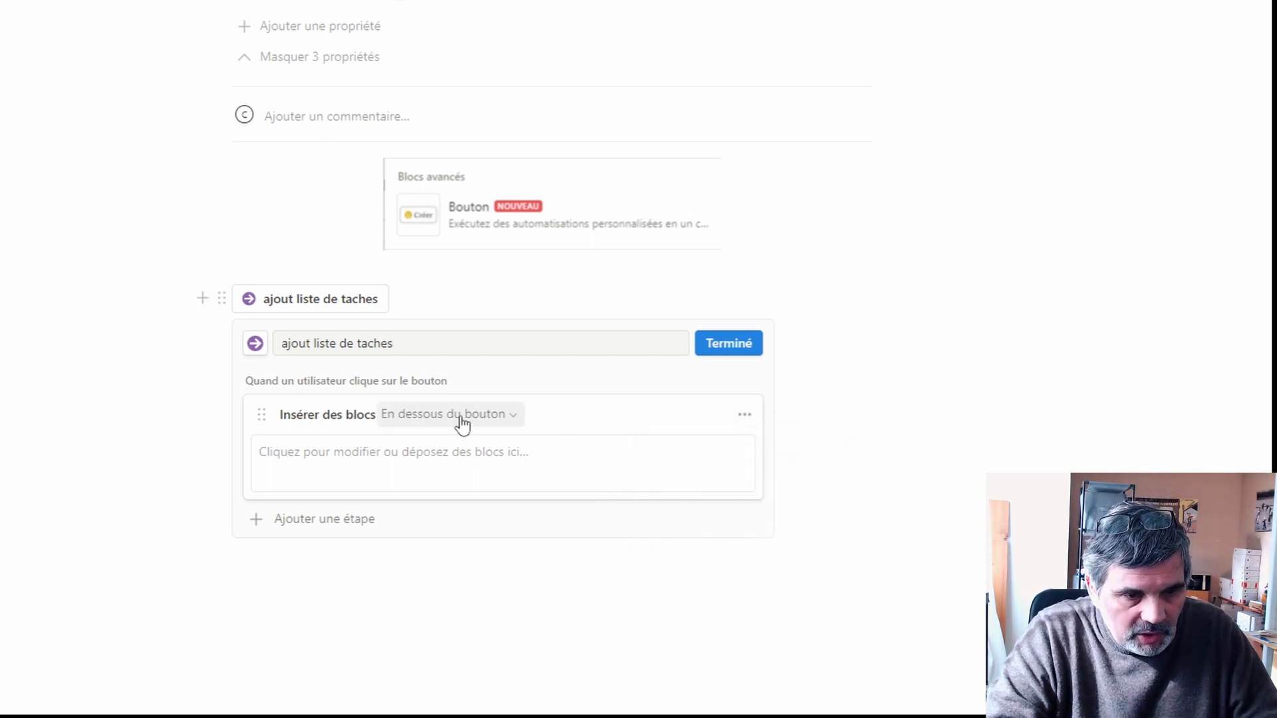
left_click(503, 423)
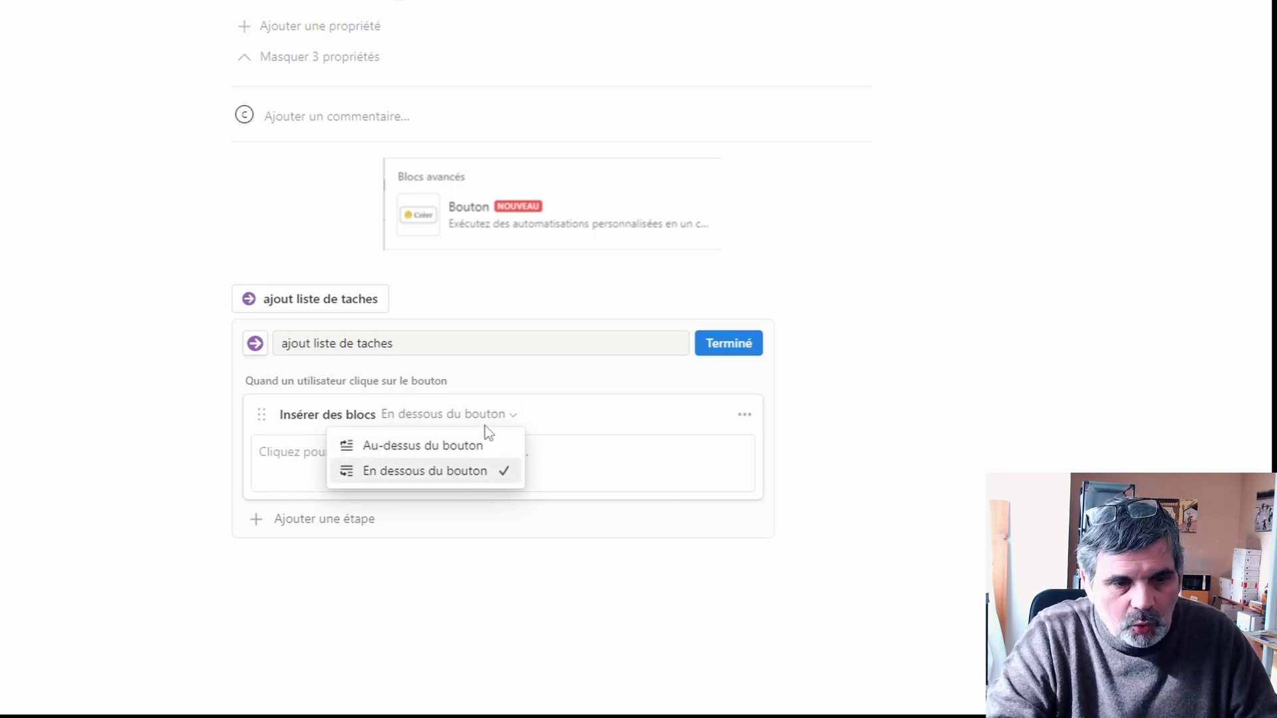
left_click(599, 464)
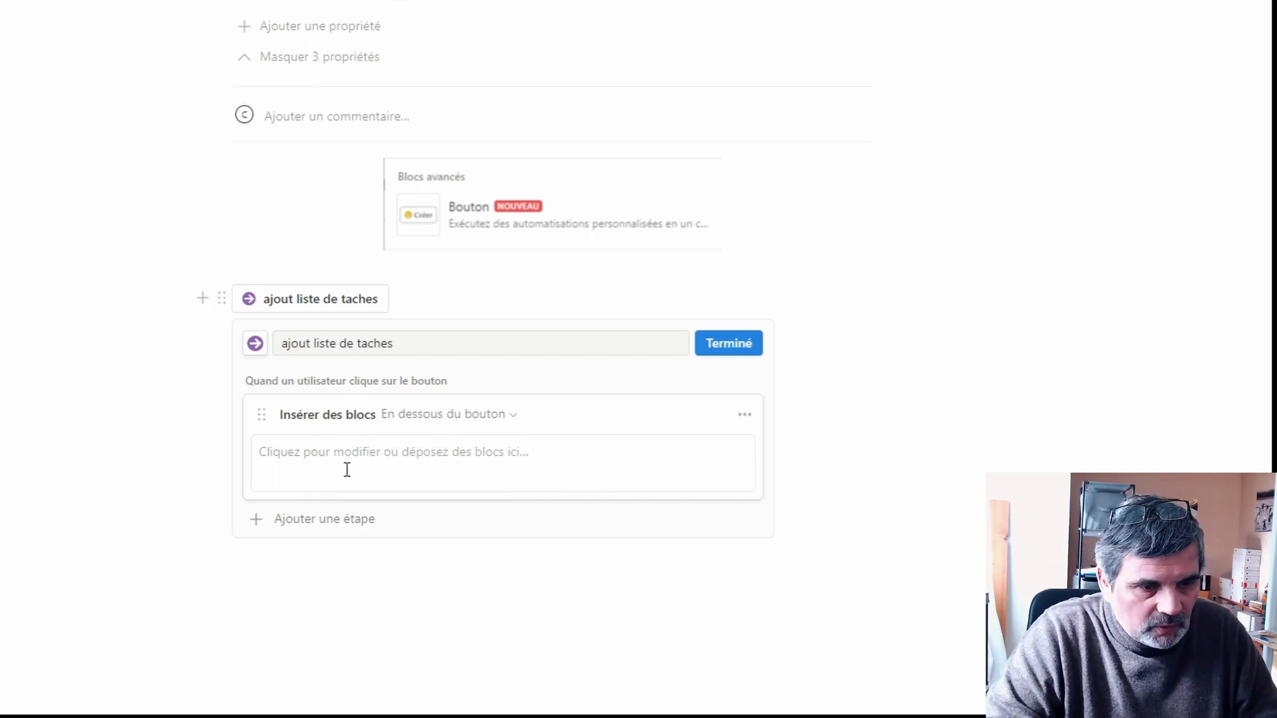
- Browse the block types that can be placed inside the button's Insérer des blocs step
left_click(272, 454)
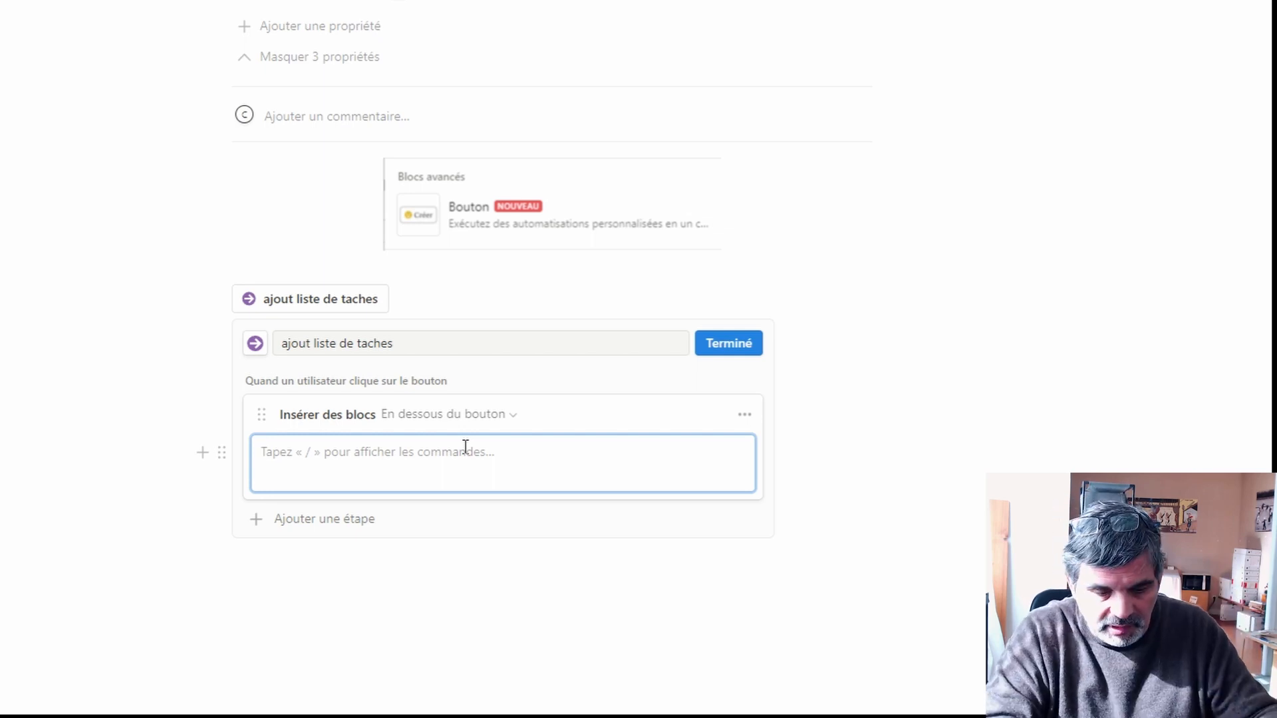
type("/")
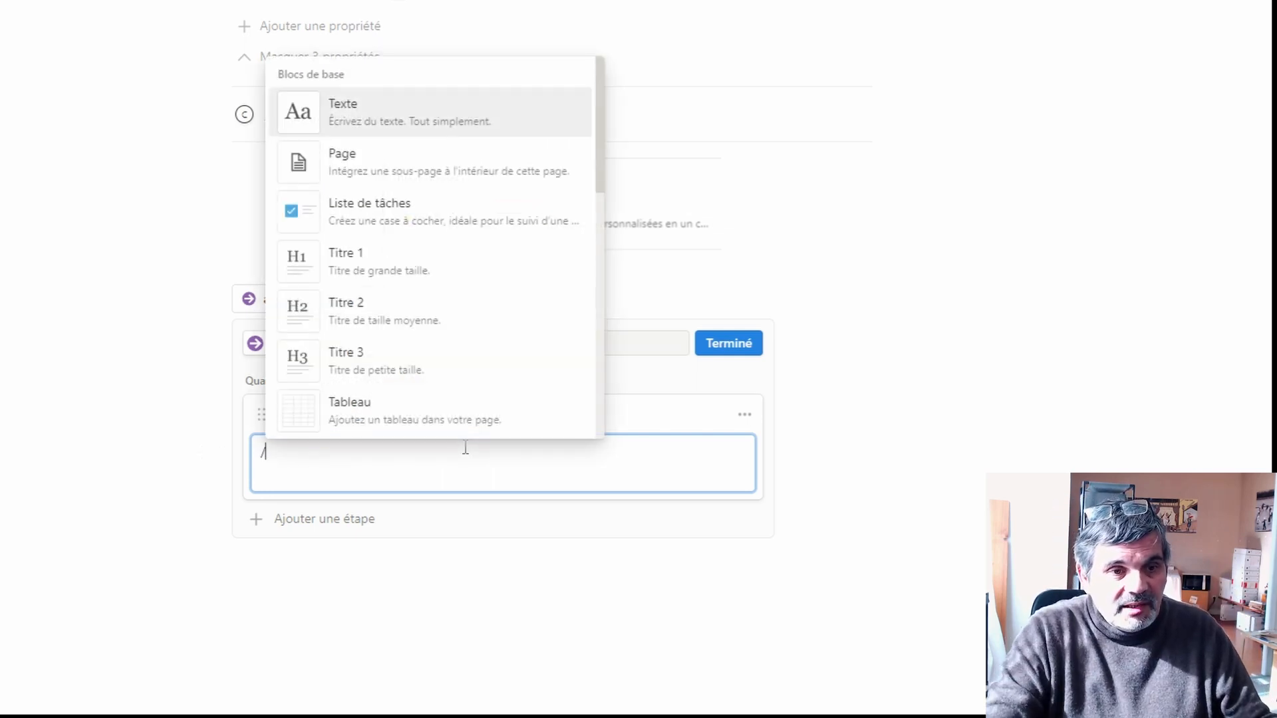
scroll(436, 342, "down", 8)
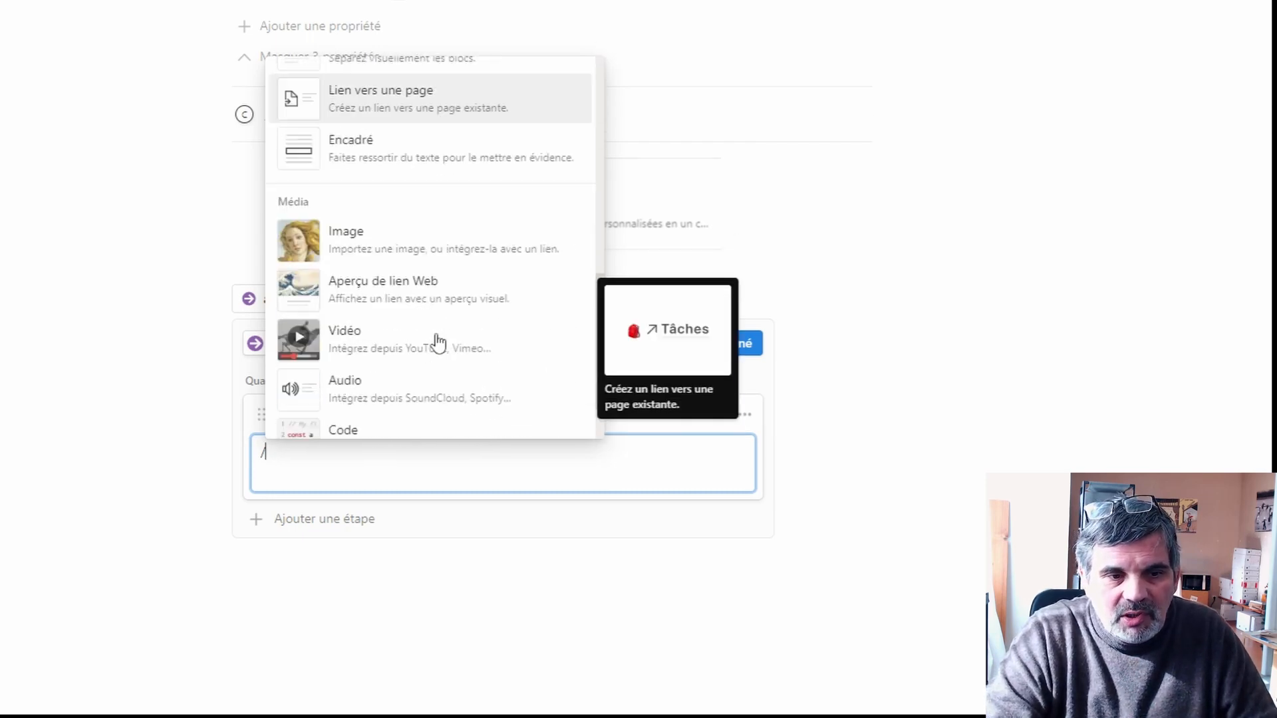
scroll(435, 339, "down", 5)
scroll(439, 338, "up", 10)
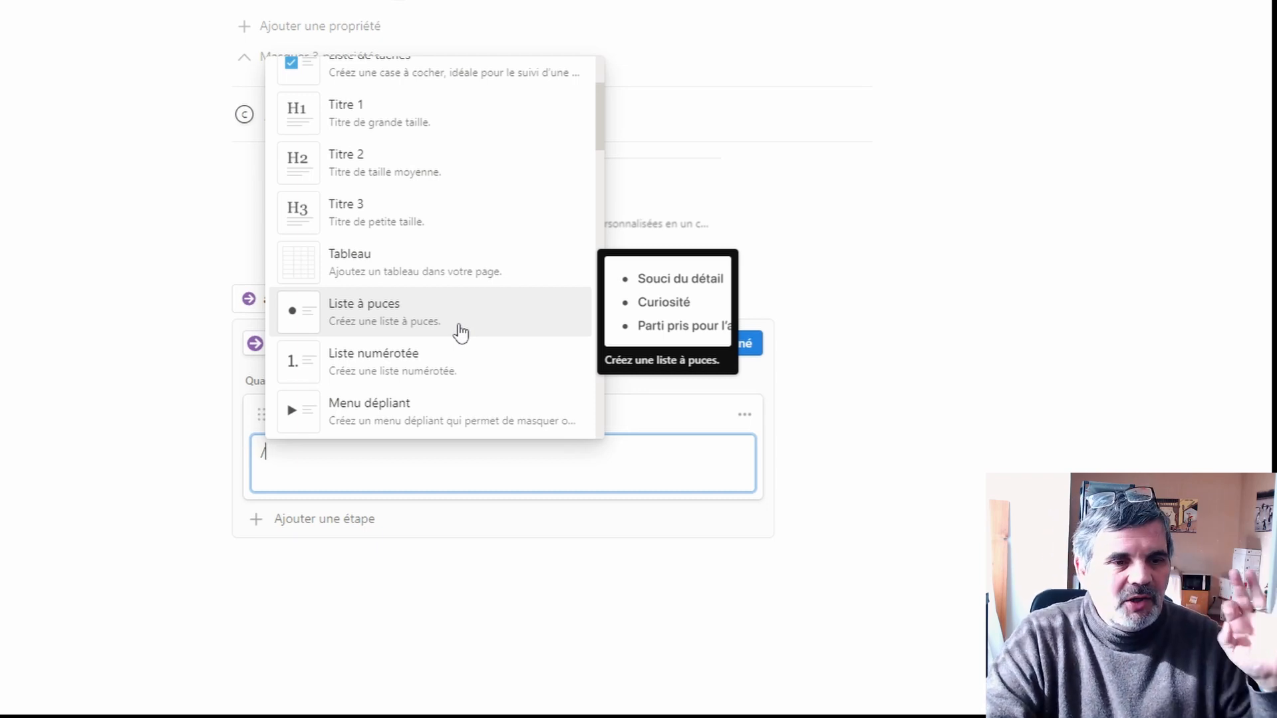
scroll(461, 333, "up", 2)
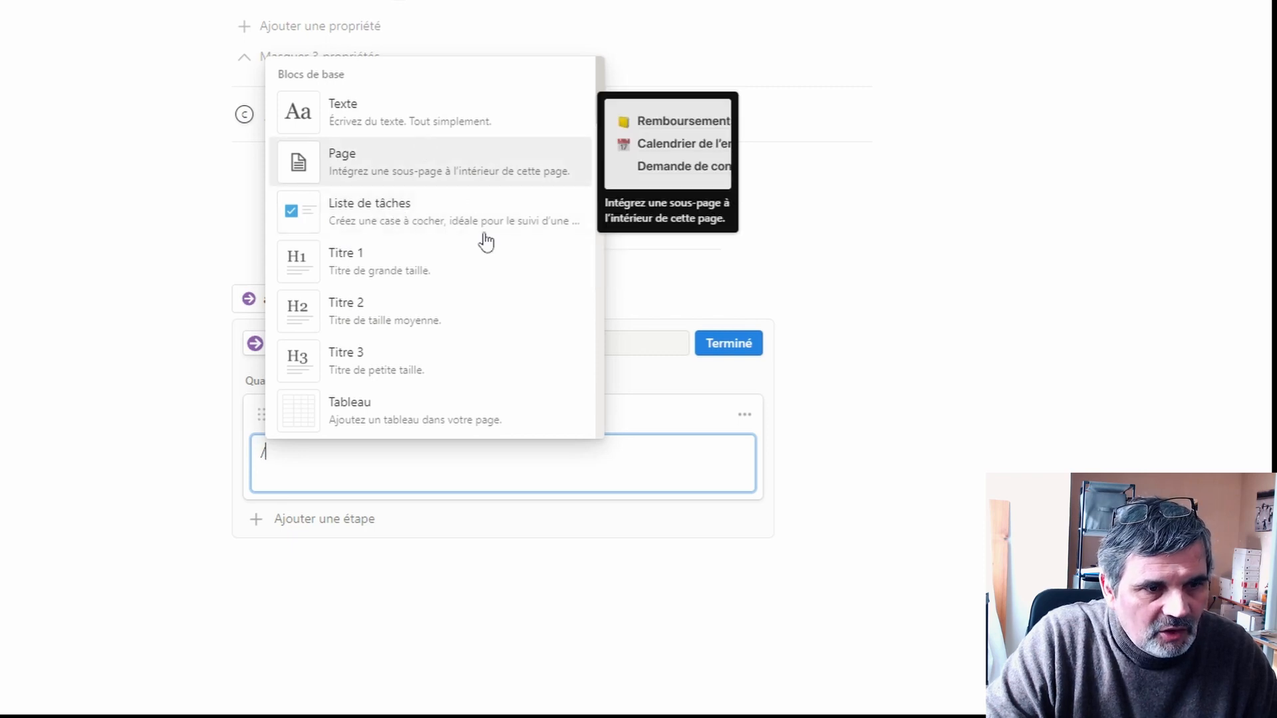
key("BackSpace")
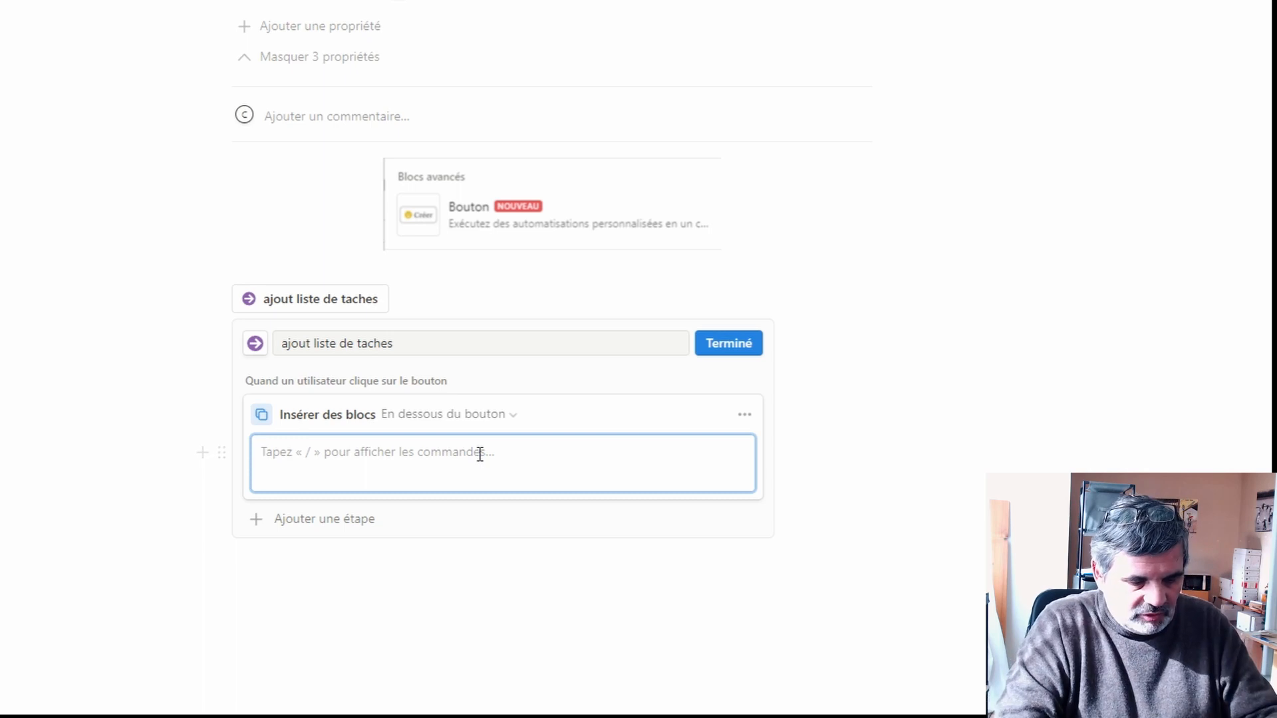
- Start the Insérer des blocs content with a heading block and set it to the Titre 3 level
type("/")
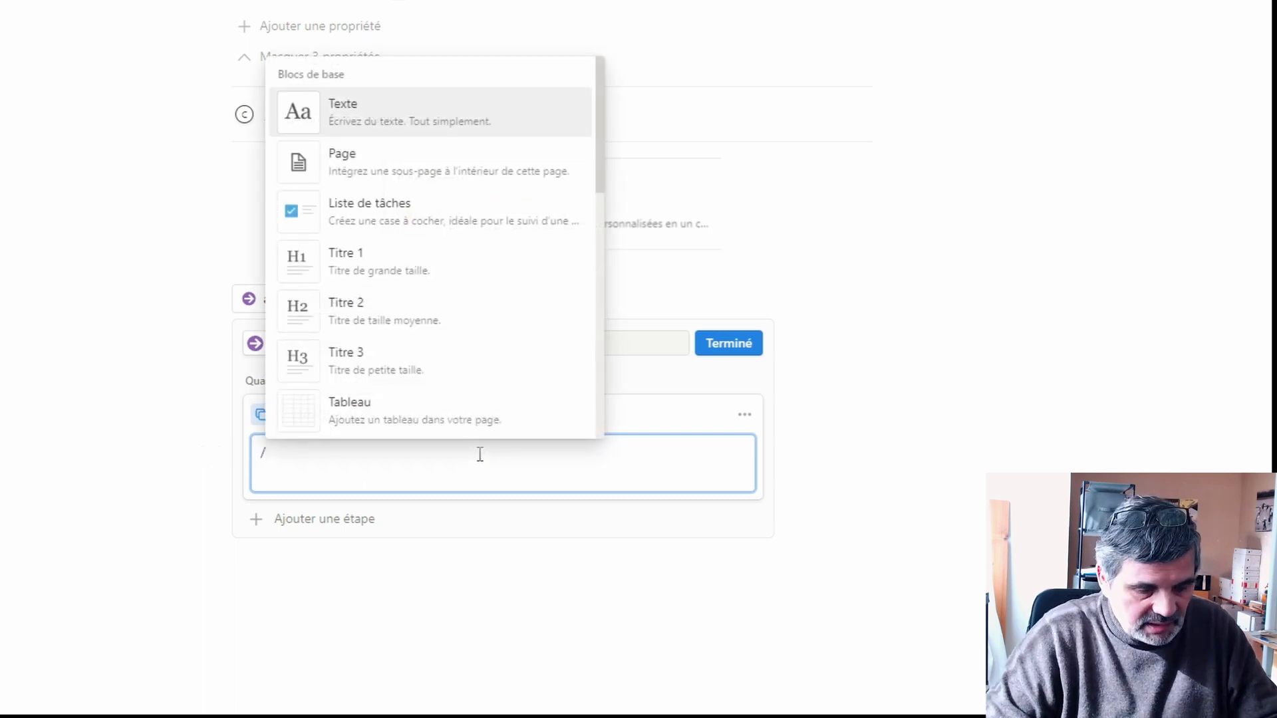
type("h1")
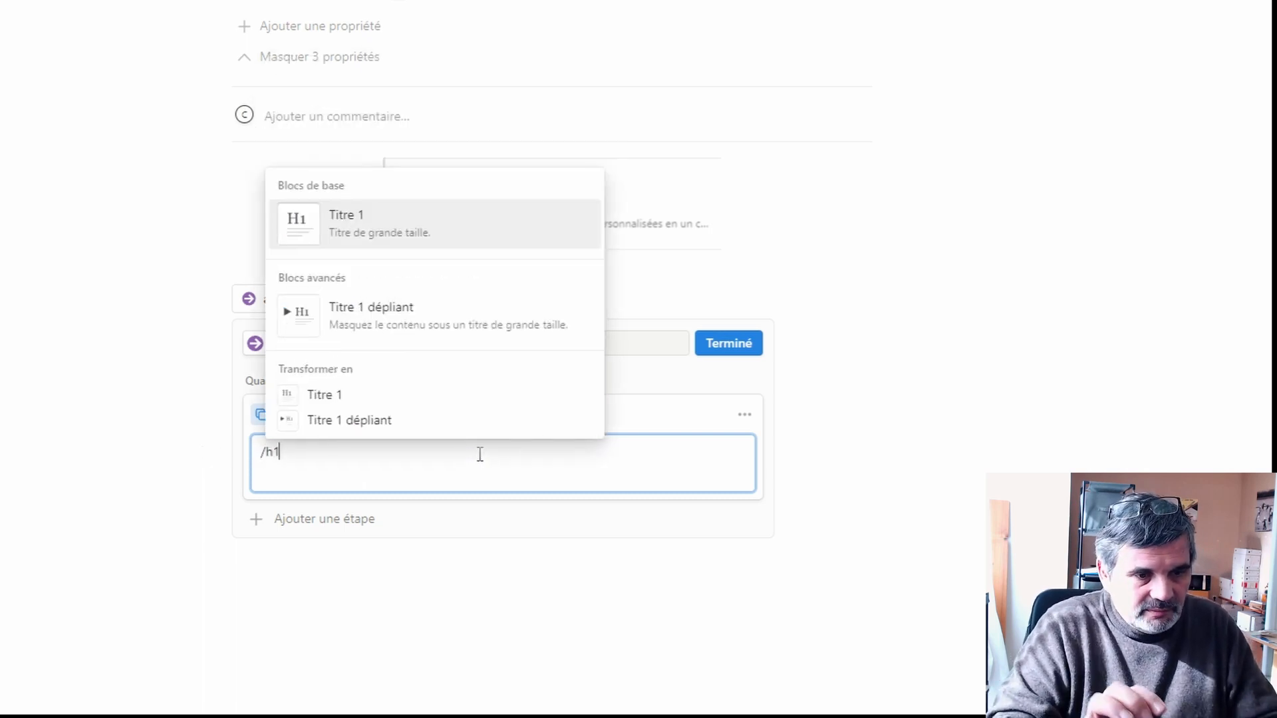
key("Return")
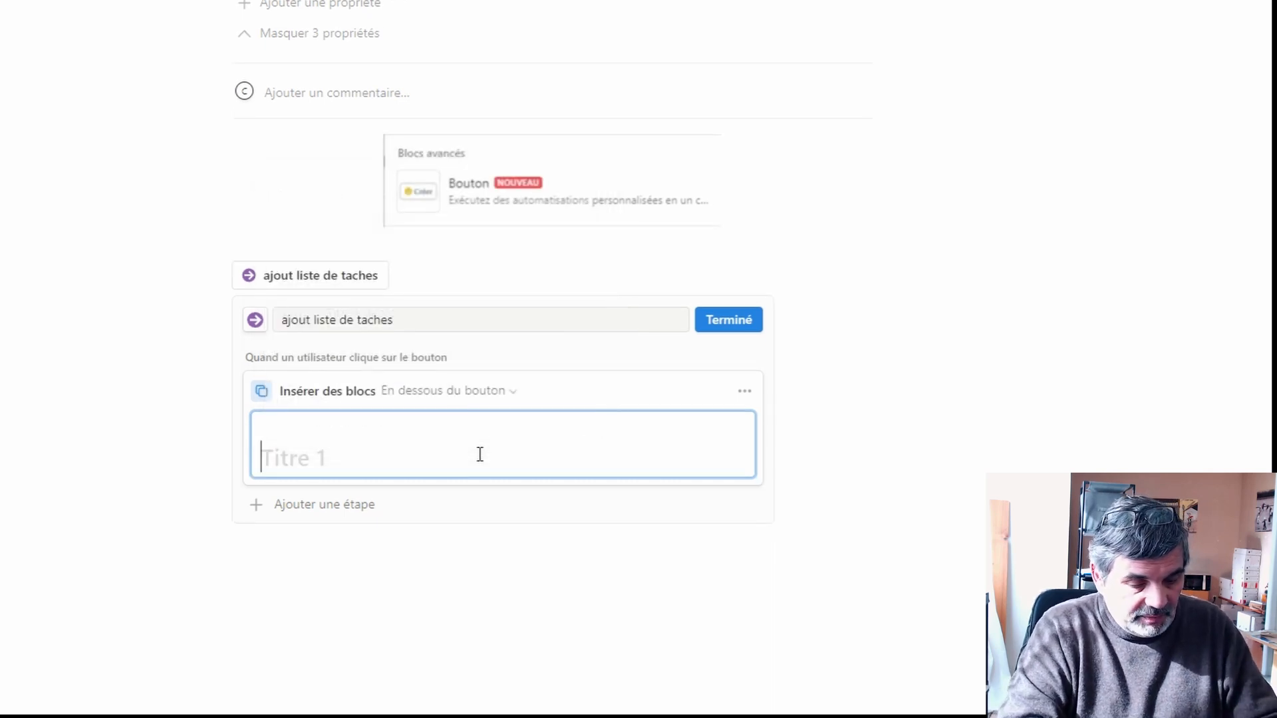
key("ctrl+shift+3")
key("ctrl+shift+2")
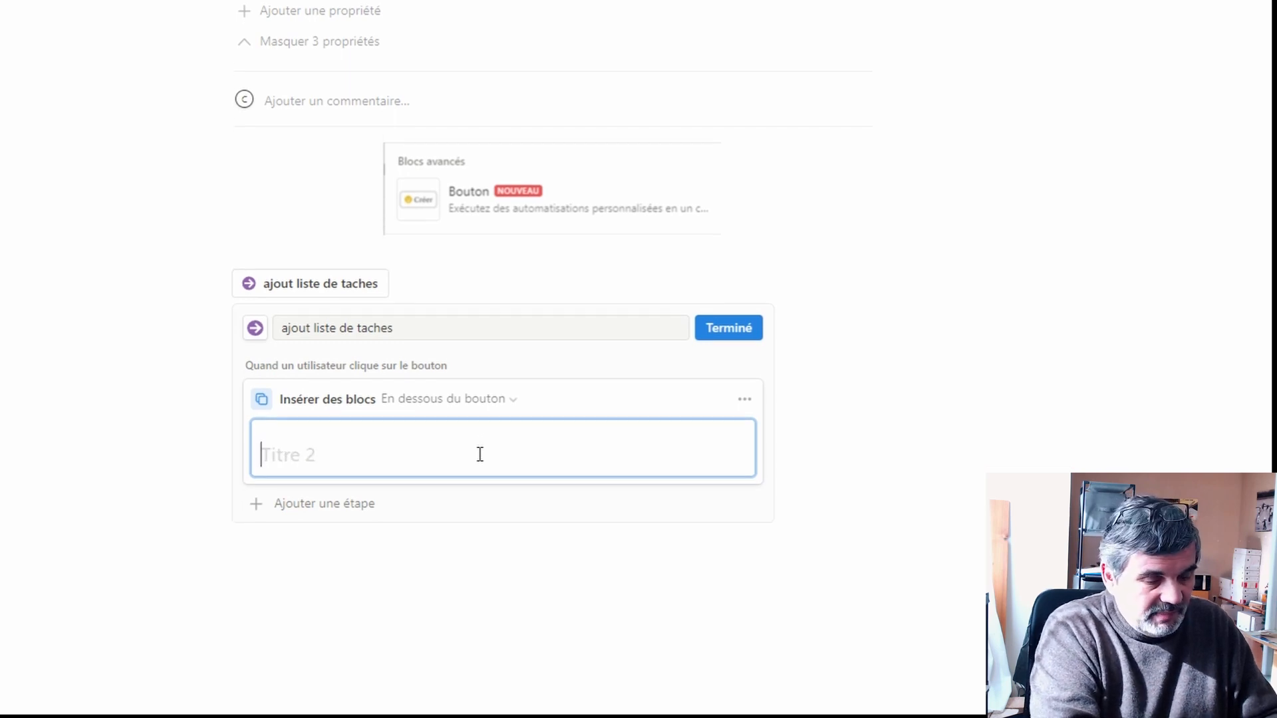
key("ctrl+alt+1")
key("ctrl+alt+2")
key("ctrl+alt+3")
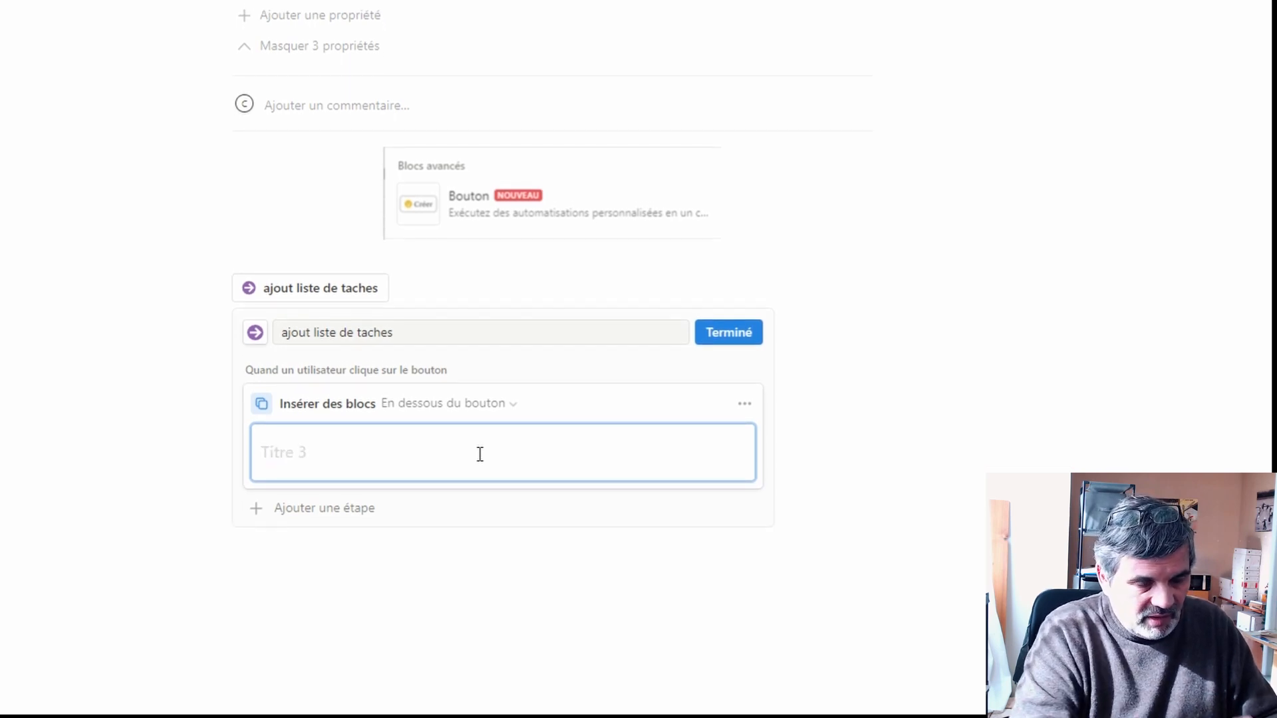
- Enter "Liste de mes taches" as the heading text
type("Liste d")
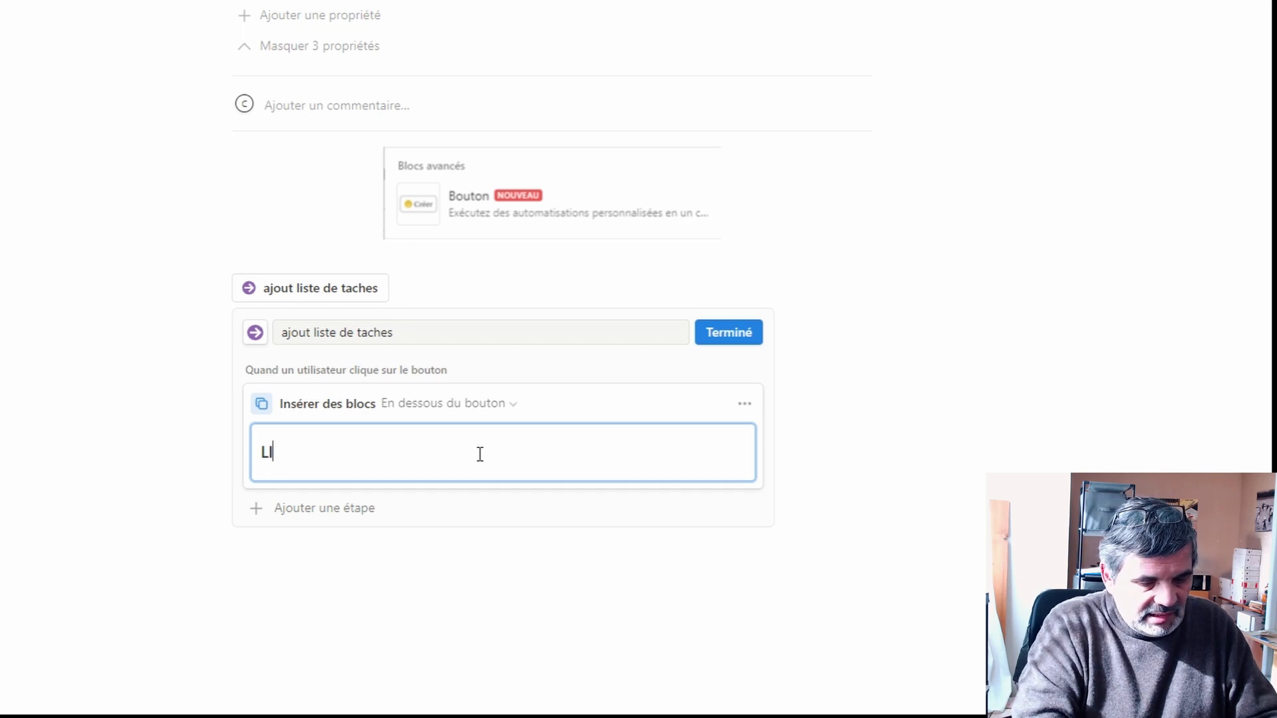
key("BackSpace")
key("BackSpace")
key("BackSpace")
key("BackSpace")
key("BackSpace")
key("BackSpace")
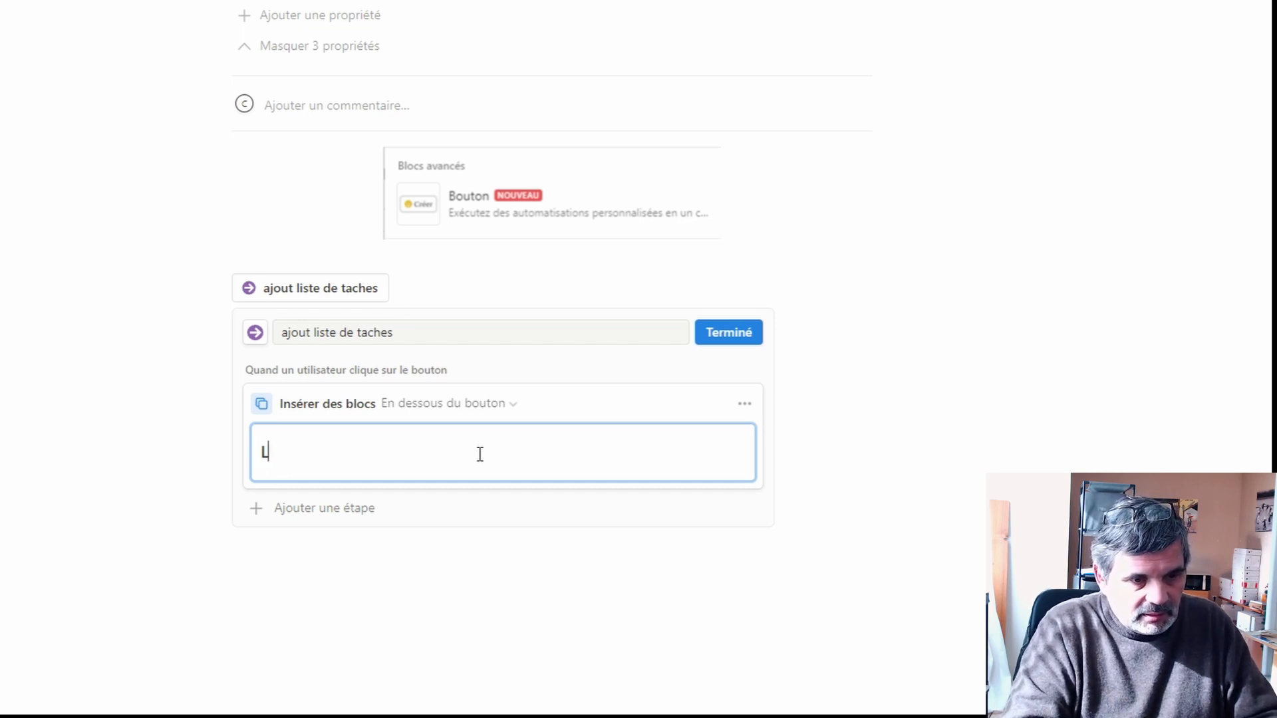
type("iste de m")
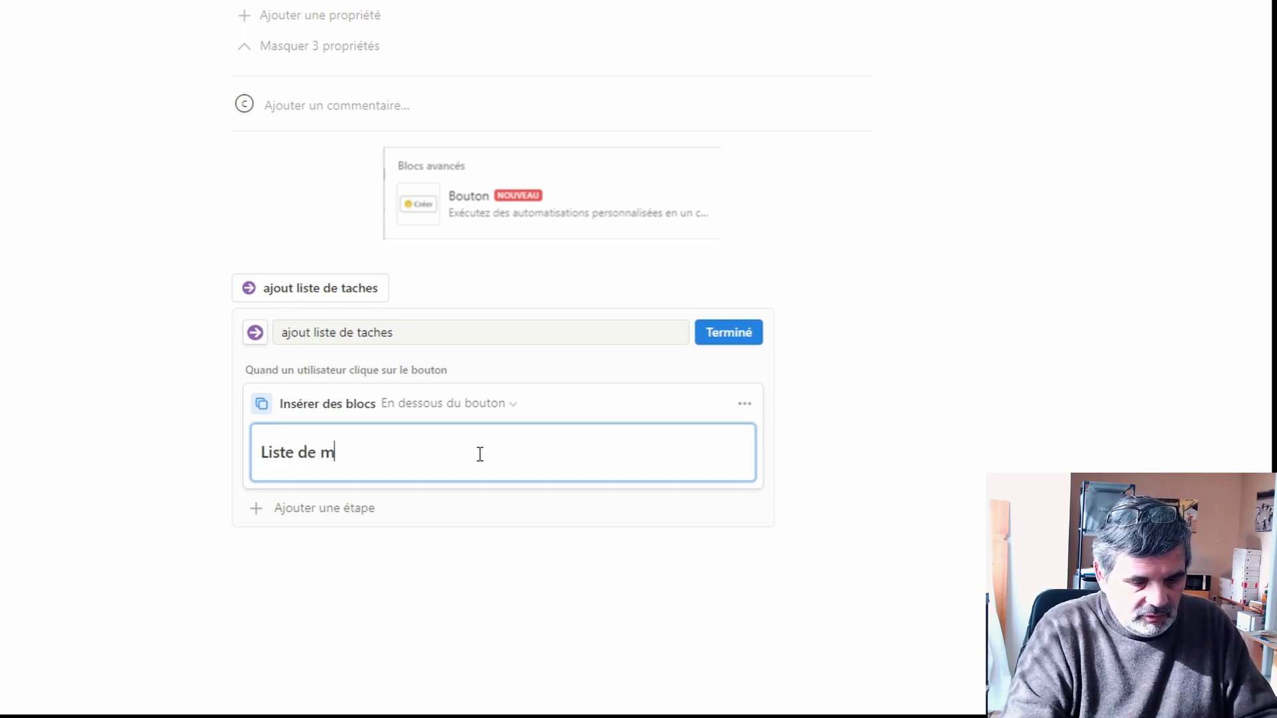
type("es tahc")
key("BackSpace")
key("BackSpace")
key("BackSpace")
type("a")
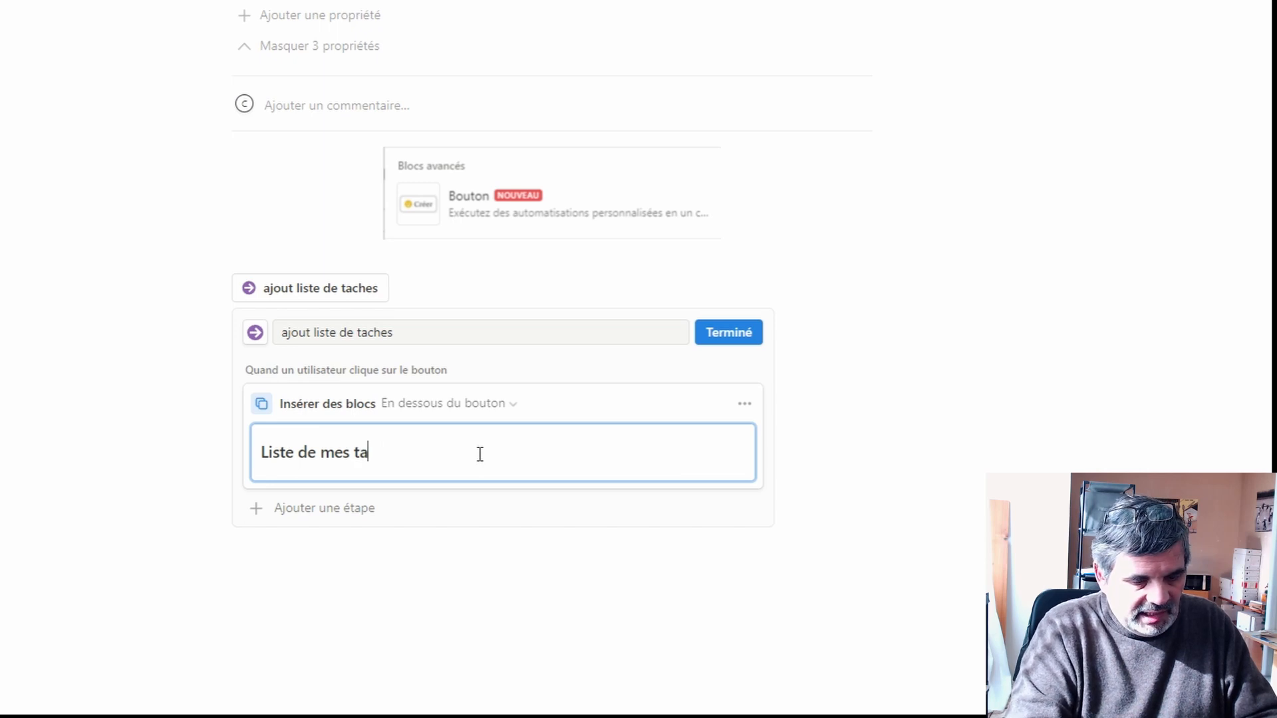
type("ches")
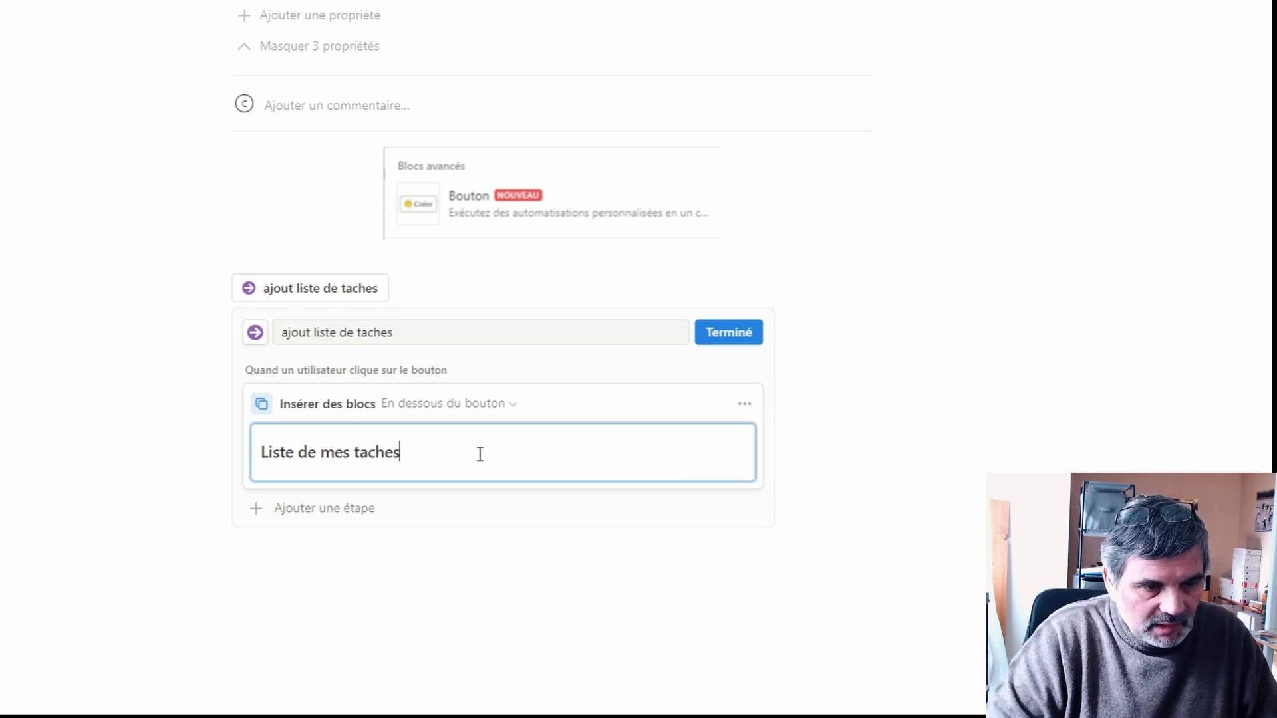
- Add a Liste de tâches block under the heading with "Manger" as its first task
key("Return")
type("/ch")
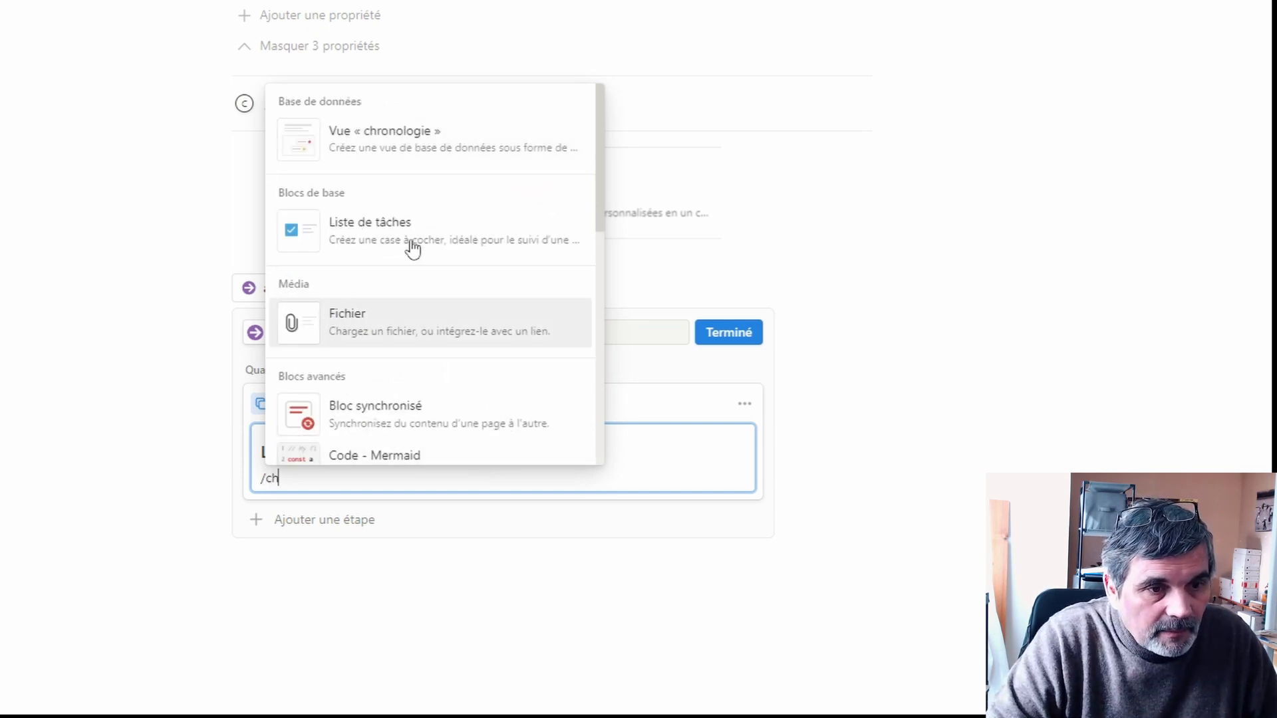
left_click(371, 235)
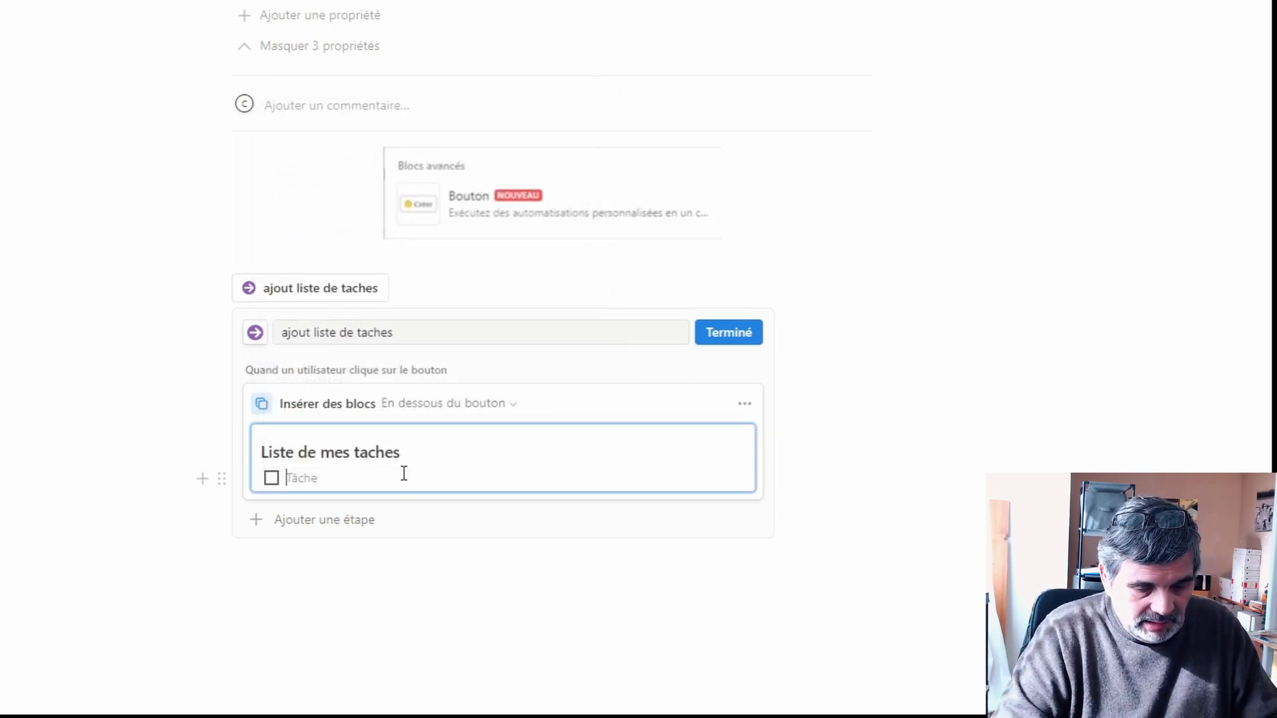
type("La")
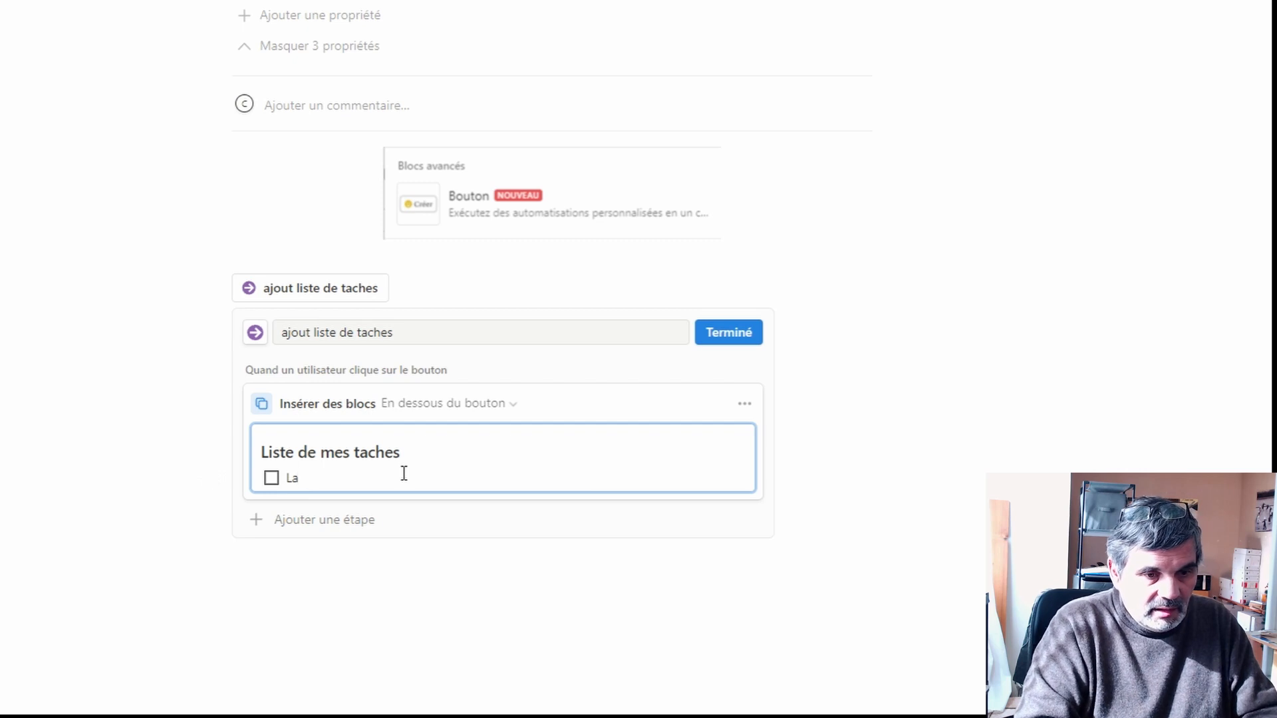
key("BackSpace")
key("BackSpace")
type("Manger")
key("Return")
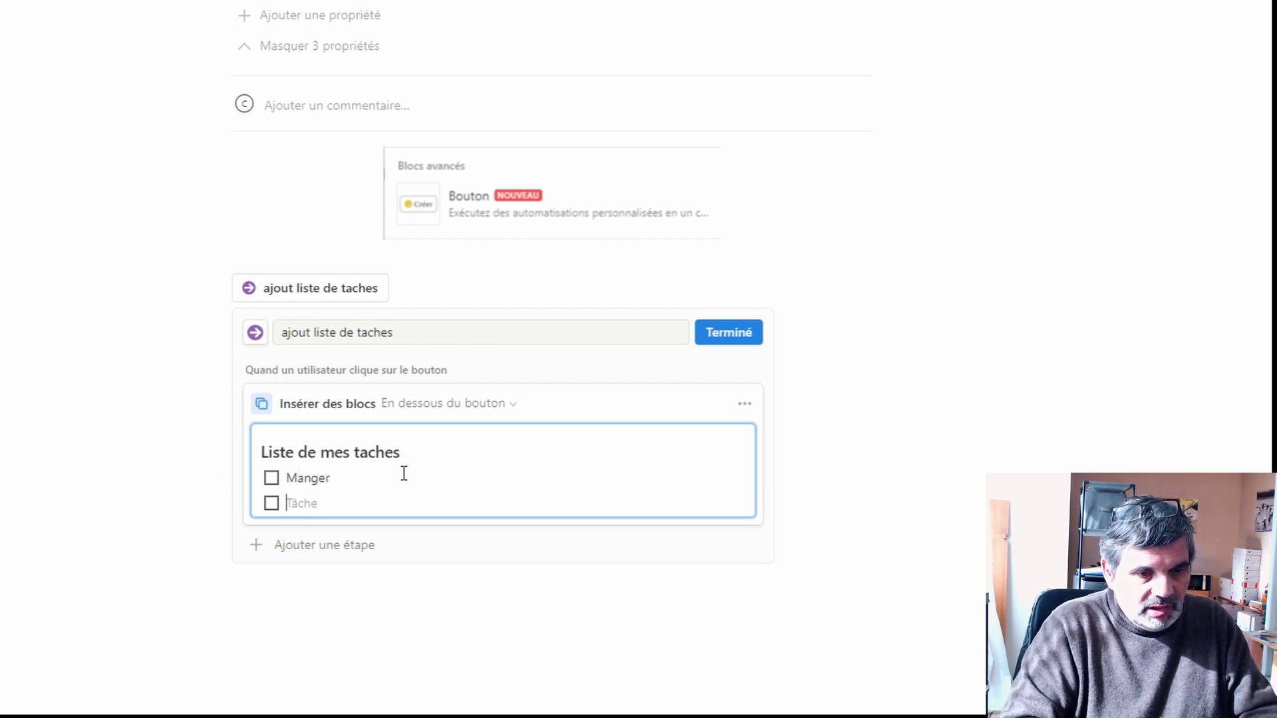
- Add the tasks "Boire" and "Dormir" to the checklist below "Manger"
type("Boir")
key("Return")
type("Dormir")
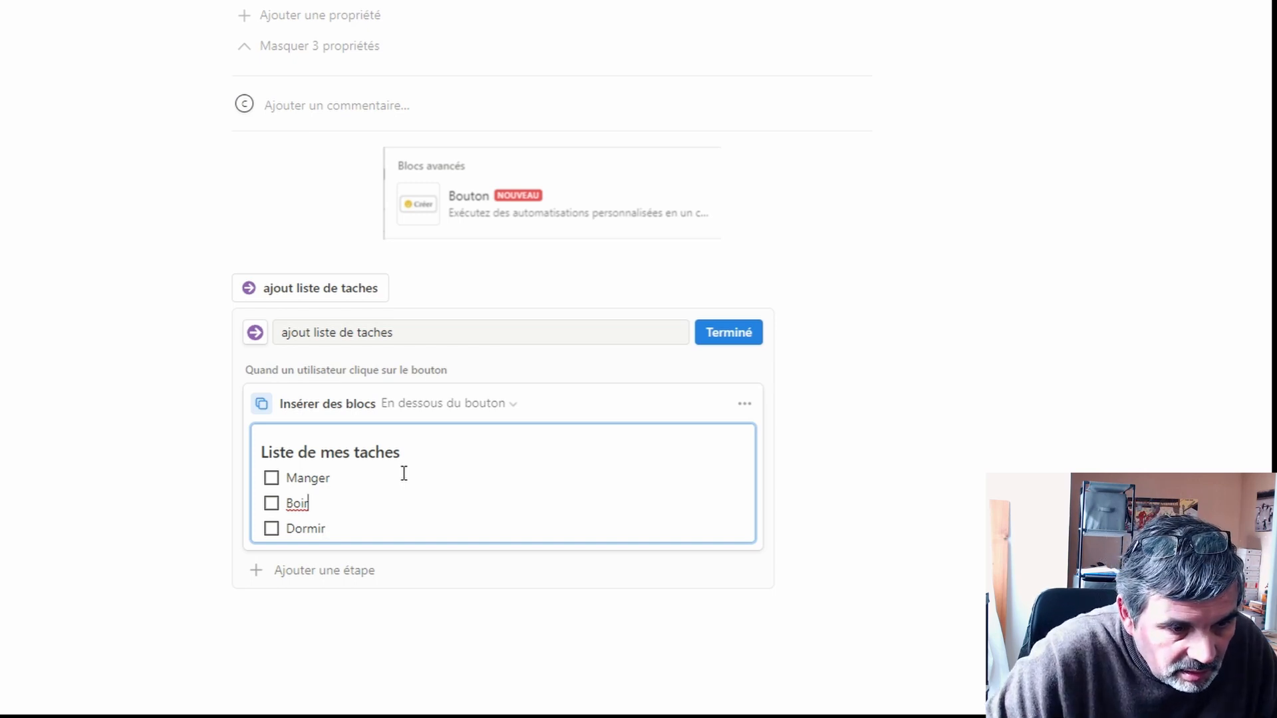
type("e")
type("mir")
key("Return")
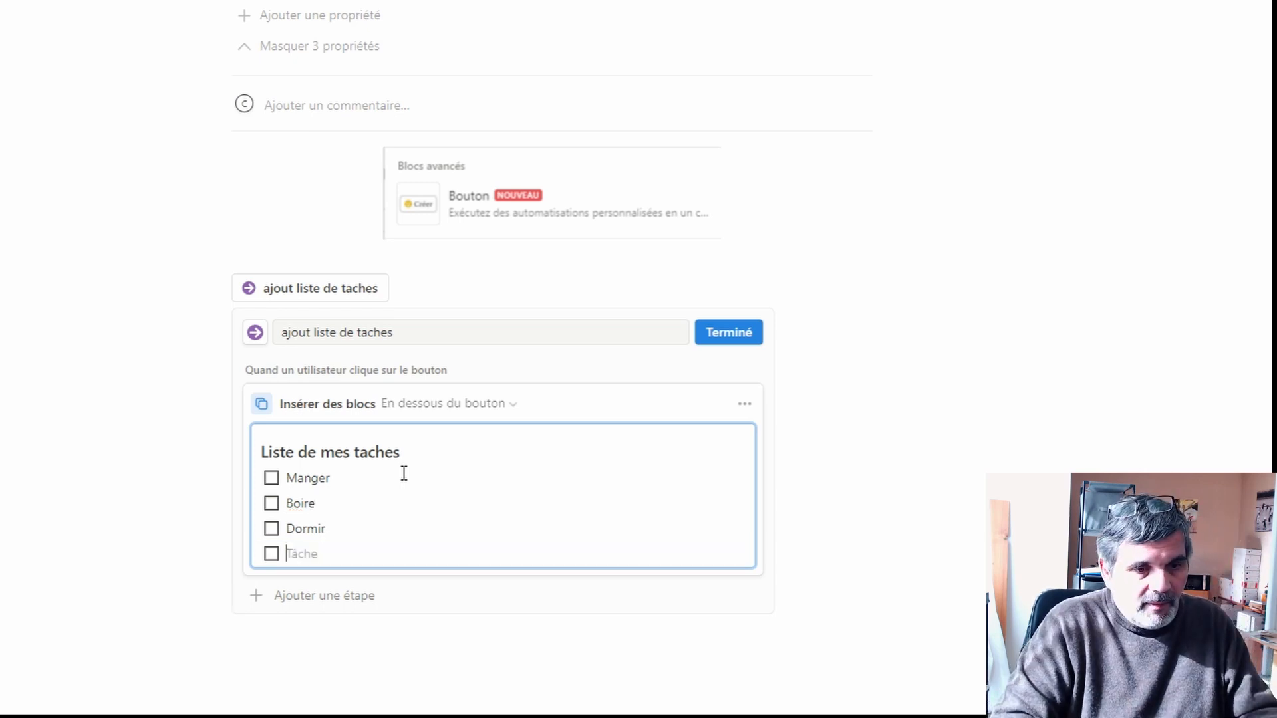
- Add the tasks "Vidéos" and "Posts" to the end of the checklist
type("V")
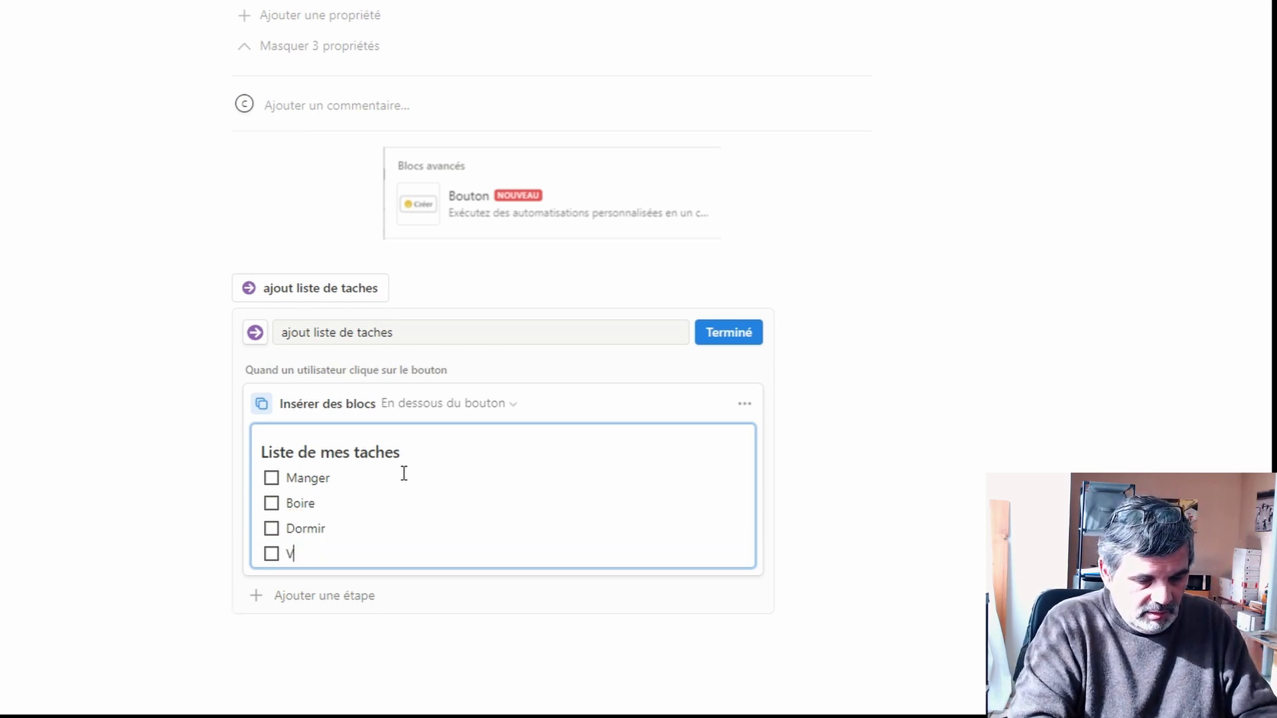
type("idéos")
key("Return")
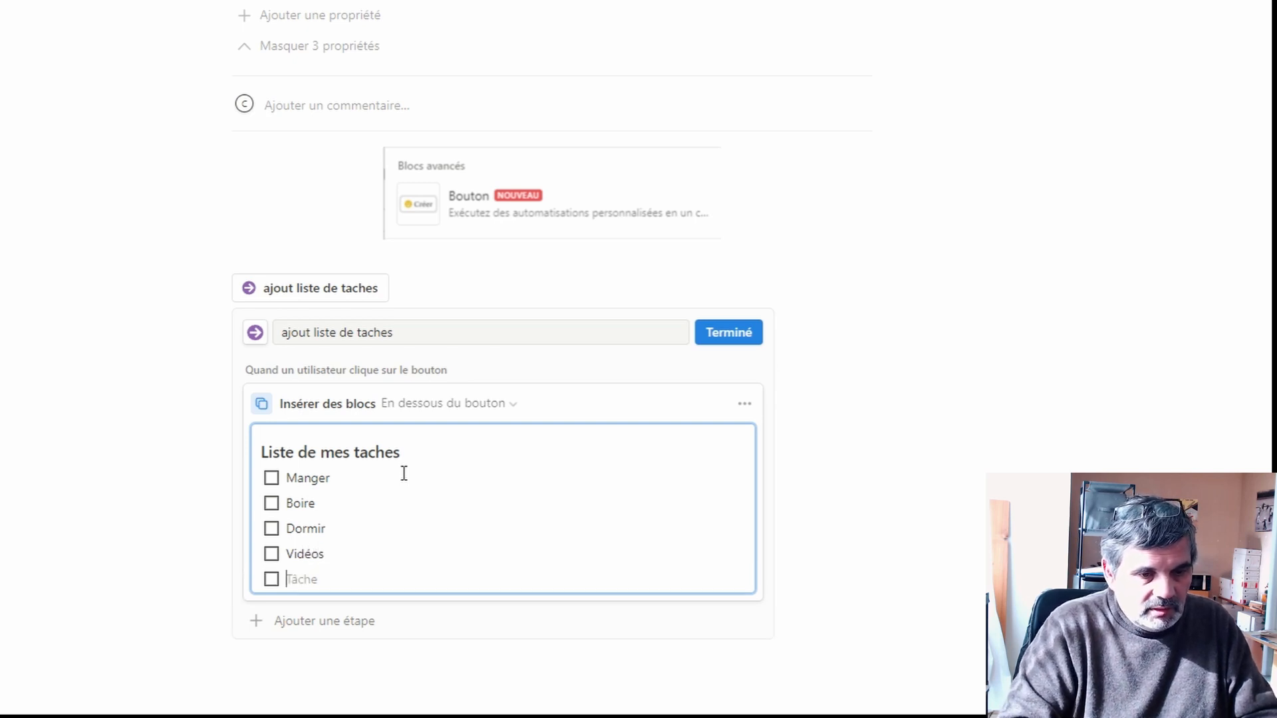
type("p")
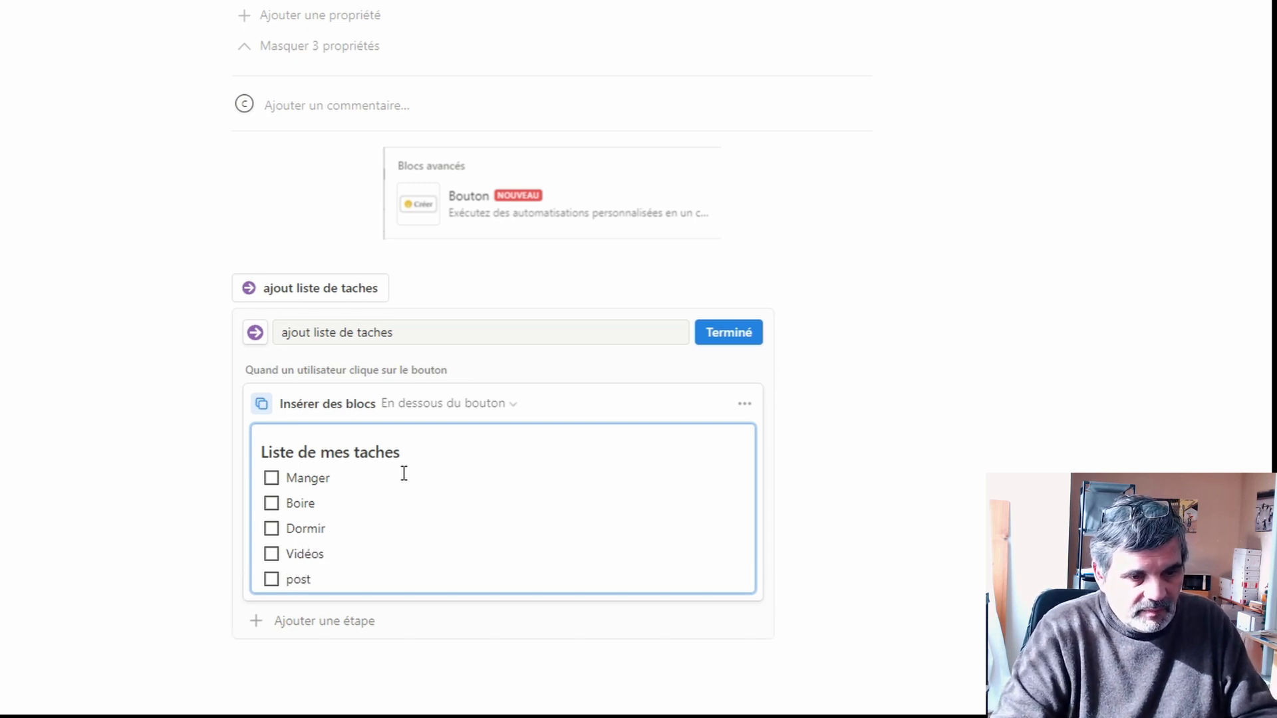
type("o")
key("BackSpace")
key("BackSpace")
type("Posts")
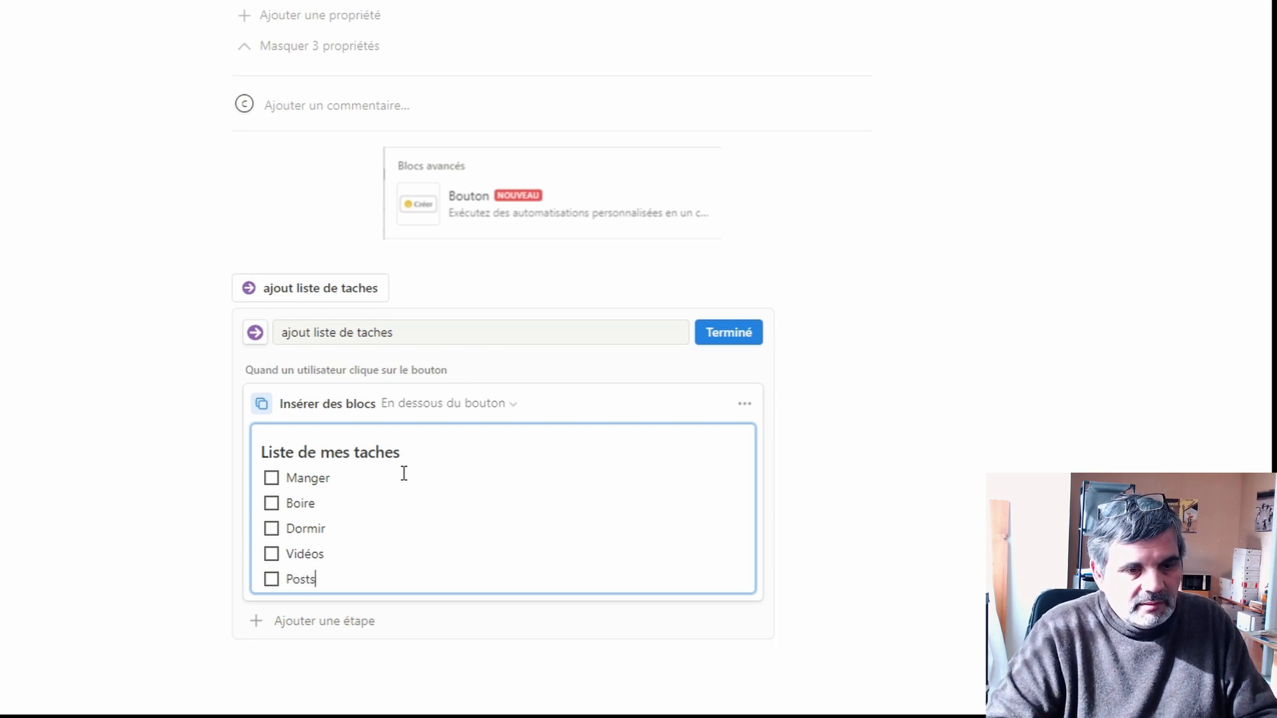
- End the checklist after "Posts" and leave several empty lines below it in the inserted content
key("Return")
key("Return")
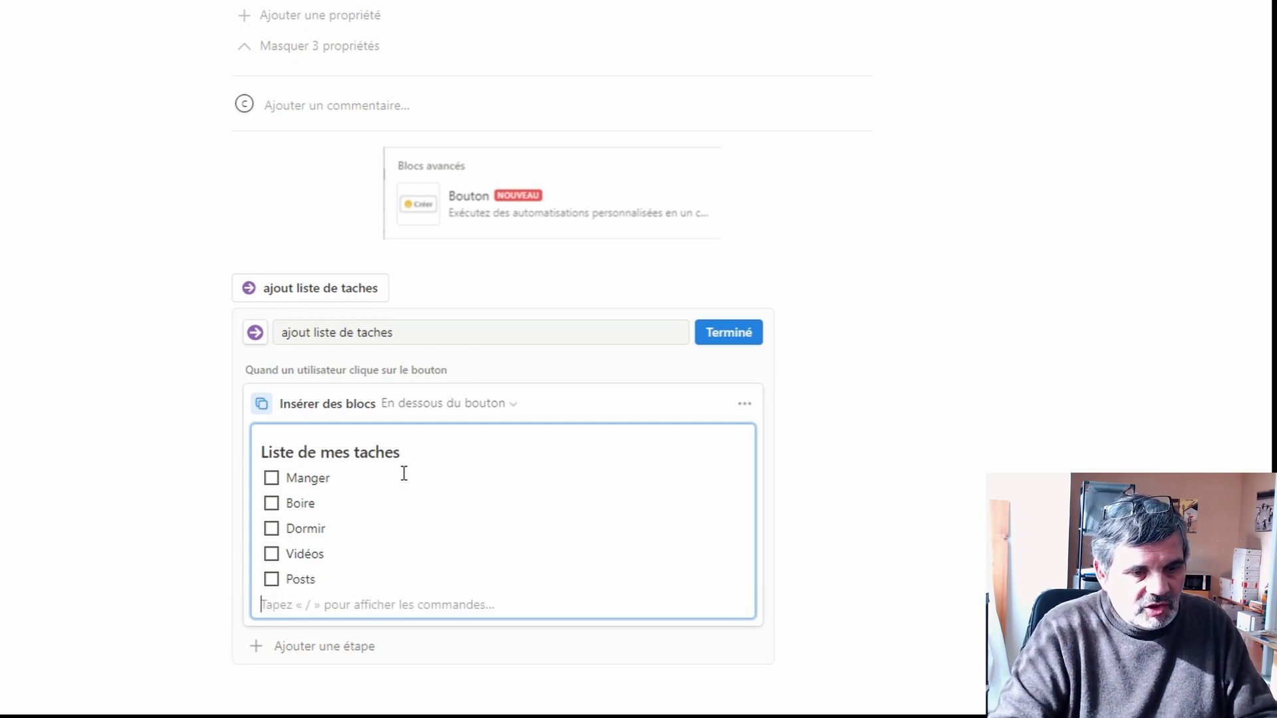
key("Return")
key("Return")
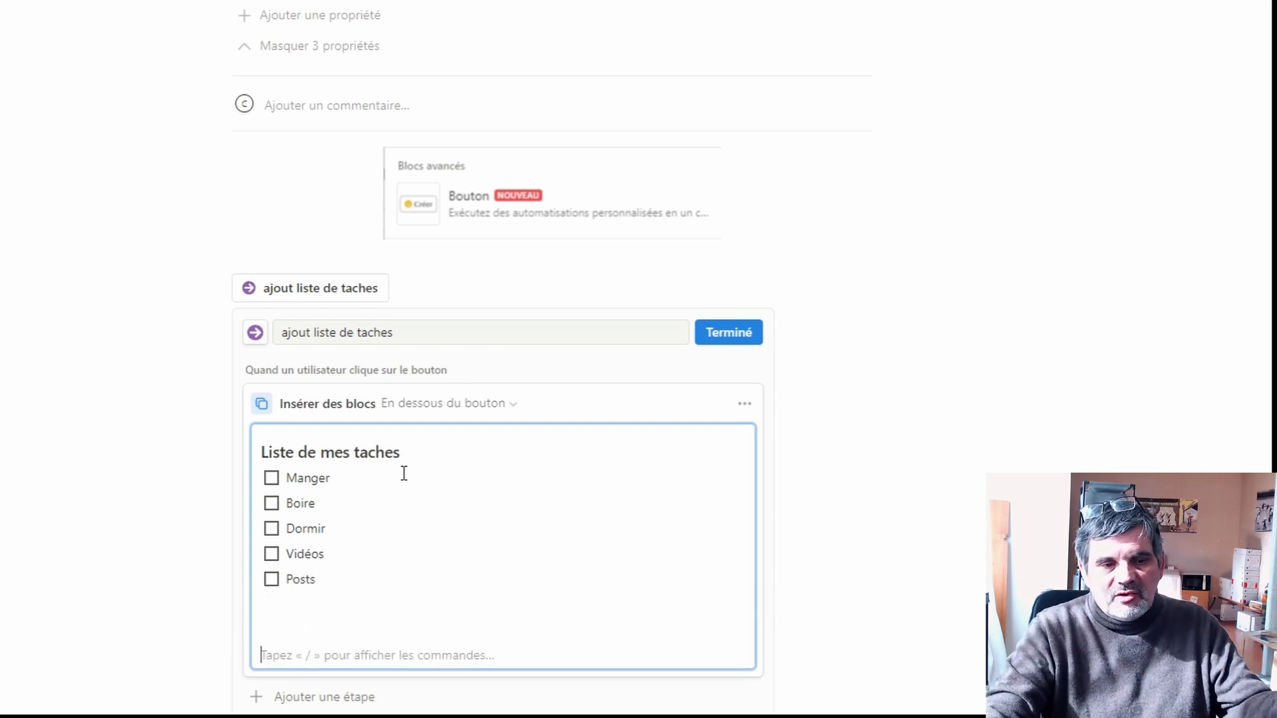
key("Return")
key("Return")
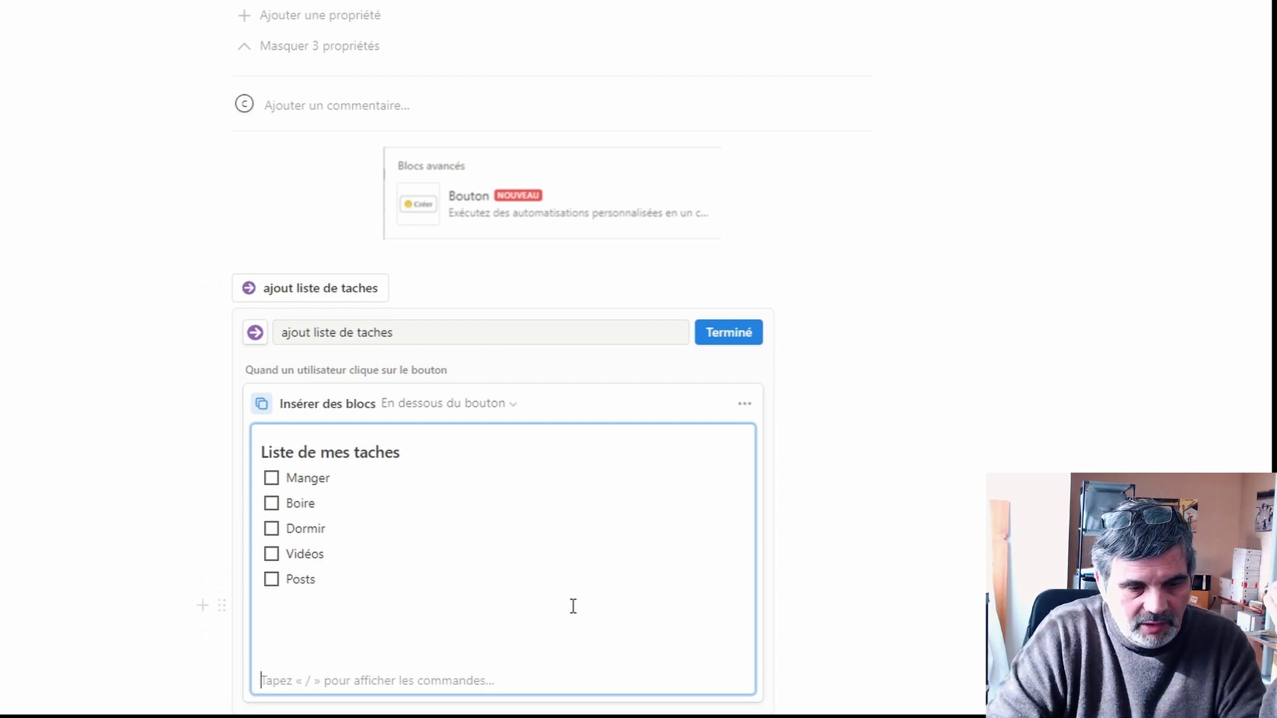
key("BackSpace")
key("BackSpace")
key("BackSpace")
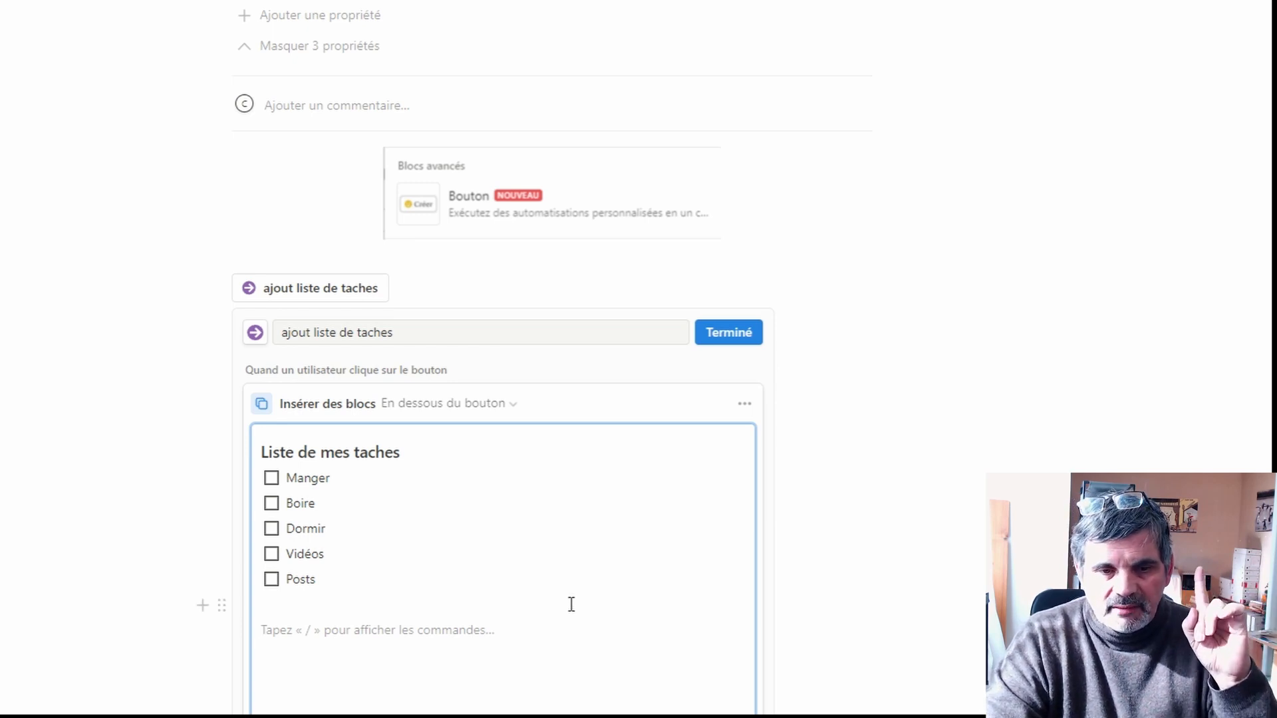
- Finish editing the "ajout liste de taches" button and run it to insert the task list below it
left_click(912, 489)
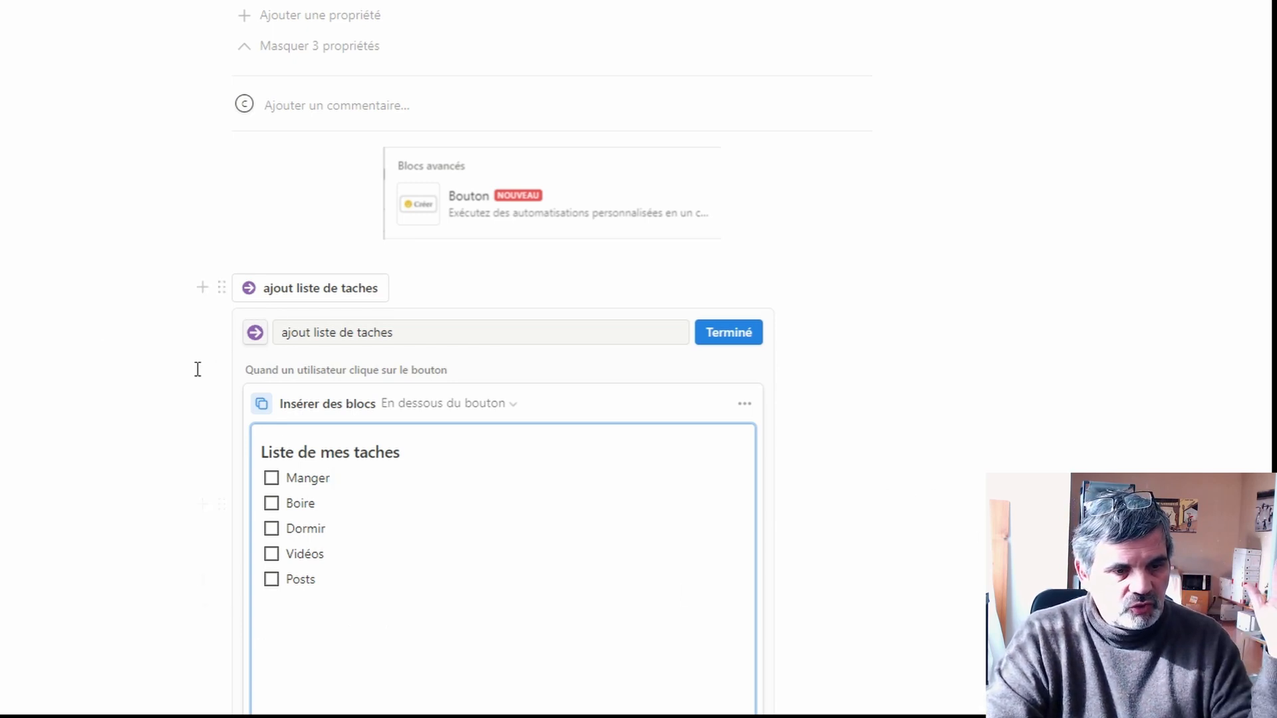
left_click(735, 332)
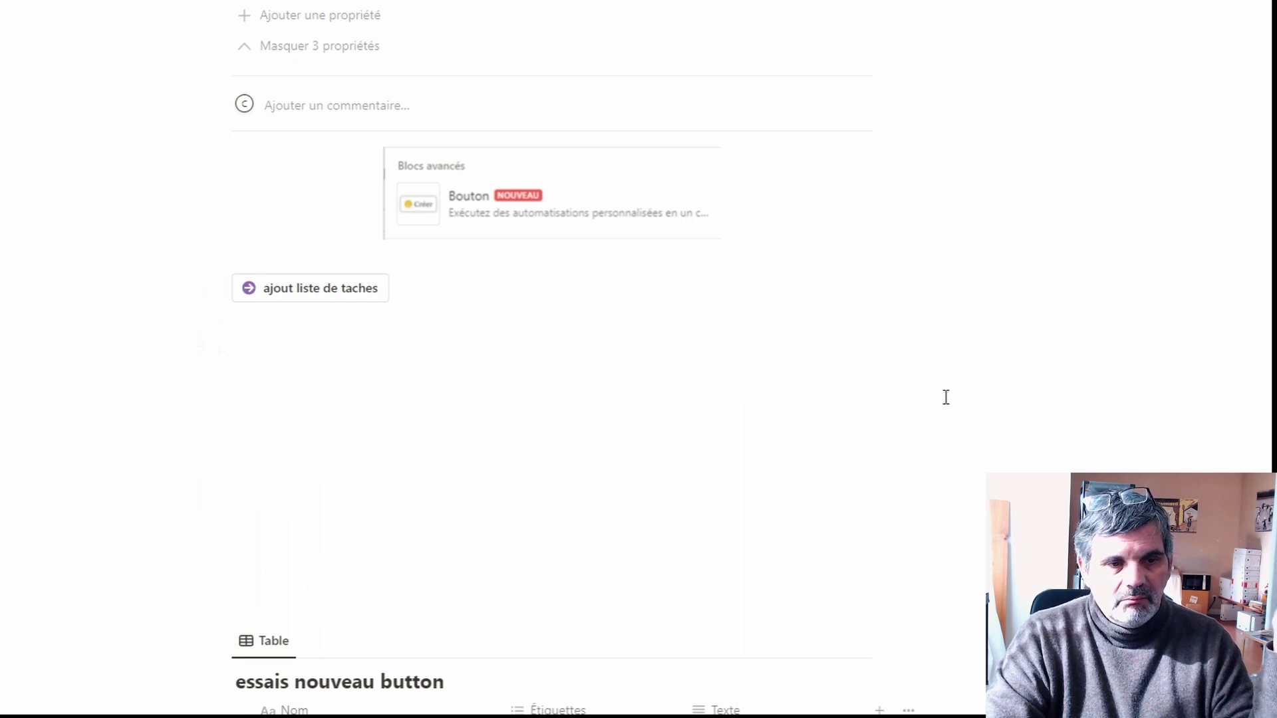
left_click(323, 289)
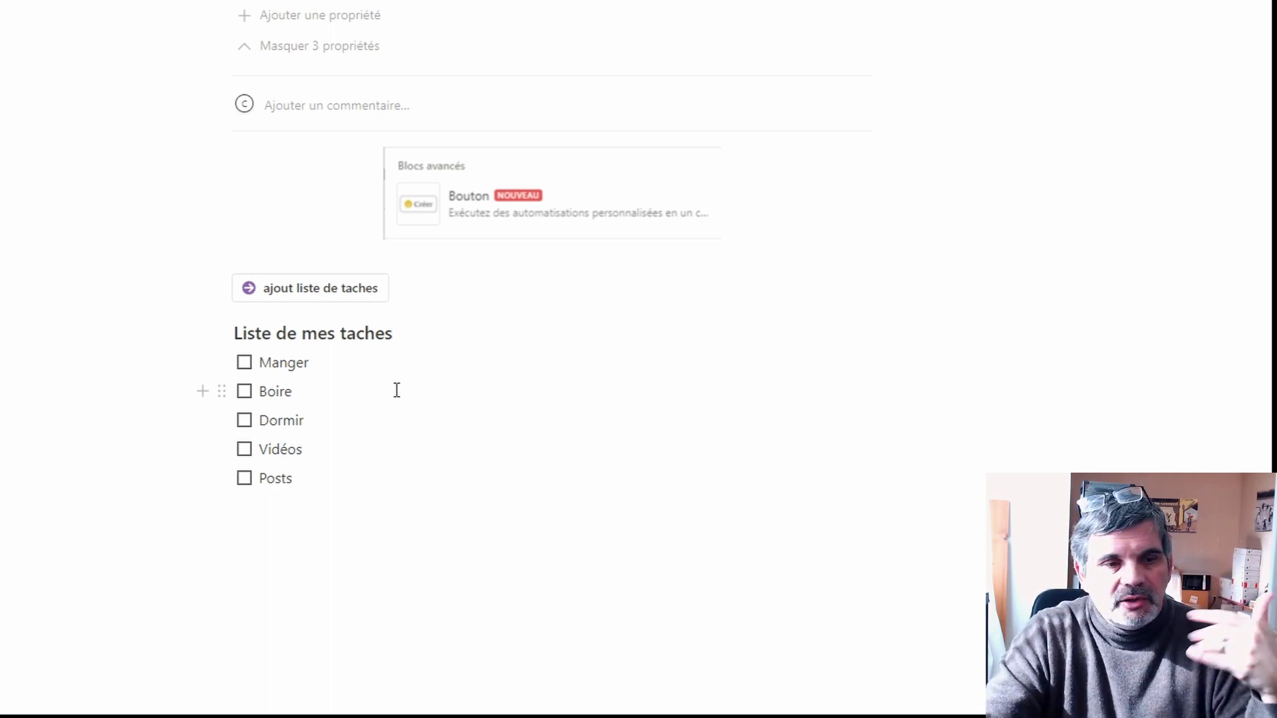
- Reopen the "ajout liste de taches" button for editing and add the lines "Taches" and "Projets" below the checklist
left_click(407, 290)
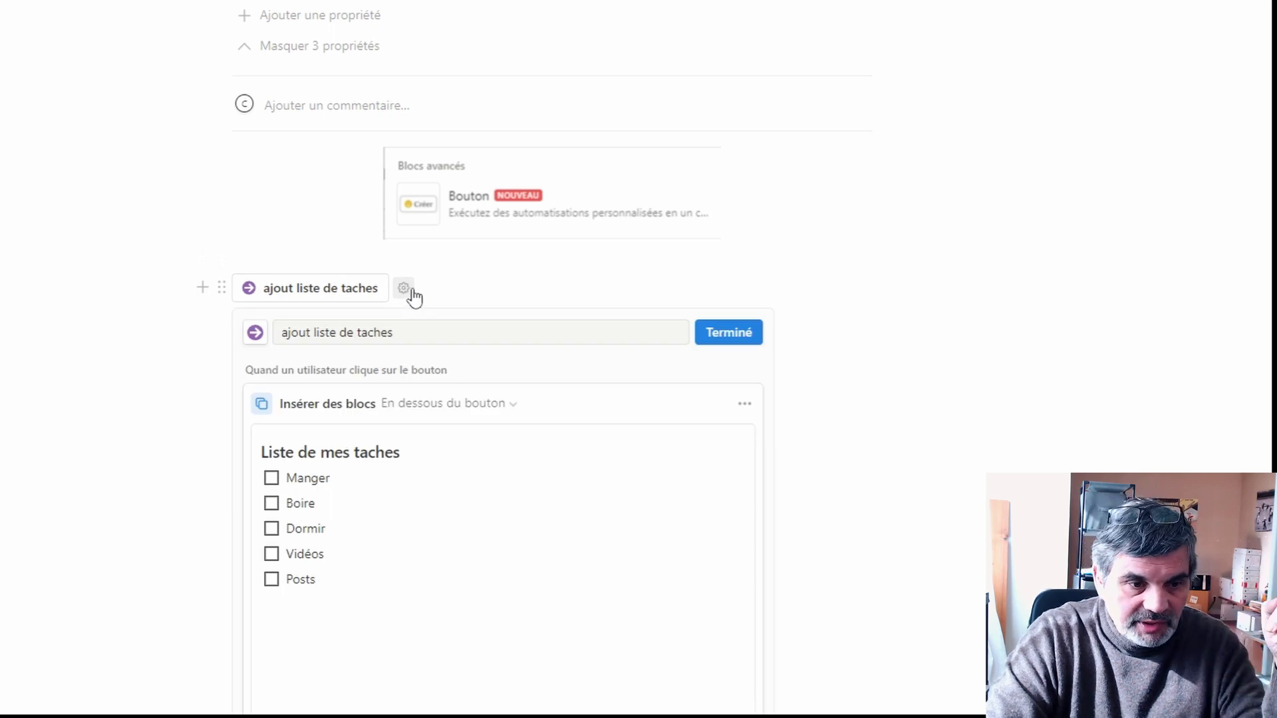
left_click(453, 618)
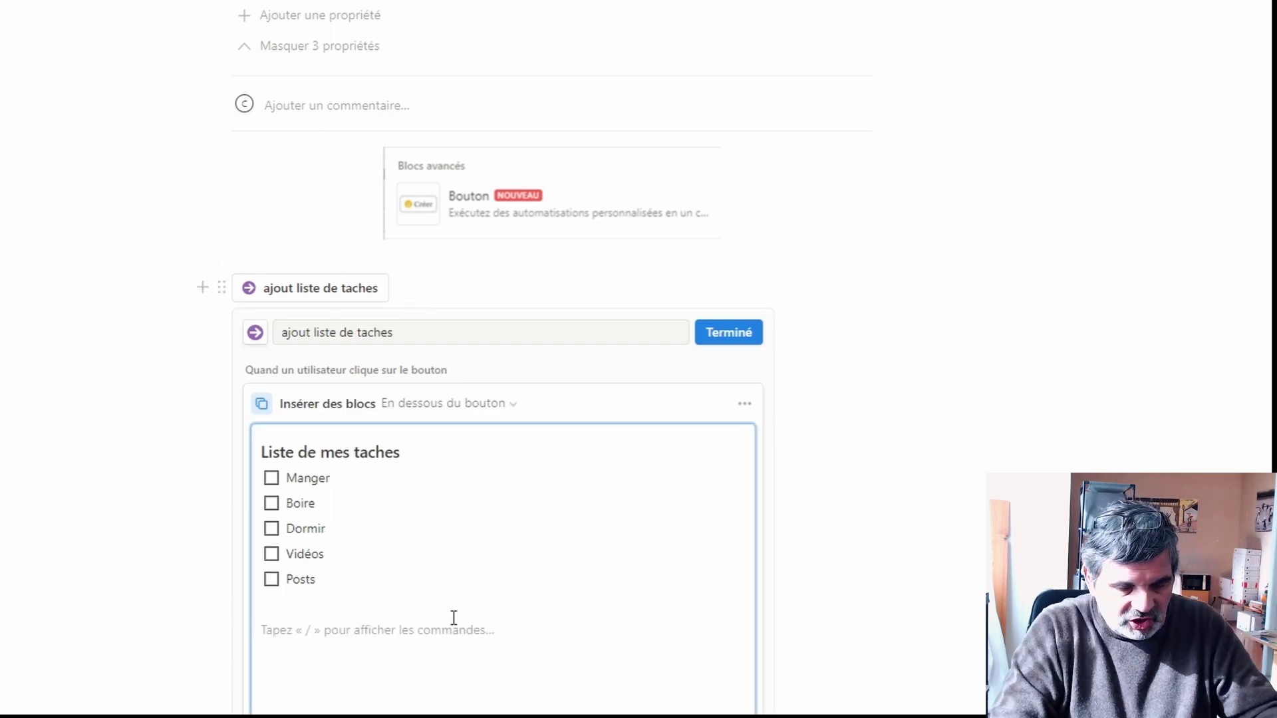
type("Taches")
key("Return")
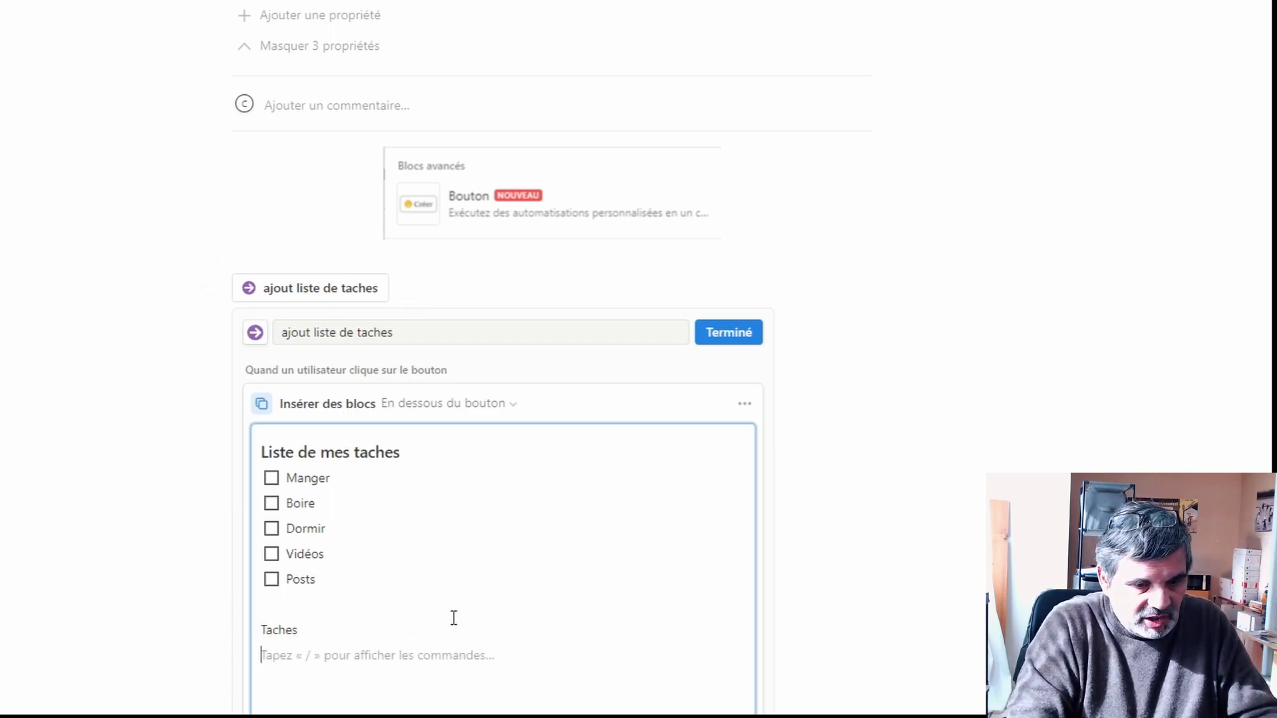
type("Projets")
key("Return")
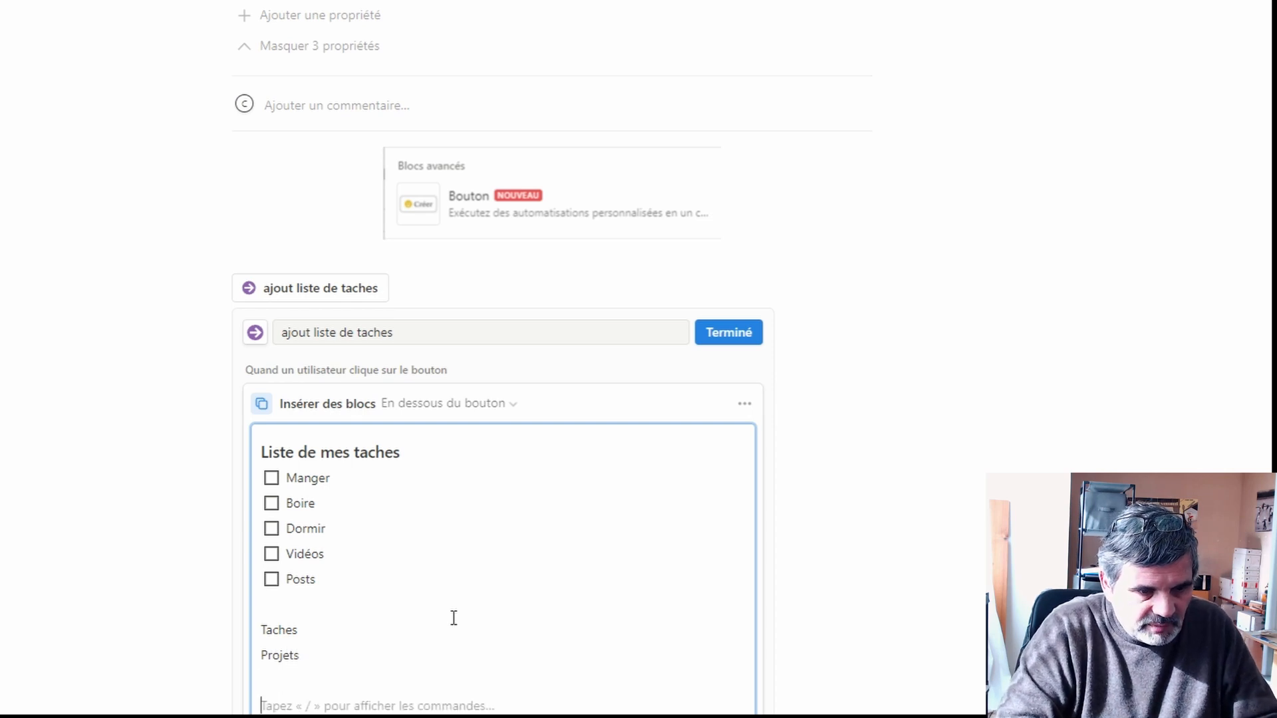
- Insert a two-column block below the lines and move "Taches" into the first column and "Projets" into the second
type("/colo")
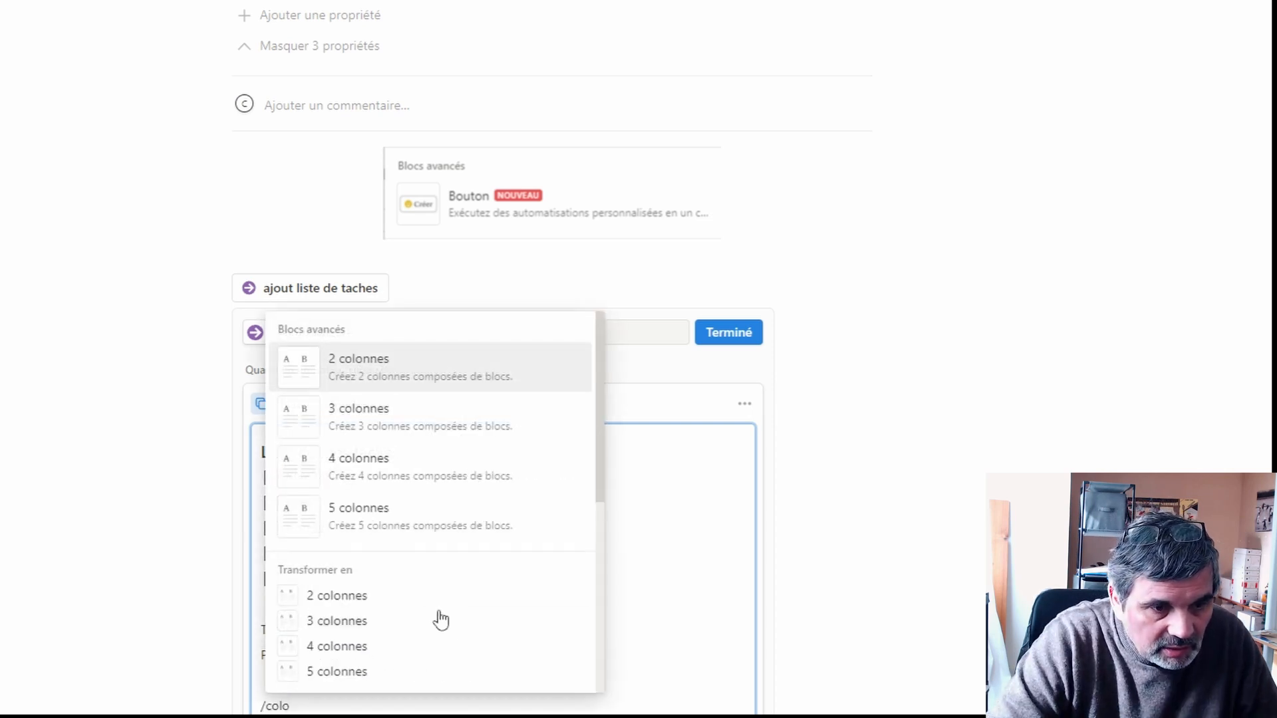
left_click(365, 370)
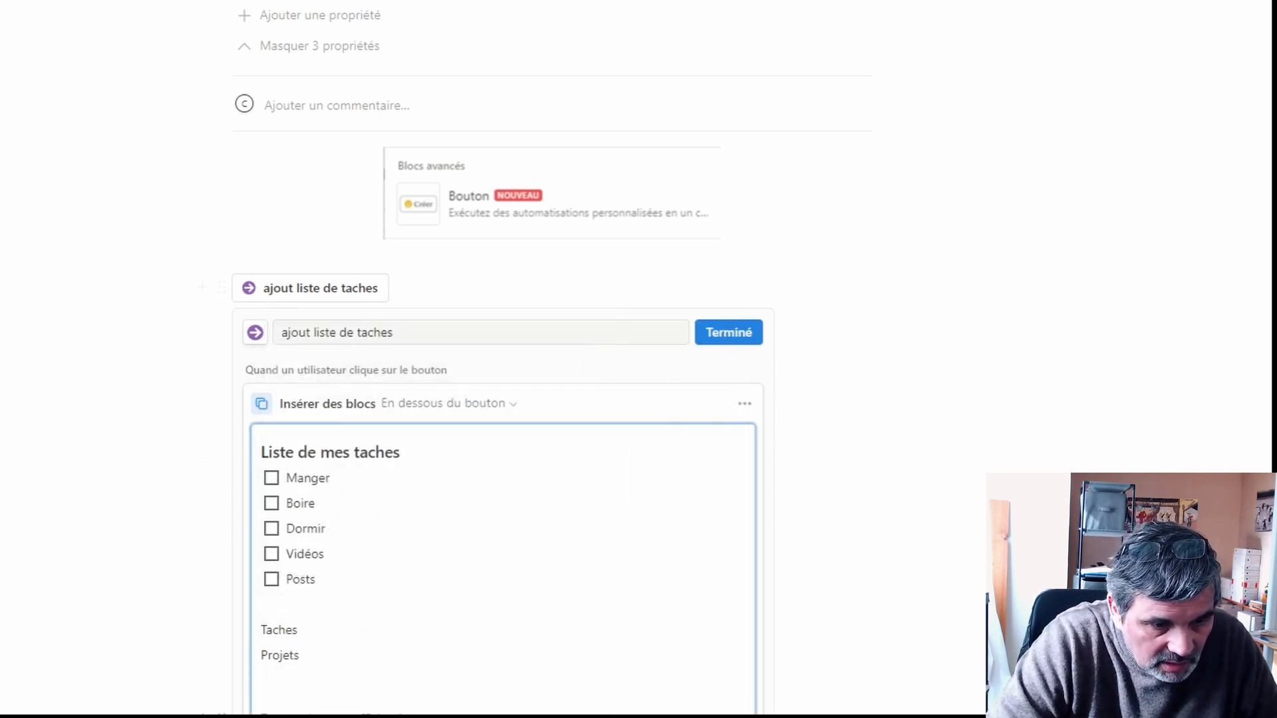
left_click_drag(222, 631, 333, 713)
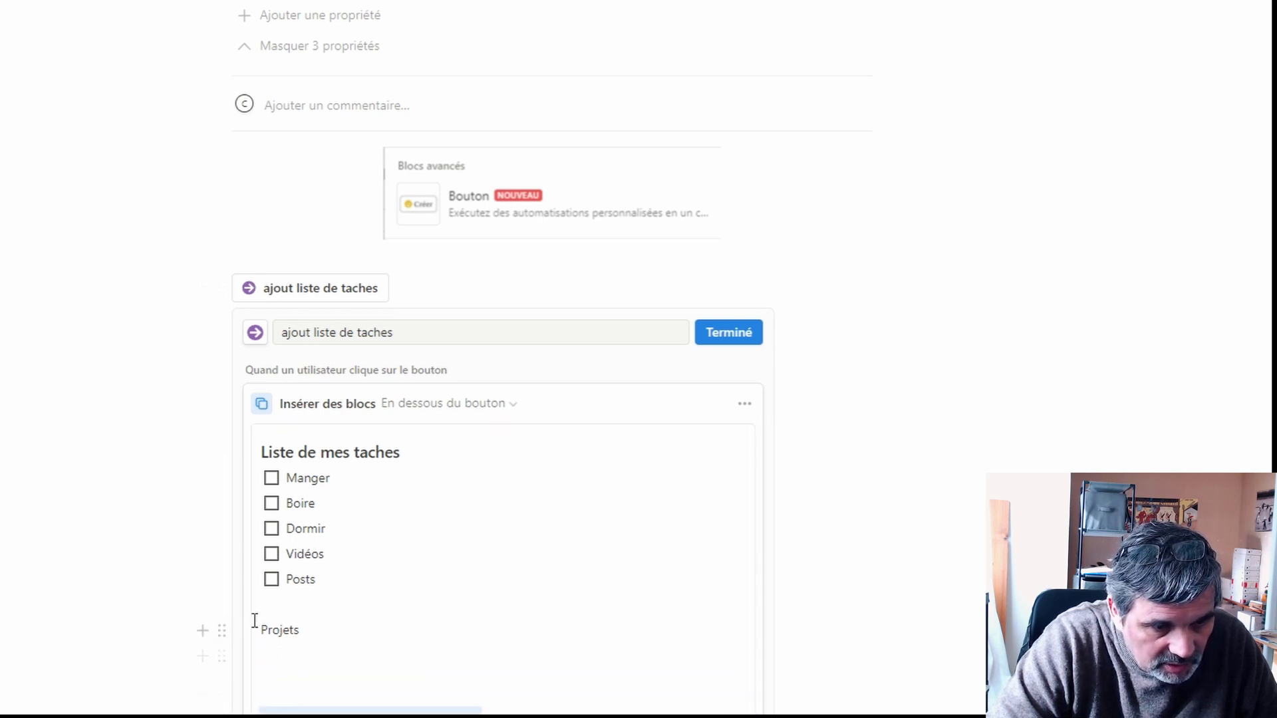
left_click_drag(223, 631, 552, 714)
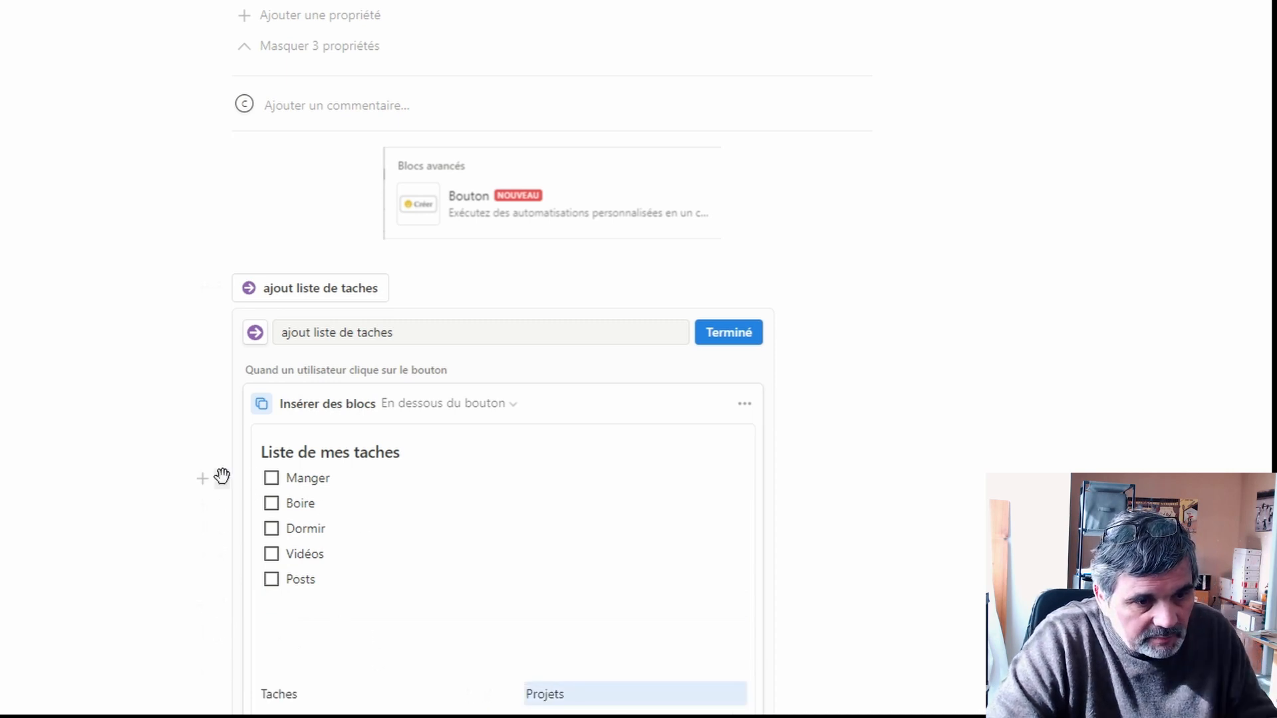
- Move the tasks "Manger" and "Posts" under "Taches", and "Dormir" and "Vidéos" under "Projets"
left_click_drag(222, 478, 274, 703)
scroll(602, 585, "down", 1)
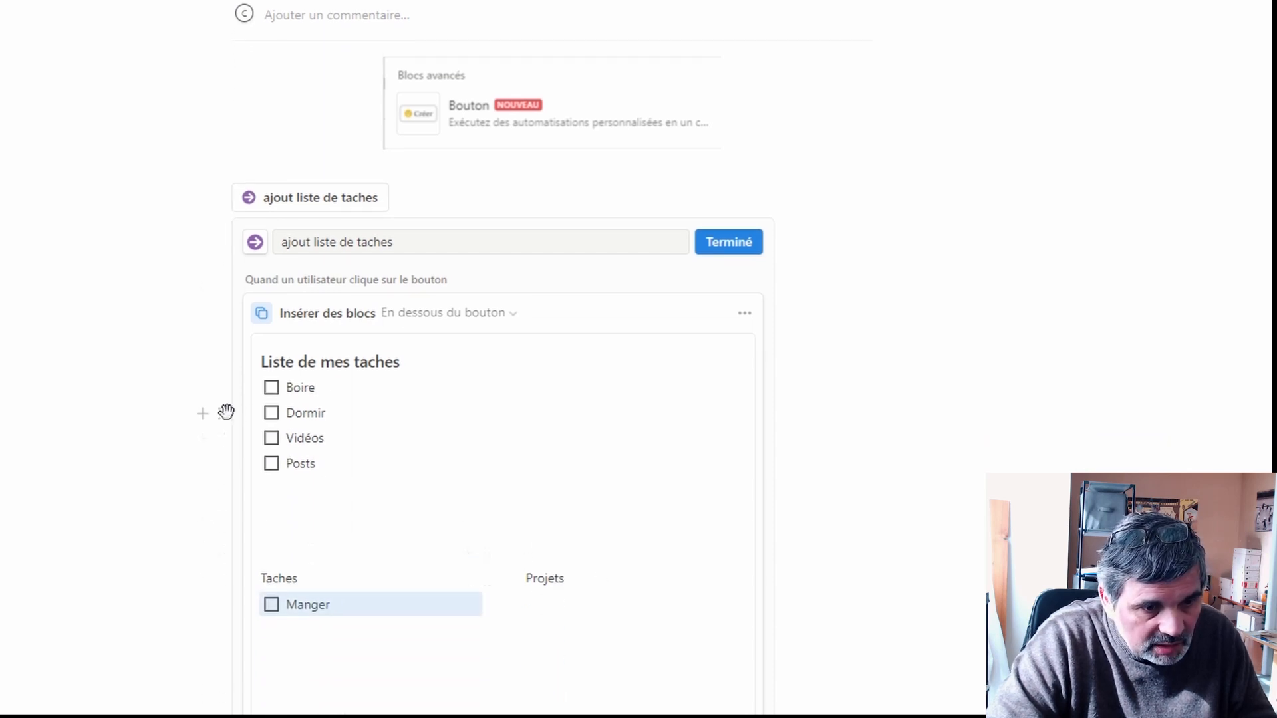
left_click_drag(222, 413, 552, 591)
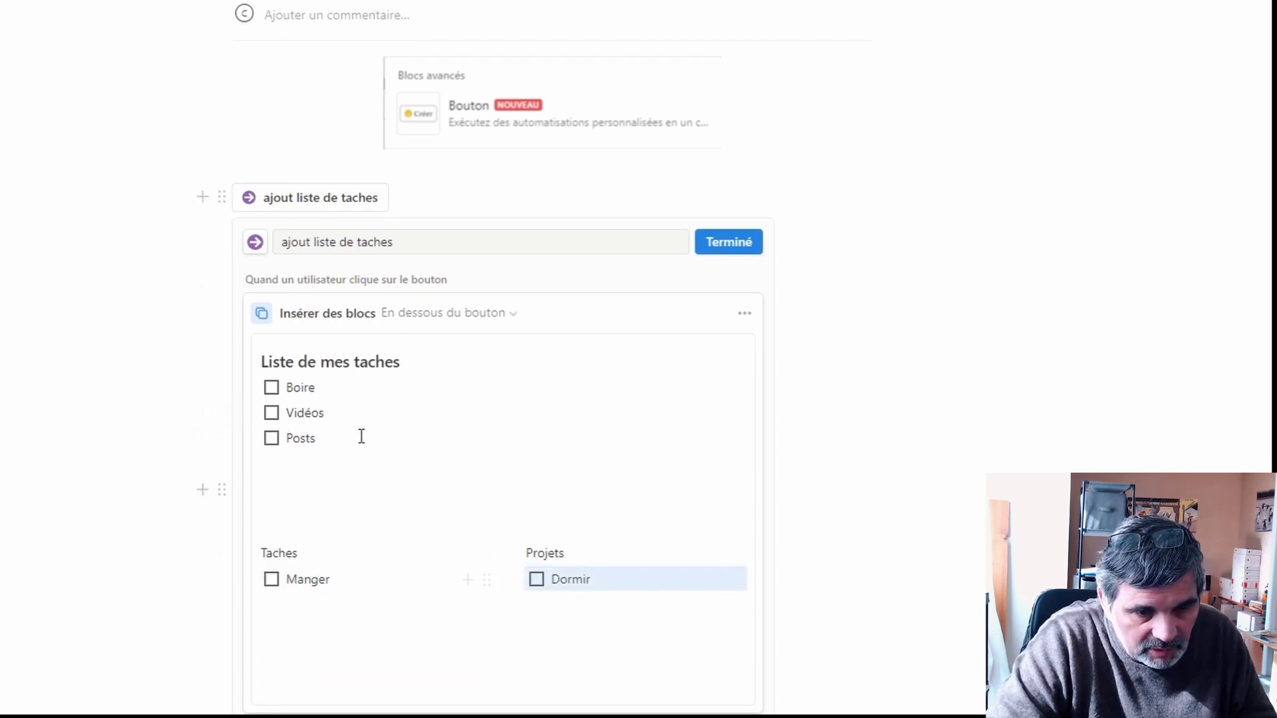
left_click_drag(222, 413, 550, 586)
left_click_drag(225, 413, 283, 573)
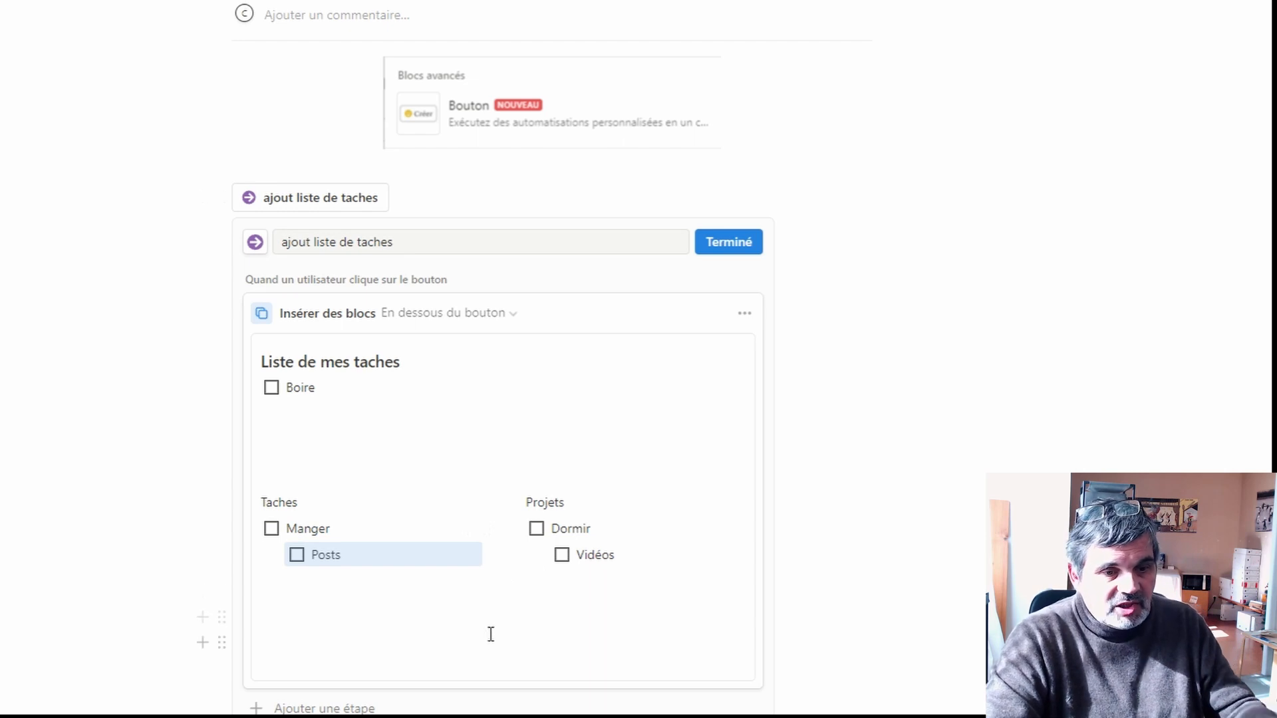
- Remove the surplus empty lines between "Boire" and the two columns, and finish editing the button
left_click(959, 501)
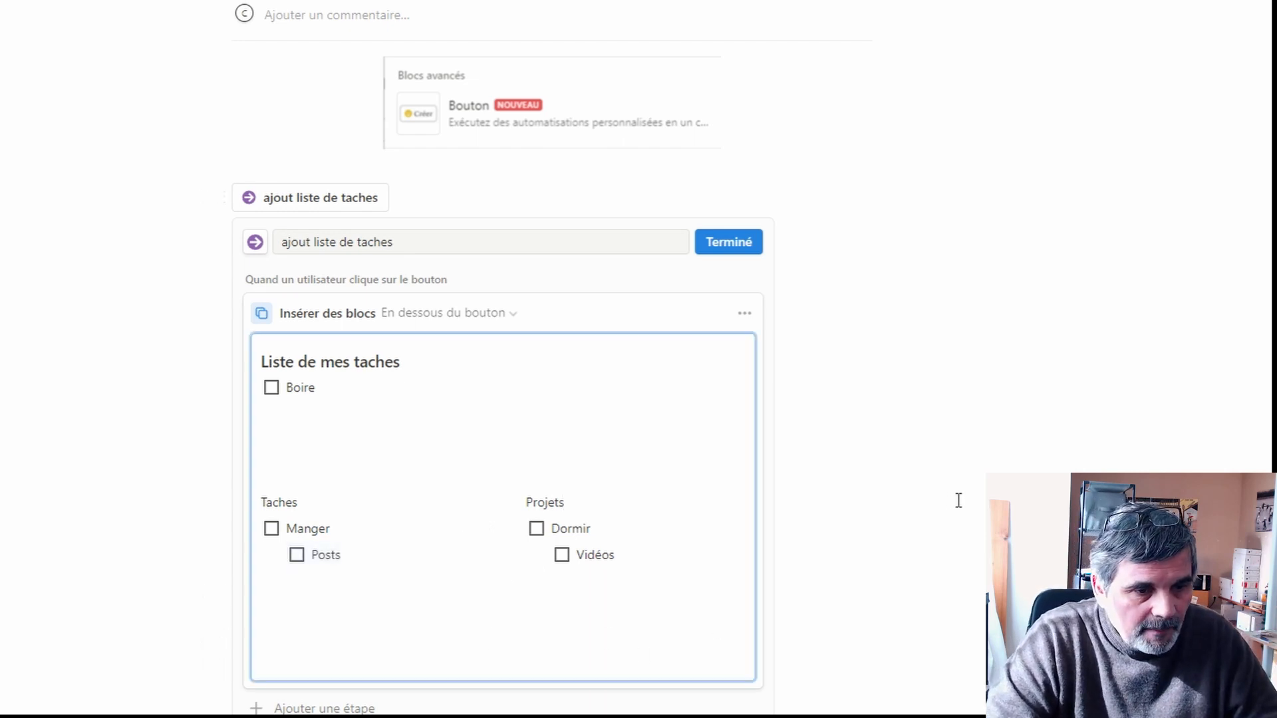
left_click(319, 439)
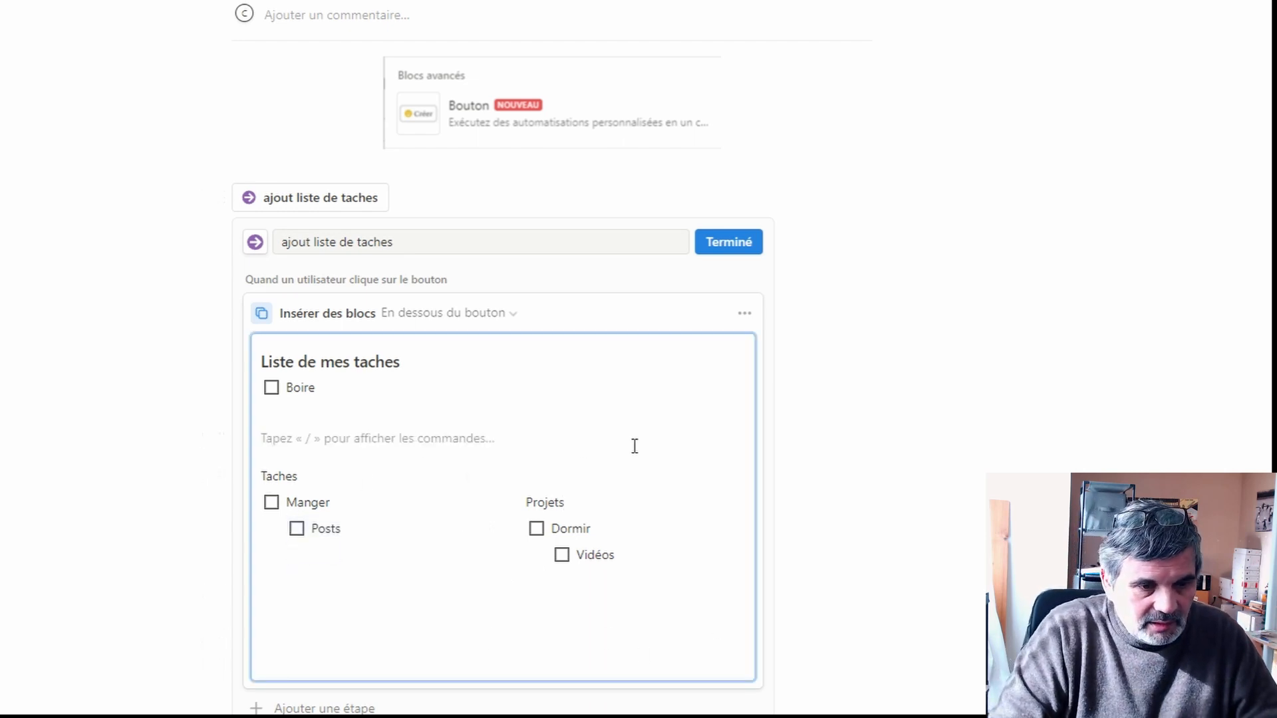
key("BackSpace")
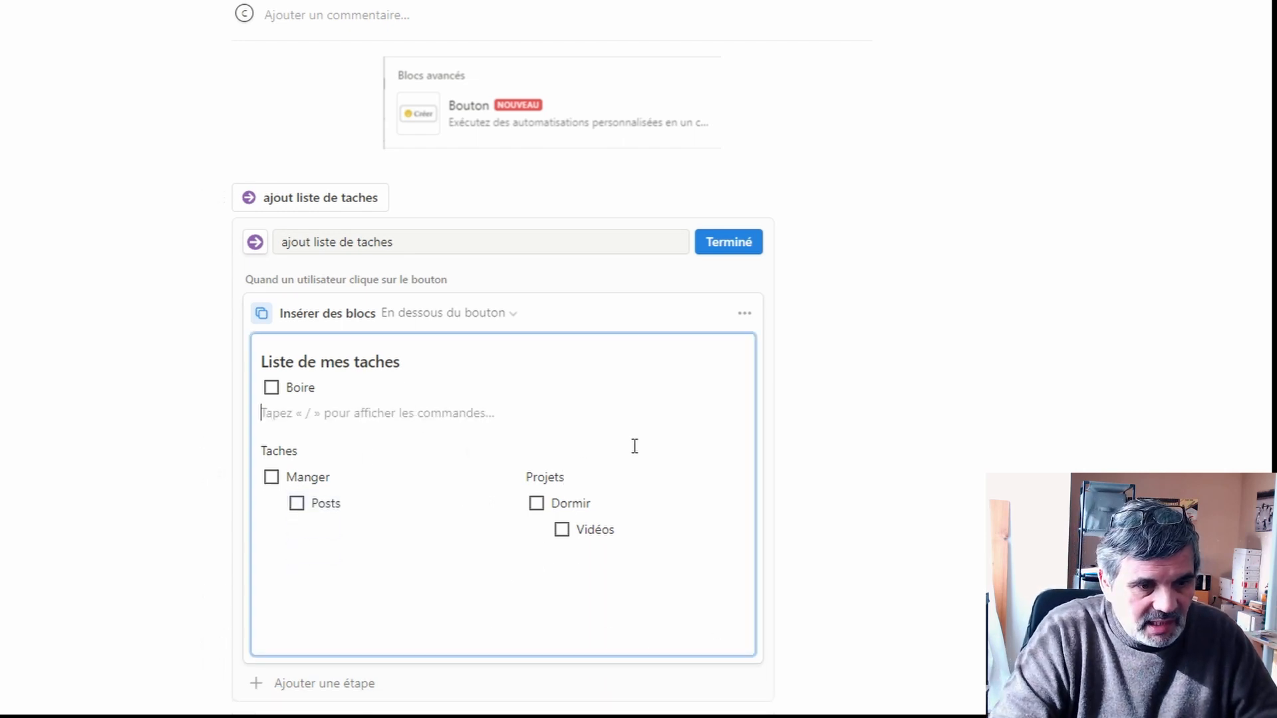
left_click(743, 251)
- Delete the previously inserted task list from the page and run the "ajout liste de taches" button again
left_click_drag(114, 231, 479, 451)
key("BackSpace")
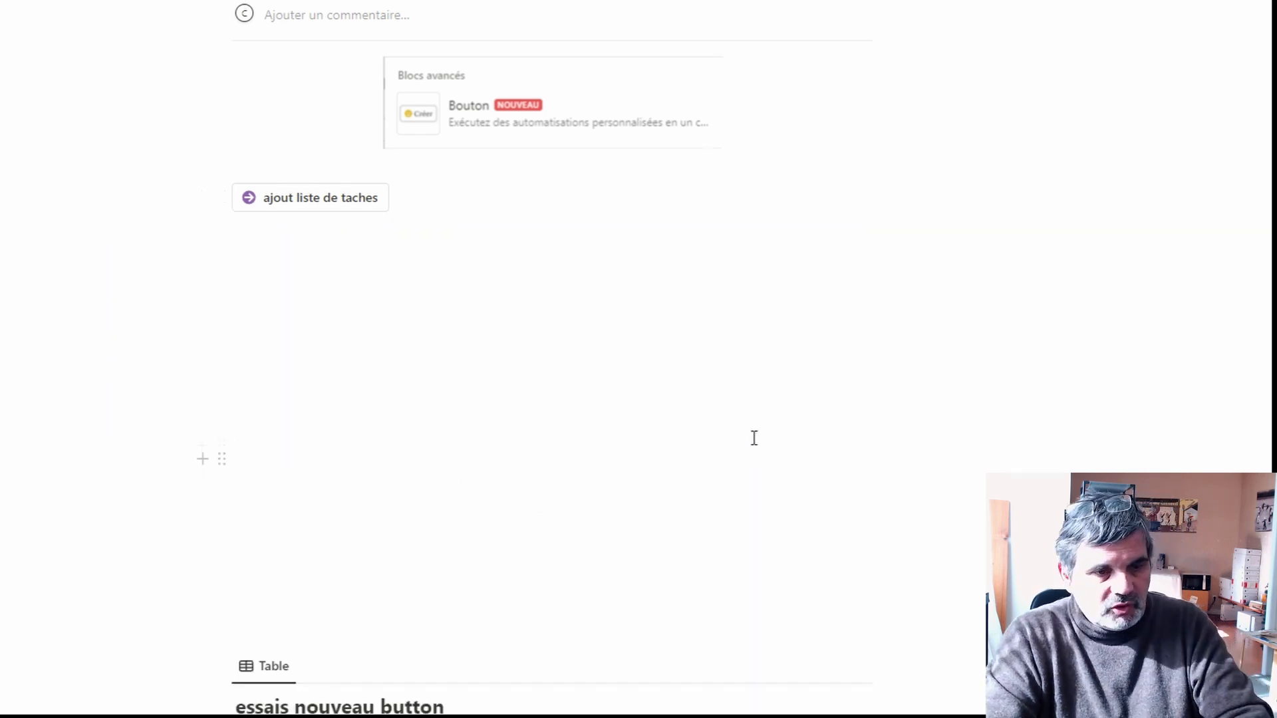
left_click(338, 200)
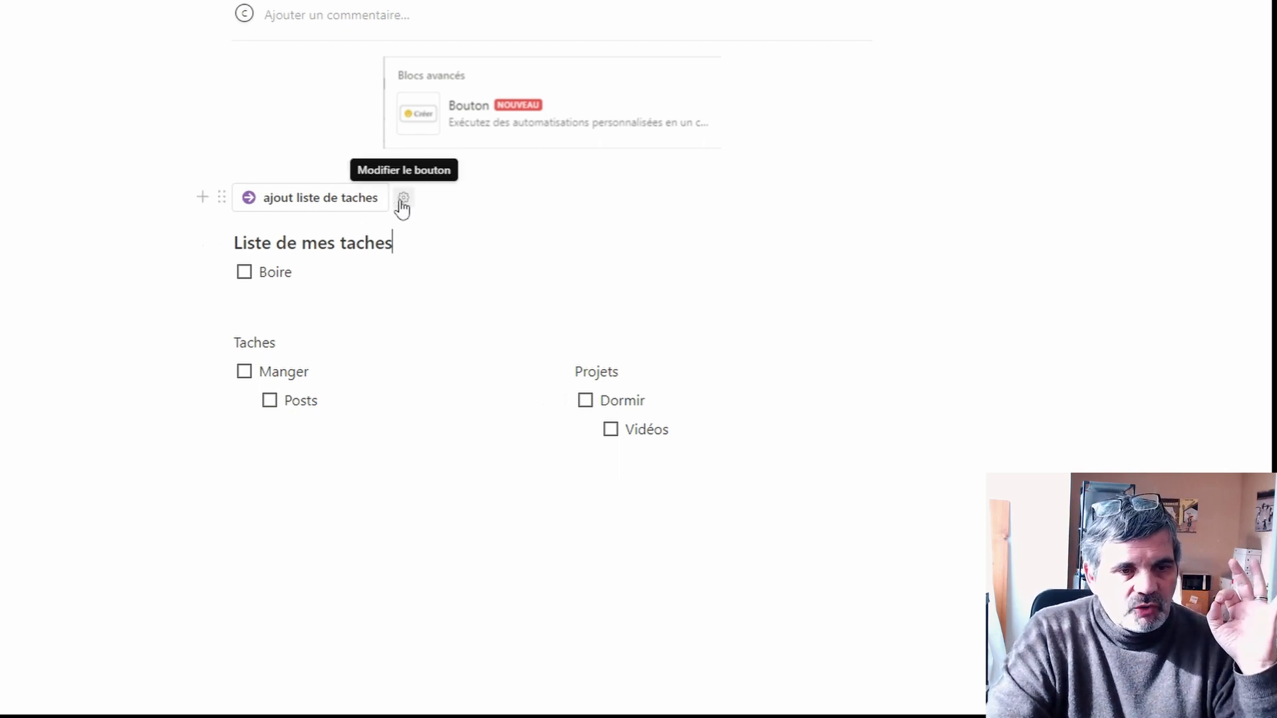
- Reopen the button for editing and delete its "Insérer des blocs" step
left_click(402, 200)
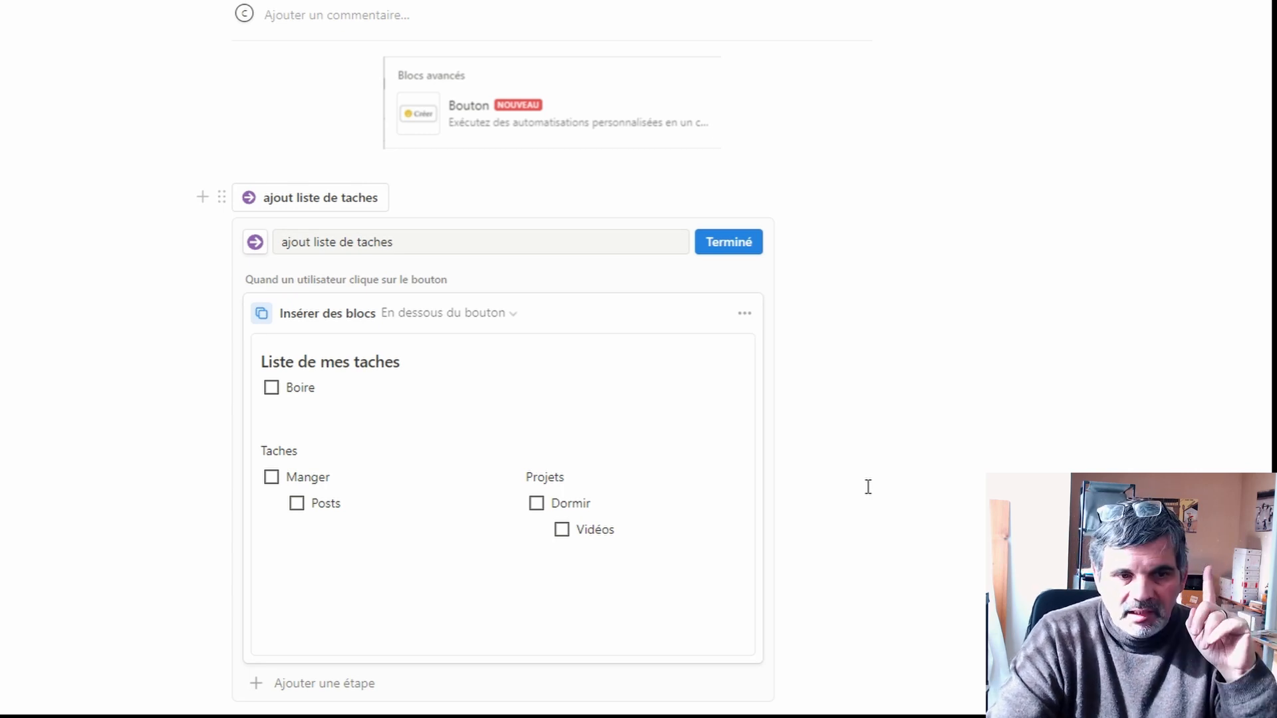
left_click(745, 313)
left_click(672, 443)
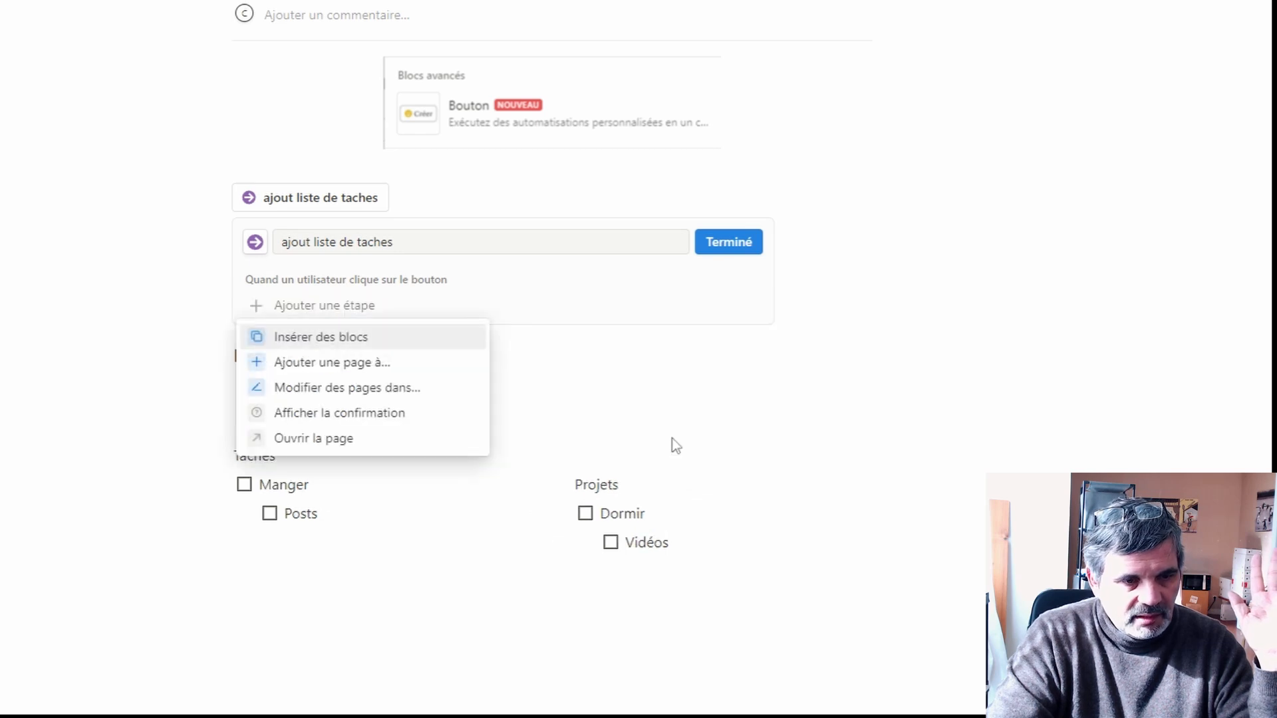
left_click(954, 363)
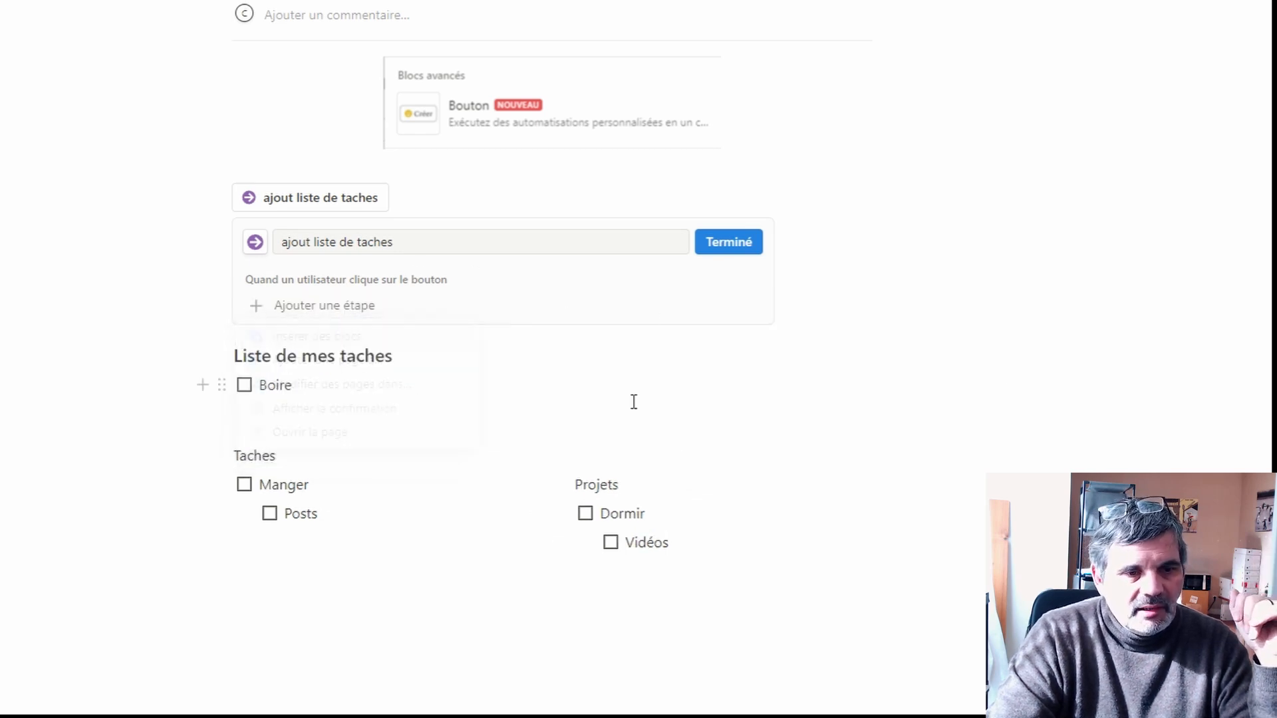
- Delete the whole inserted task list, including its two columns, from the page below the button
left_click_drag(107, 325, 888, 619)
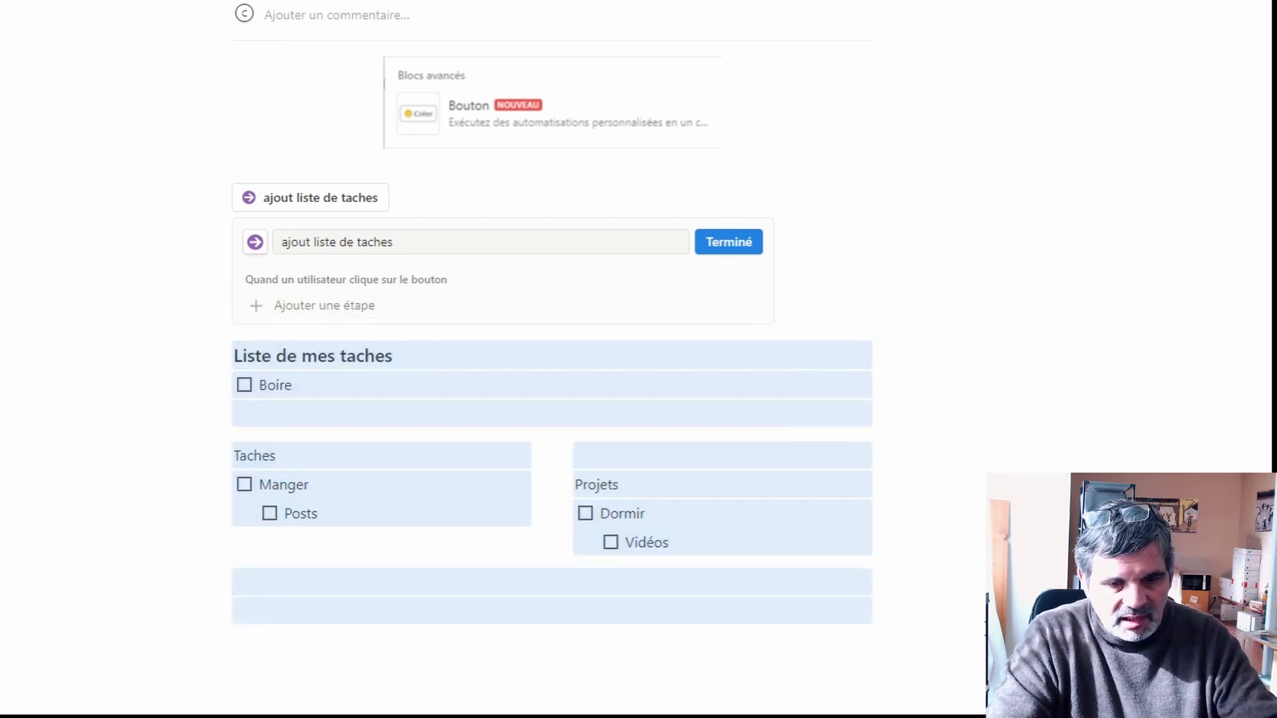
key("Delete")
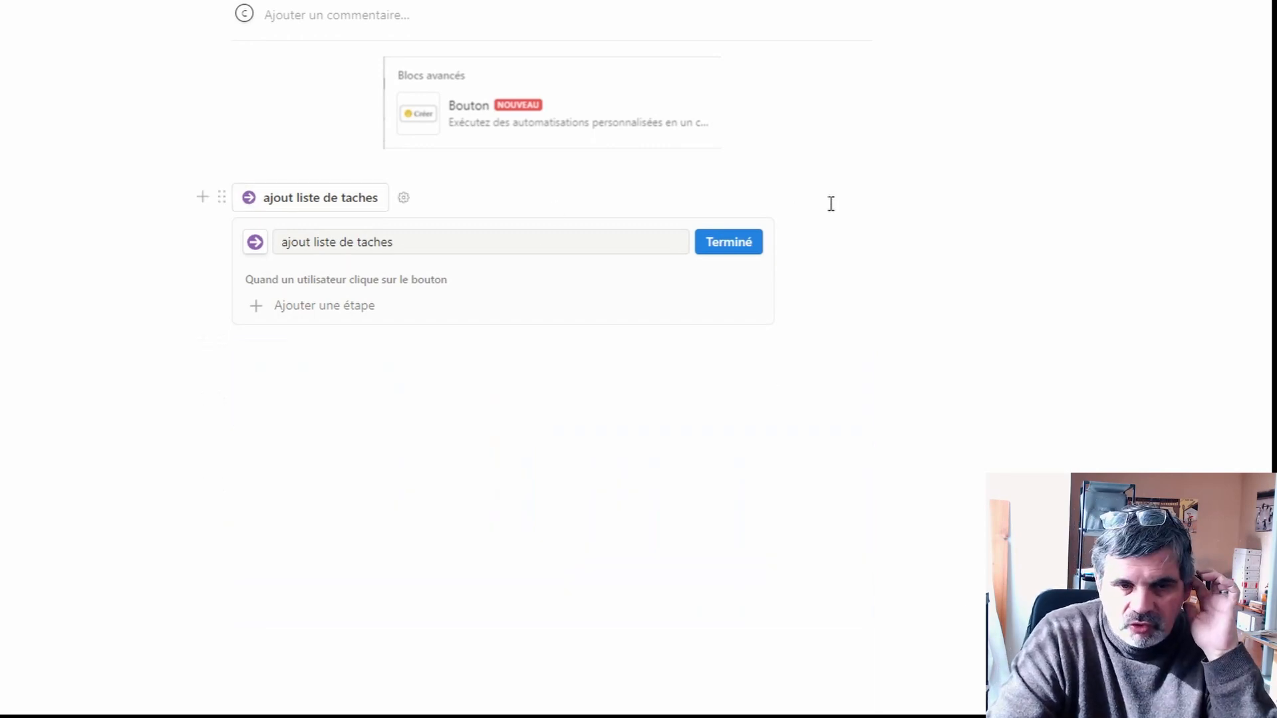
left_click(564, 450)
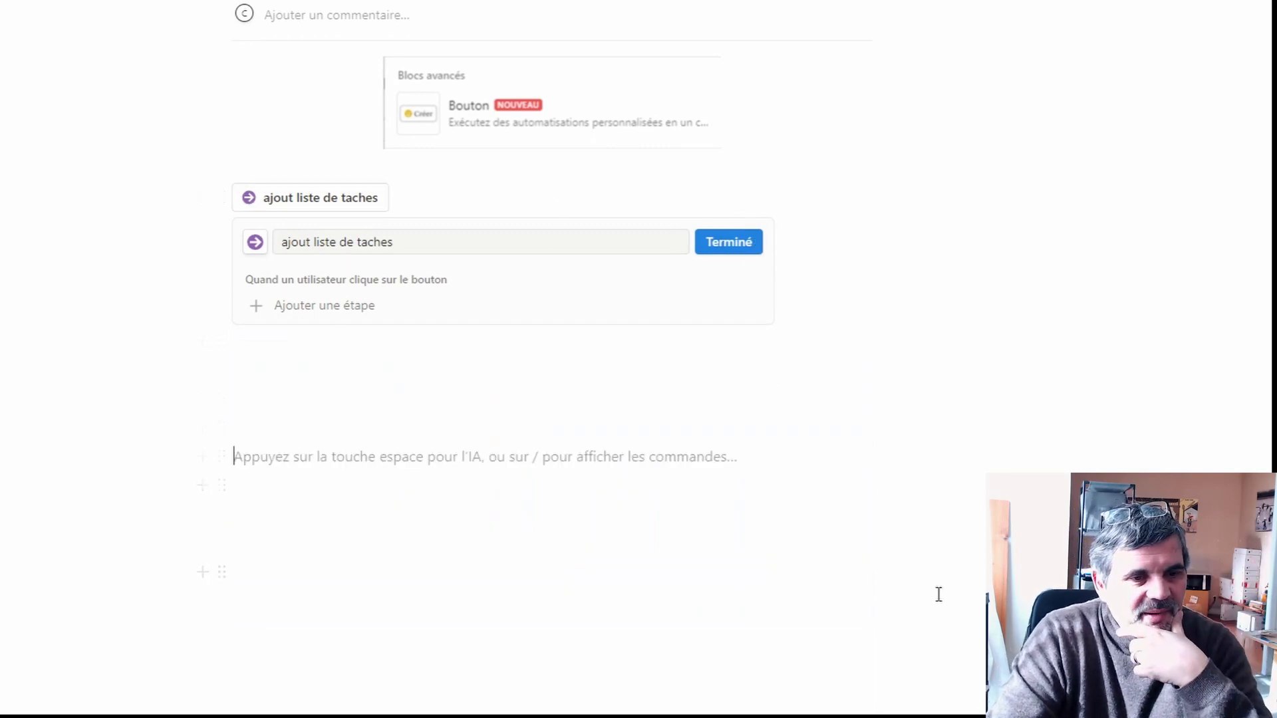
- Remove the extra empty lines between the button and the "essais nouveau button" table, keeping a little blank space
left_click(296, 306)
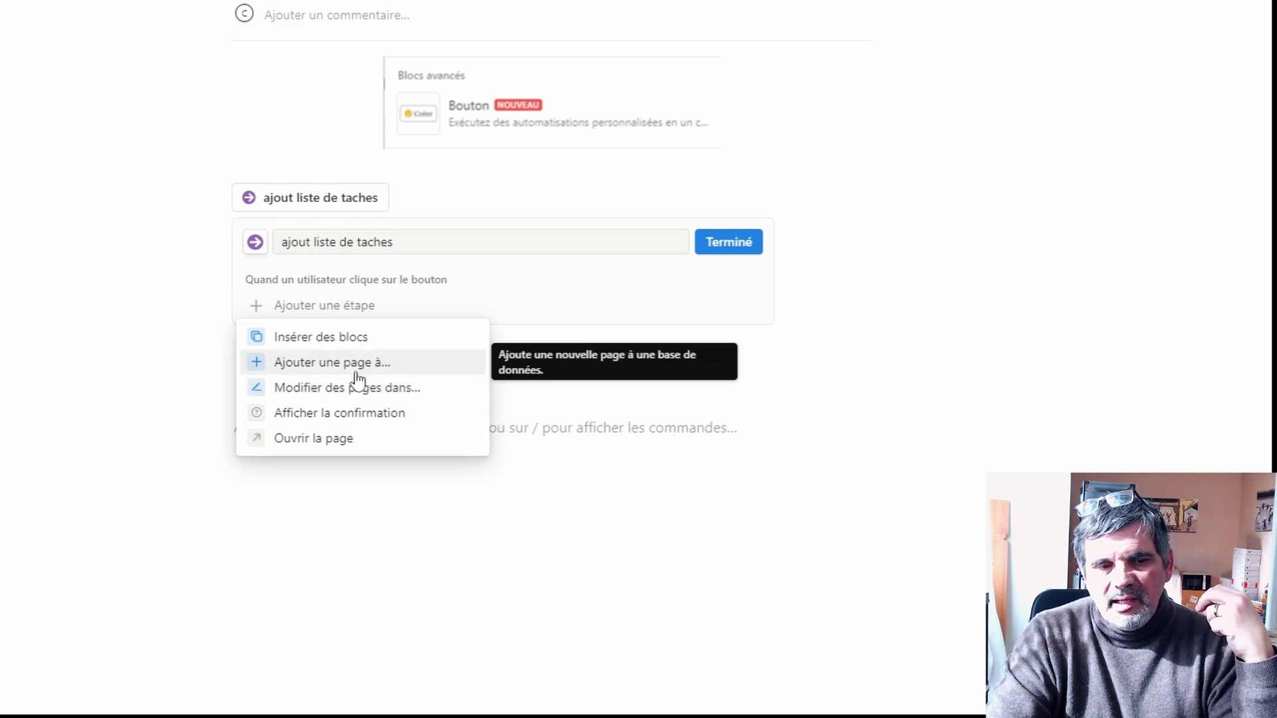
left_click(638, 522)
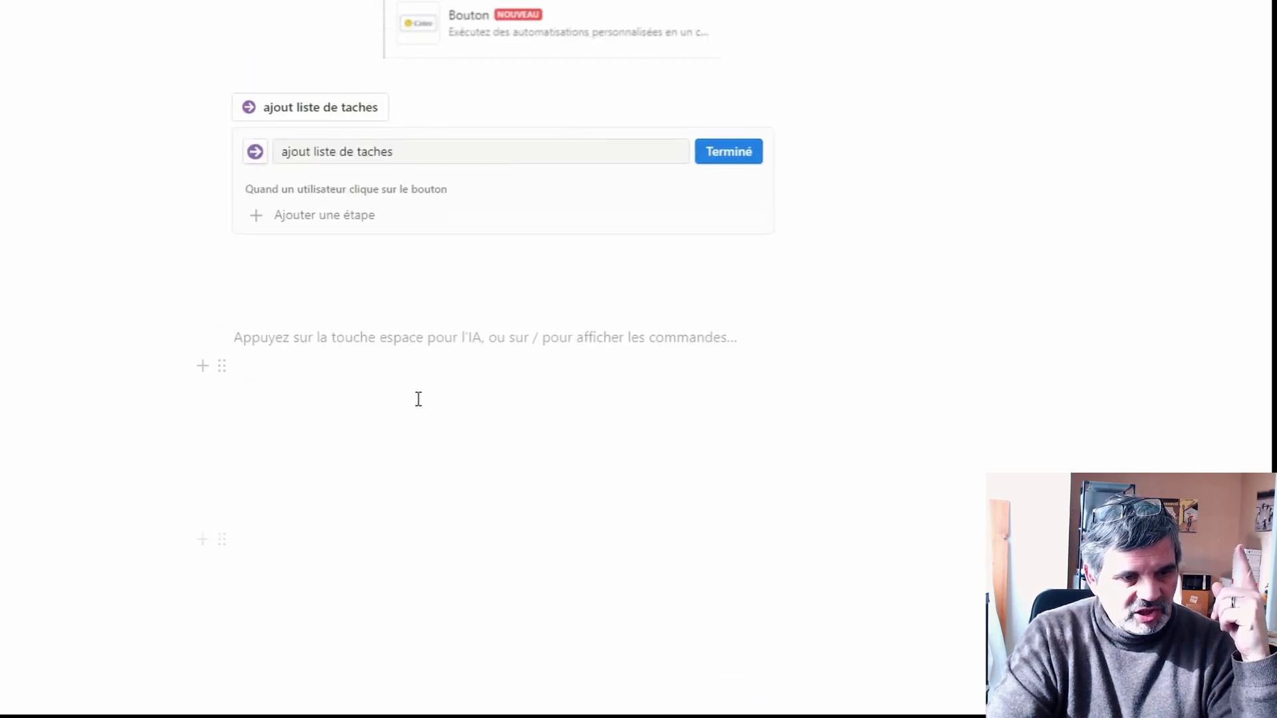
key("Delete")
key("Delete")
key("Delete")
key("Delete")
key("Delete")
key("Delete")
key("Delete")
key("Delete")
key("Delete")
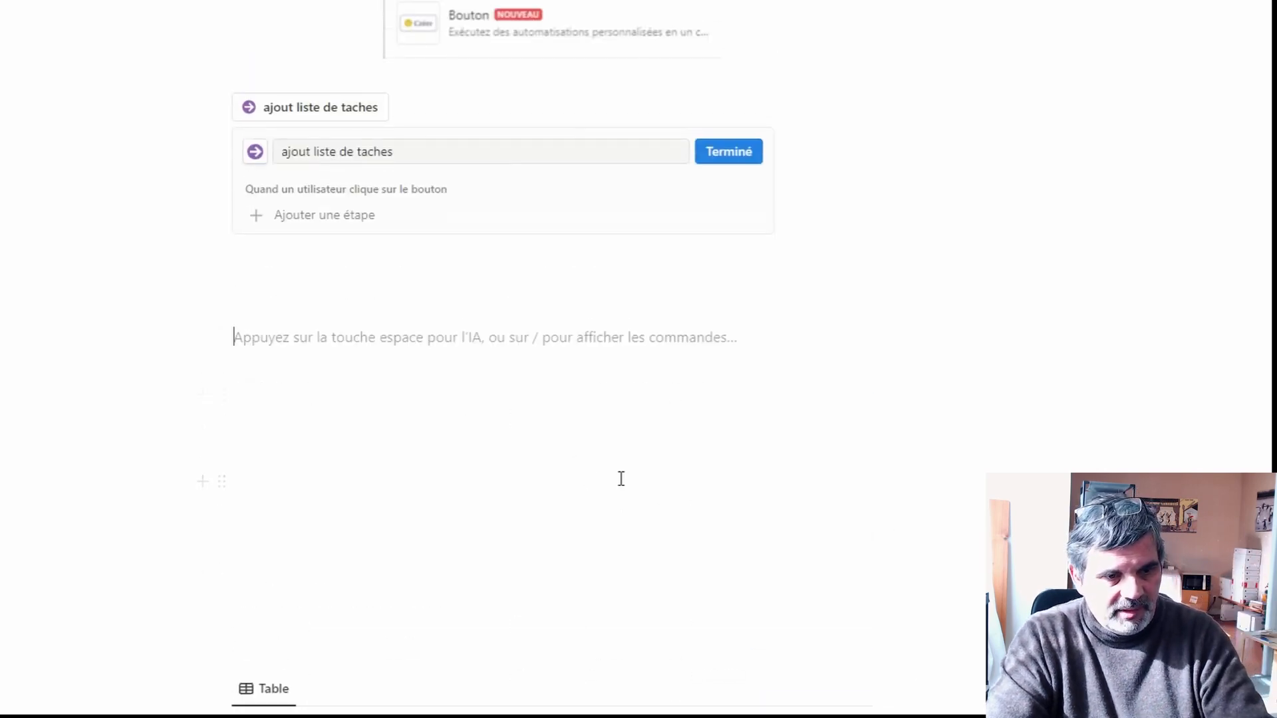
key("Delete")
left_click(416, 281)
key("Delete")
key("Delete")
key("Delete")
key("Delete")
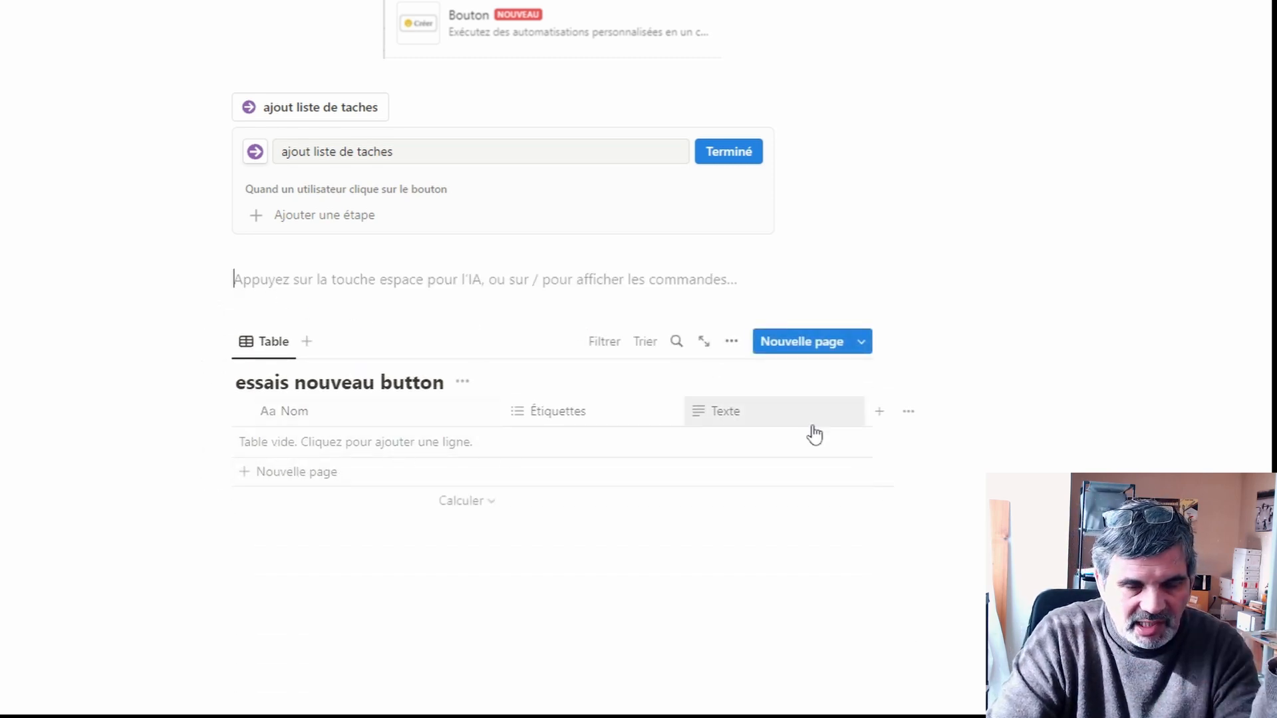
key("Return")
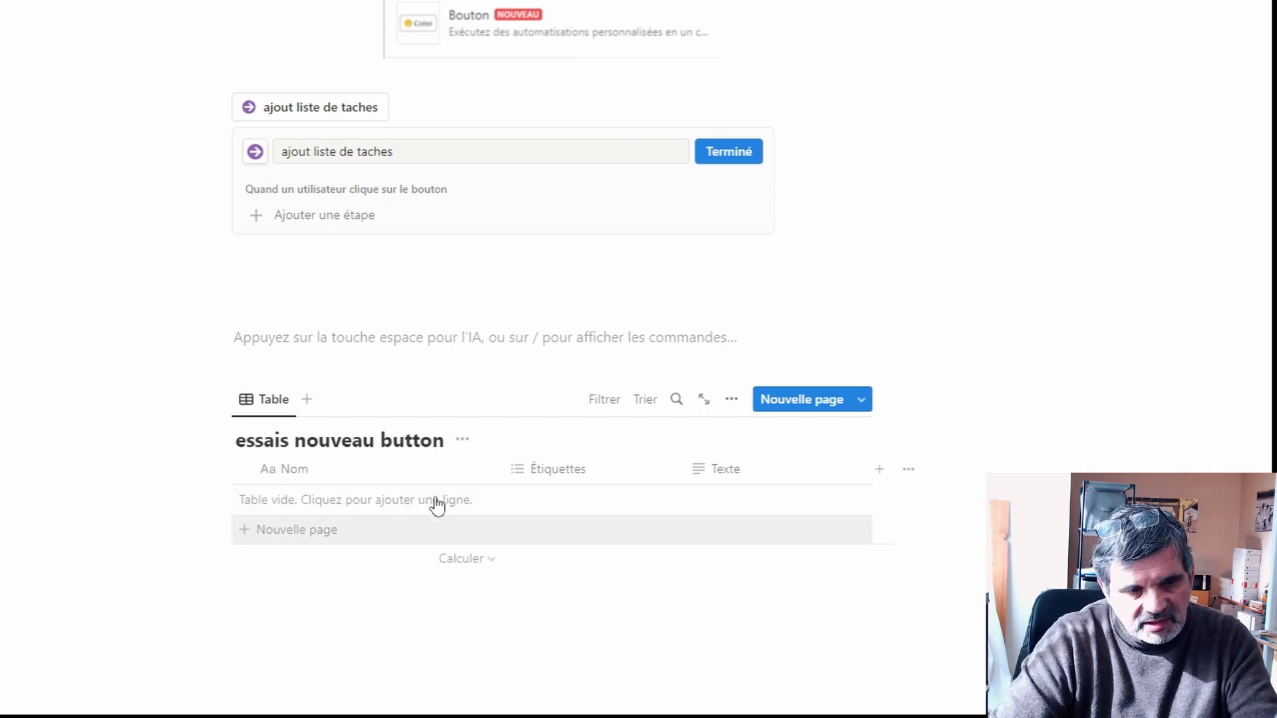
- Add an "Ajouter une page à" step to the button, targeting the "essais nouveau button" database, and check which properties it can set
left_click(255, 213)
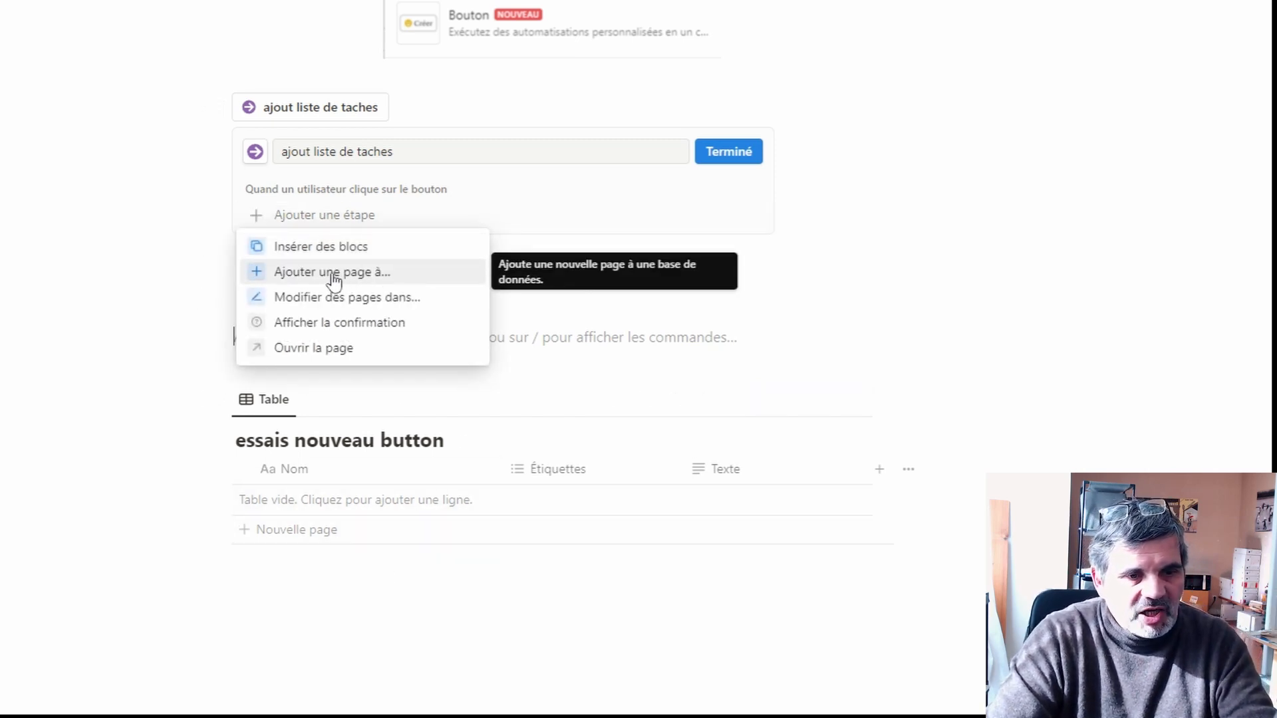
left_click(341, 277)
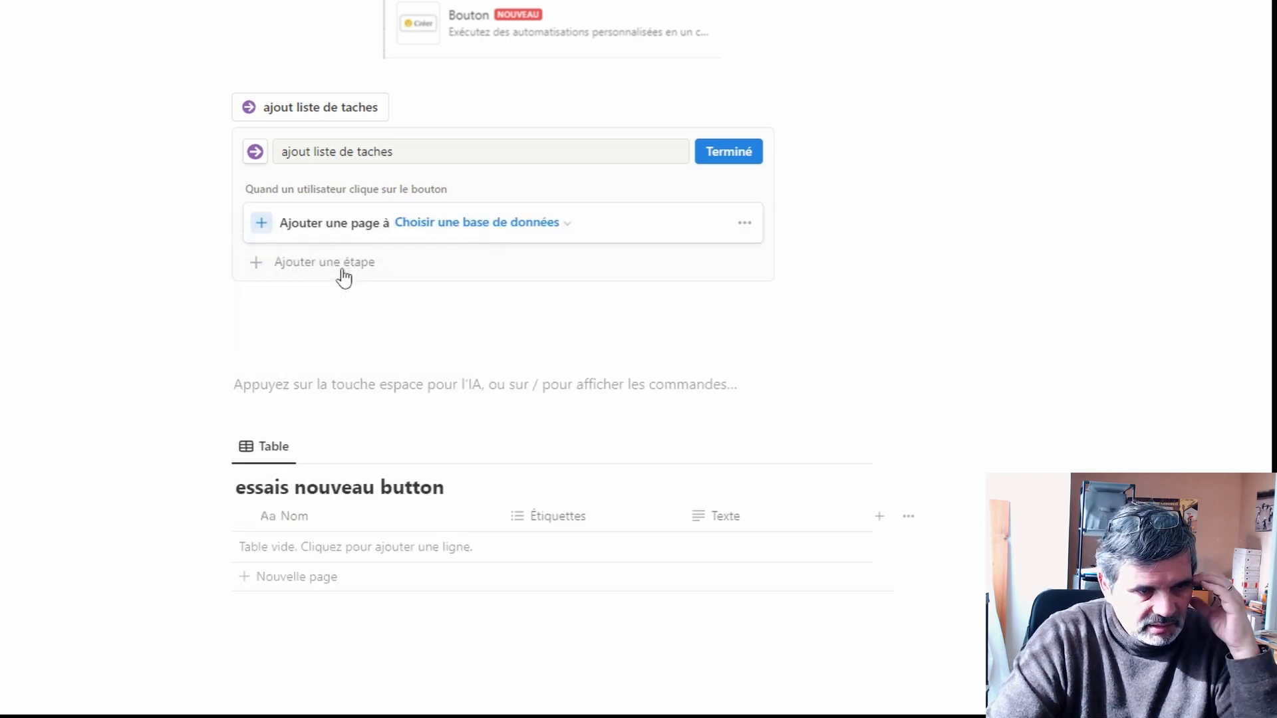
left_click(518, 223)
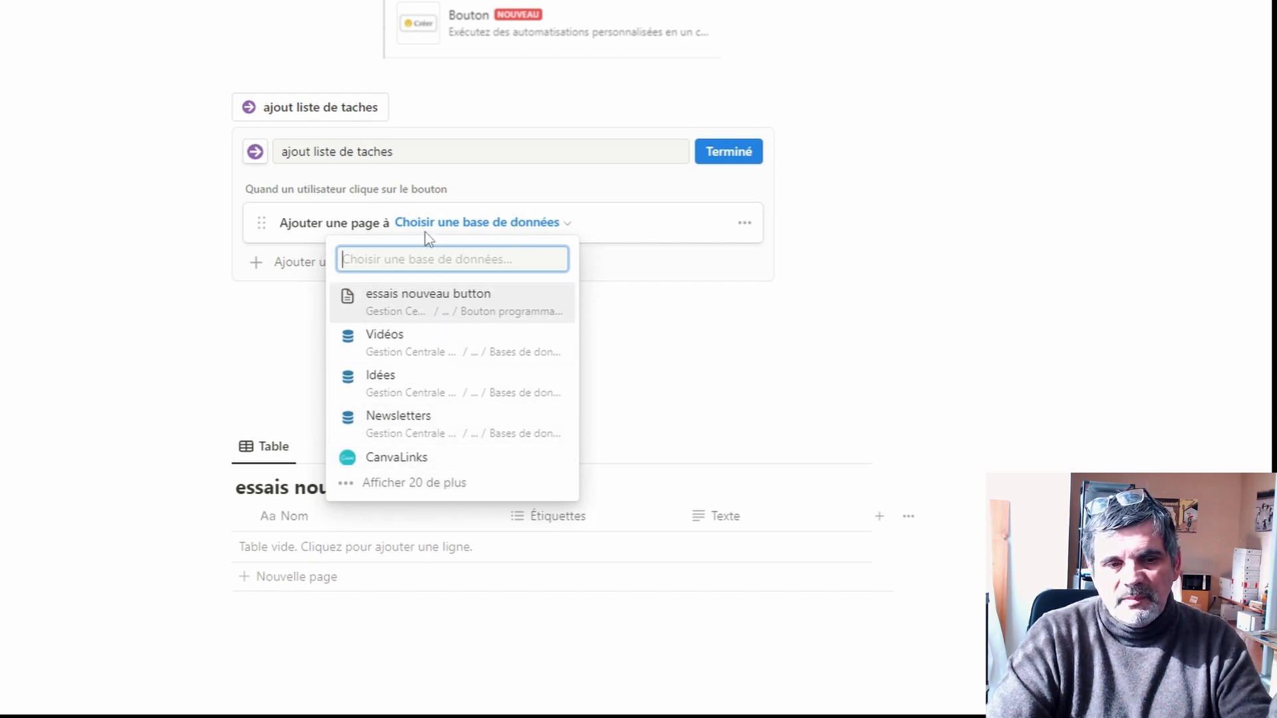
left_click(414, 304)
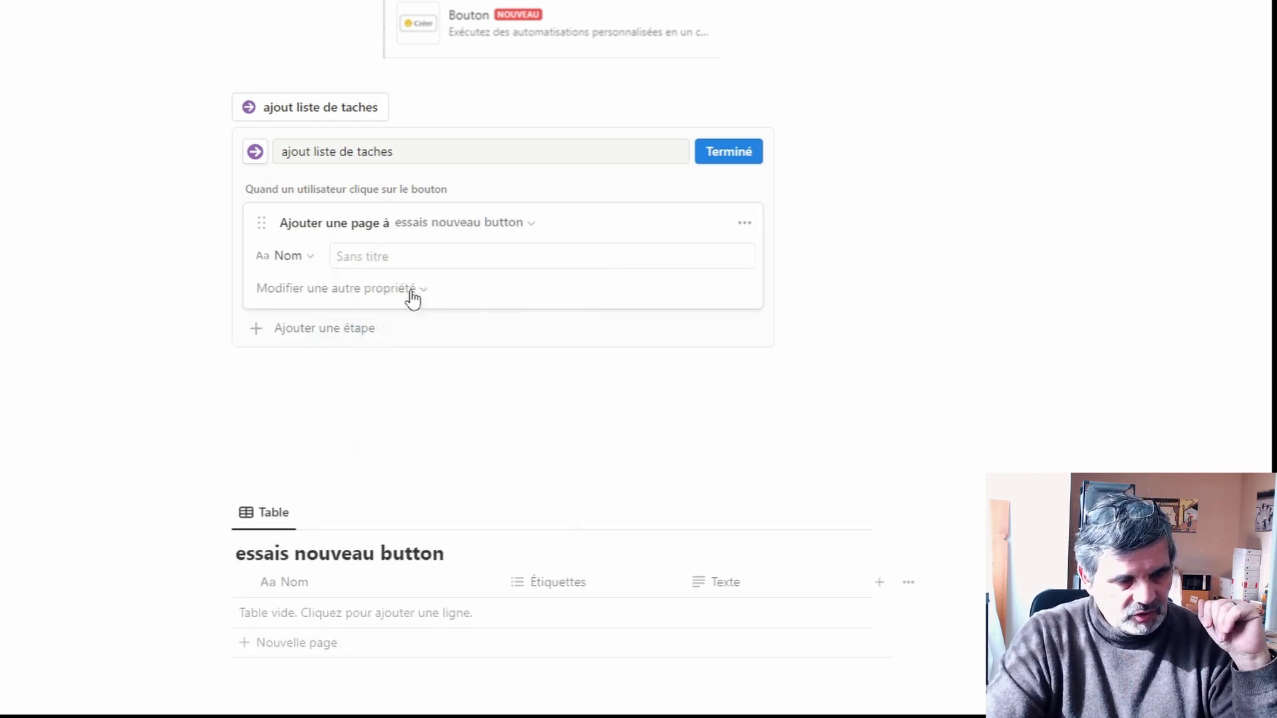
left_click(308, 263)
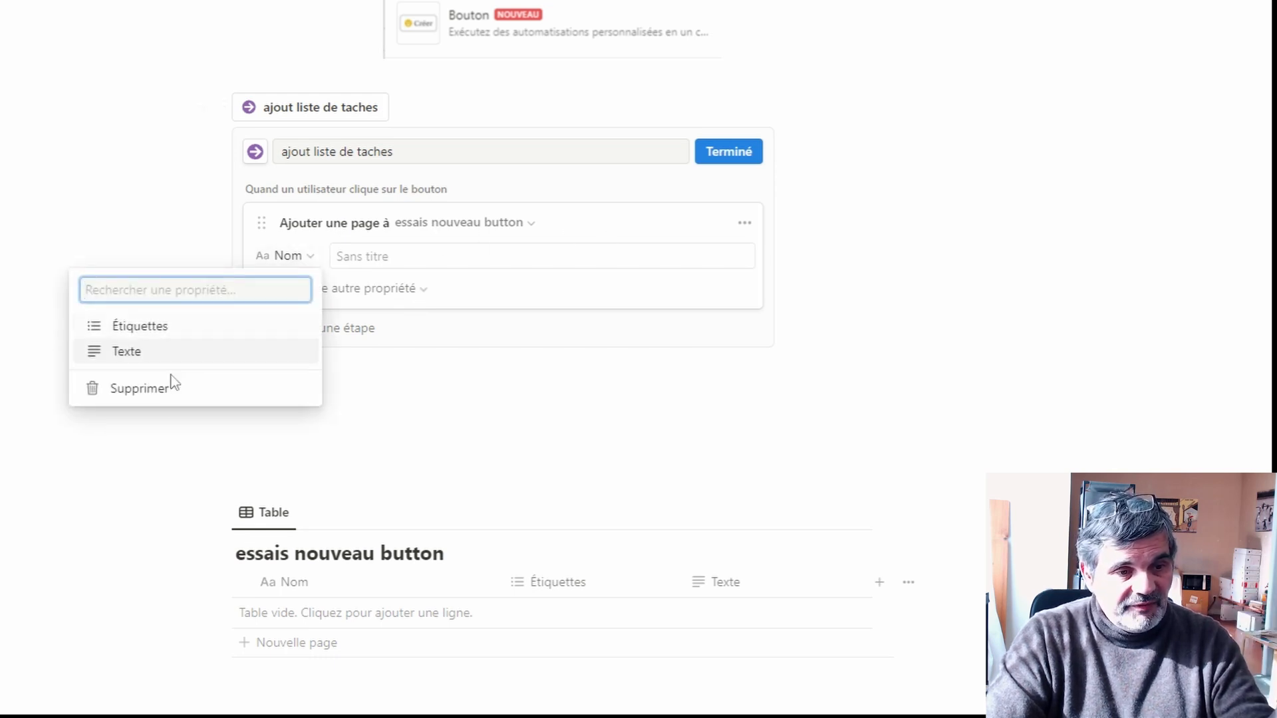
left_click(922, 285)
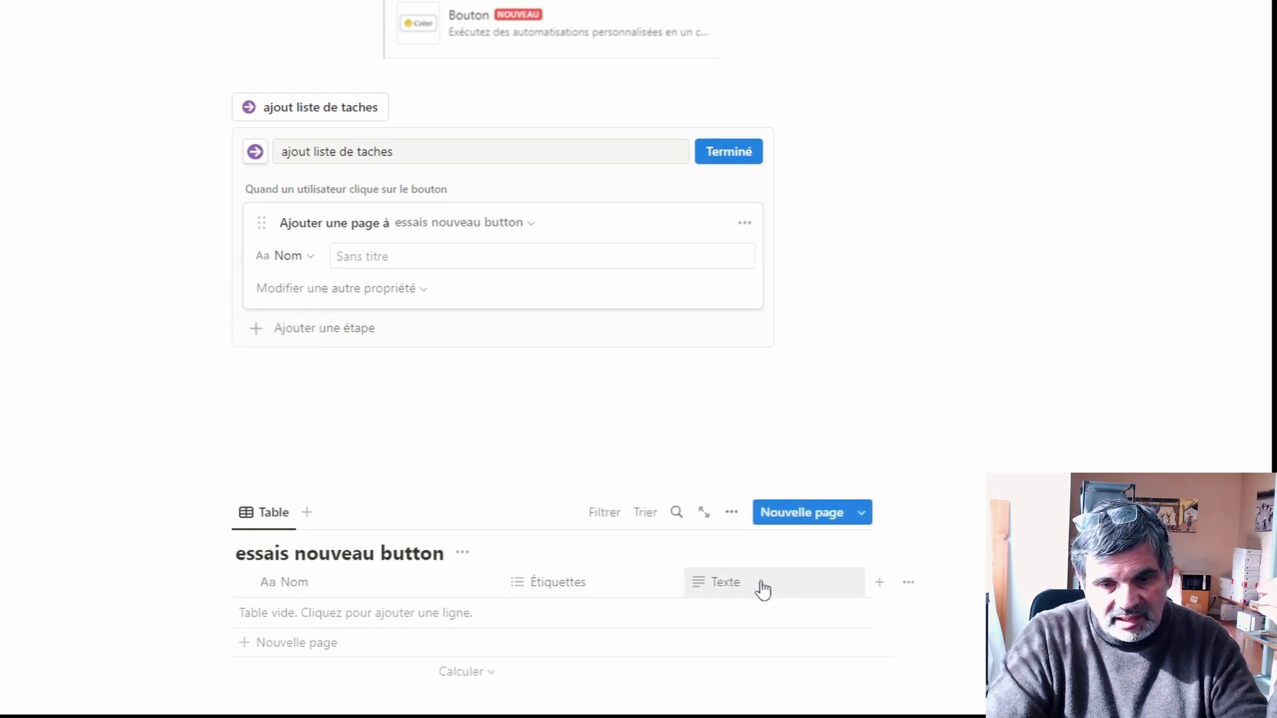
- Add a new property of type État to the "essais nouveau button" database, keeping its default name and options
left_click(880, 590)
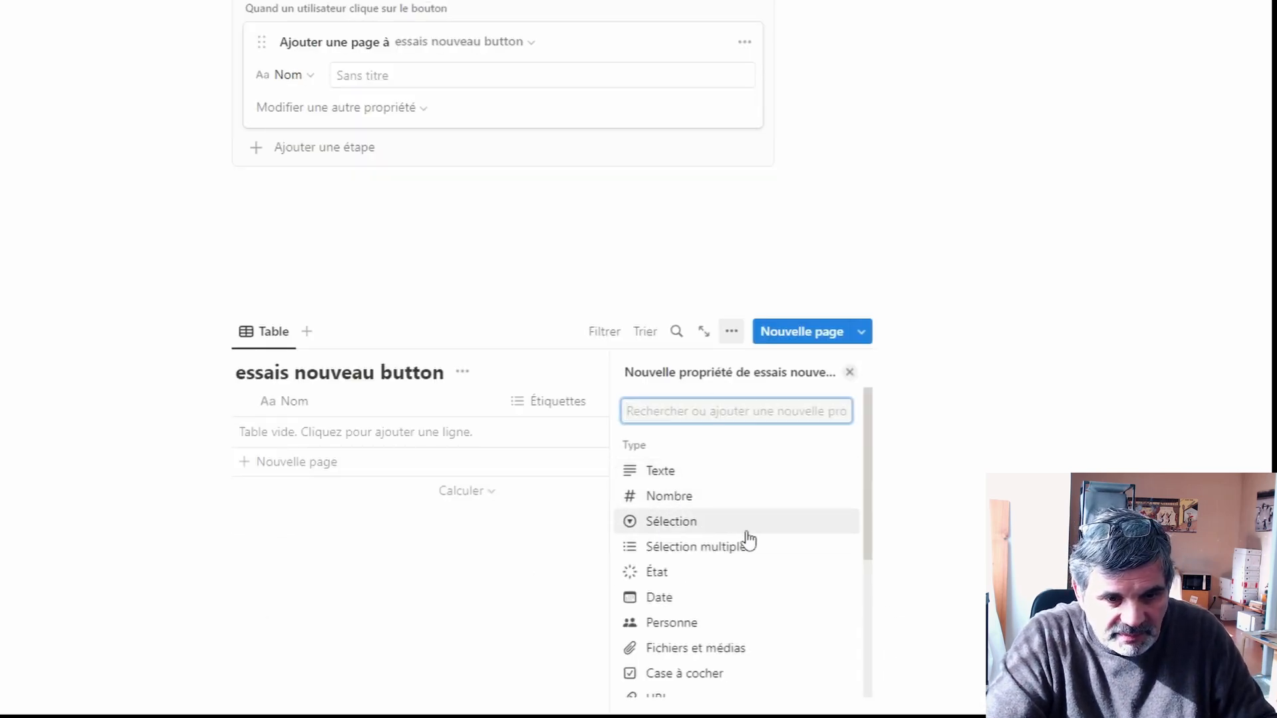
left_click(657, 573)
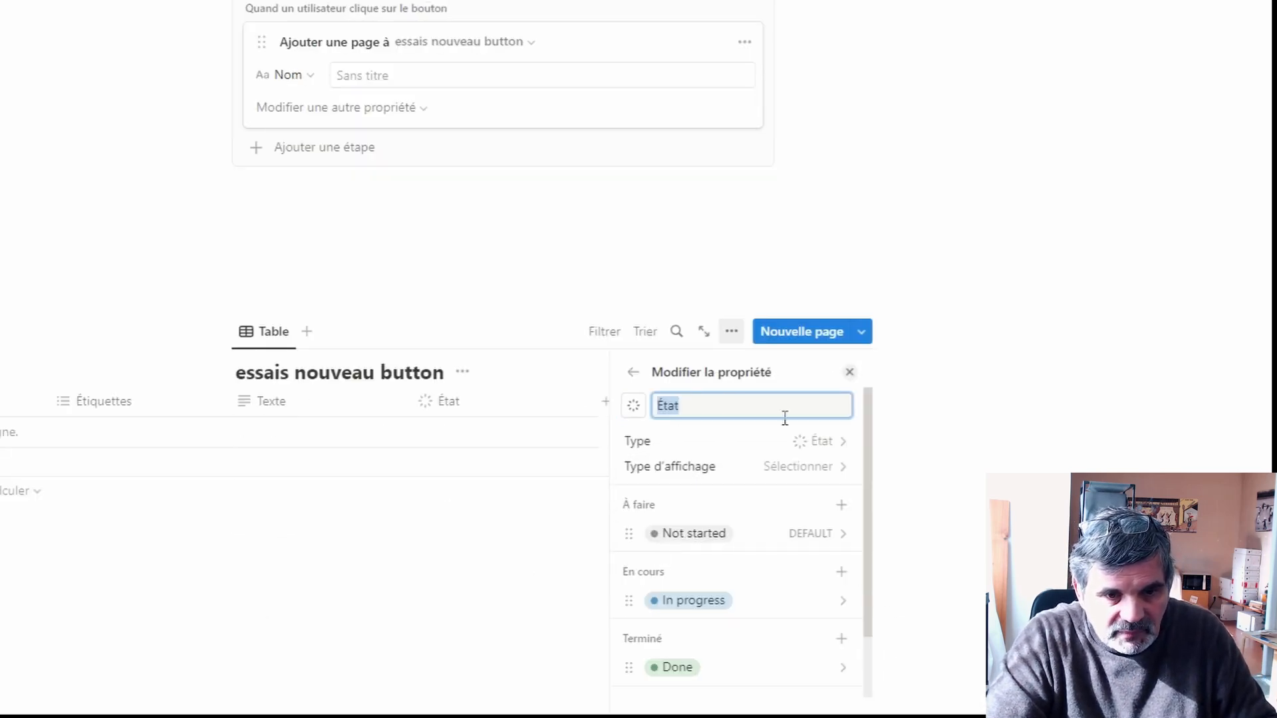
left_click(632, 372)
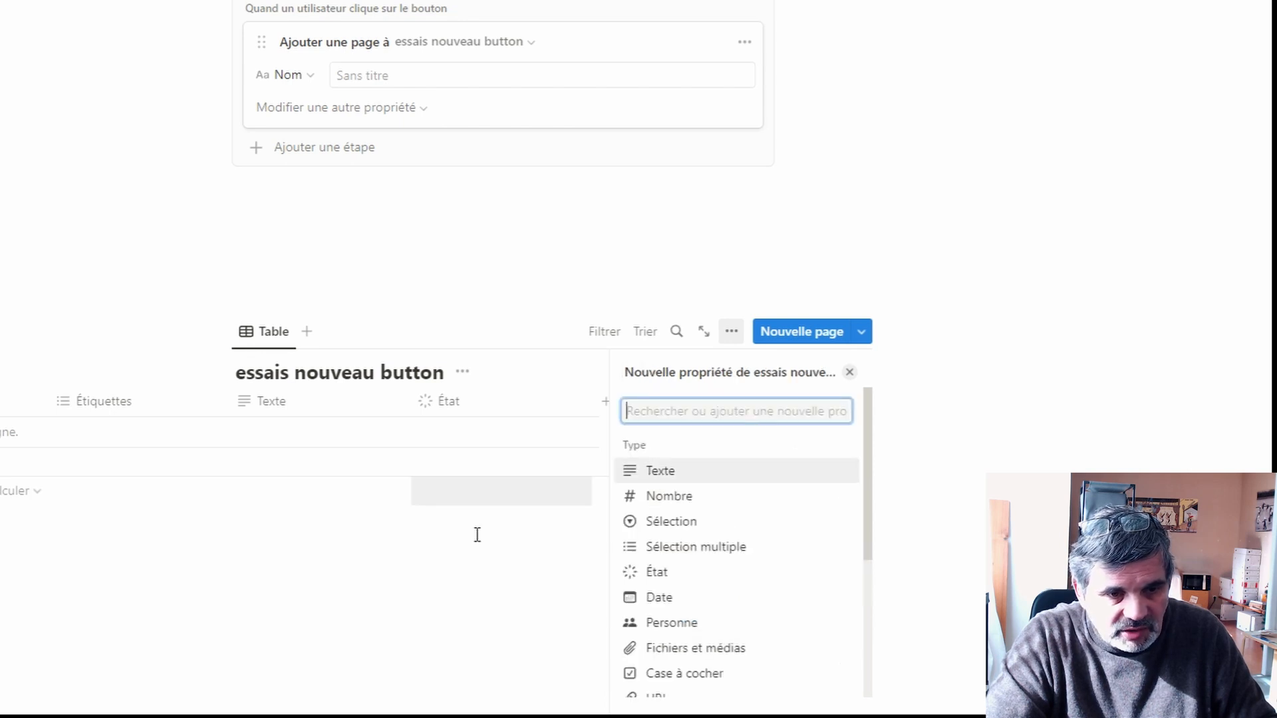
left_click(851, 374)
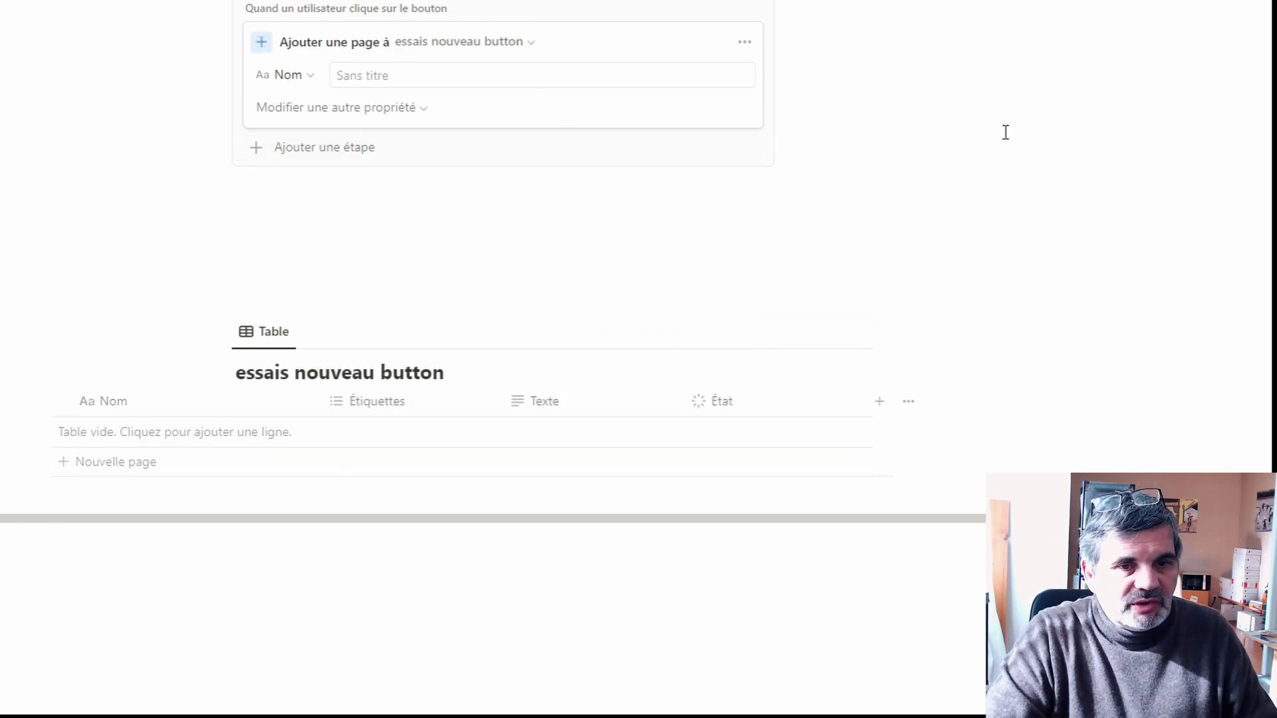
scroll(1004, 131, "up", 5)
left_click(311, 437)
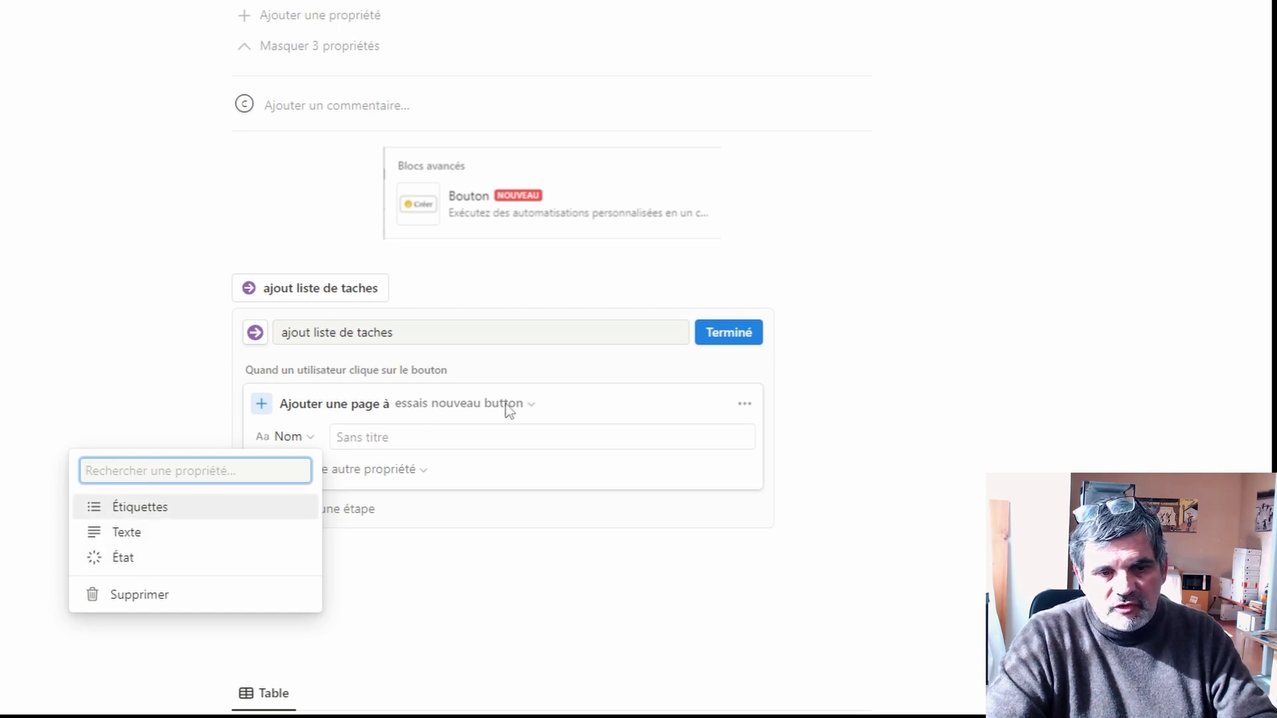
left_click(138, 536)
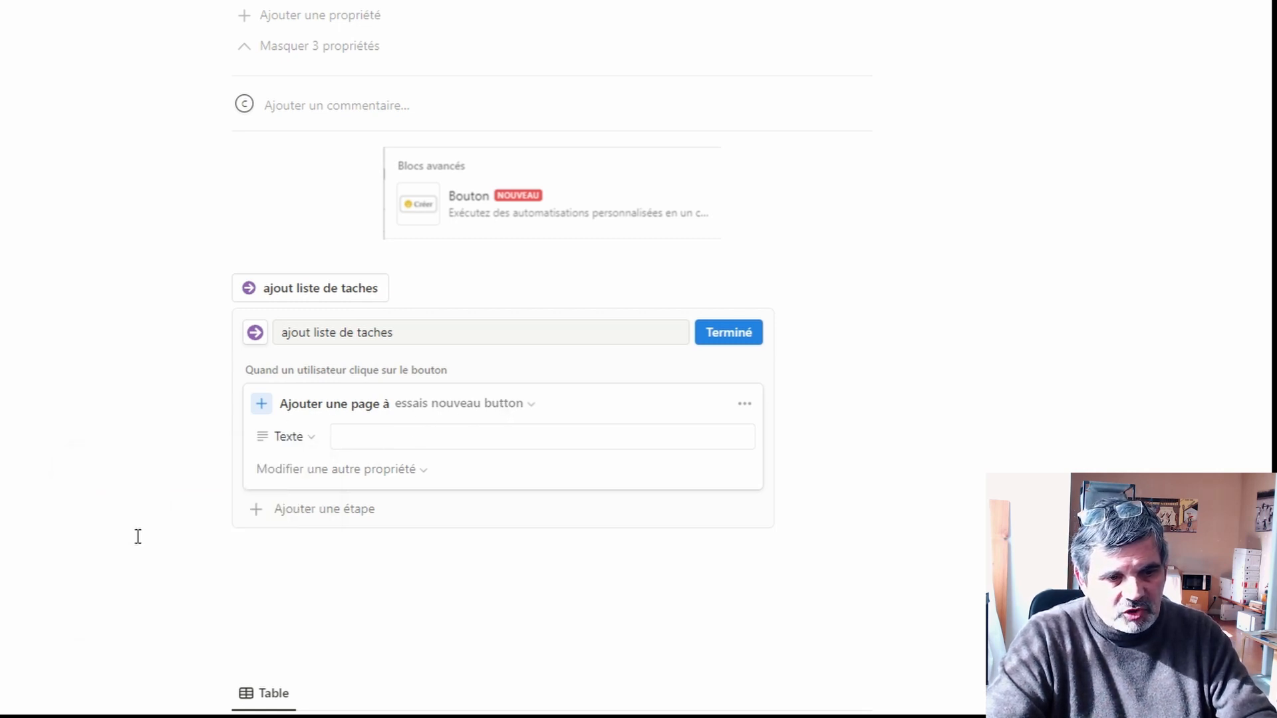
left_click(310, 439)
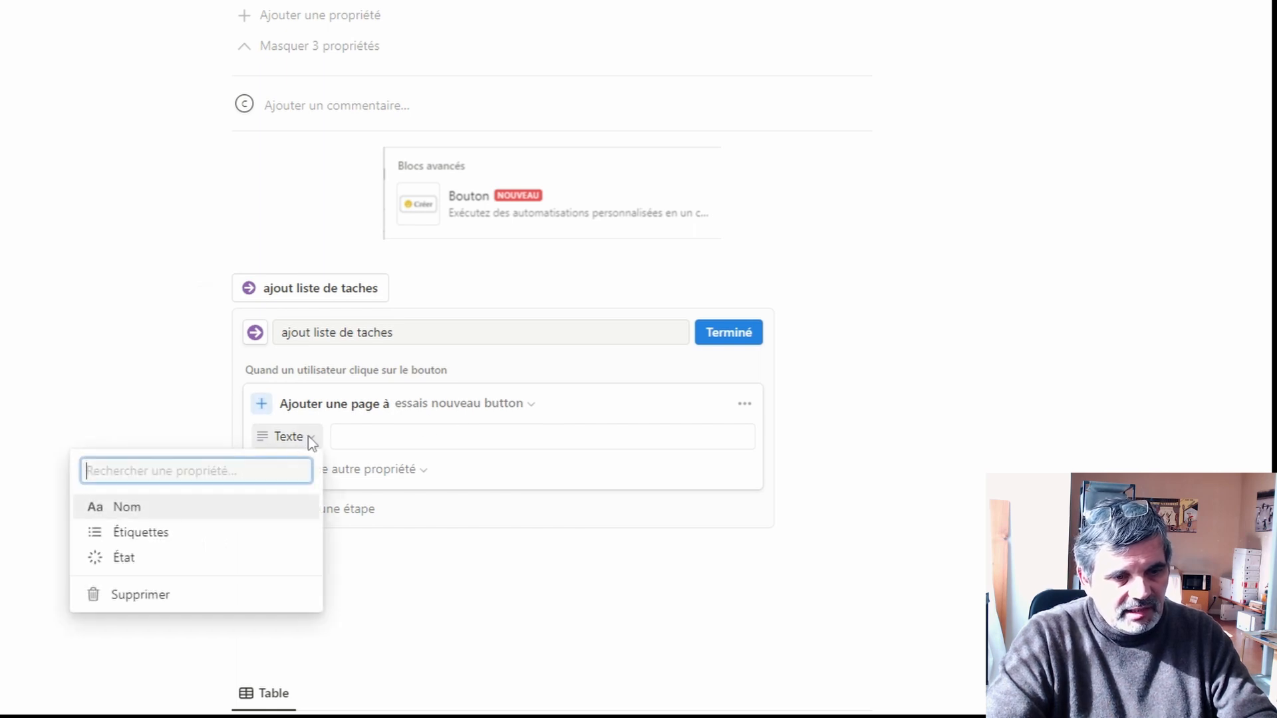
left_click(131, 507)
- In the button's "Ajouter une page à" step, set Nom to "Page 1" and add the Texte property with "texte 1"
left_click(397, 439)
scroll(1116, 342, "down", 3)
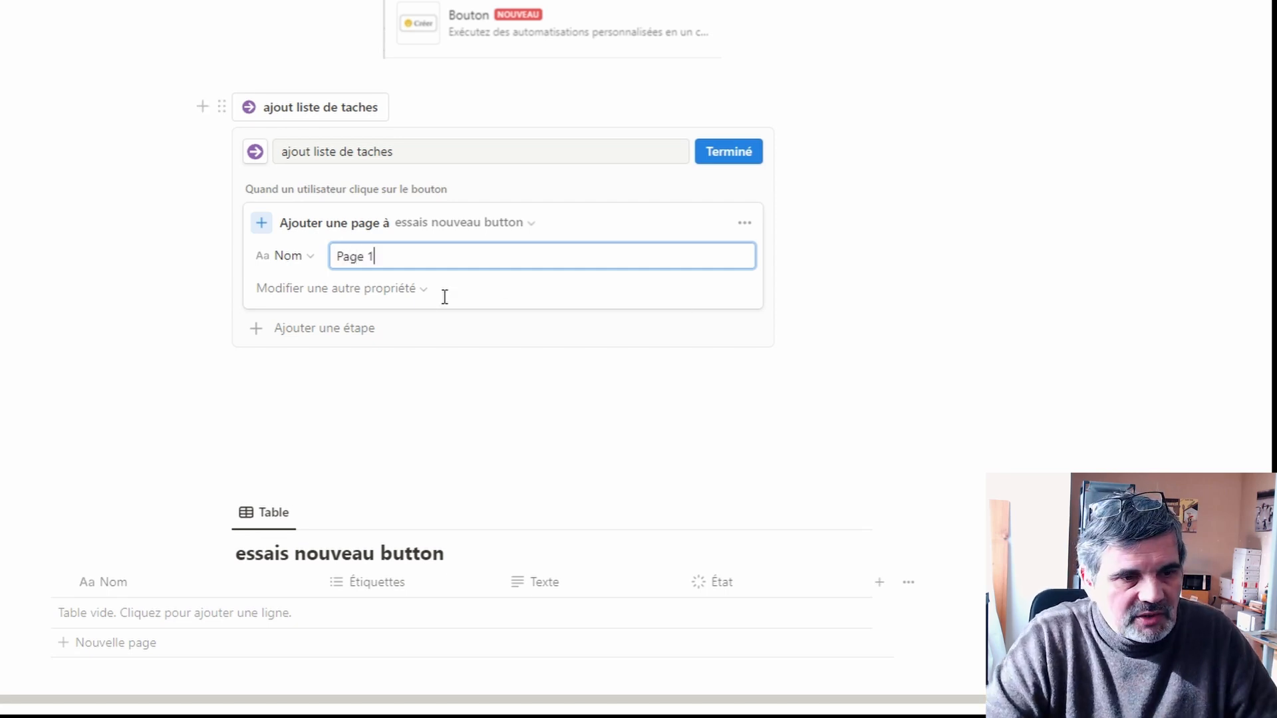
left_click(322, 292)
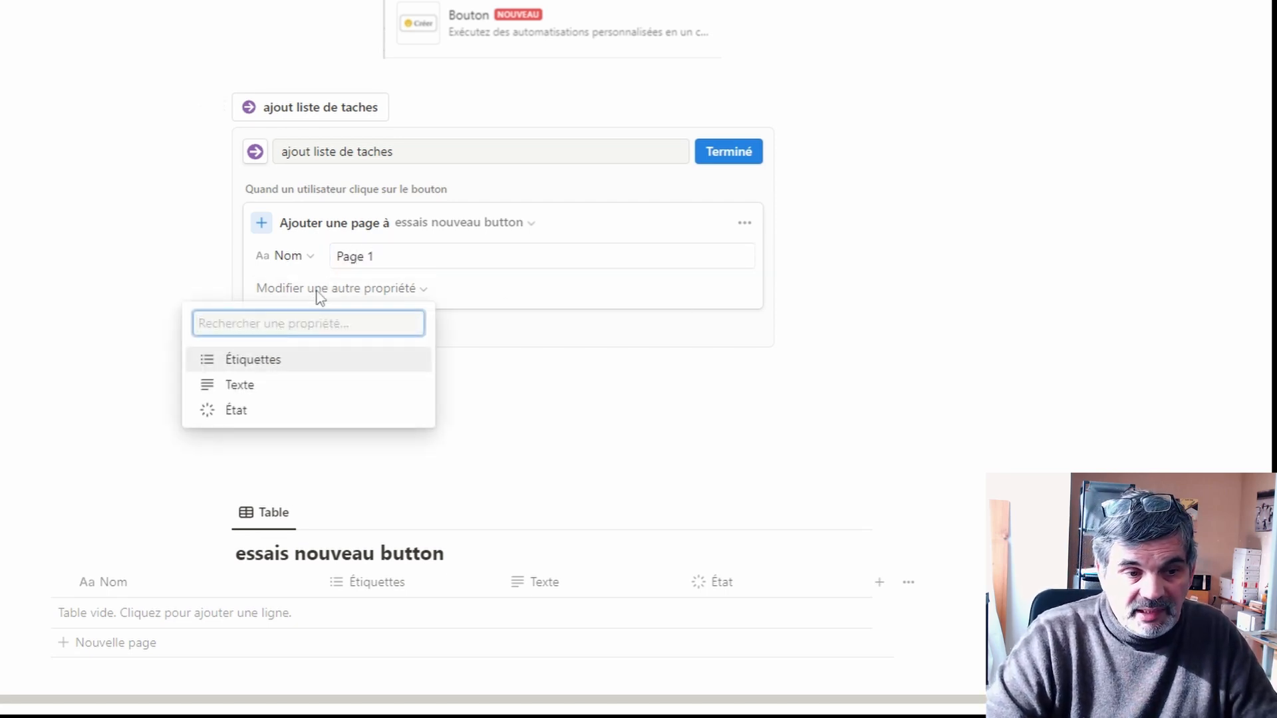
left_click(247, 384)
left_click(384, 289)
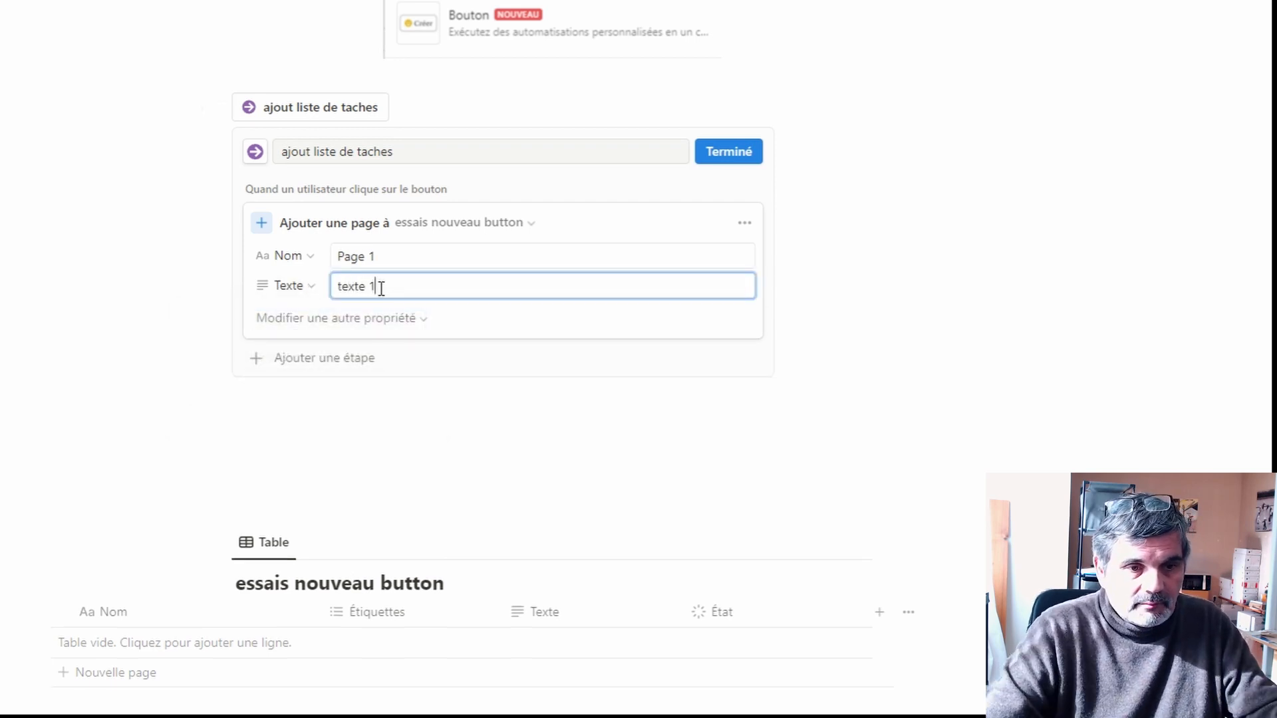
- Add the État property to the button's page step, set it to "In progress", and save the button
left_click(346, 319)
left_click(266, 415)
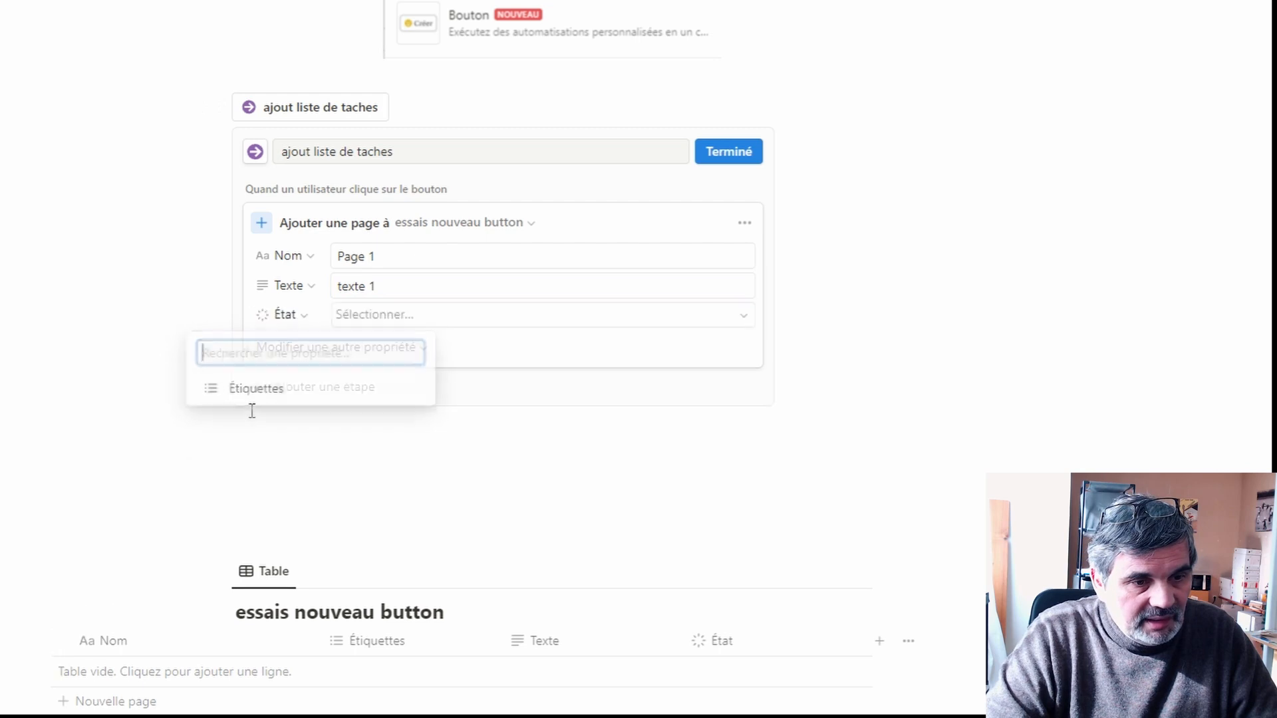
left_click(408, 314)
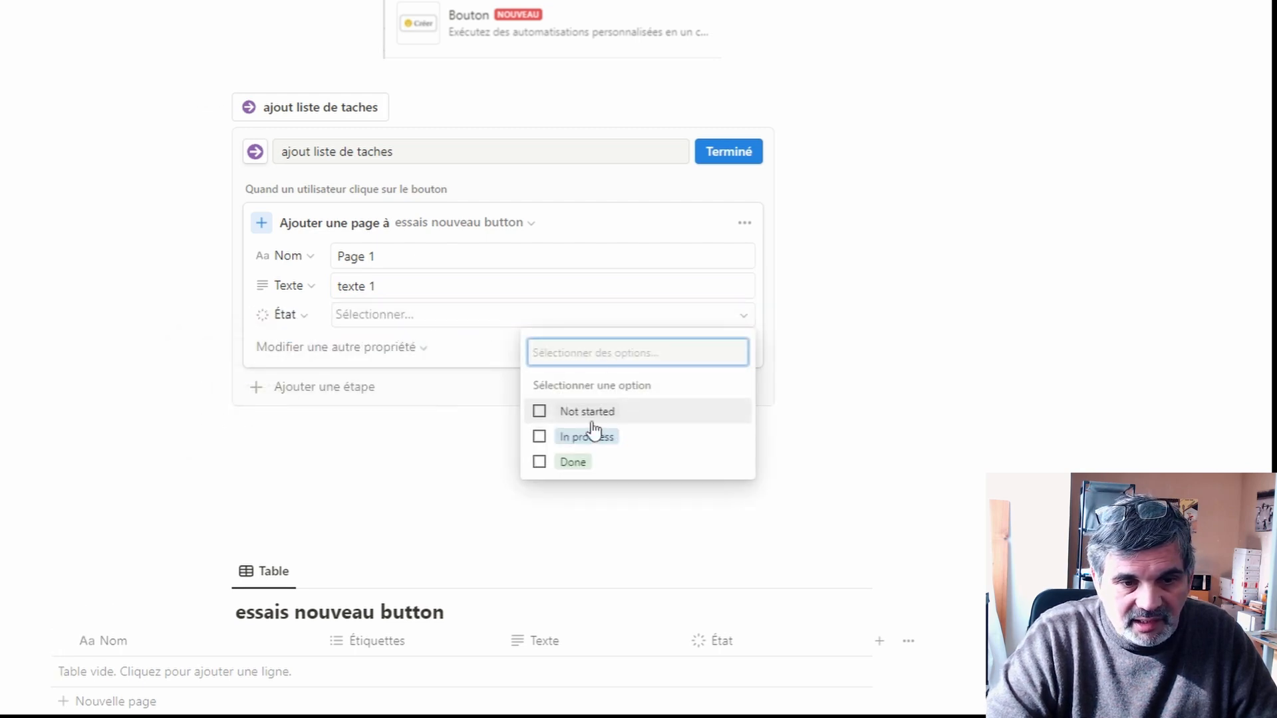
left_click(539, 437)
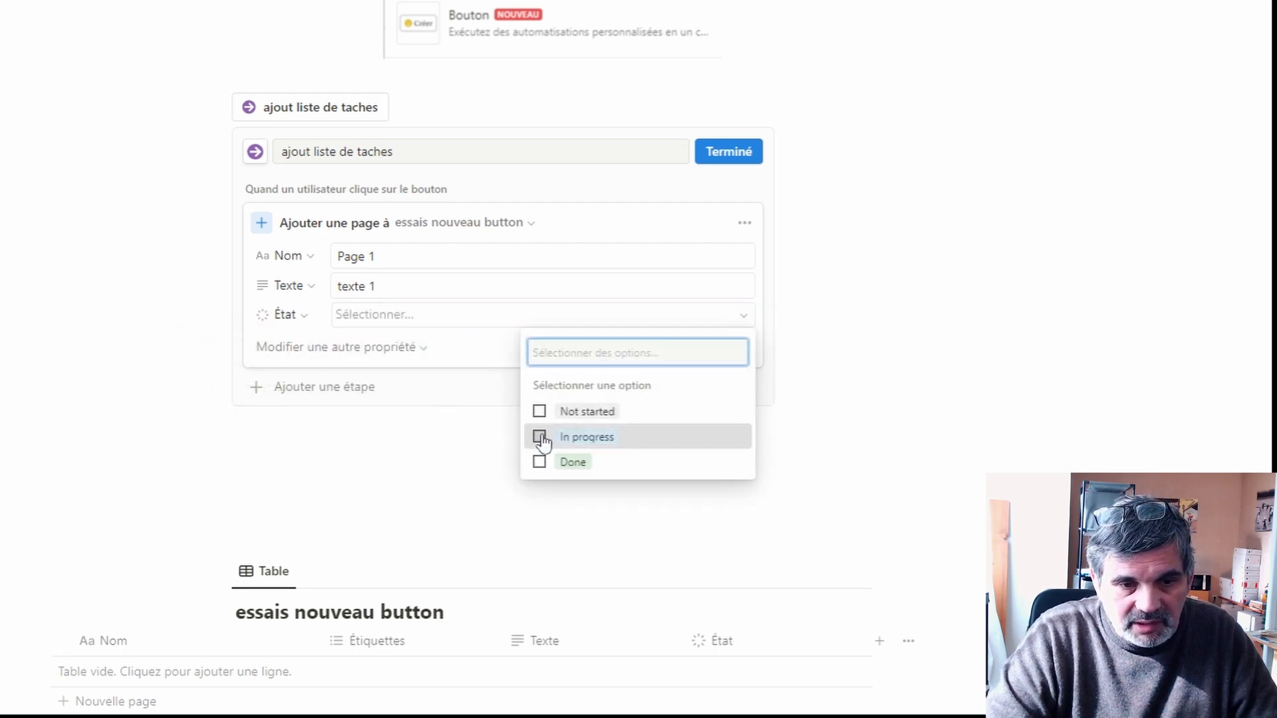
left_click(965, 325)
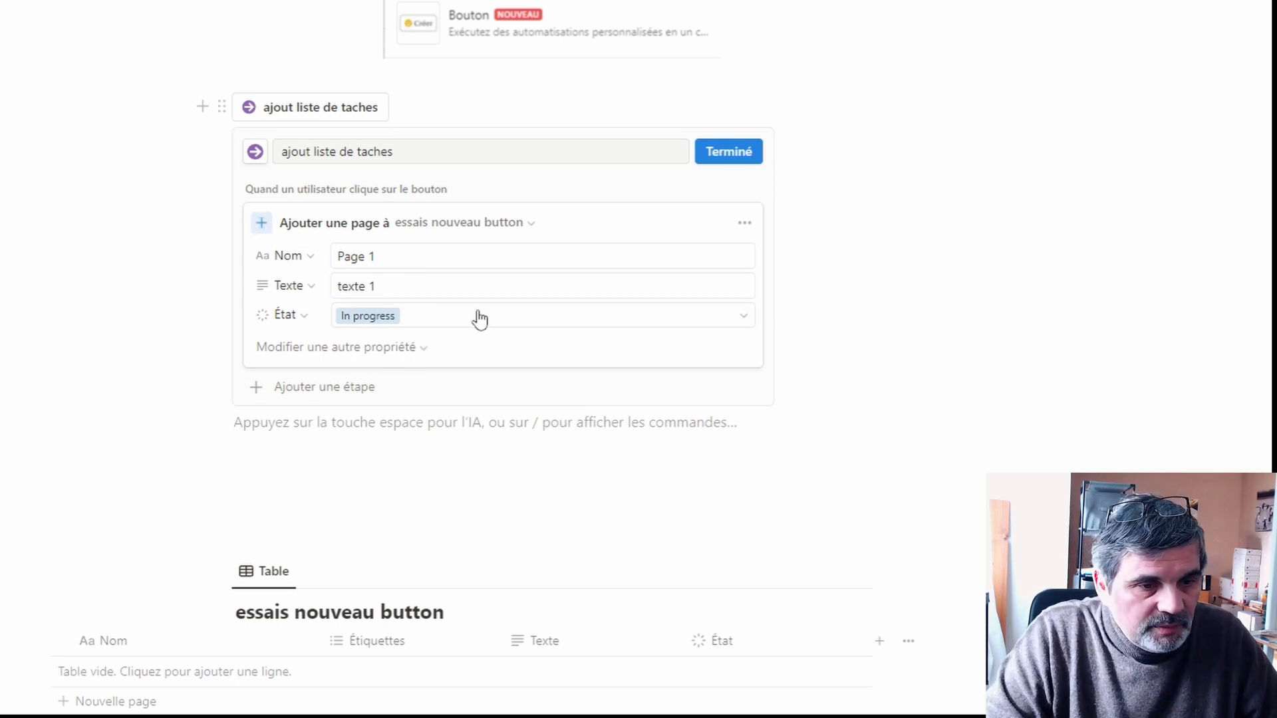
left_click(729, 151)
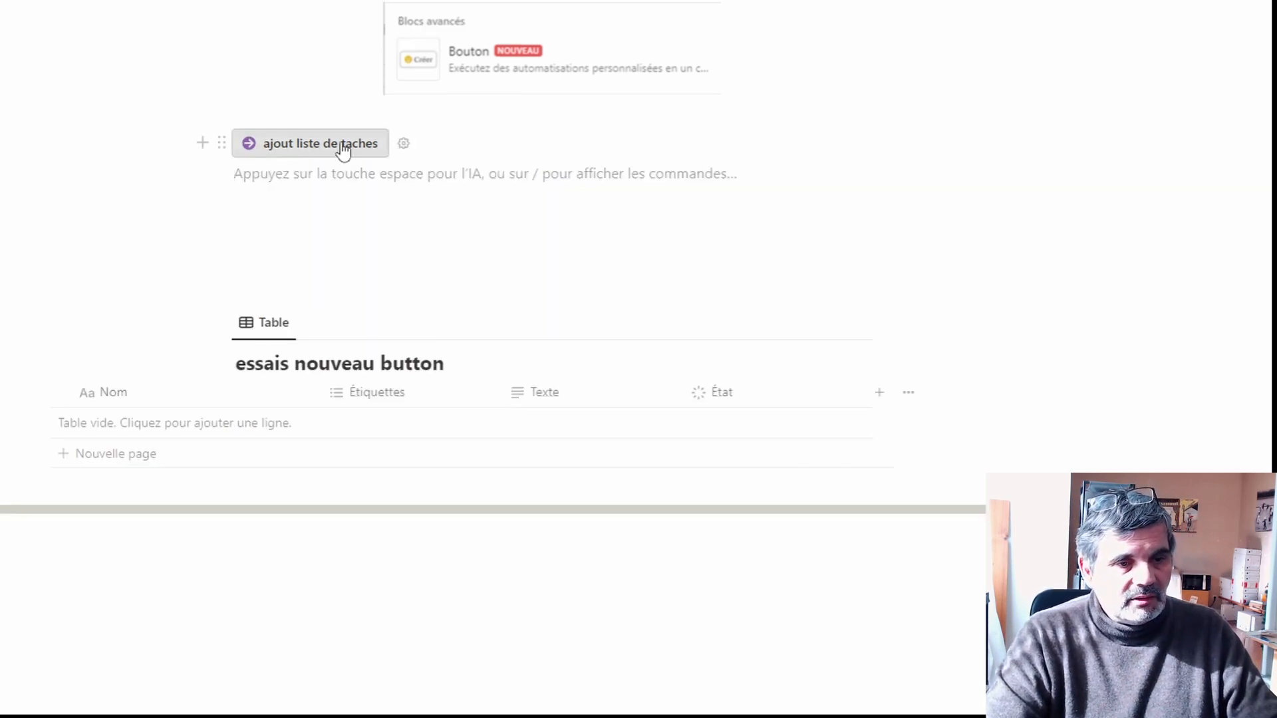
- Run the "ajout liste de taches" button four times to add pages to the database
left_click(299, 145)
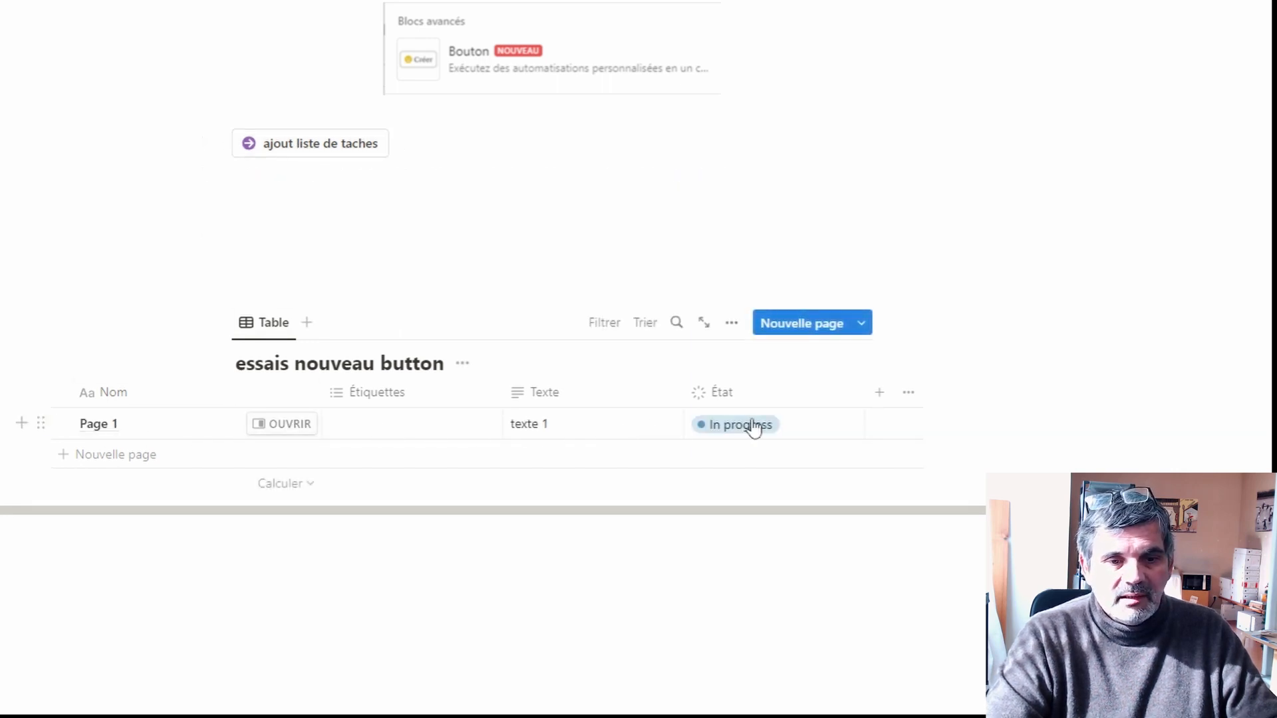
left_click(303, 152)
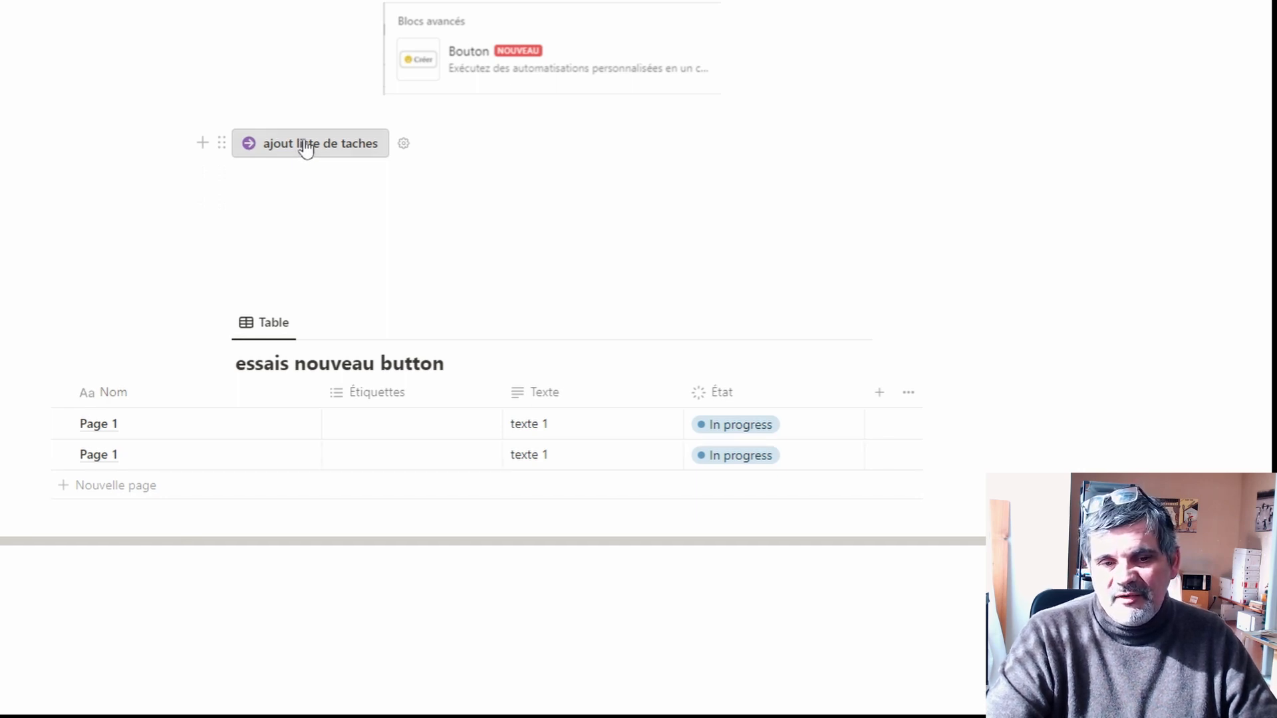
left_click(306, 149)
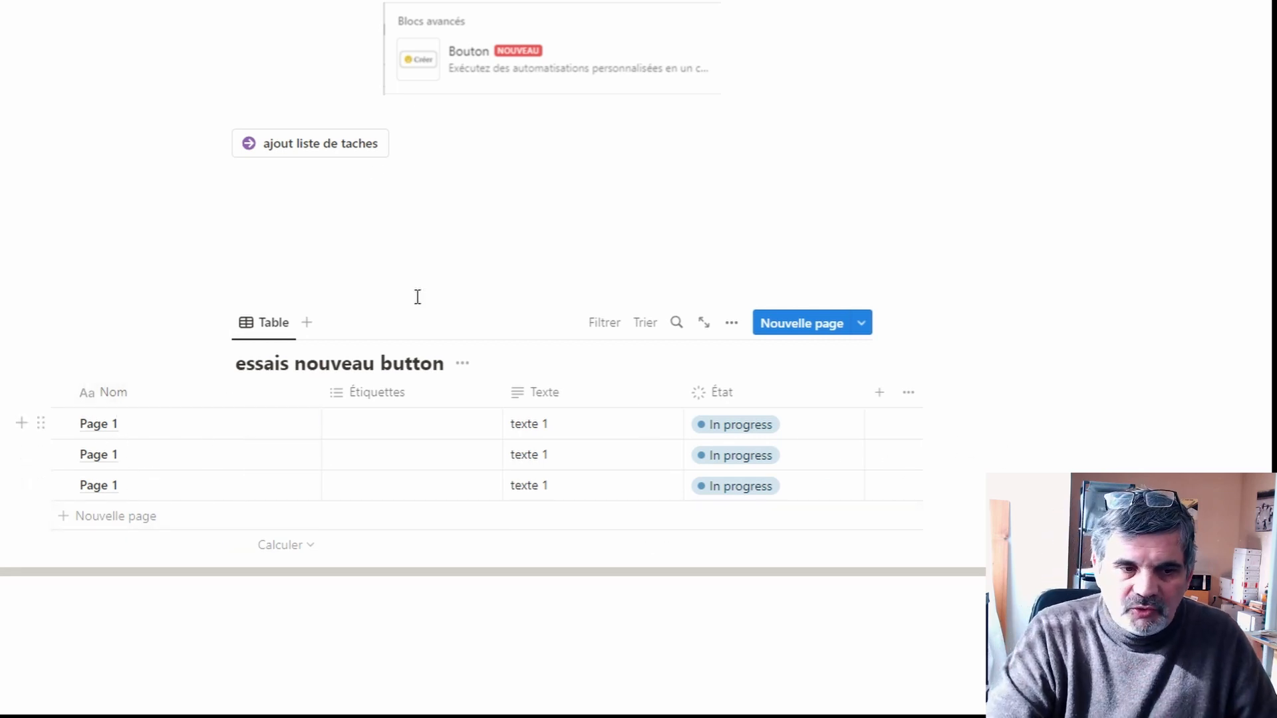
left_click(313, 151)
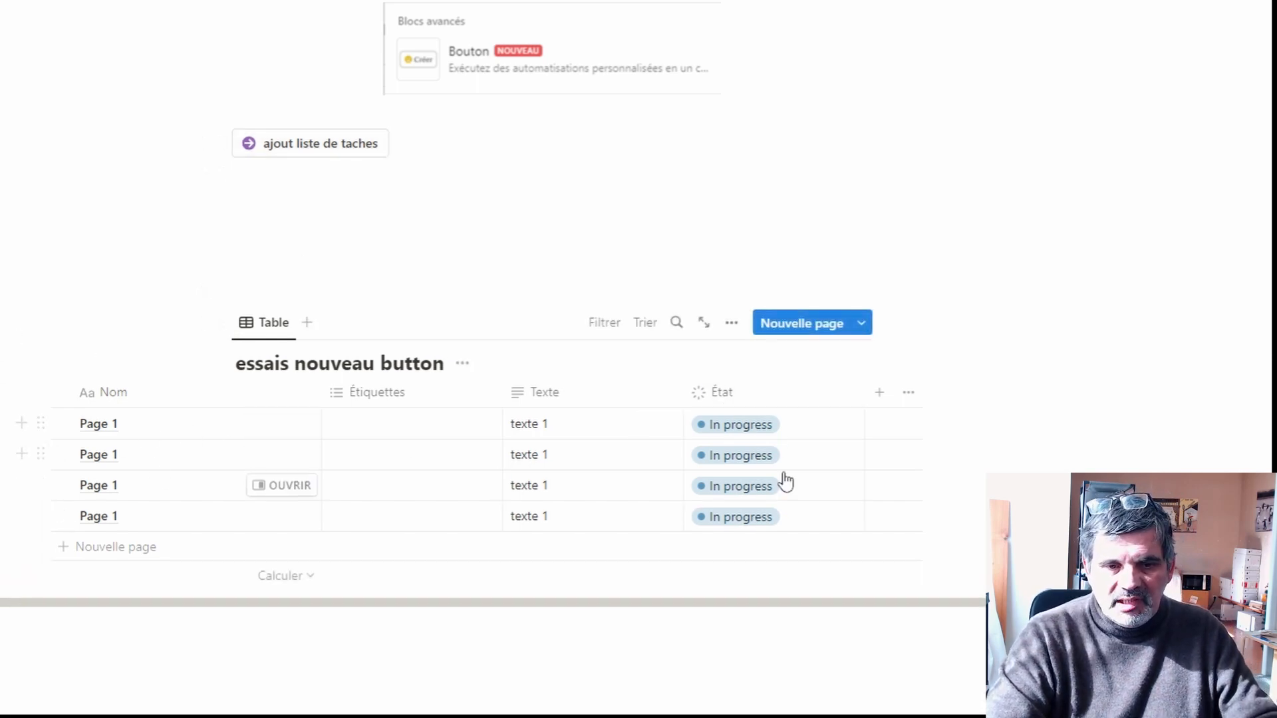
- Delete all the "Page 1" rows from the "essais nouveau button" table
left_click_drag(1, 443, 978, 553)
key("Delete")
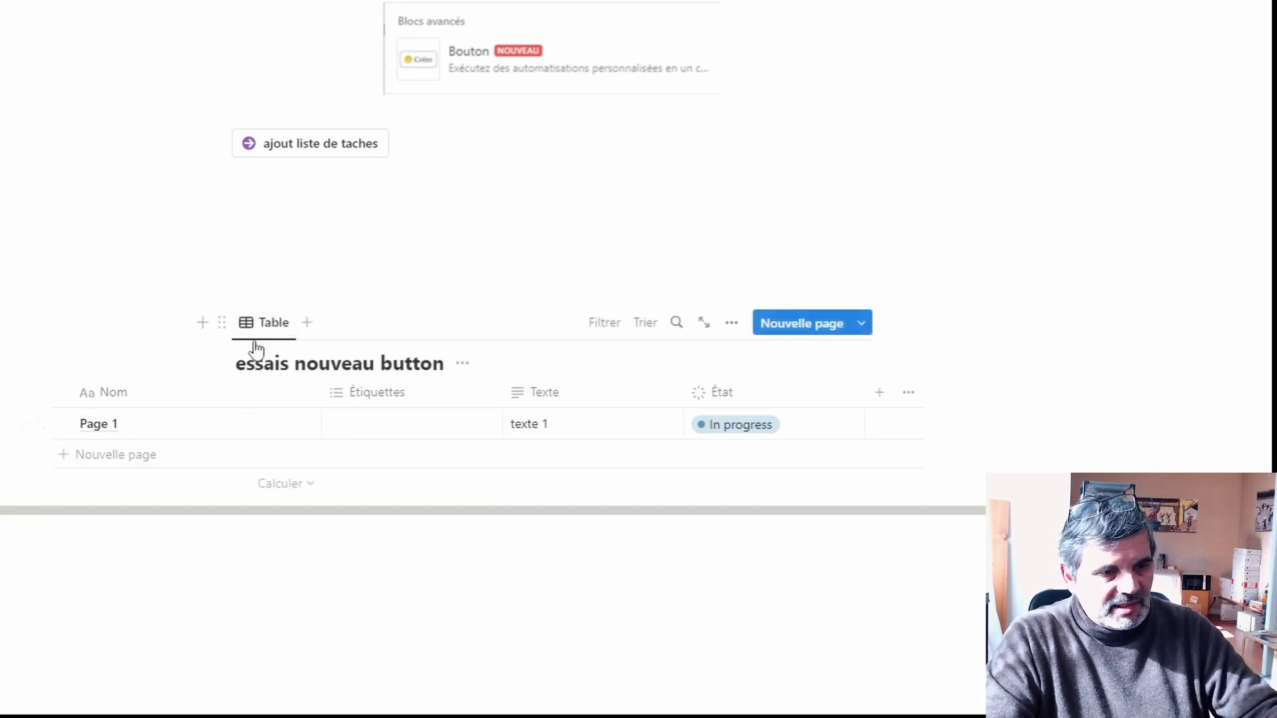
left_click(40, 423)
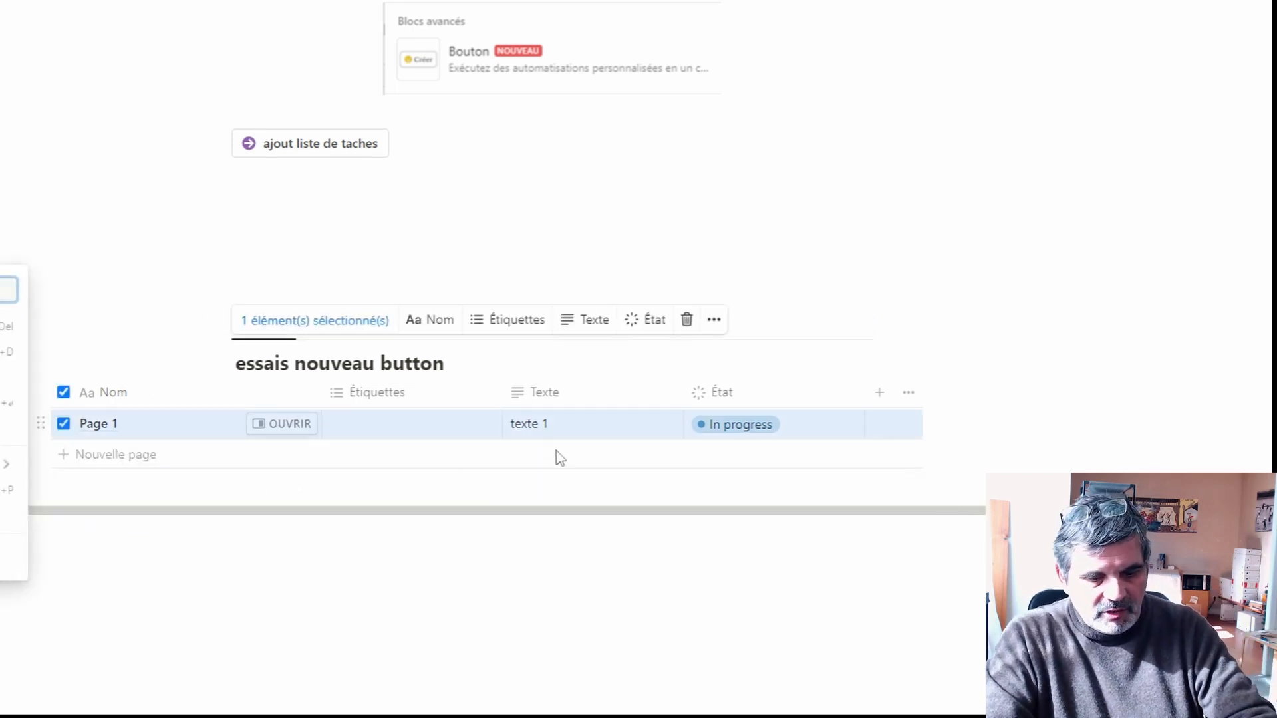
key("Delete")
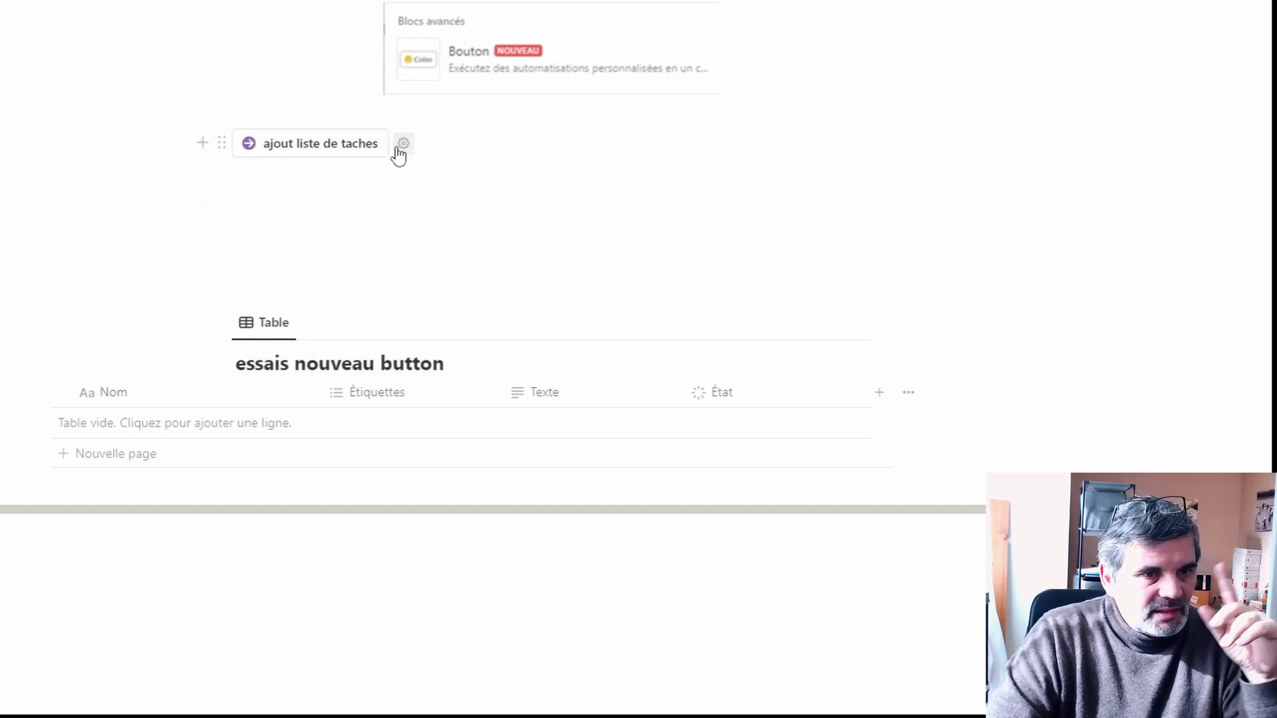
- Reopen the button for editing and set its page step's Nom to "Tache 1" and État to "Not started"
left_click(404, 143)
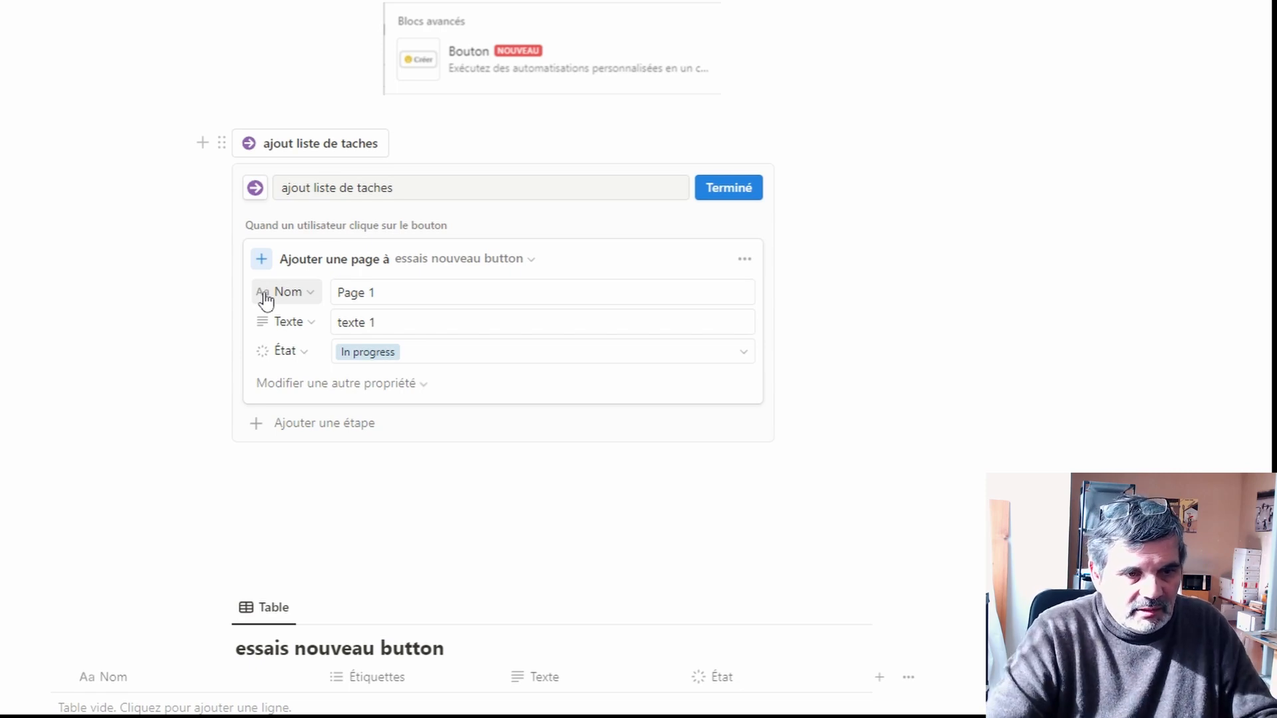
left_click(386, 291)
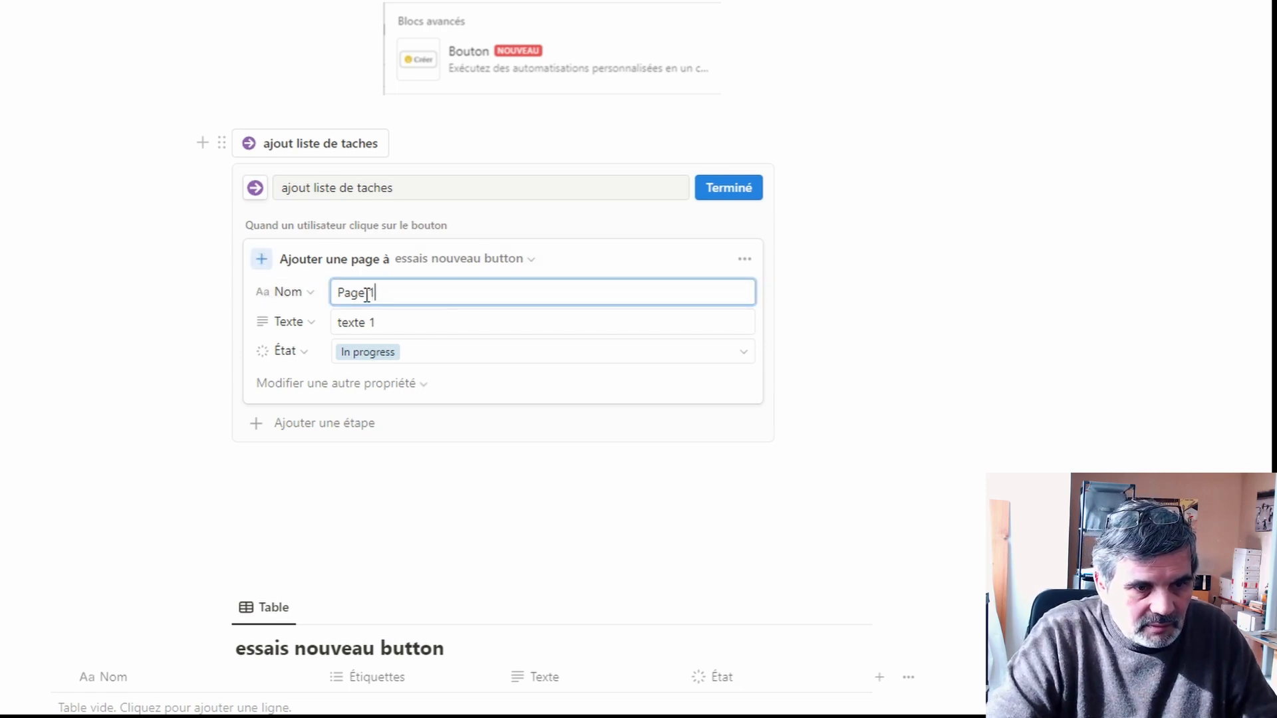
left_click(232, 280)
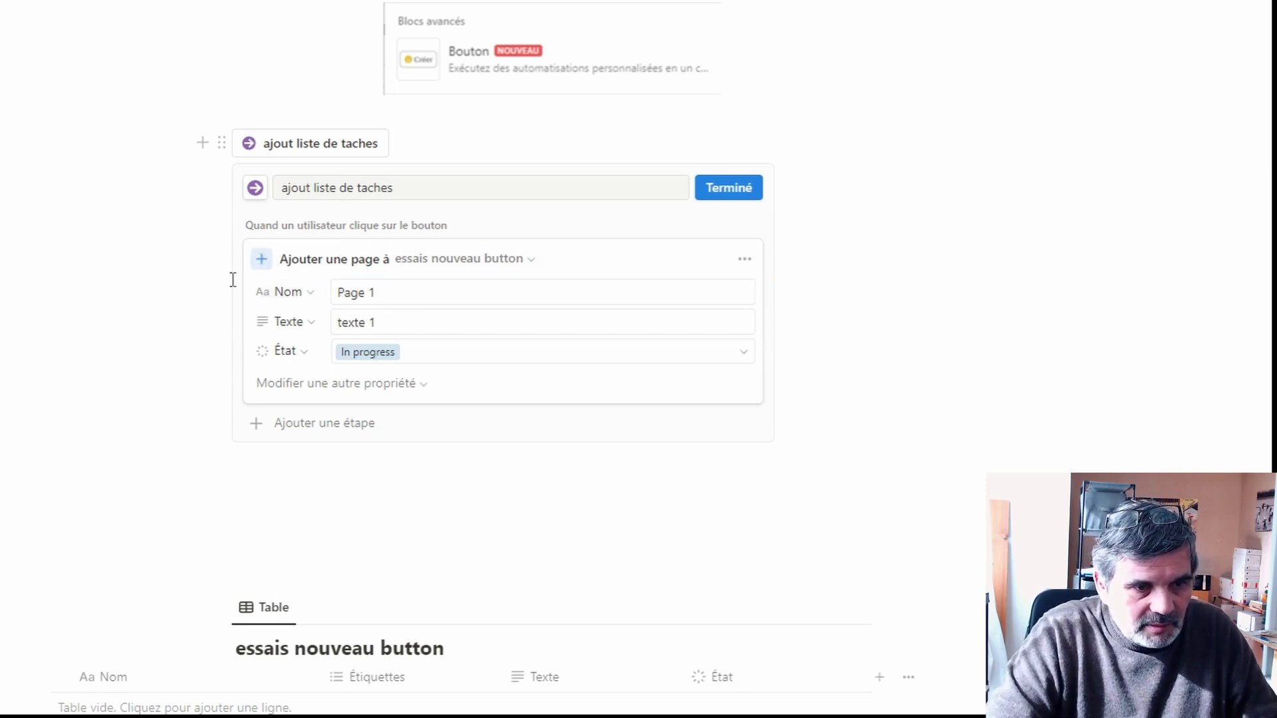
double_click(359, 293)
type("Tach")
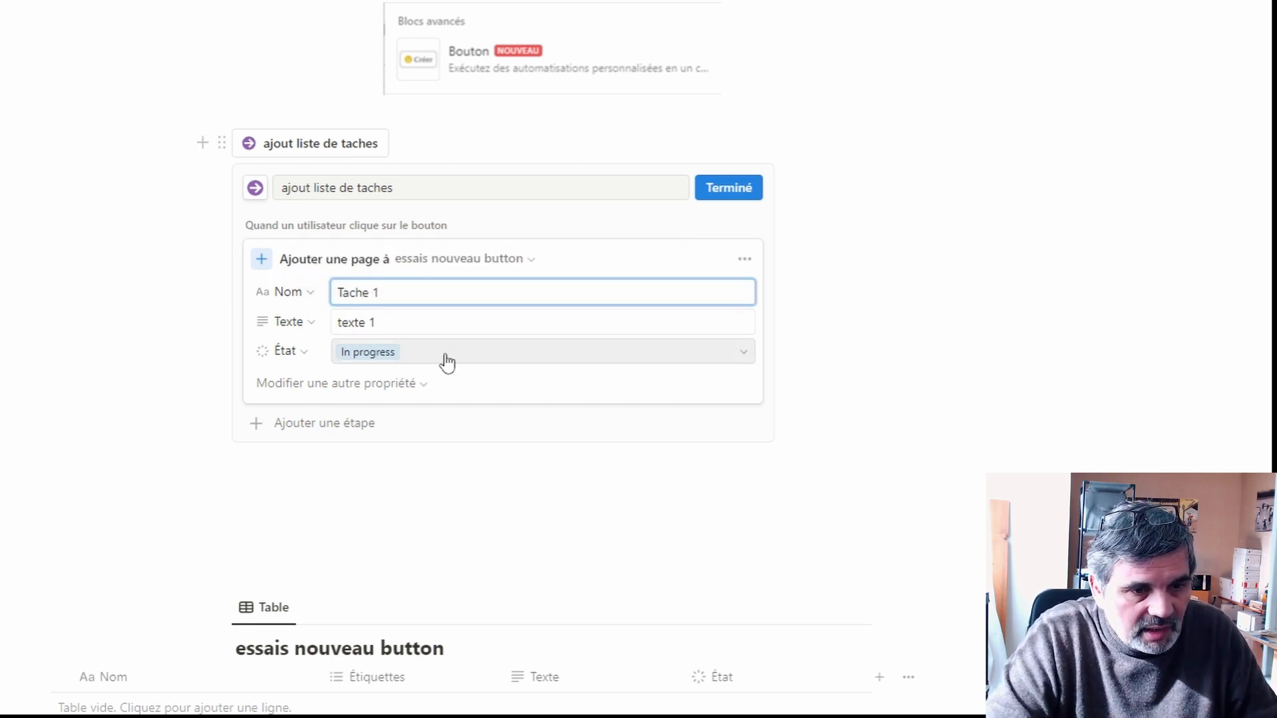
left_click(496, 358)
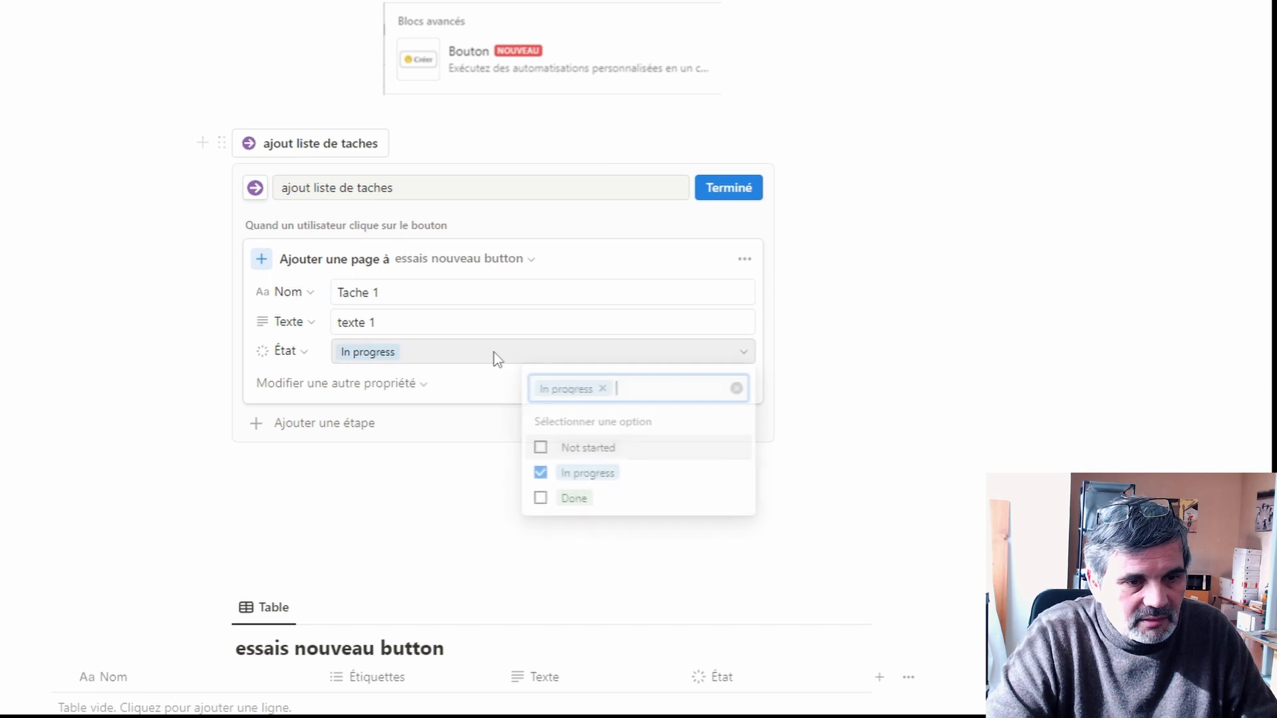
left_click(576, 451)
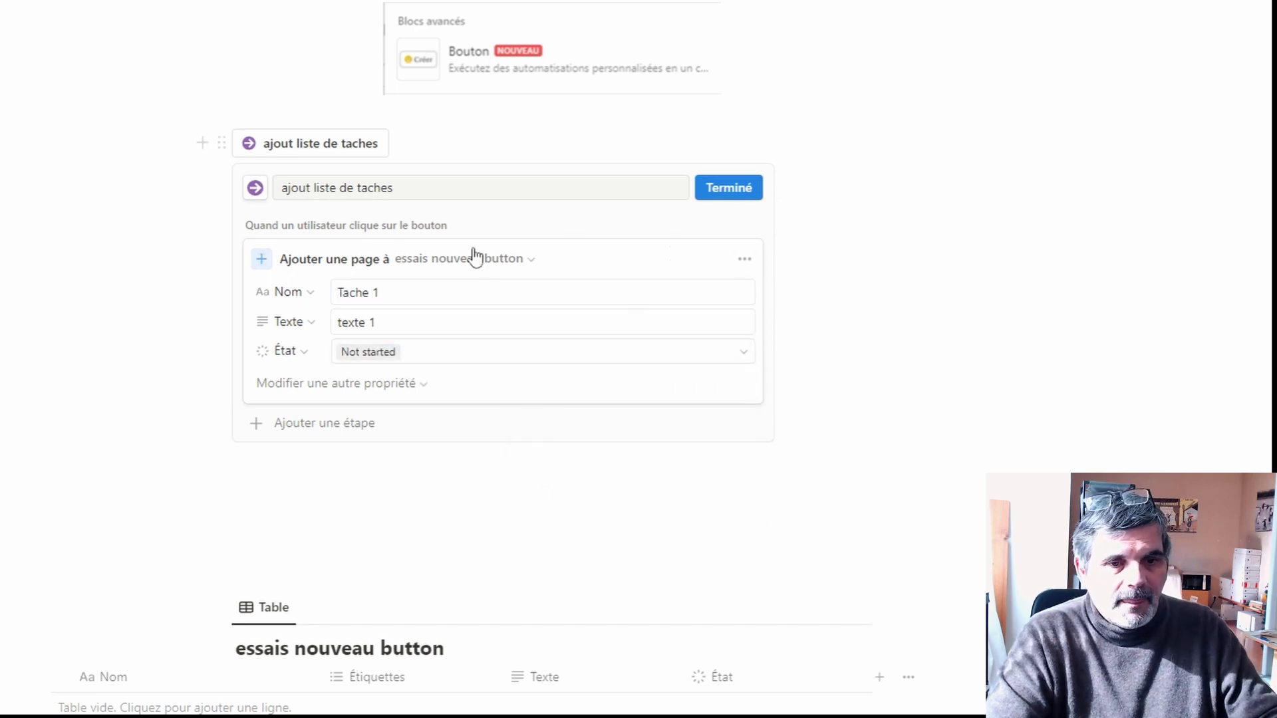
- Duplicate the "Tache 1" page step below itself and set the copy's Nom to "Tache 2" and Texte to "texte 2"
left_click(745, 260)
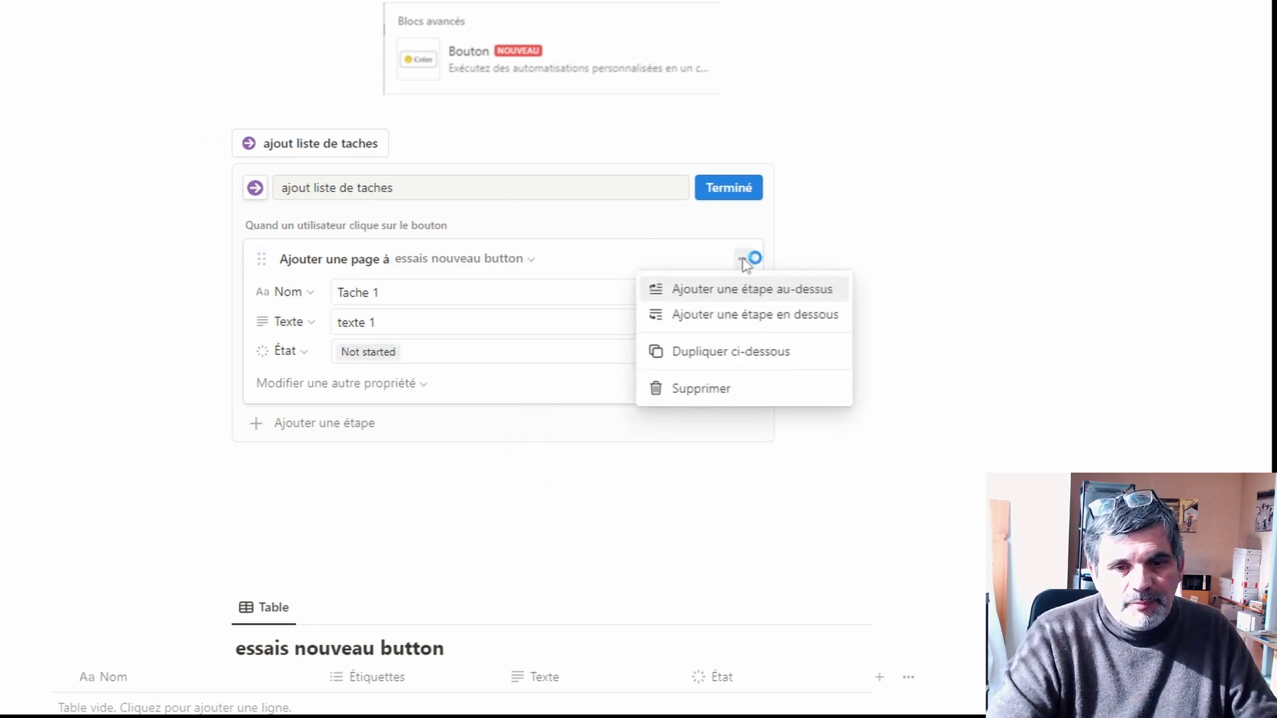
left_click(732, 354)
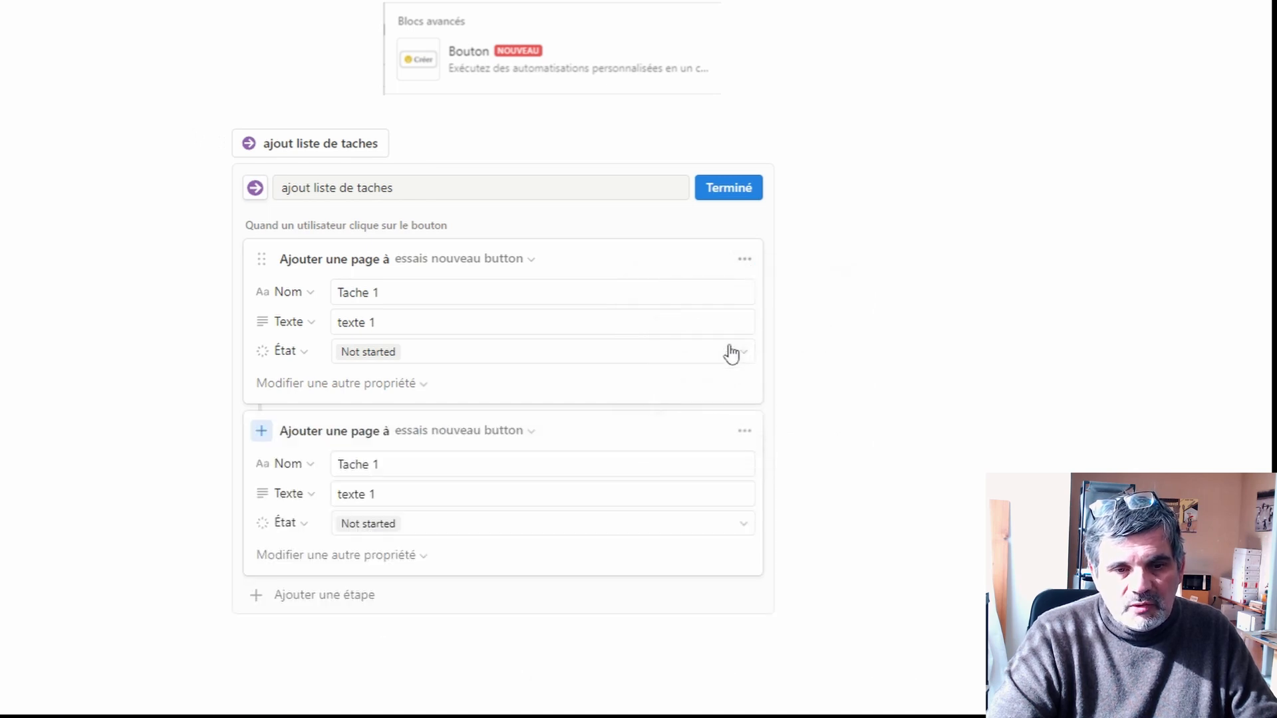
left_click(368, 464)
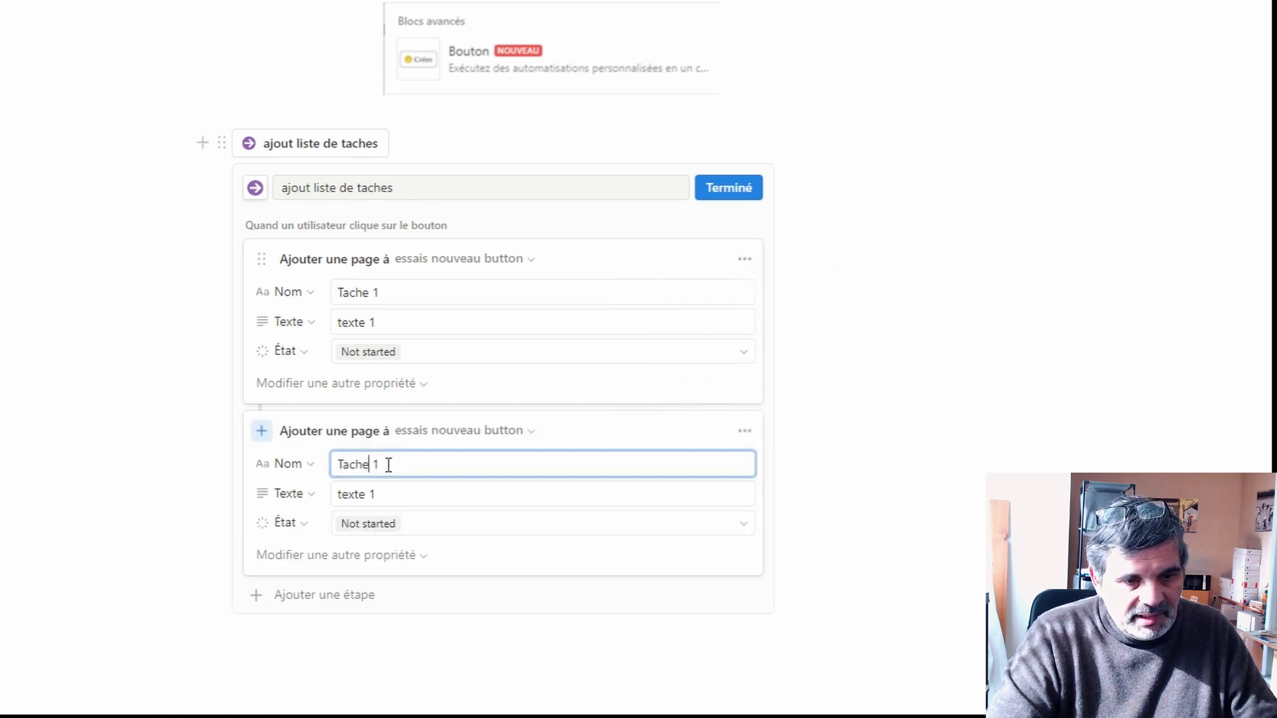
left_click_drag(373, 465, 421, 493)
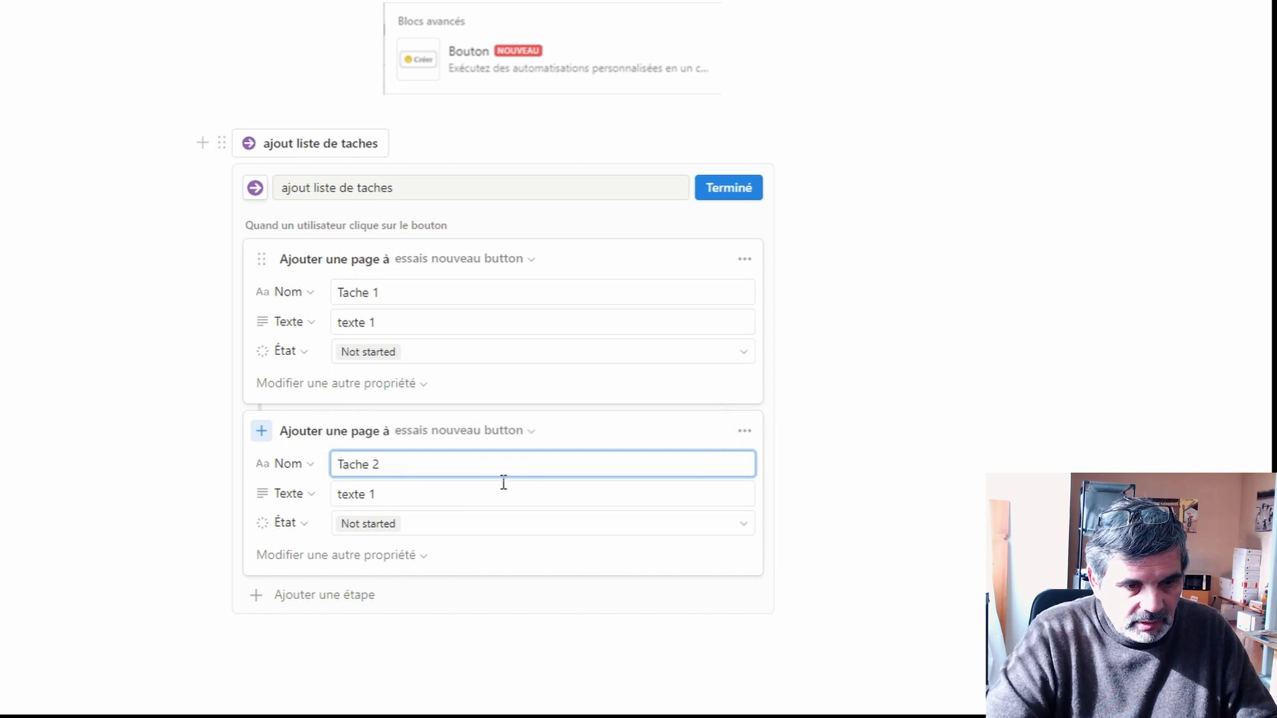
left_click(445, 494)
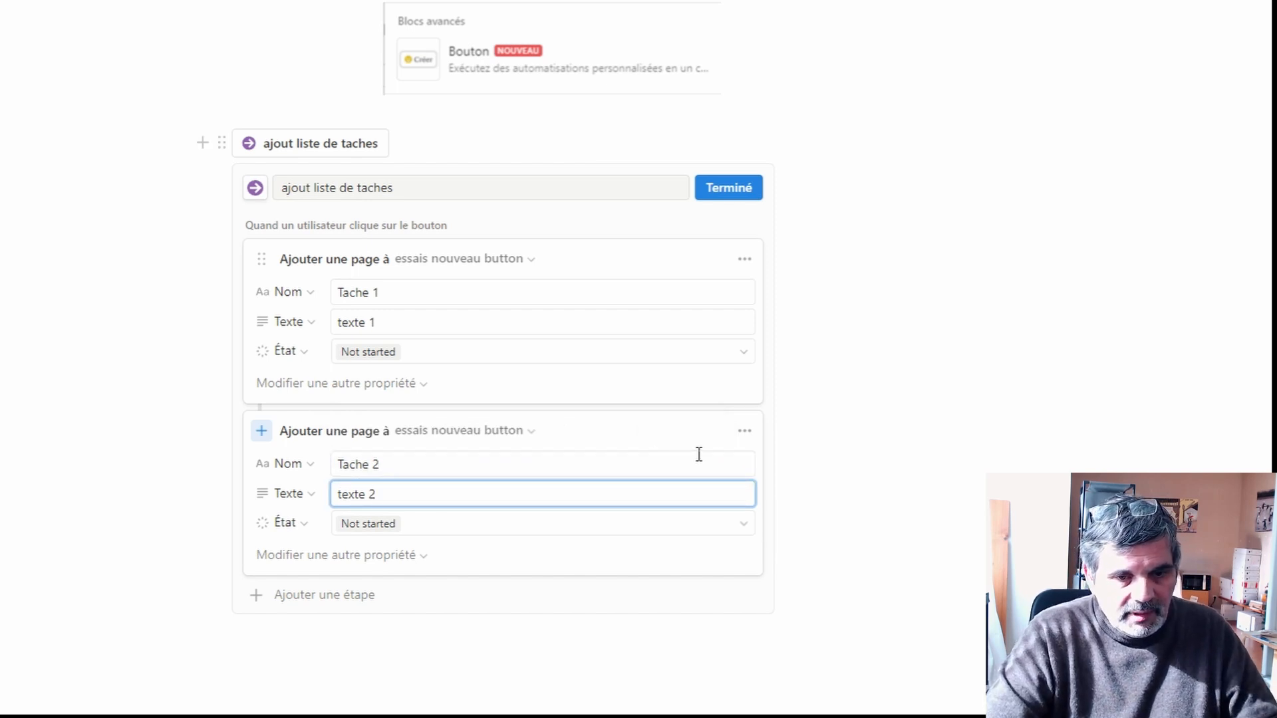
- Duplicate the "Tache 2" page step below itself and set the copy's Nom to "Tache 3" and Texte to "texte 3"
left_click(744, 431)
left_click(733, 561)
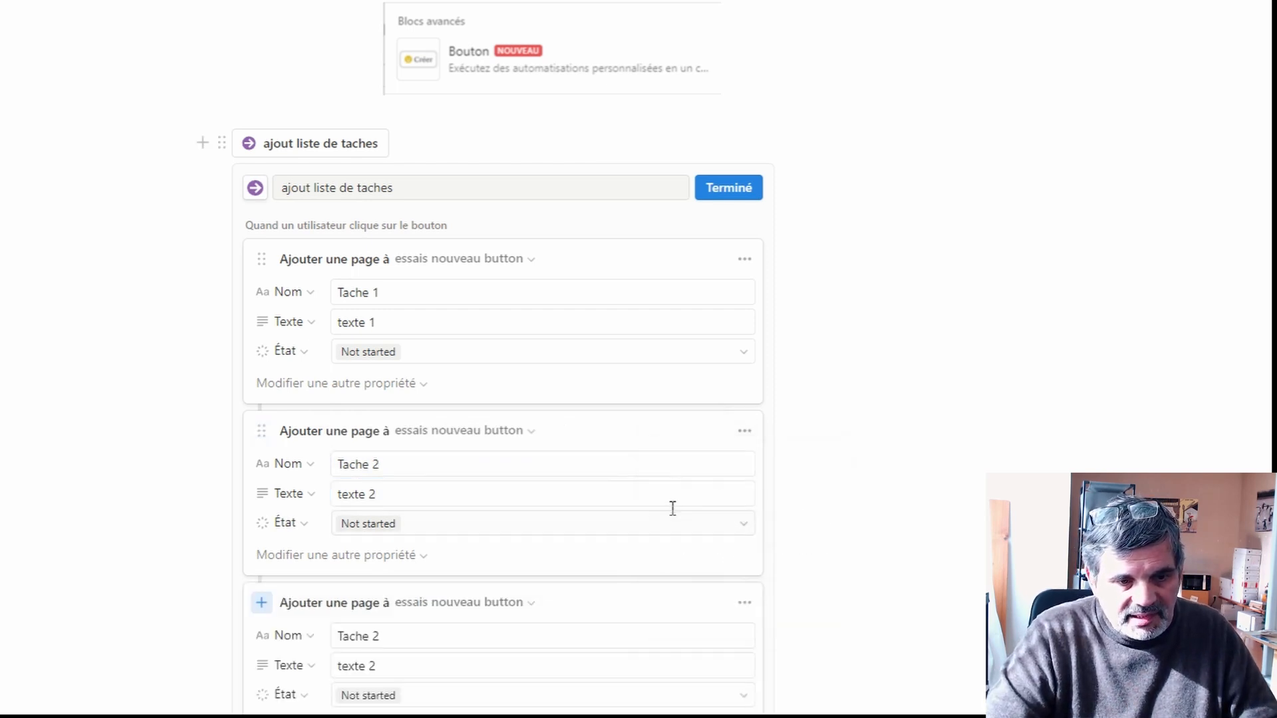
scroll(673, 508, "down", 3)
left_click(422, 453)
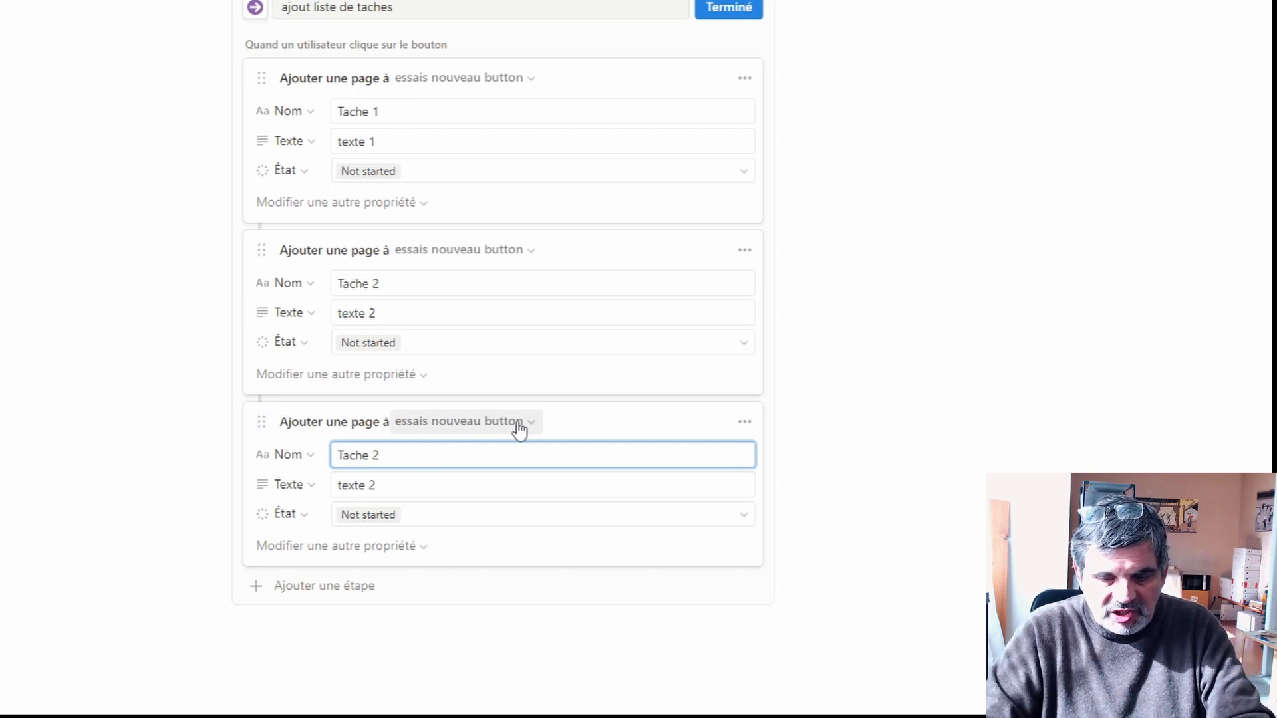
type("3")
left_click(413, 487)
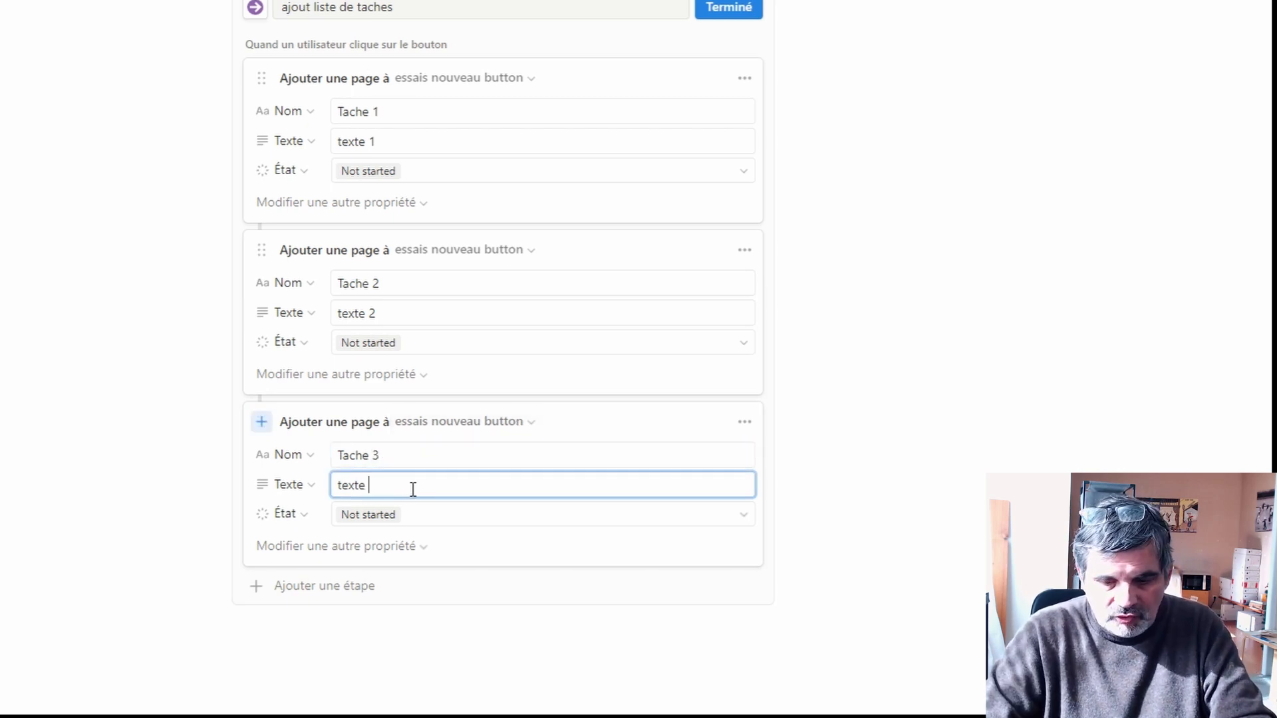
left_click(998, 415)
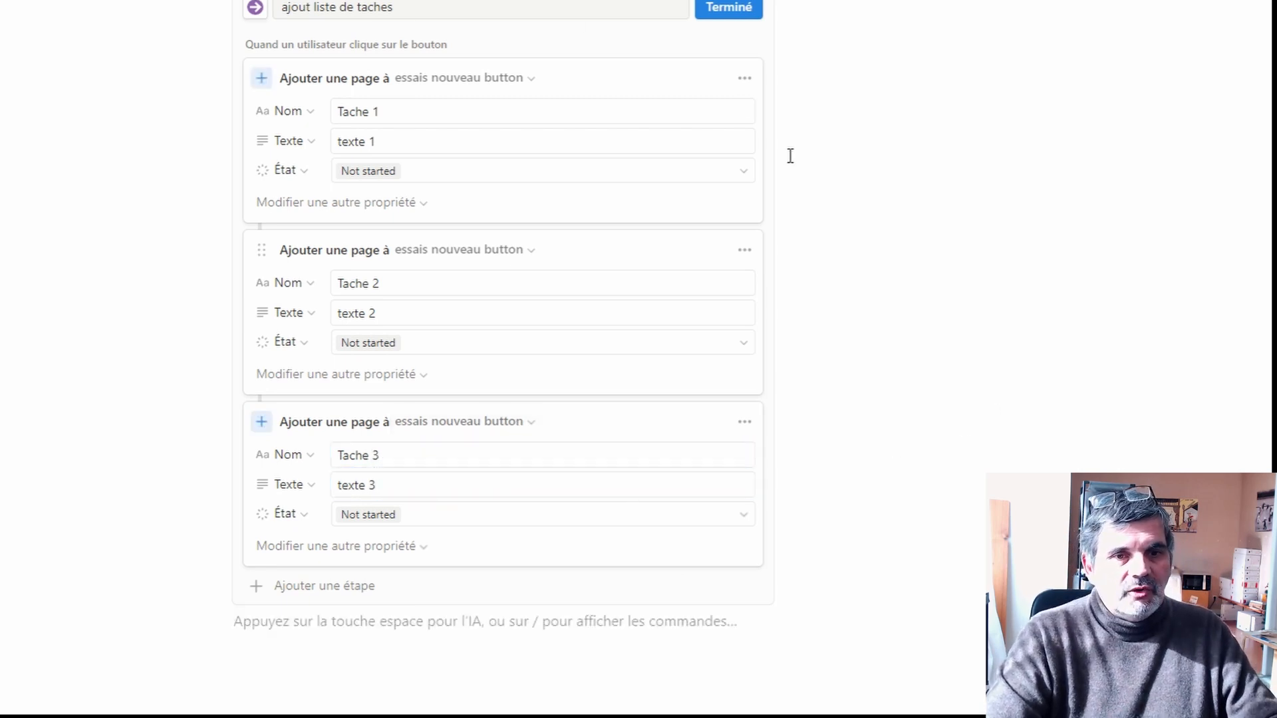
- Finish editing the "ajout liste de taches" button and run it once to add the three task pages
left_click(730, 9)
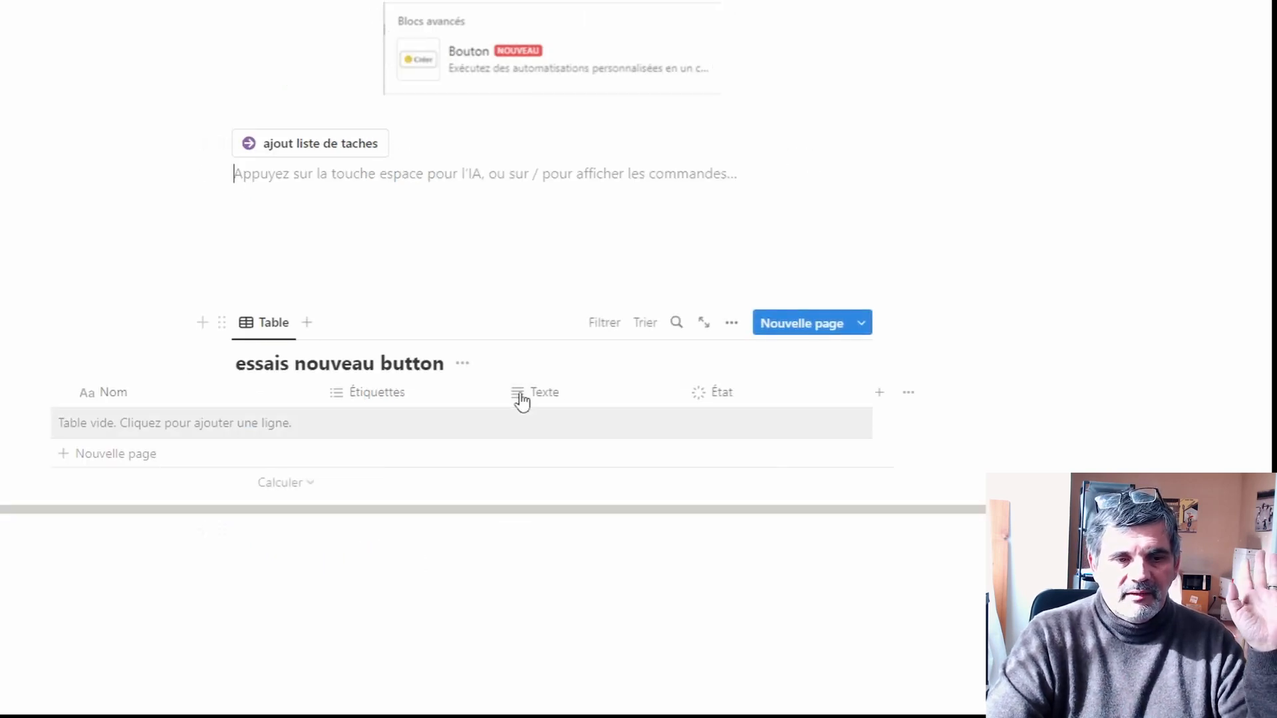
left_click(307, 147)
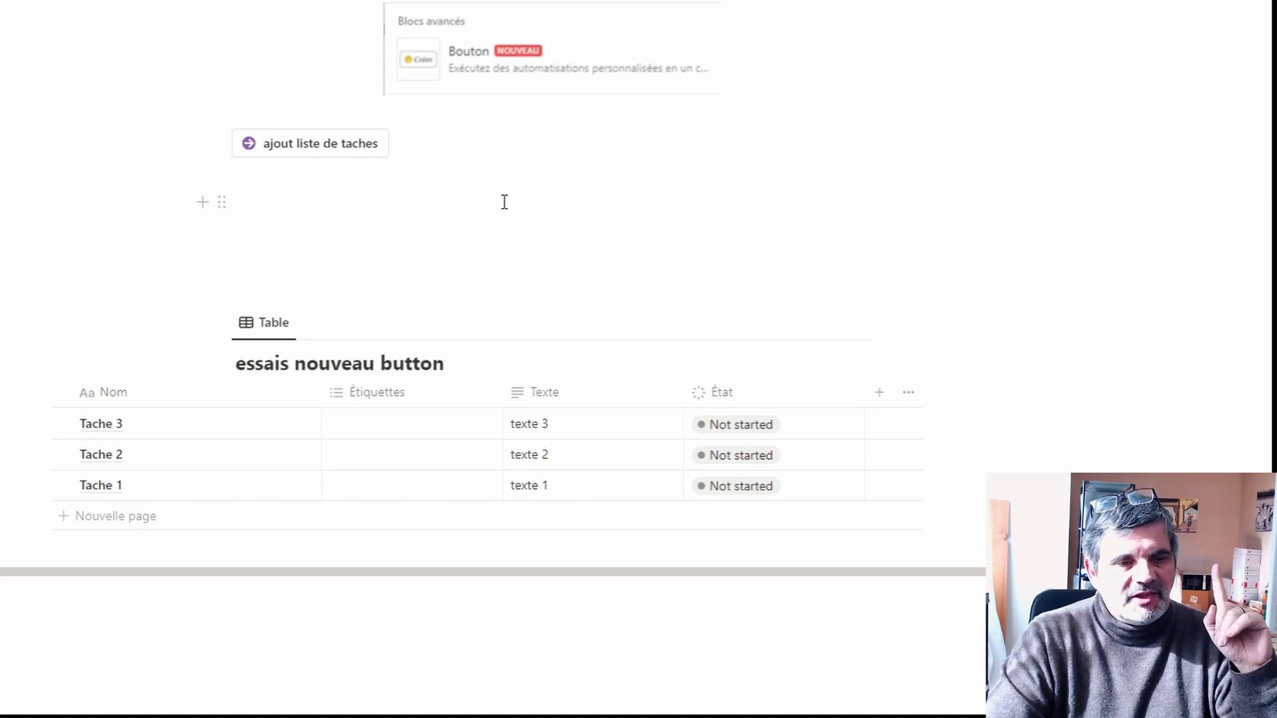
- Reopen the "ajout liste de taches" button for editing and delete its three page-adding steps
left_click(404, 144)
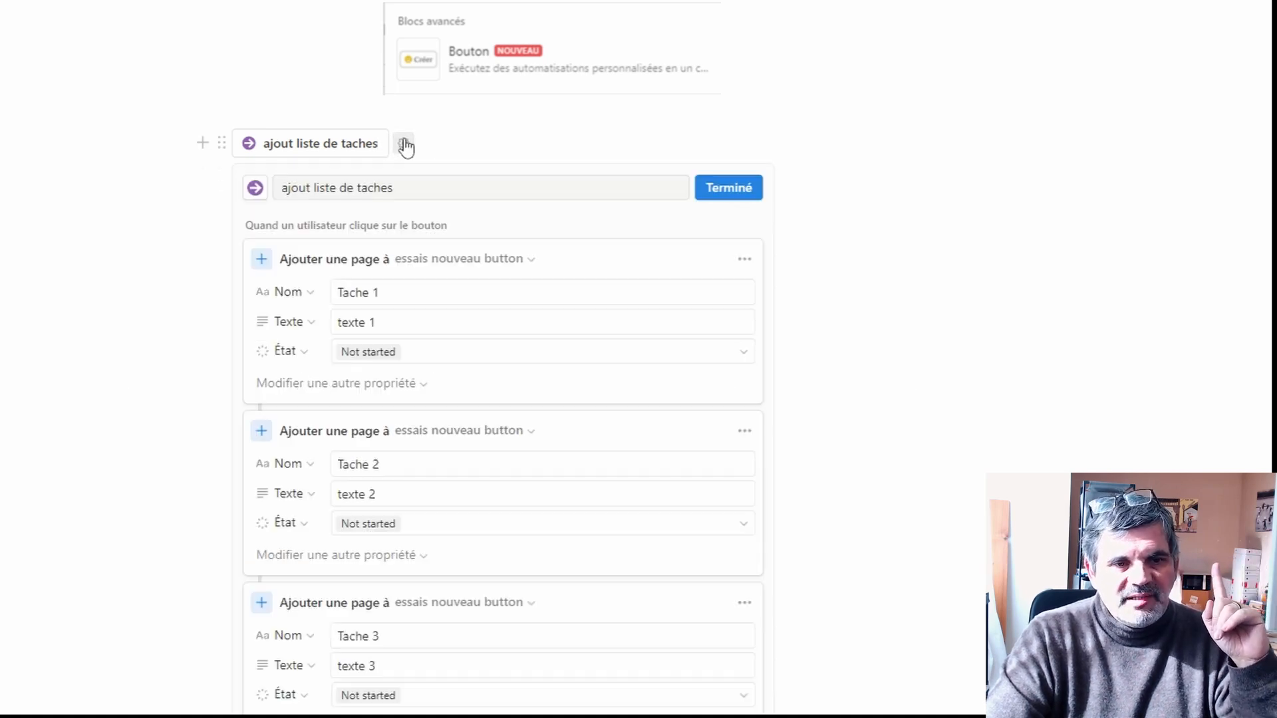
scroll(551, 364, "down", 6)
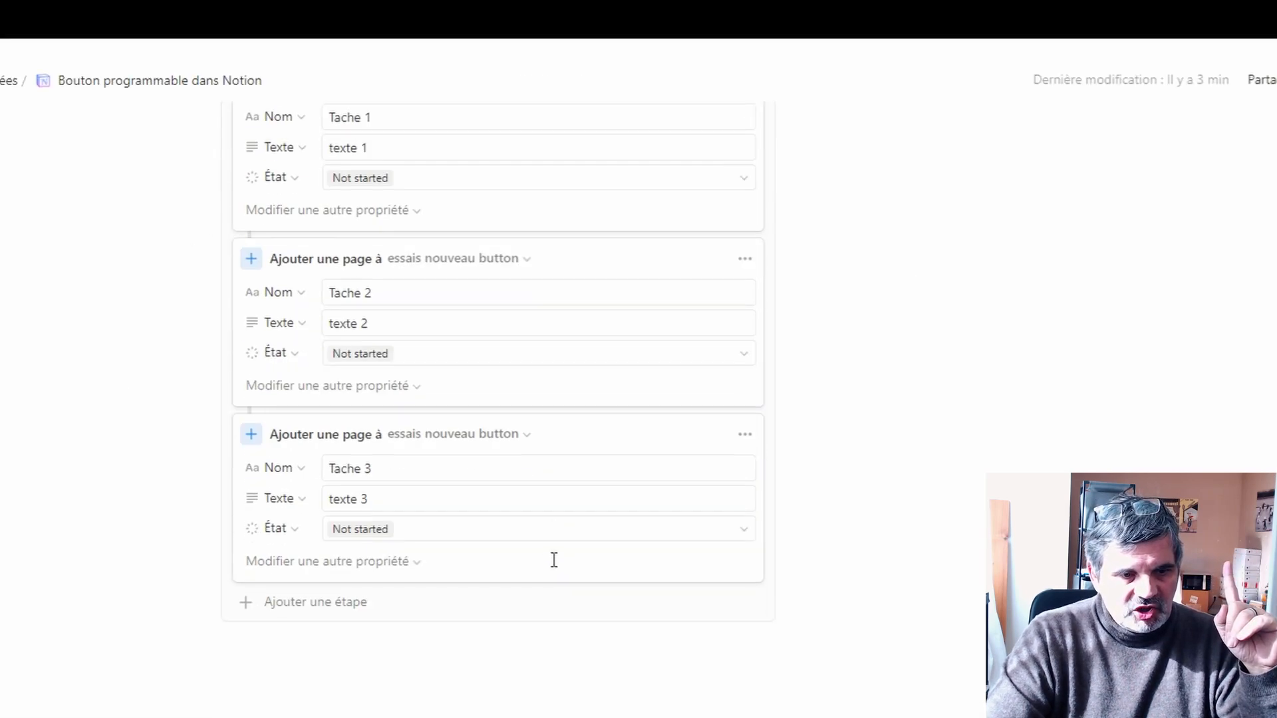
scroll(552, 363, "up", 6)
scroll(552, 444, "down", 6)
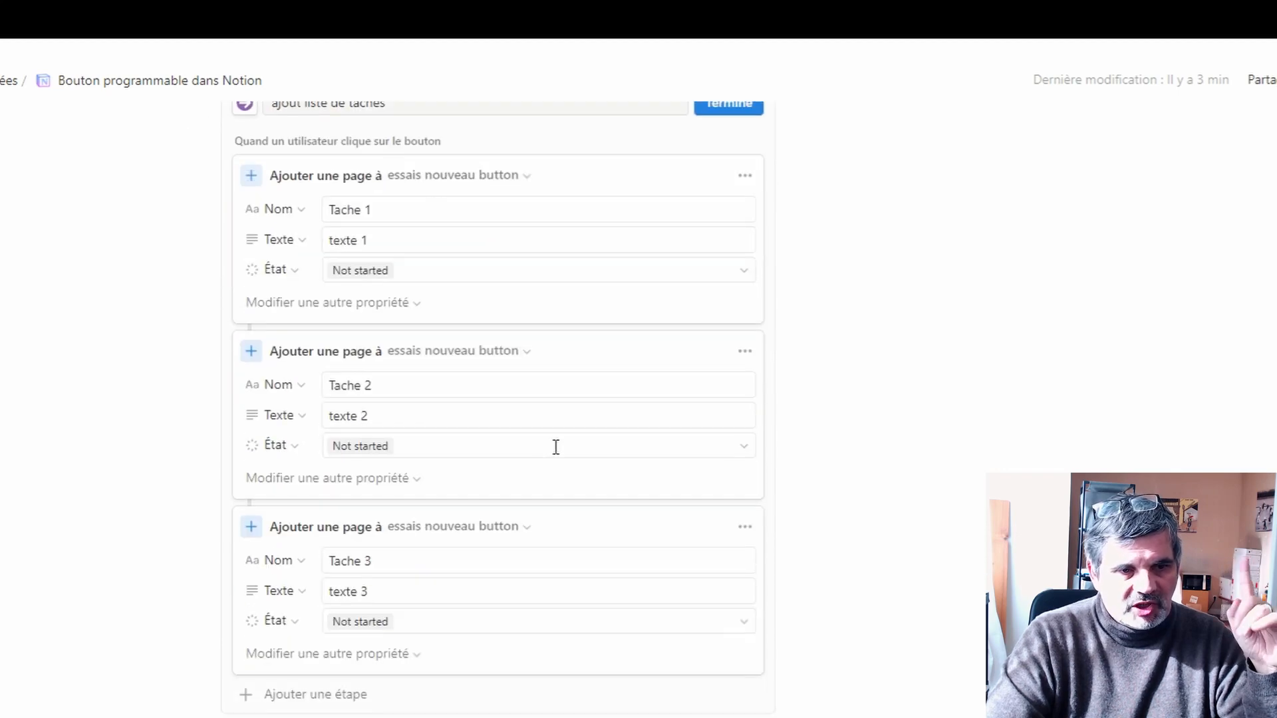
scroll(542, 444, "up", 4)
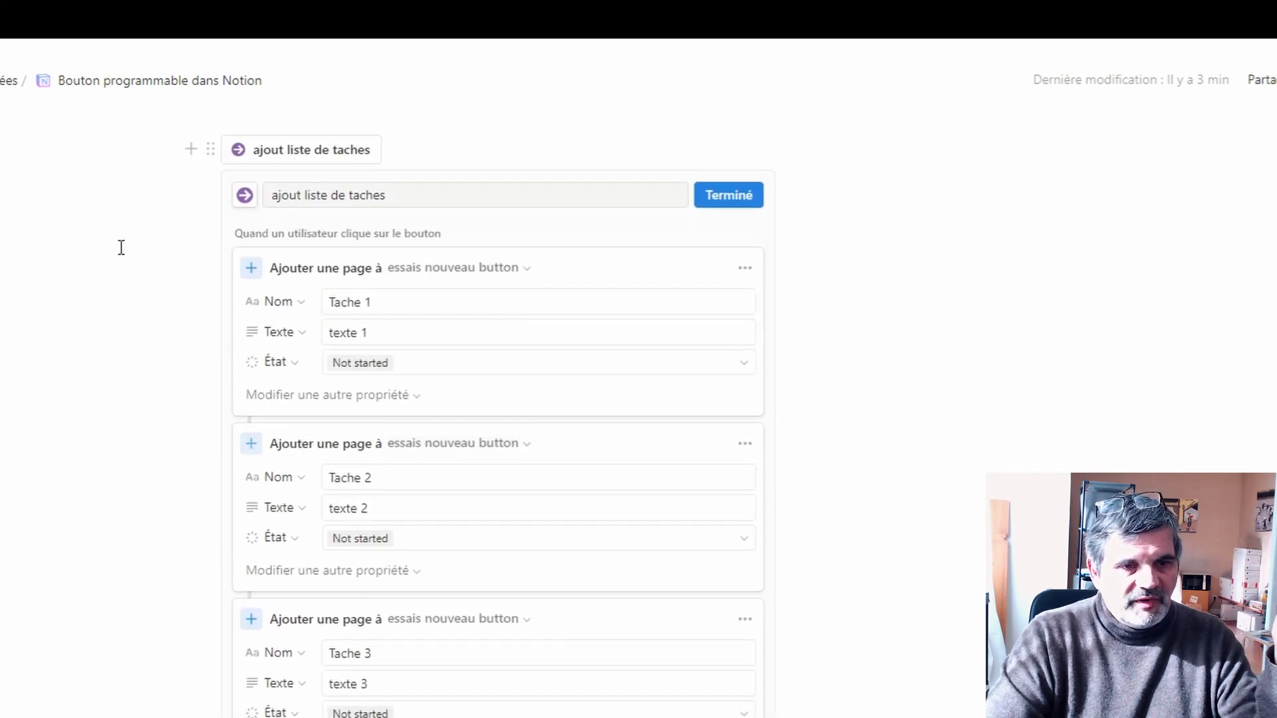
left_click(745, 269)
left_click(696, 437)
left_click(744, 269)
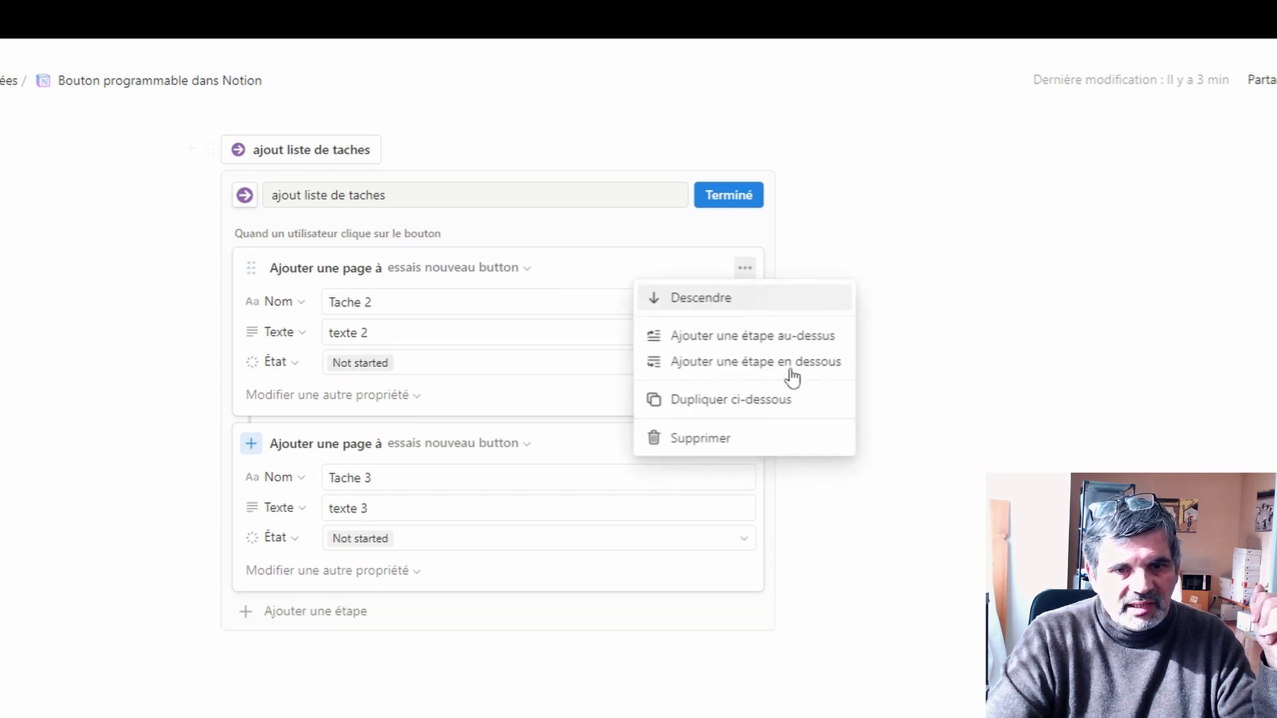
left_click(696, 437)
left_click(746, 268)
left_click(758, 398)
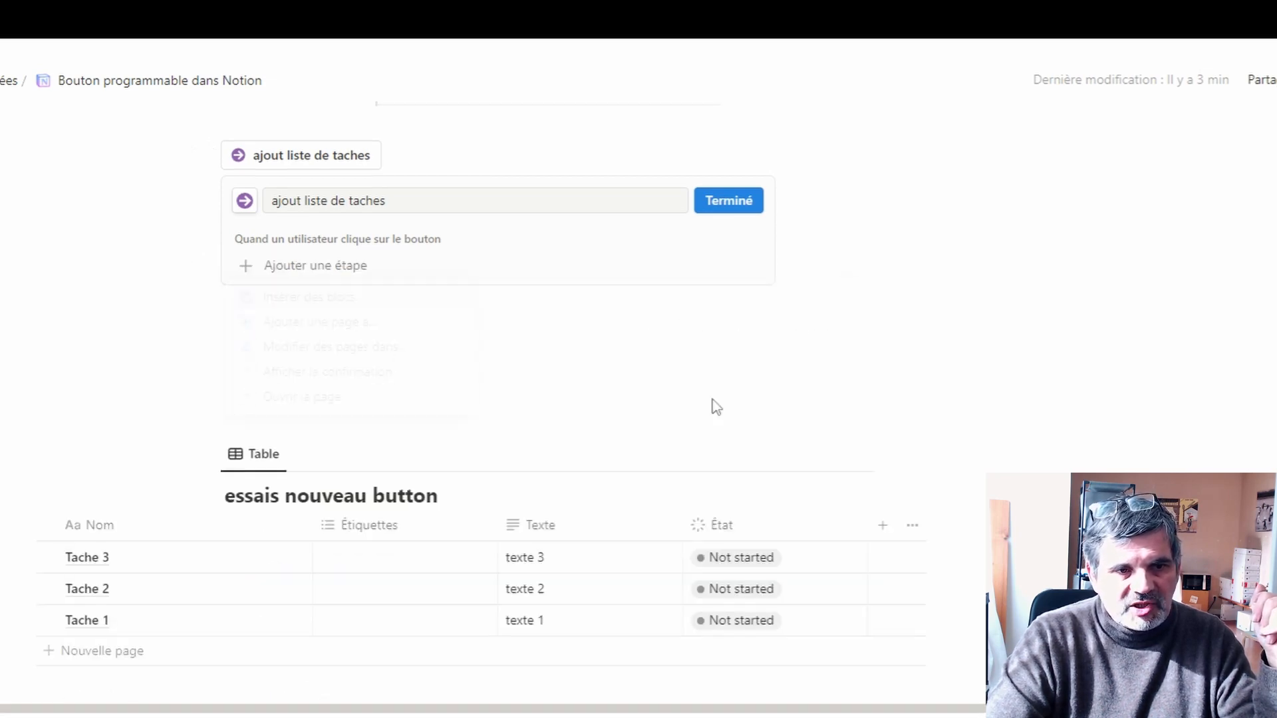
left_click(8, 334)
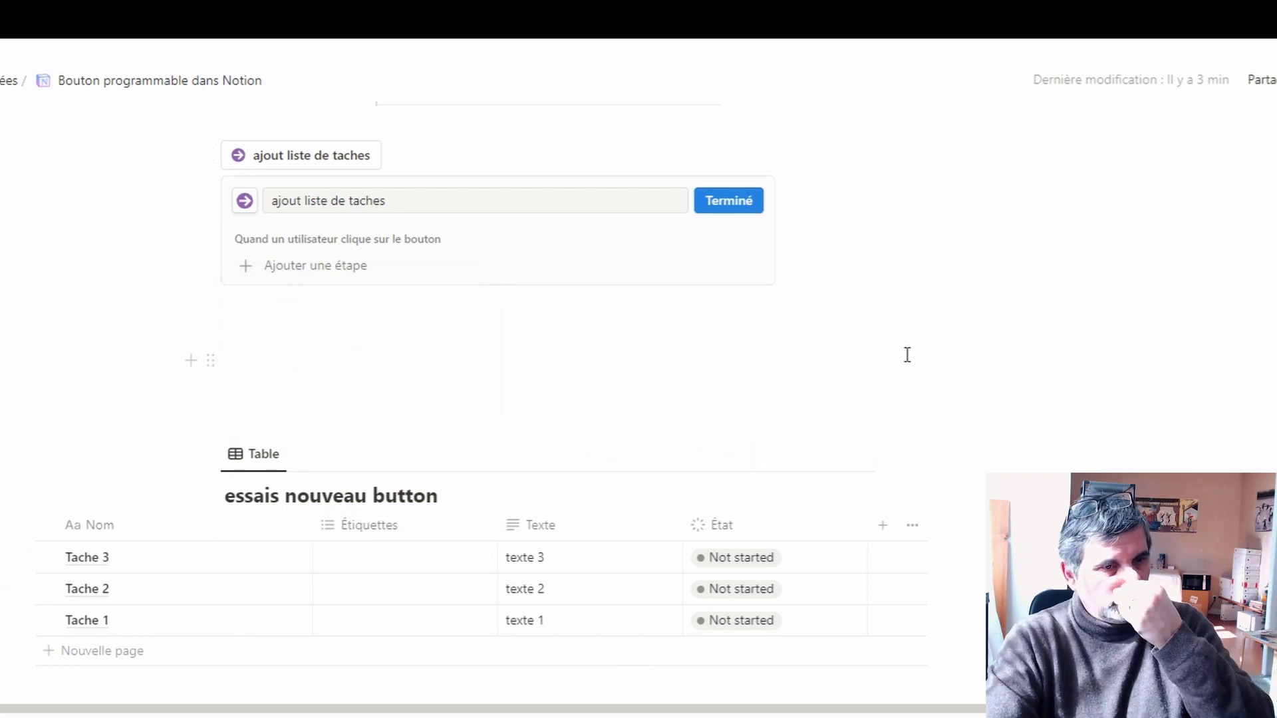
- Add a "Modifier des pages dans" step to the button, targeting the "essais nouveau button" database
left_click(297, 269)
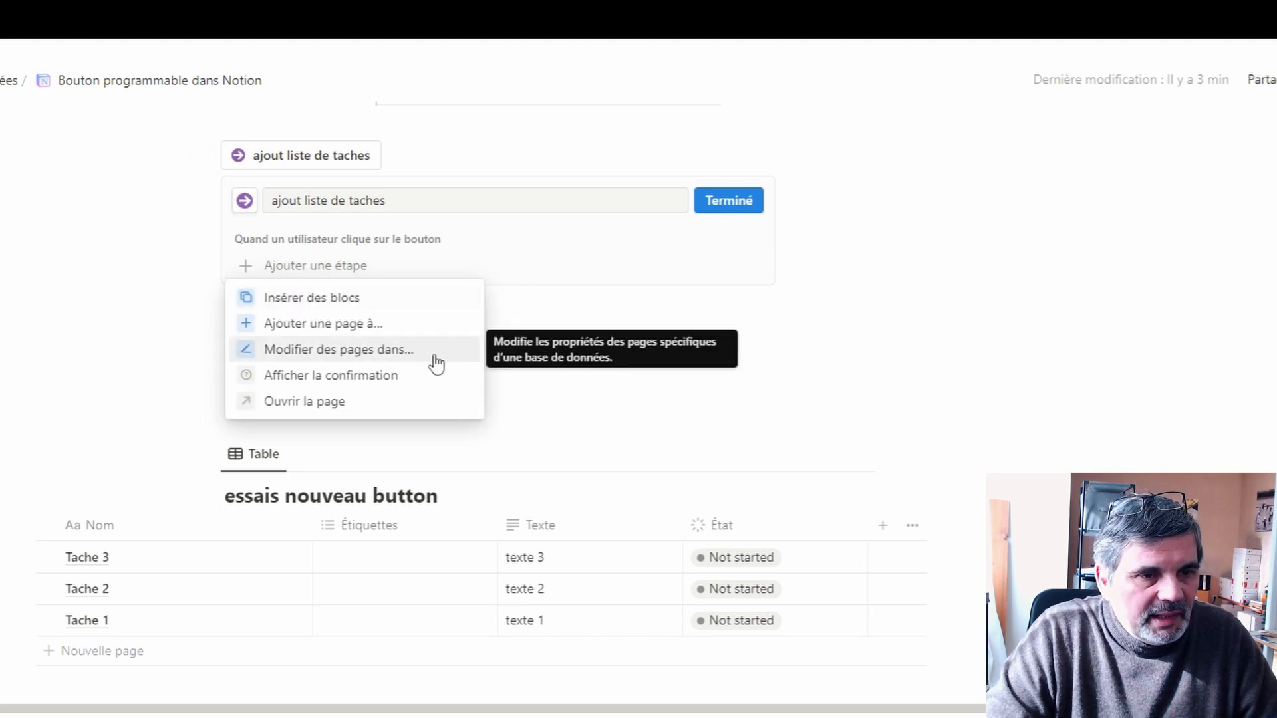
left_click(301, 352)
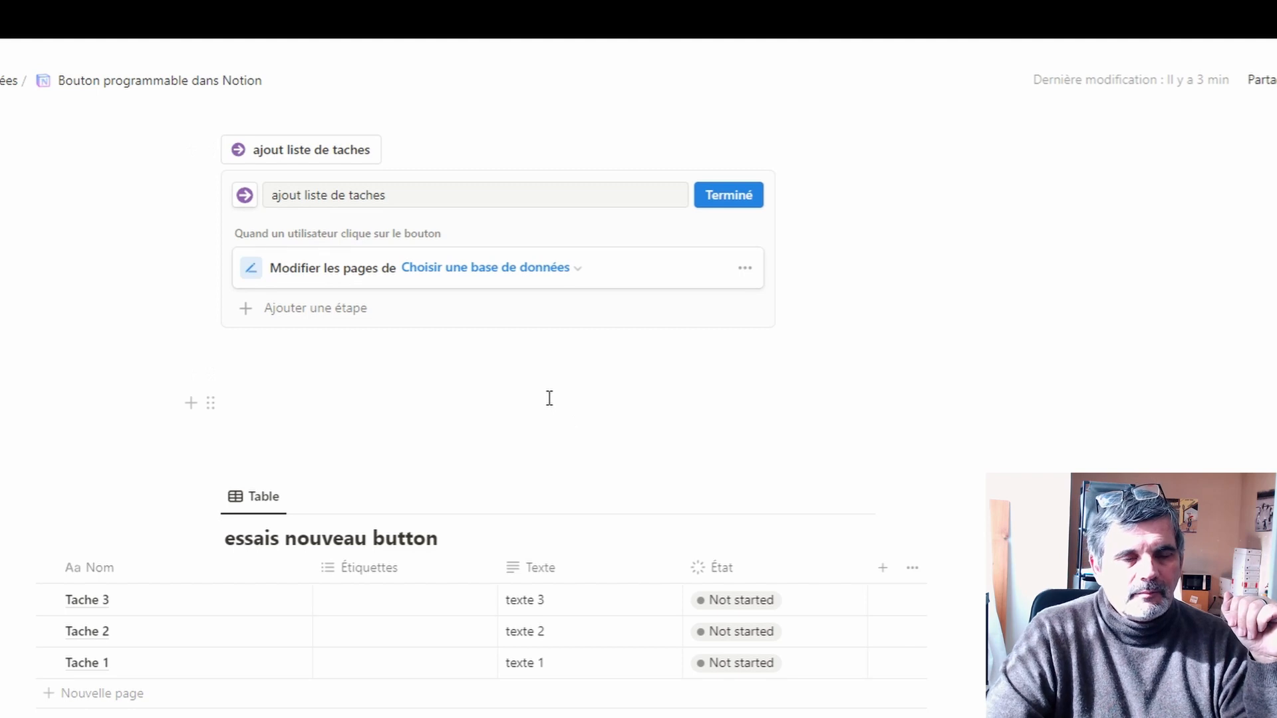
left_click(518, 269)
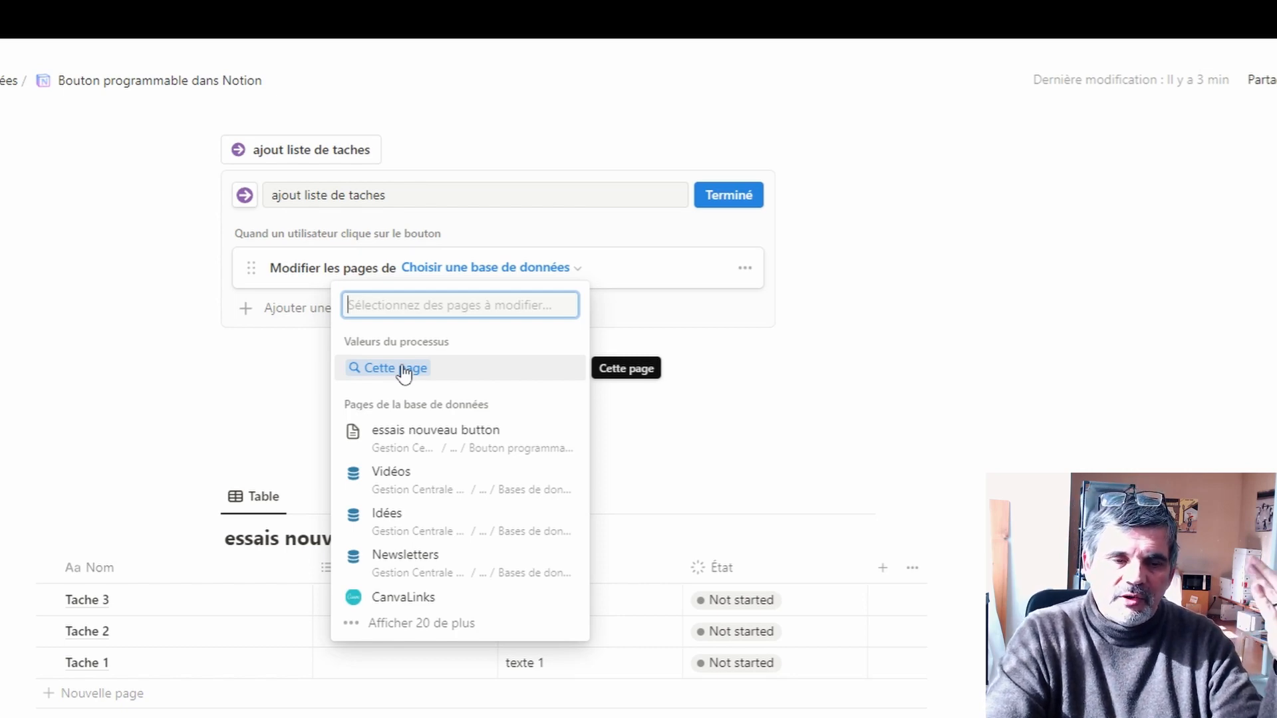
left_click(405, 440)
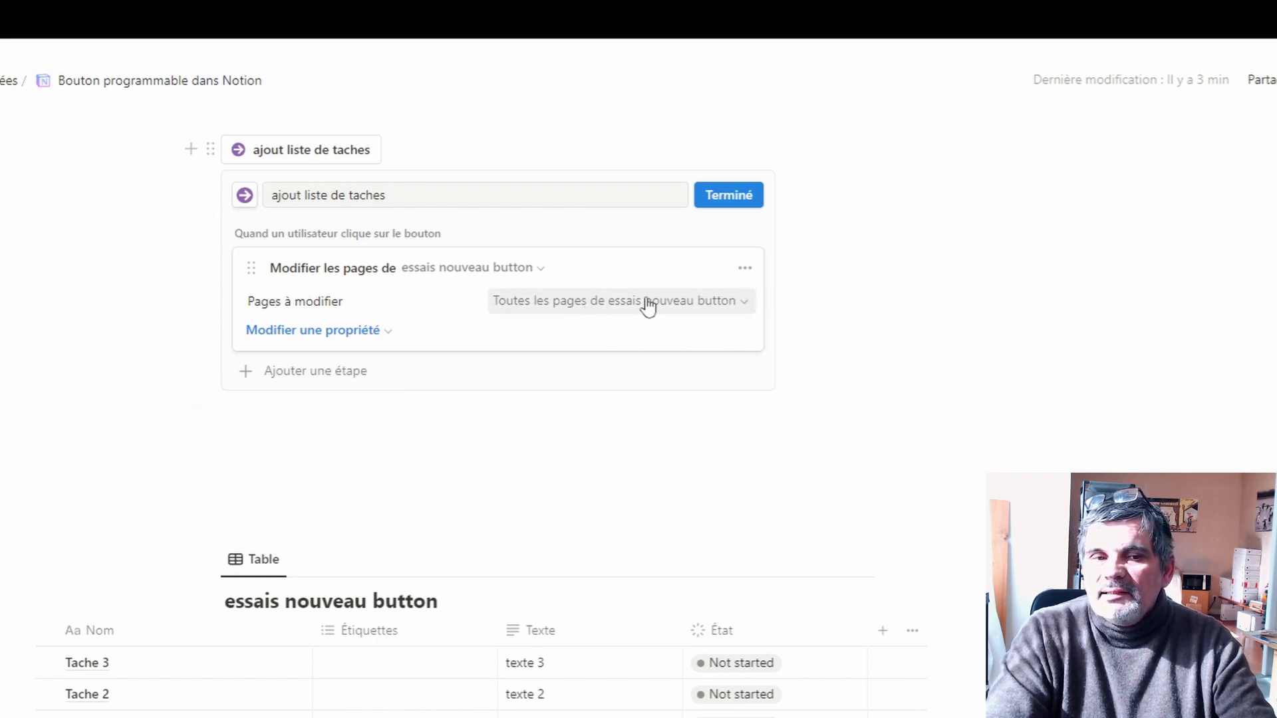
left_click(580, 308)
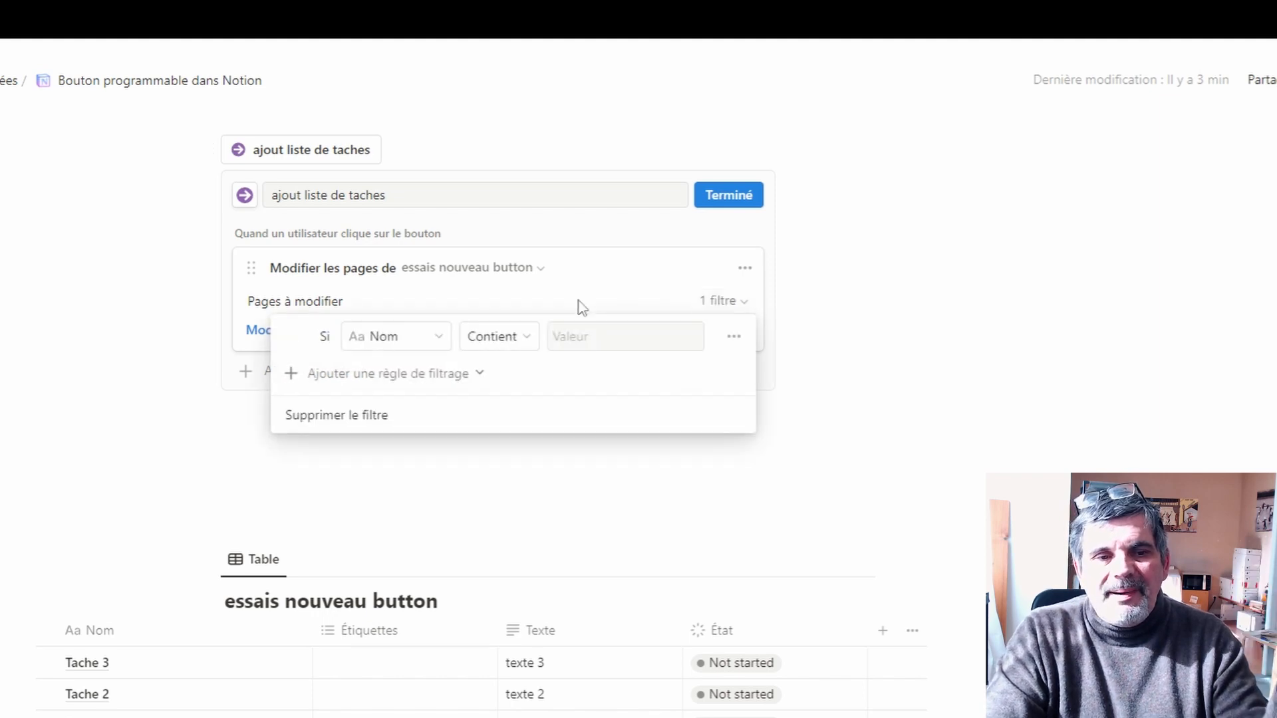
left_click(430, 334)
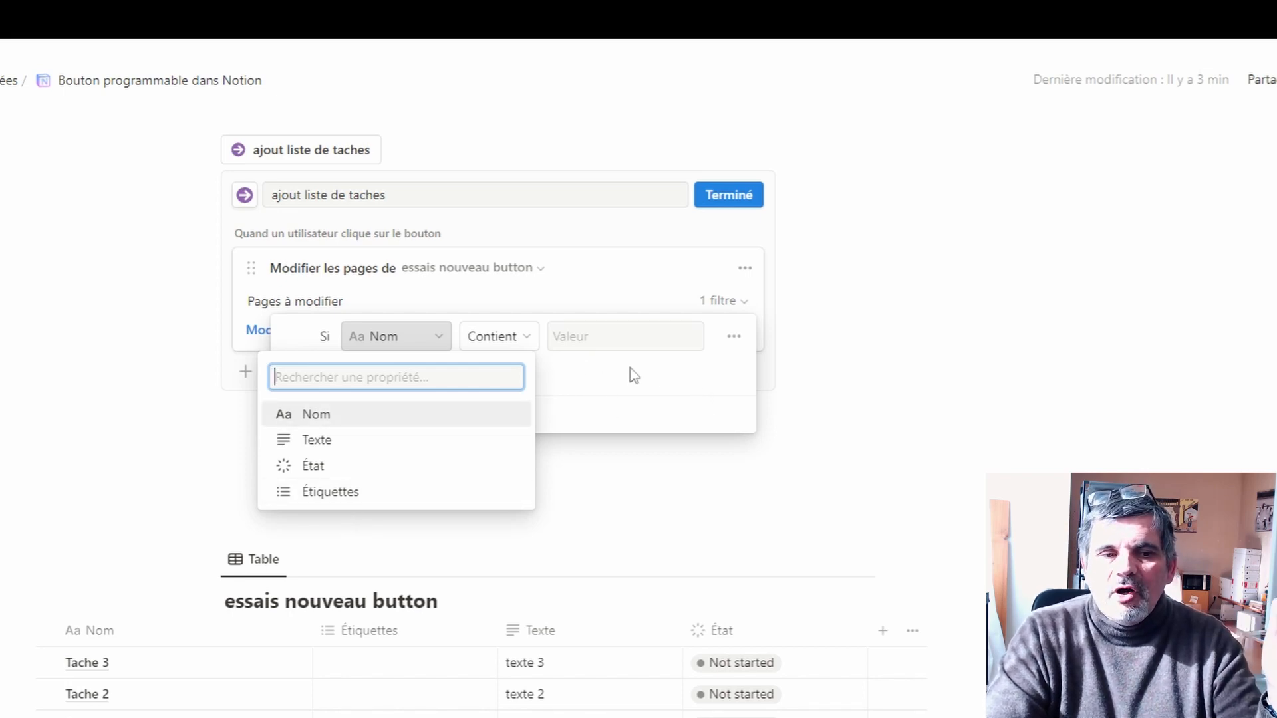
key("Escape")
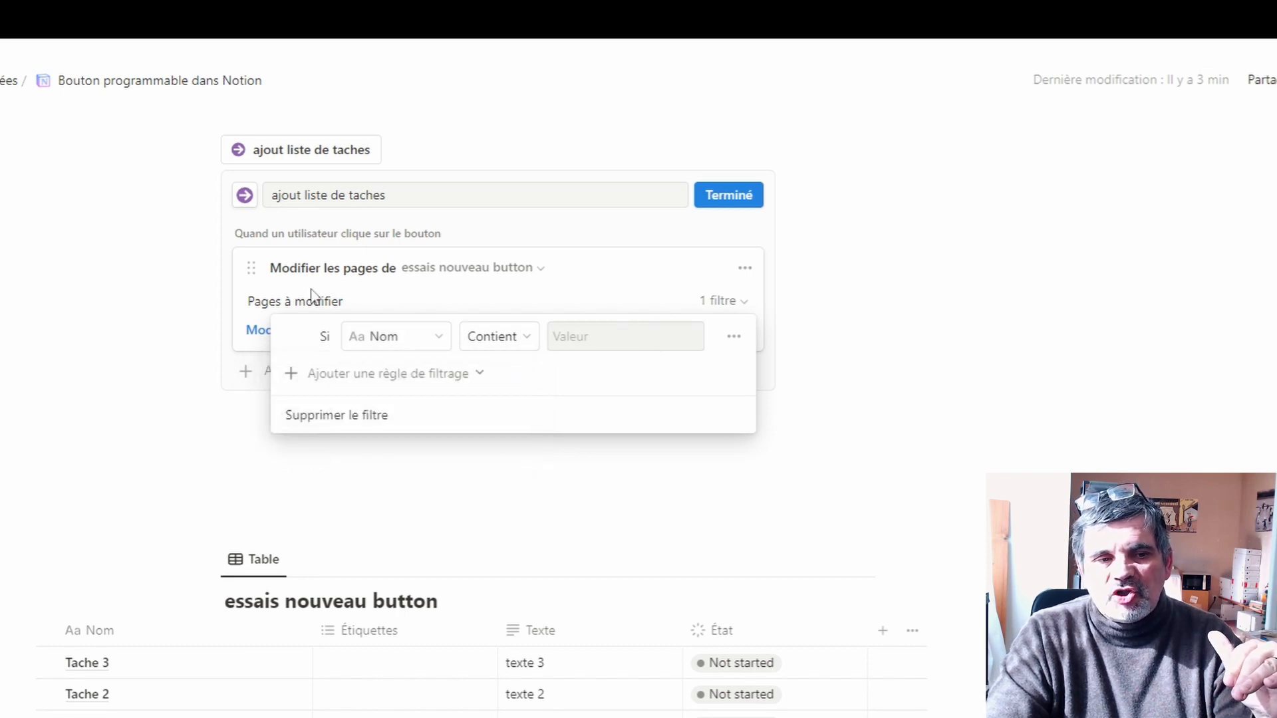
left_click(133, 347)
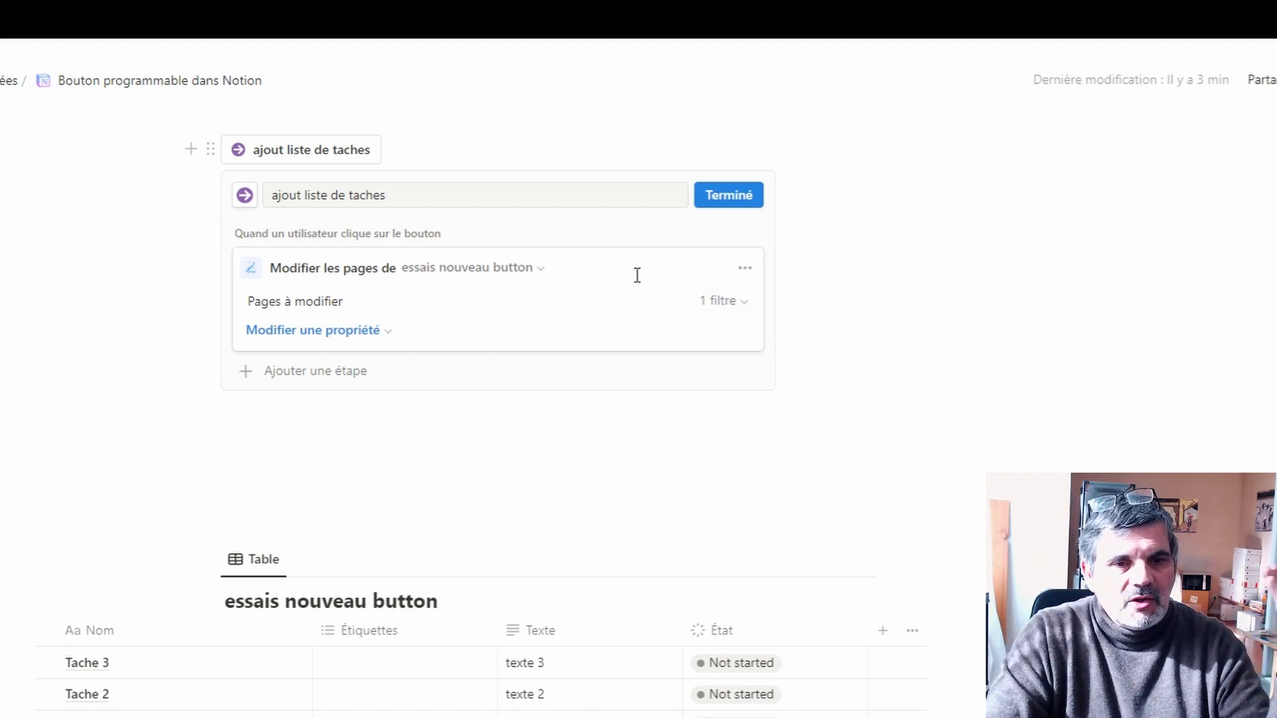
left_click(735, 303)
left_click(734, 336)
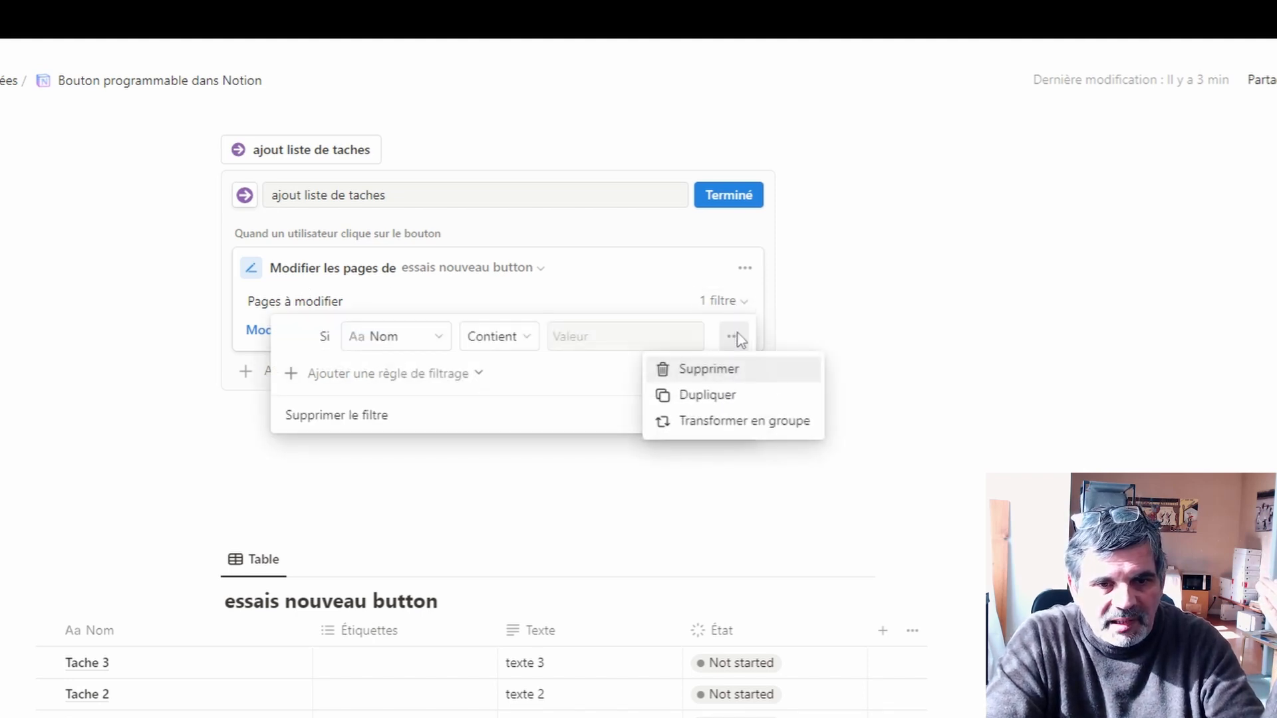
left_click(695, 371)
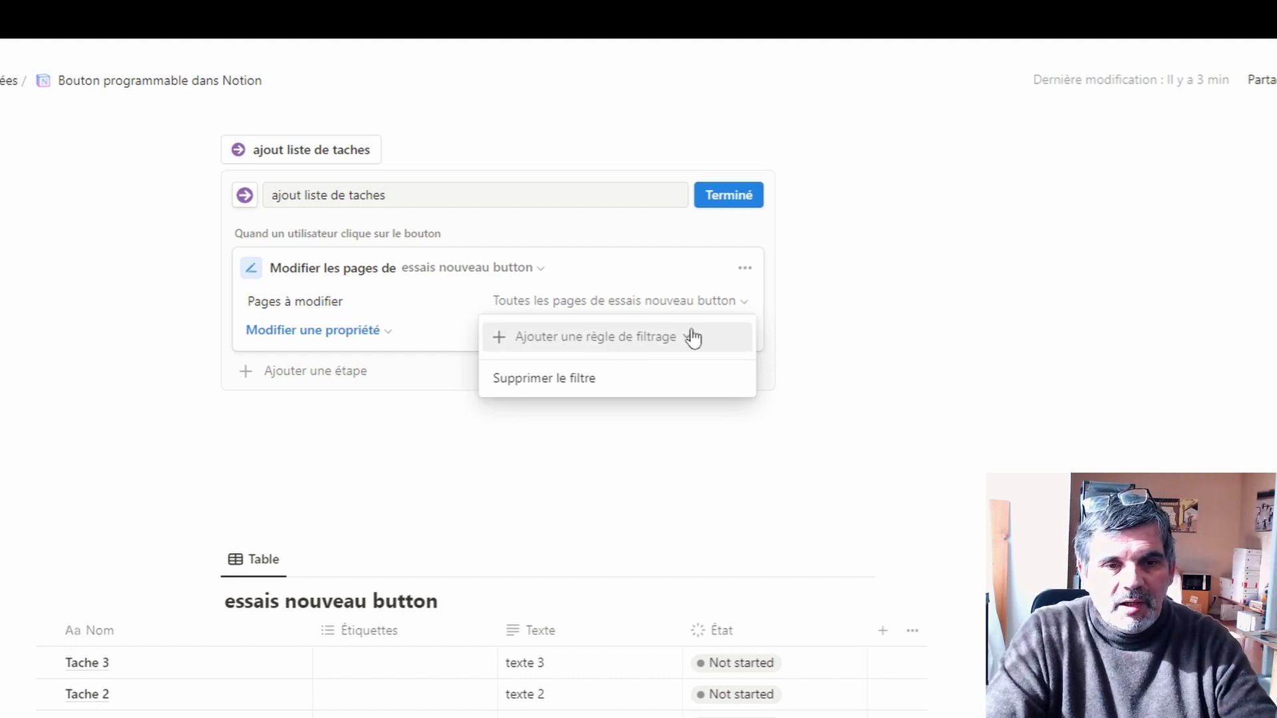
- Add a filter rule to the pages to modify so that Nom "Contient" 1
left_click(650, 342)
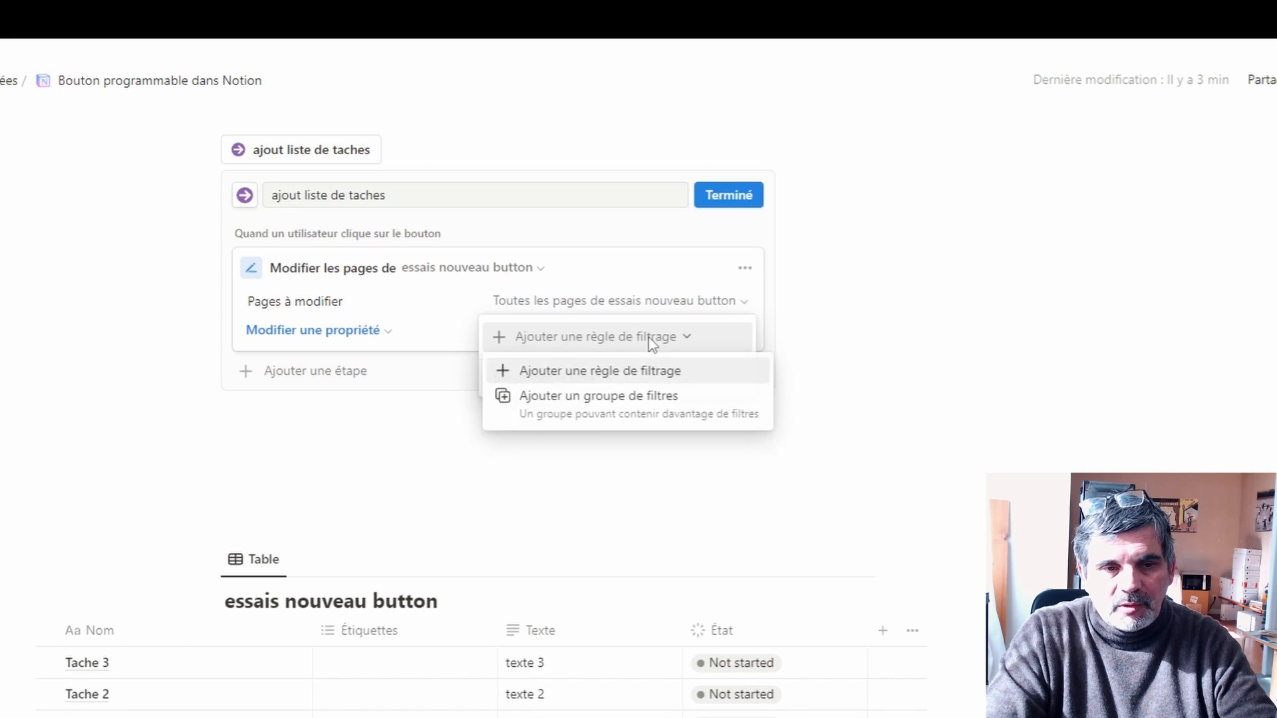
left_click(628, 373)
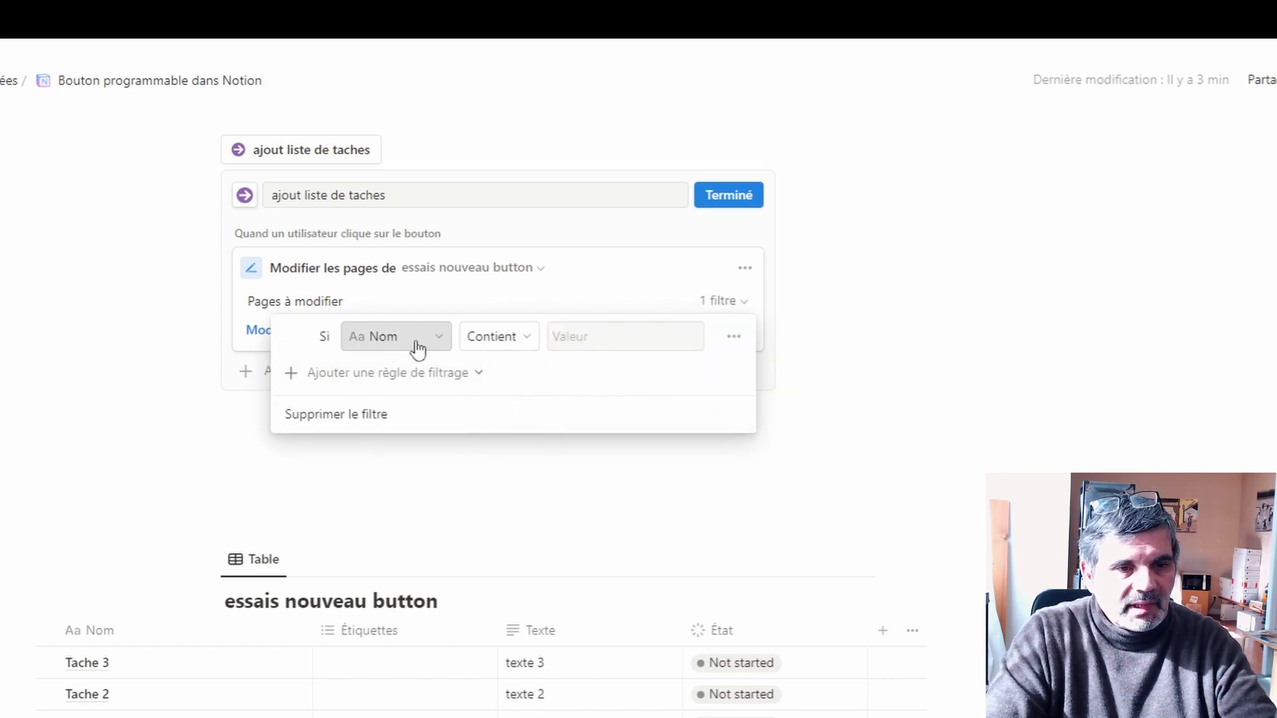
left_click(619, 340)
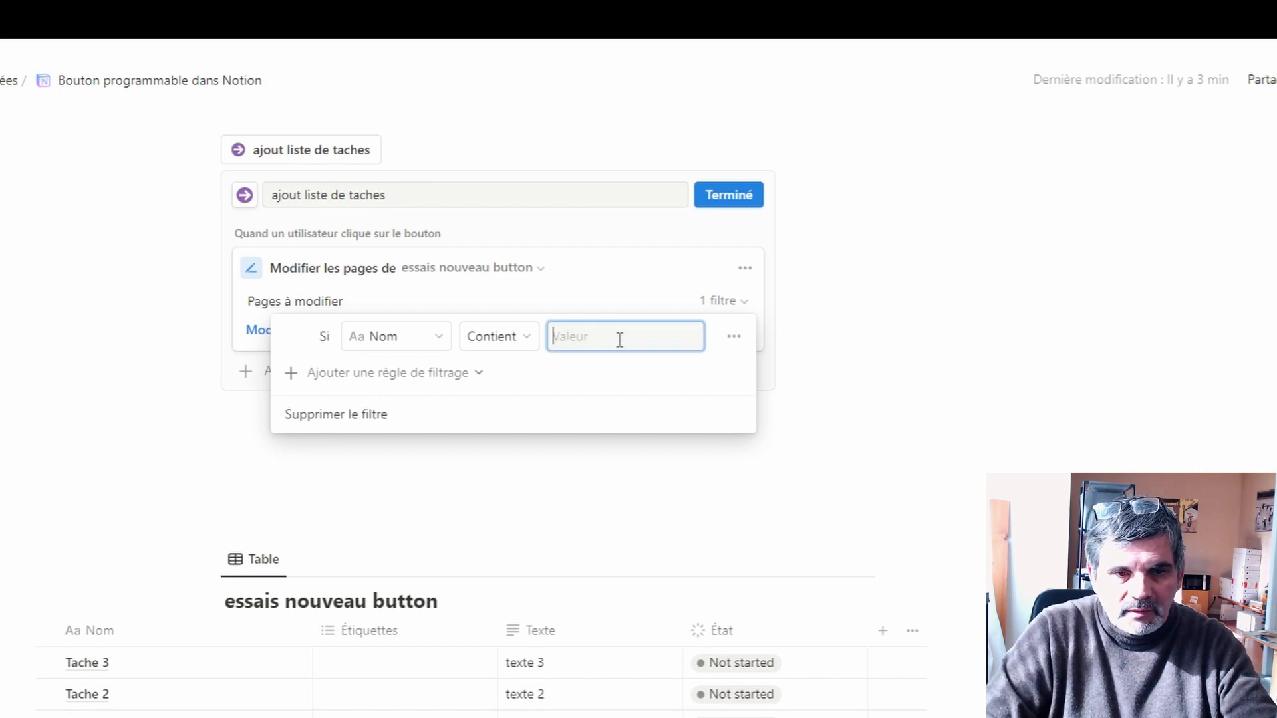
type("1")
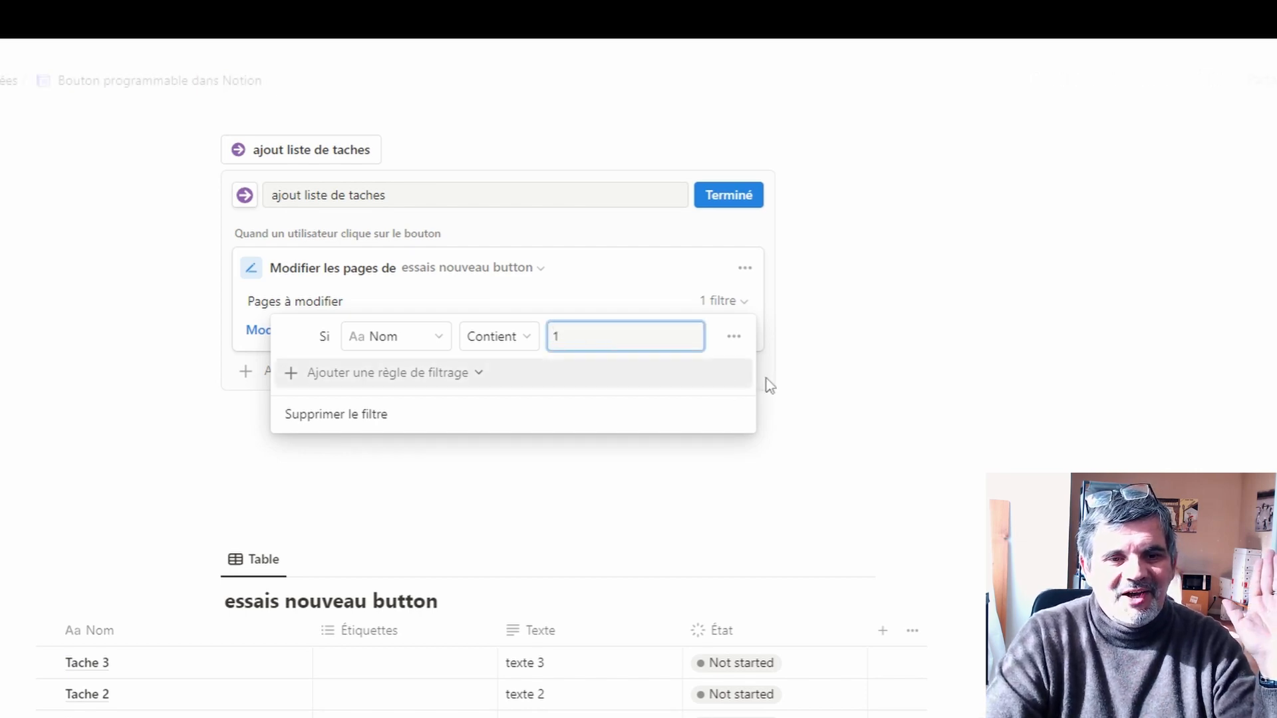
left_click(915, 380)
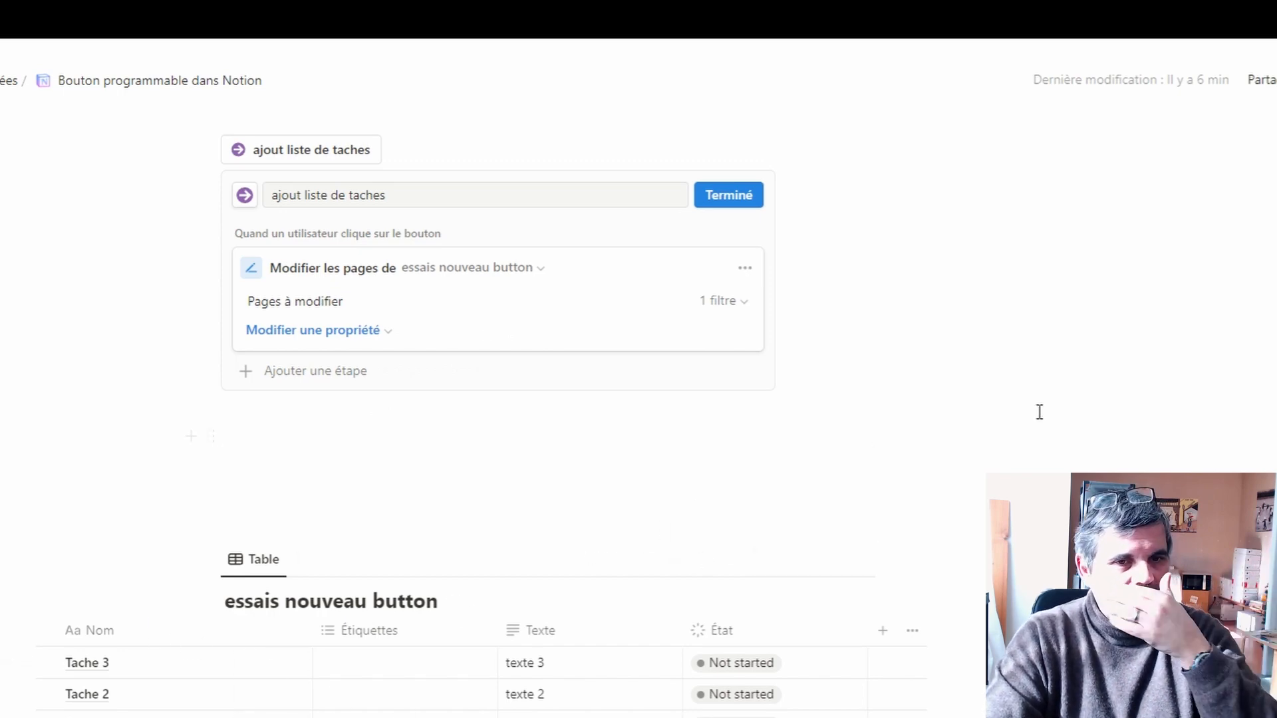
- Make the page-modifying step set the État property to "Done"
left_click(362, 333)
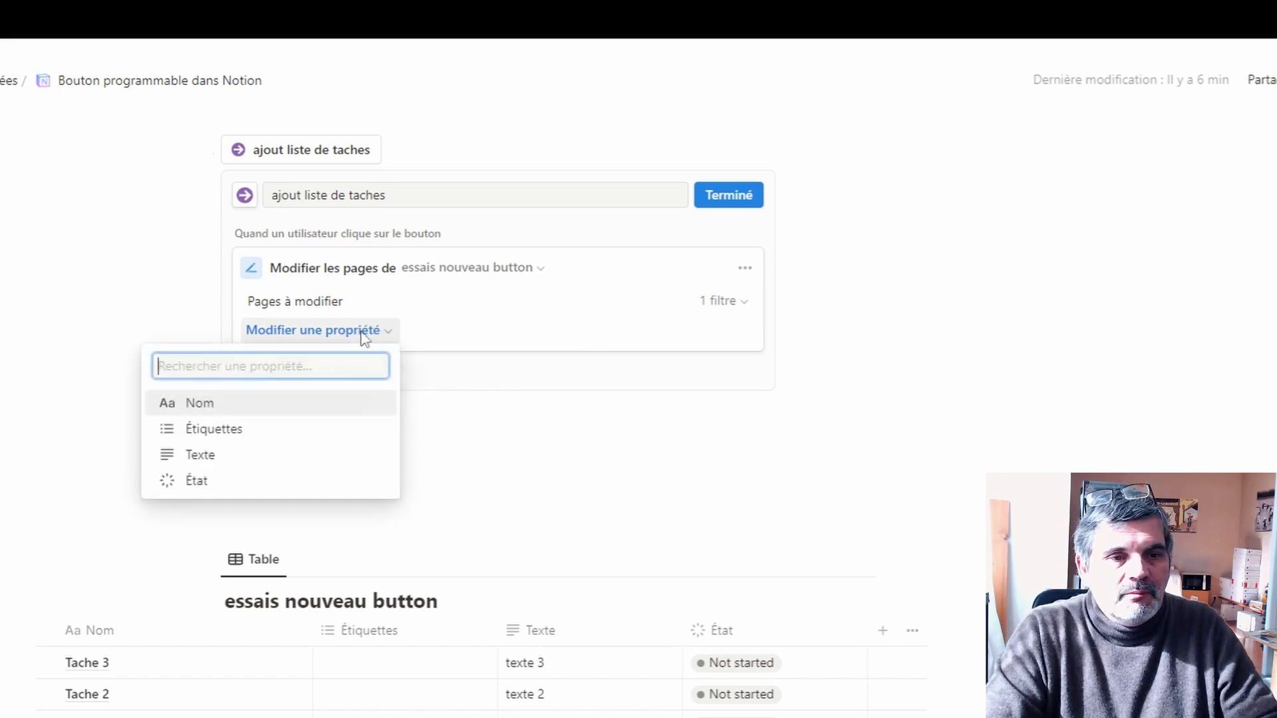
left_click(200, 480)
left_click(396, 331)
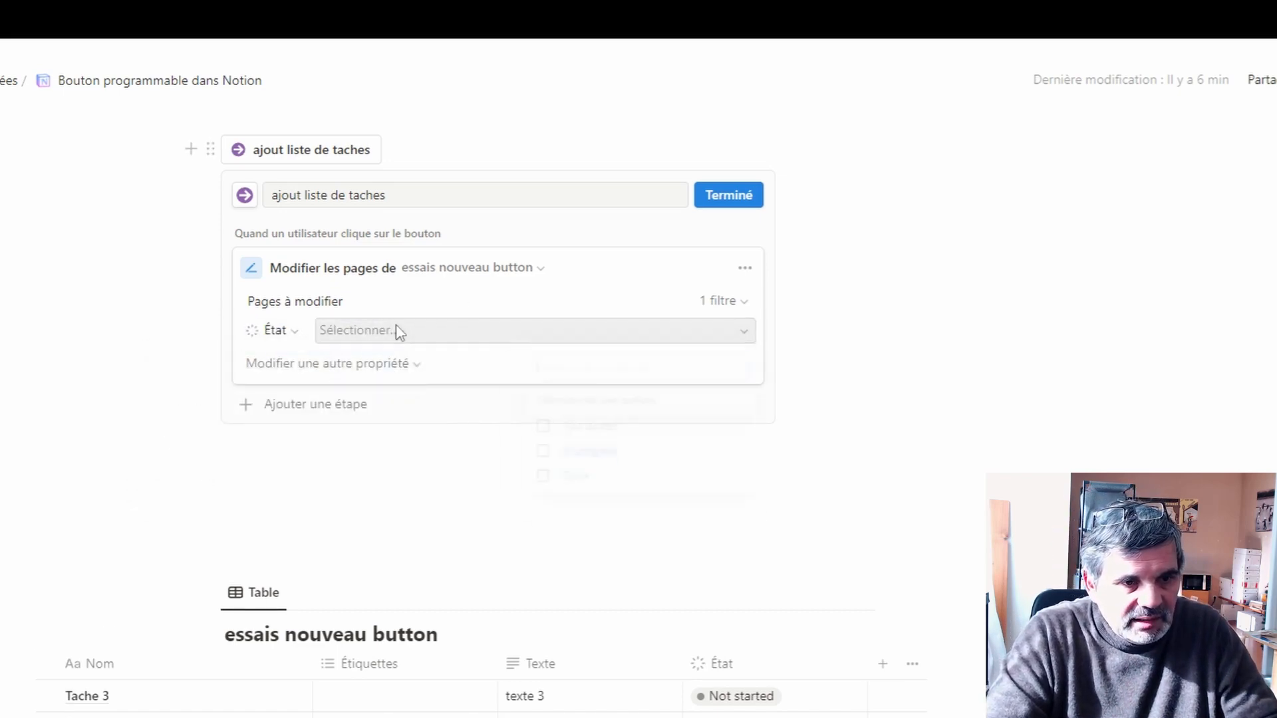
left_click(569, 482)
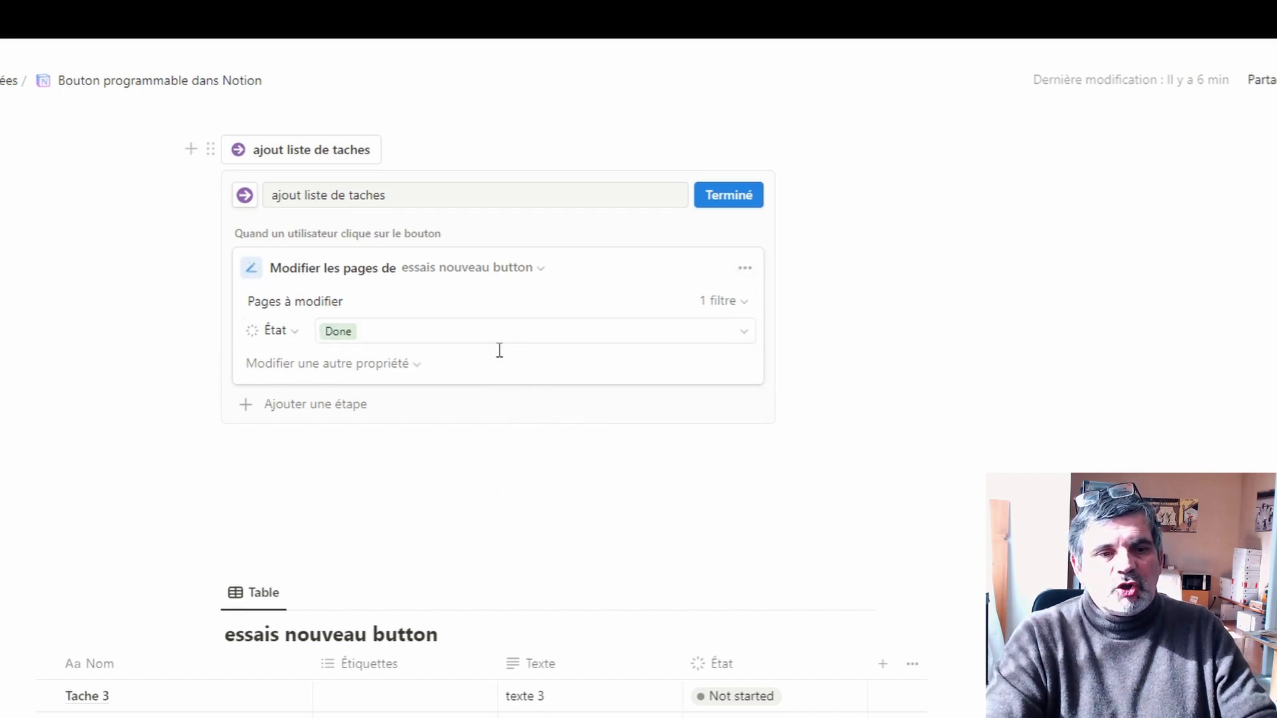
- Add a second filter rule to the pages to modify, combined with "Et" and based on the État property
left_click(737, 301)
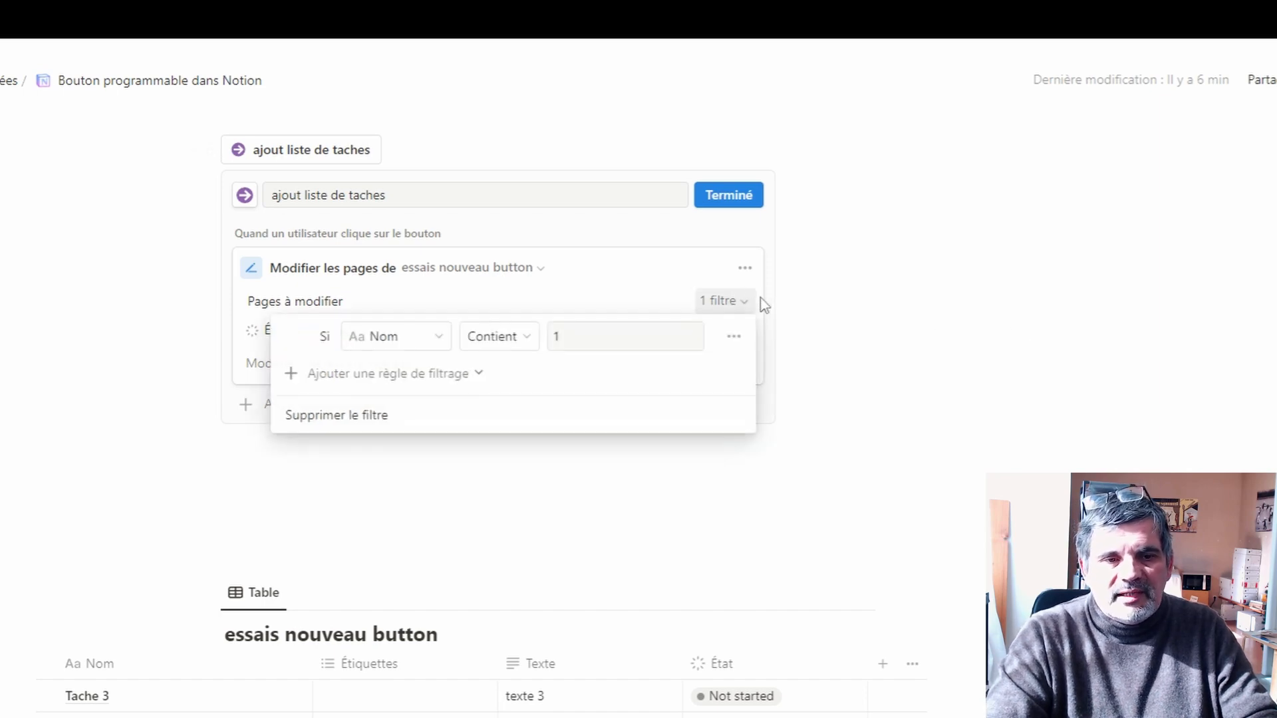
left_click(284, 373)
left_click(429, 411)
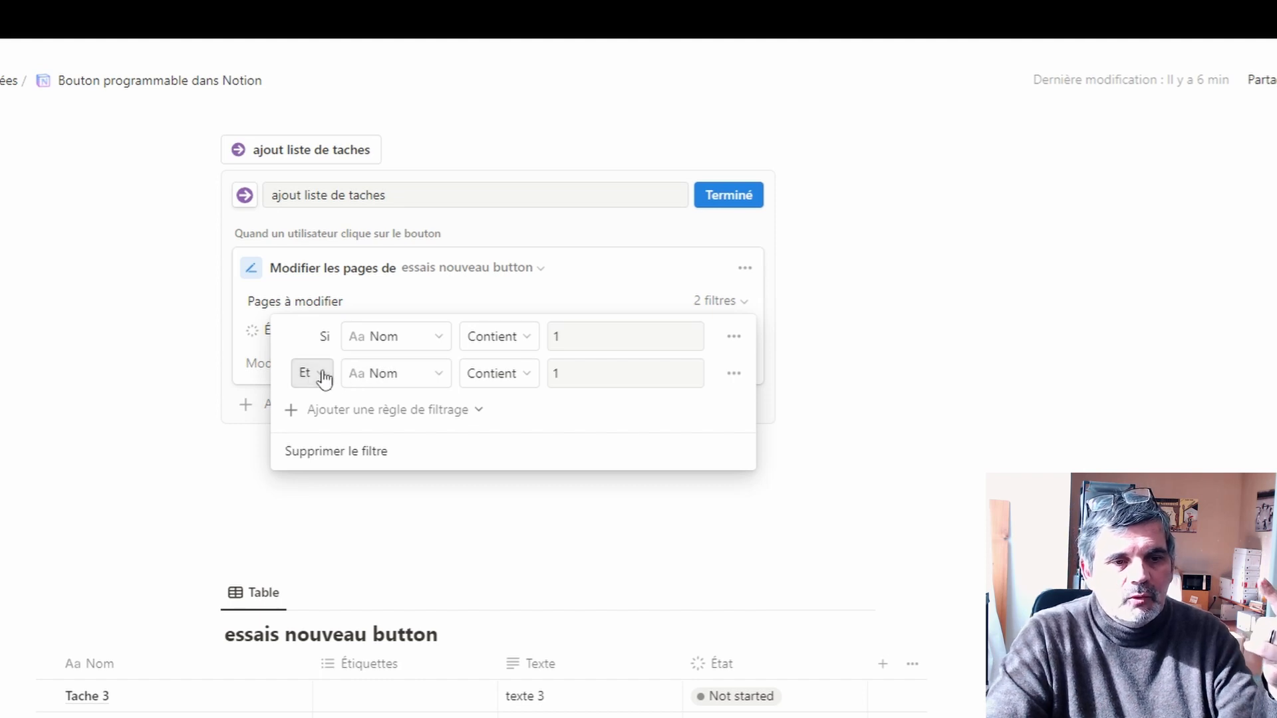
left_click(317, 385)
left_click(326, 380)
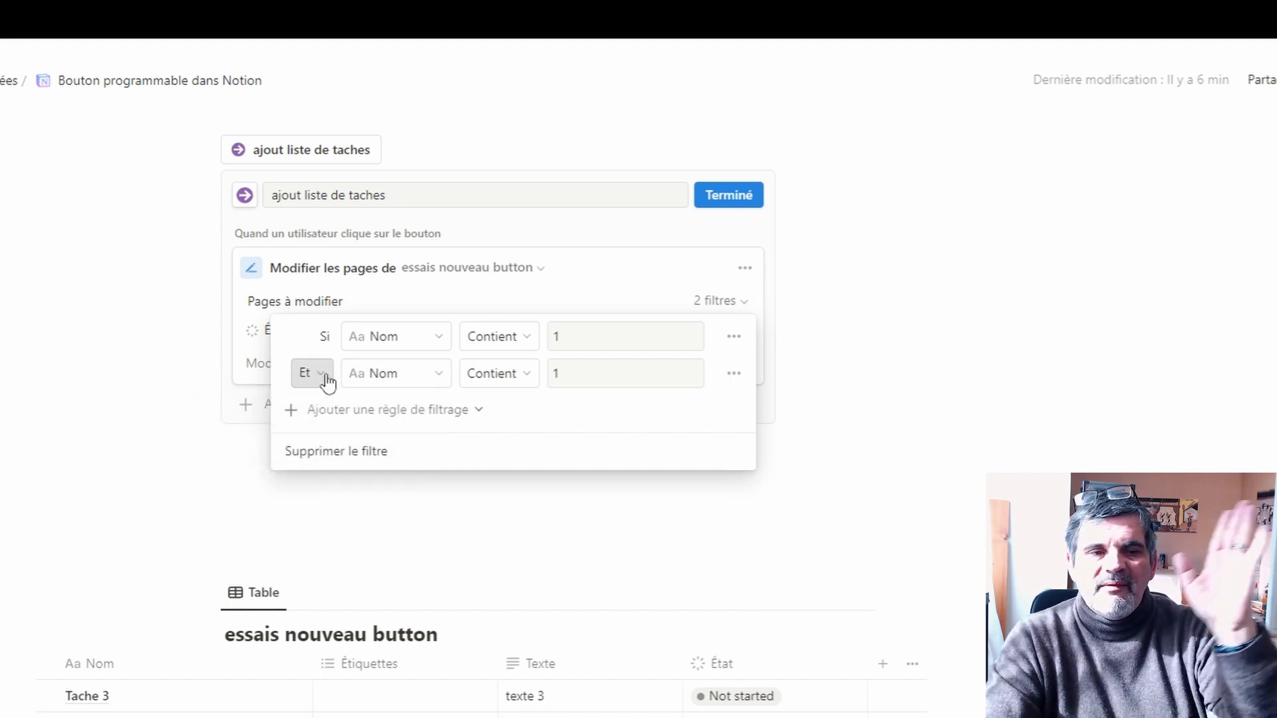
left_click(443, 381)
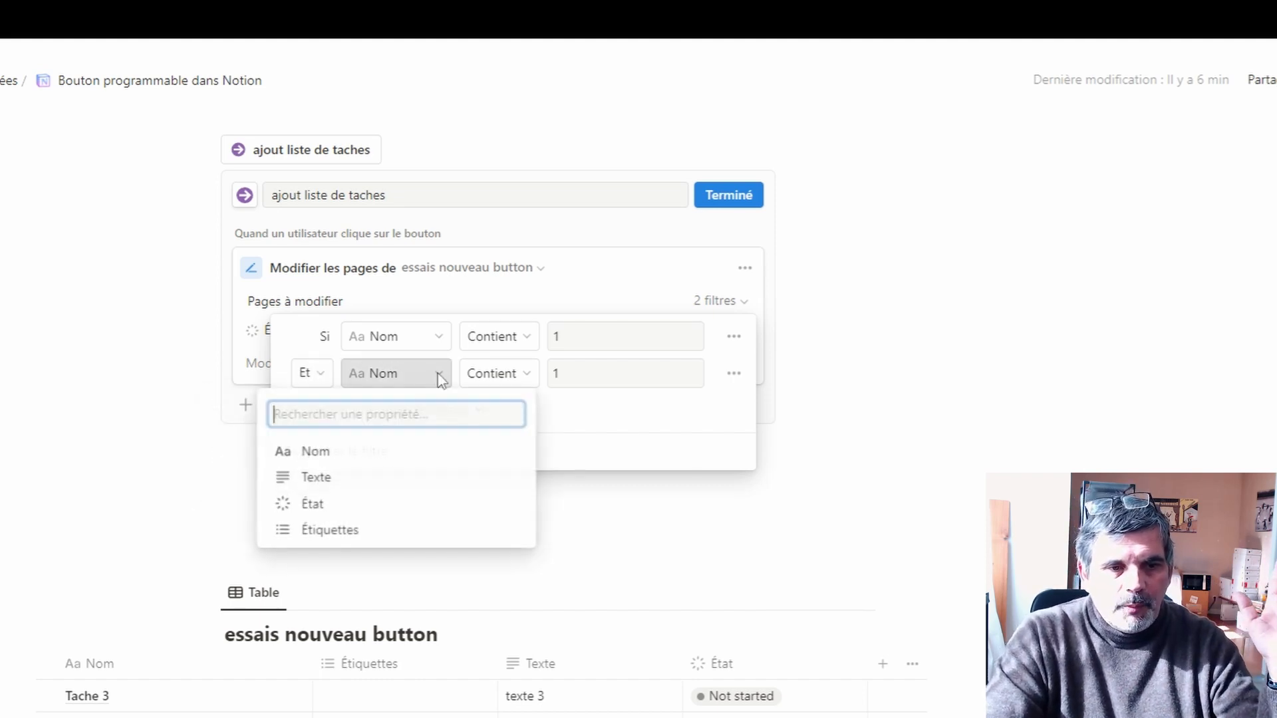
left_click(373, 503)
- Set the État filter rule to "N'est pas" Done and close the filter settings
left_click(487, 373)
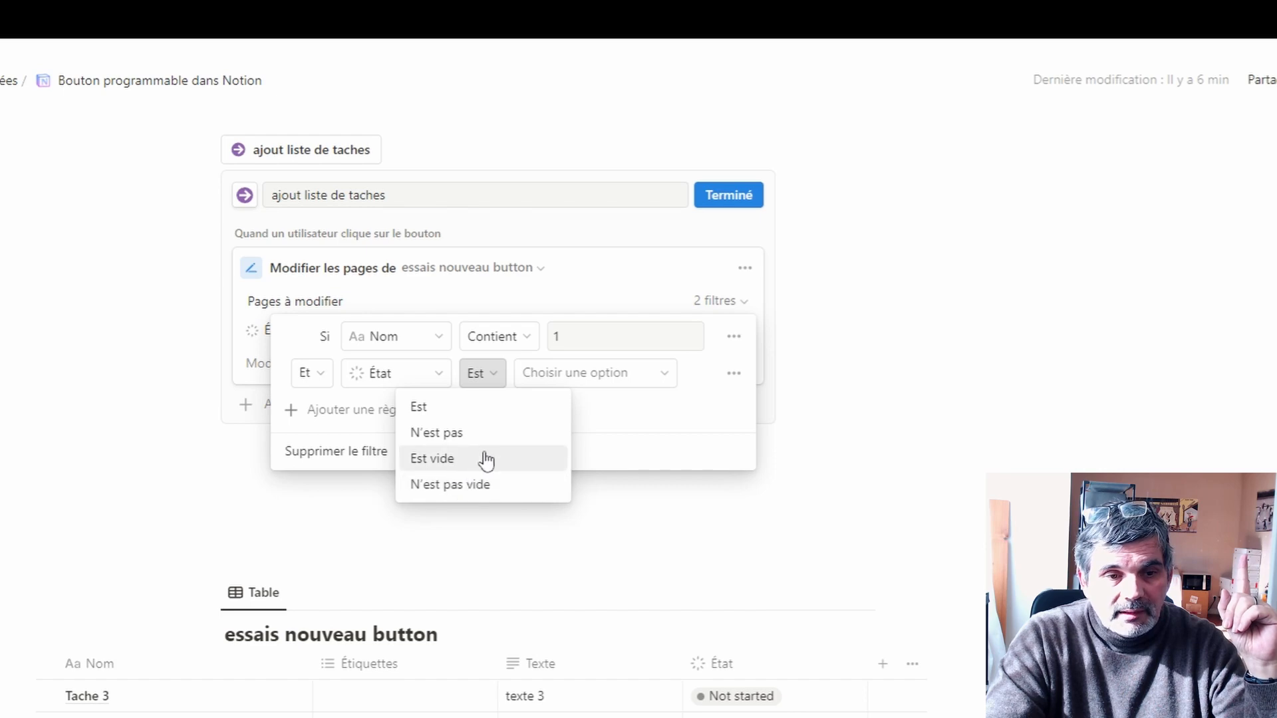
left_click(466, 434)
left_click(648, 378)
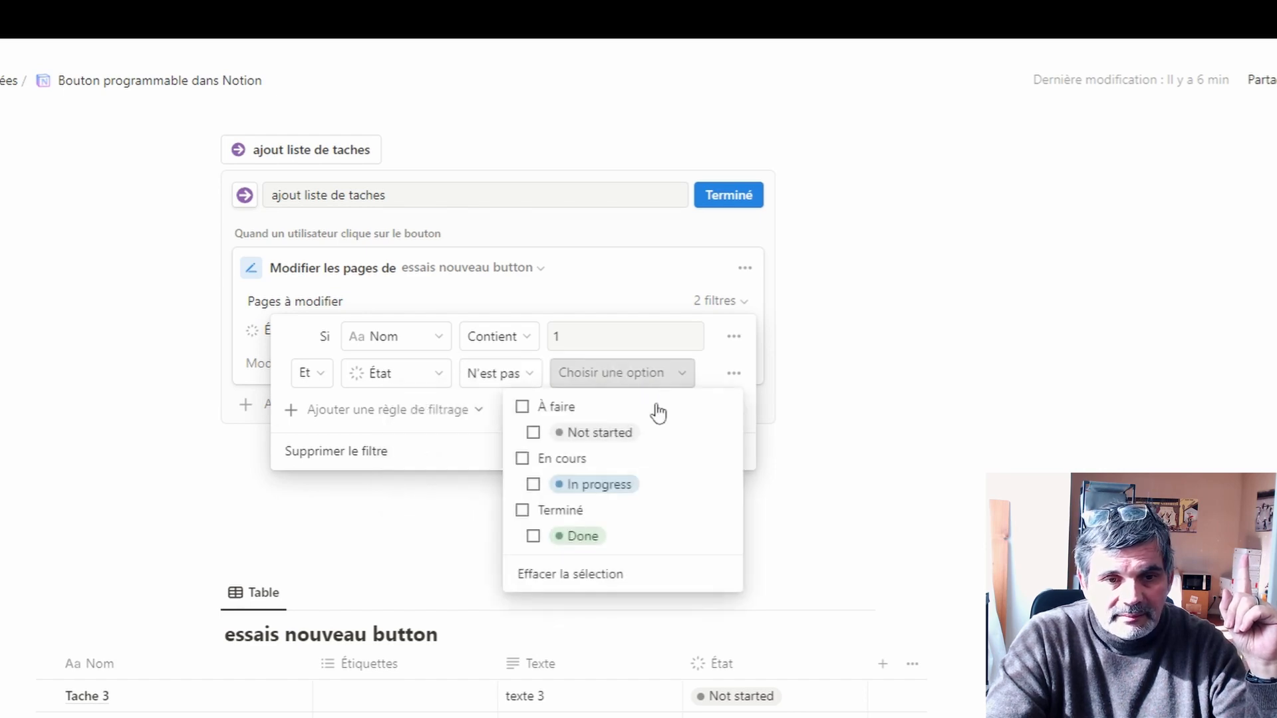
left_click(533, 536)
left_click(701, 379)
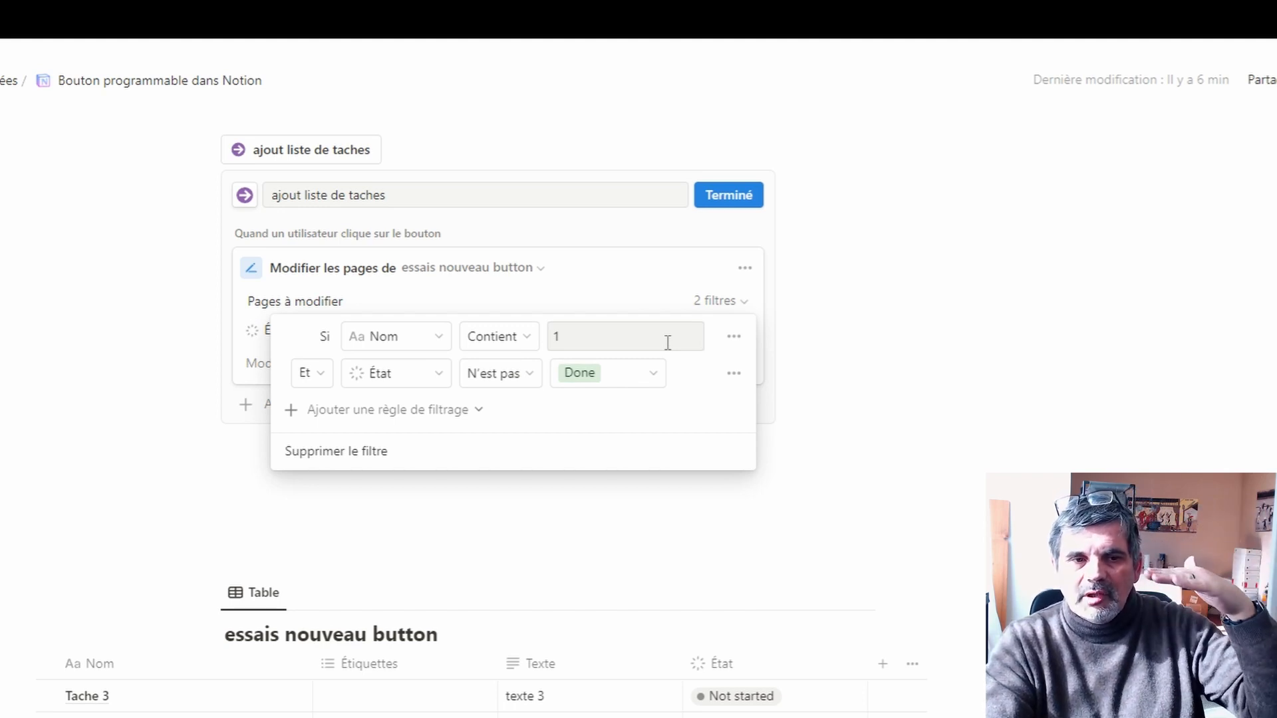
left_click(122, 364)
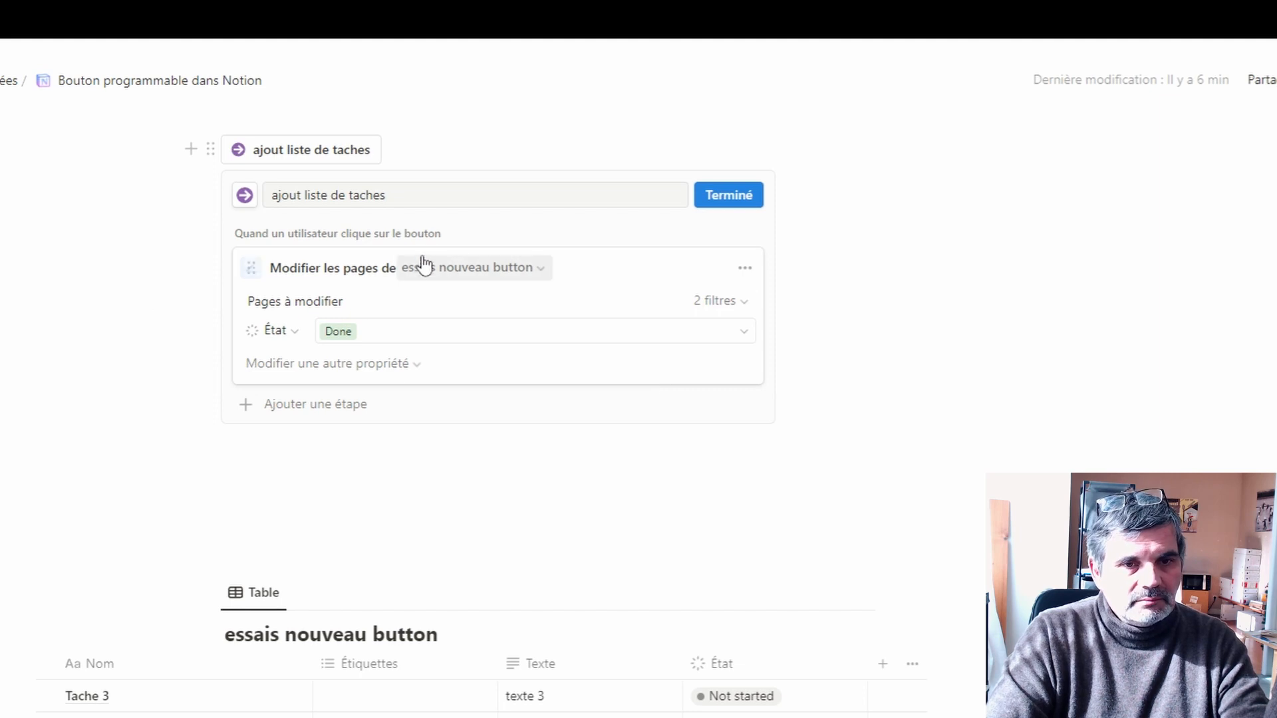
- Finish editing the "ajout liste de taches" button and run it on the "essais nouveau button" pages
left_click(730, 195)
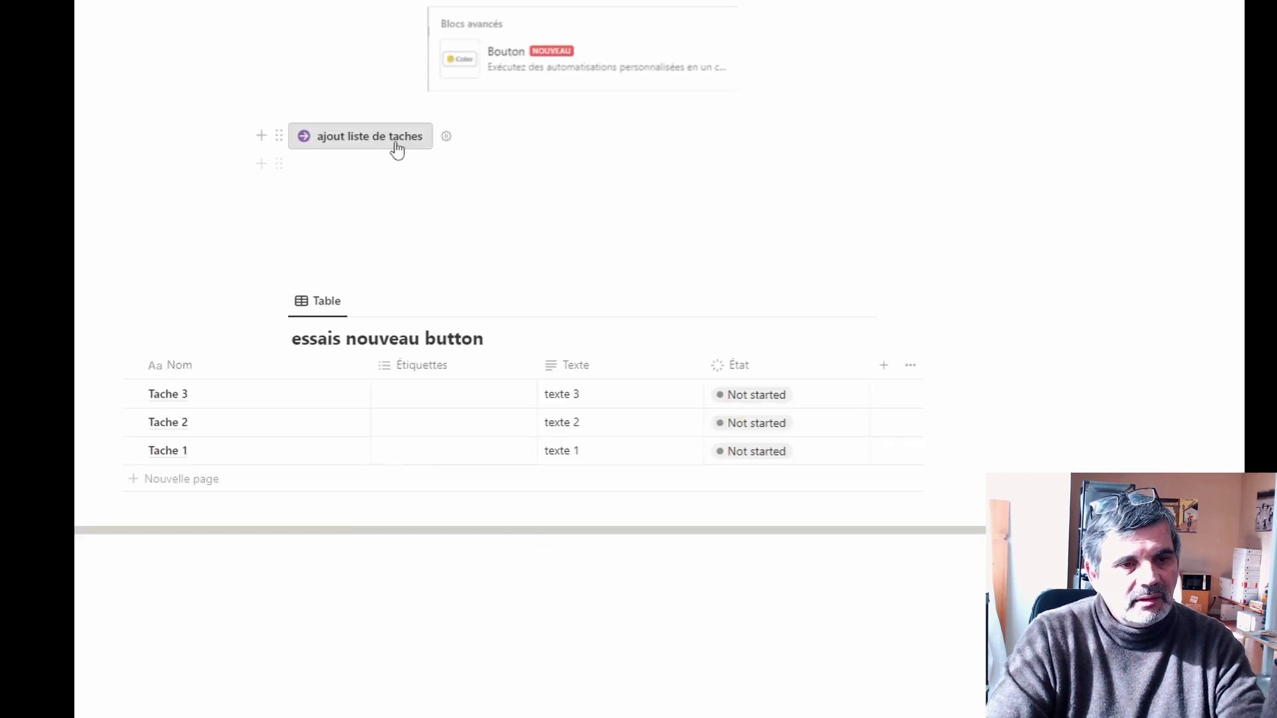
left_click(380, 139)
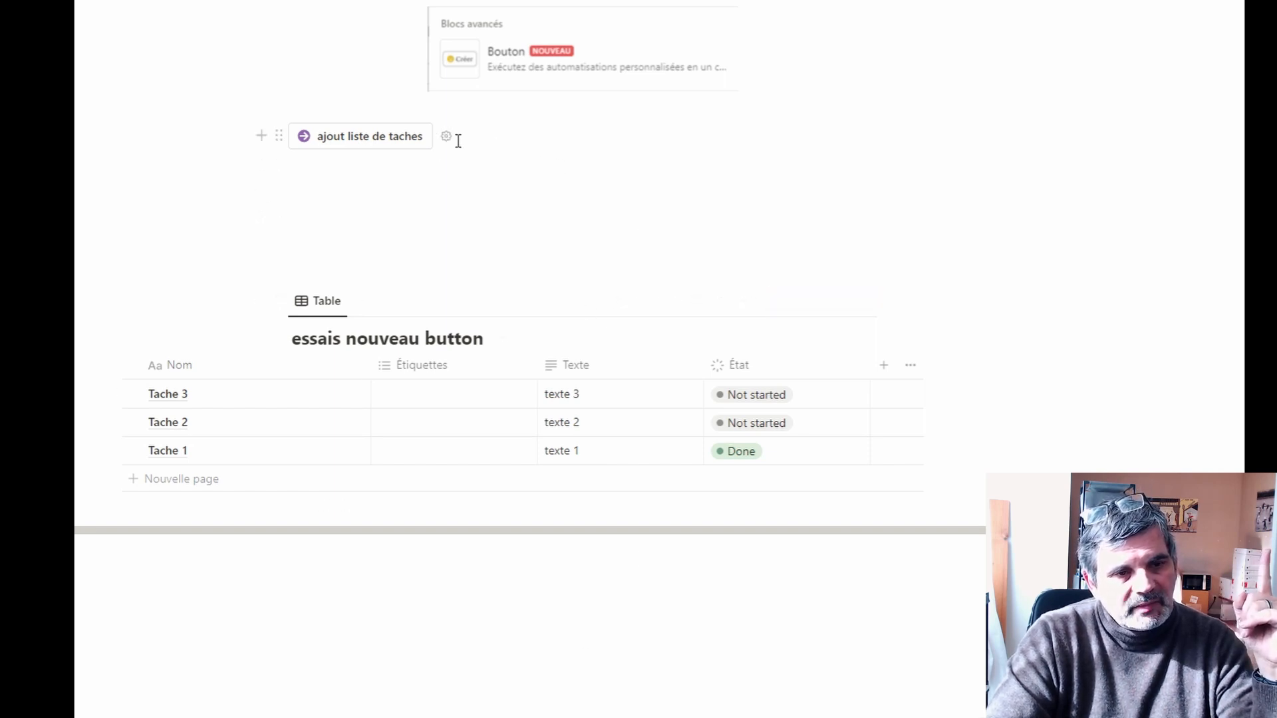
left_click(363, 137)
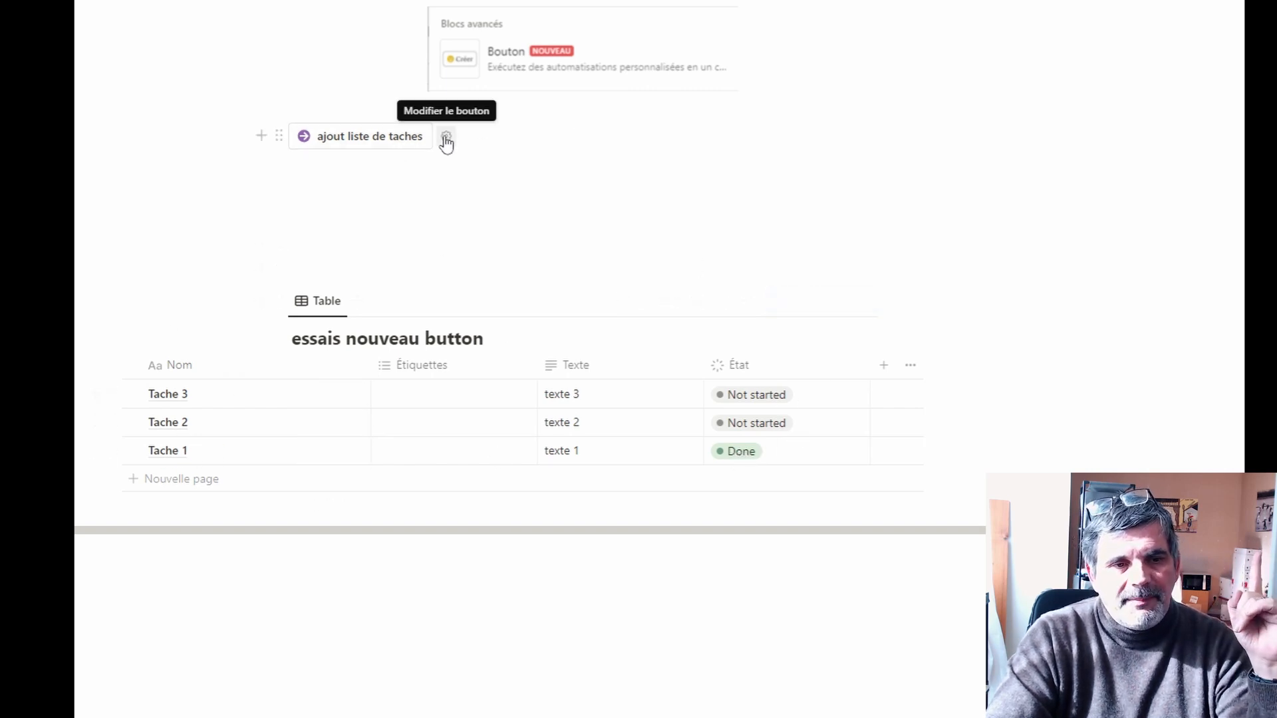
- Add an "Insérer des blocs" step to the button containing the text "je suis passé par là !" and finish editing
left_click(446, 138)
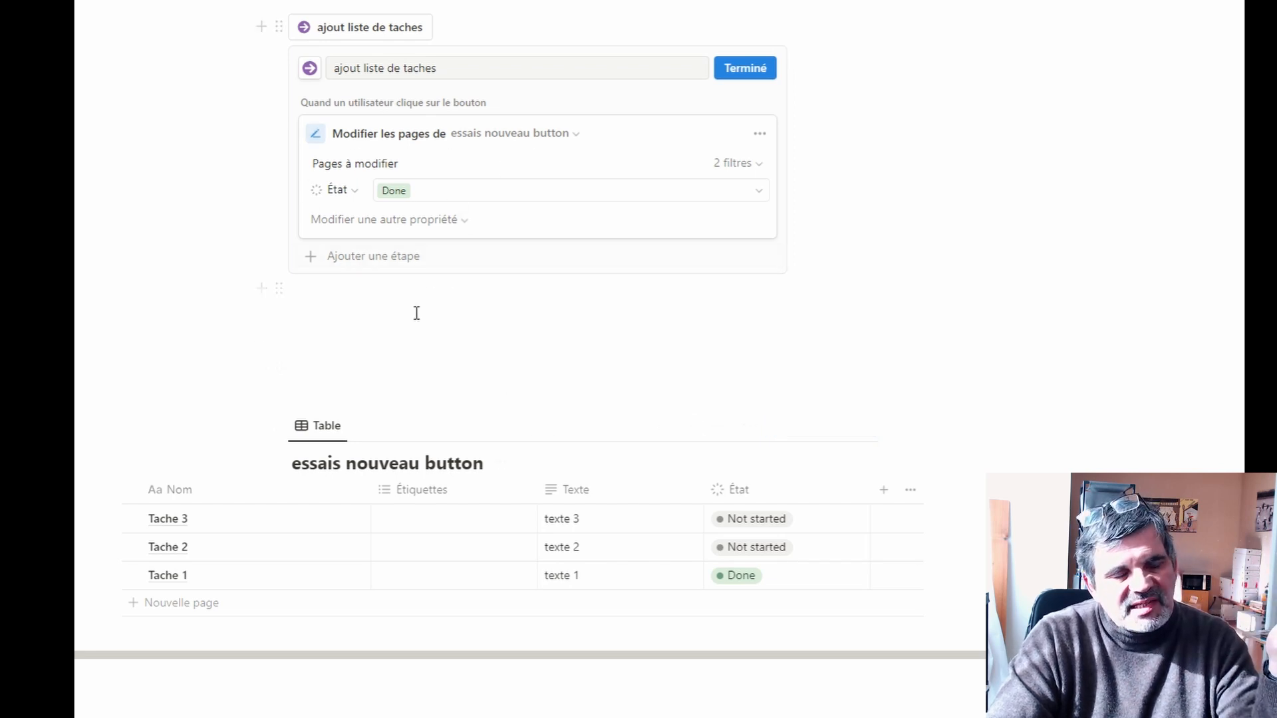
left_click(310, 258)
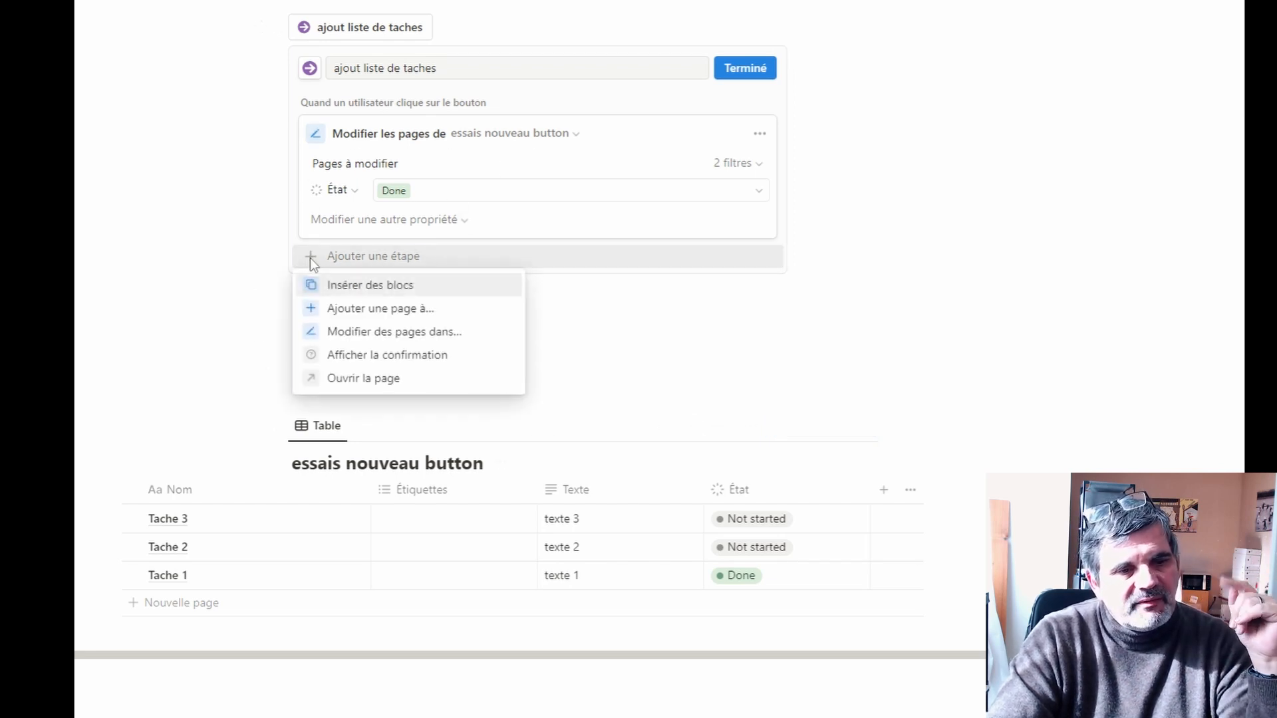
left_click(372, 286)
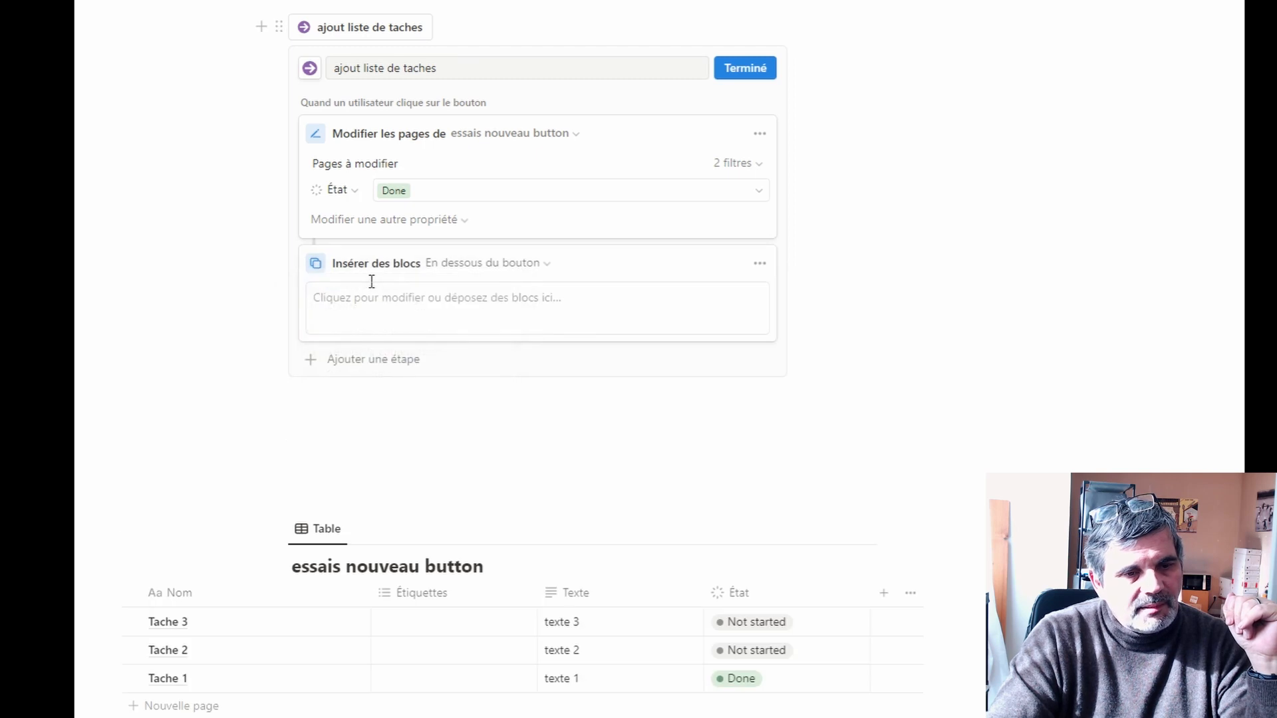
left_click(372, 297)
type("je suis passé par là !")
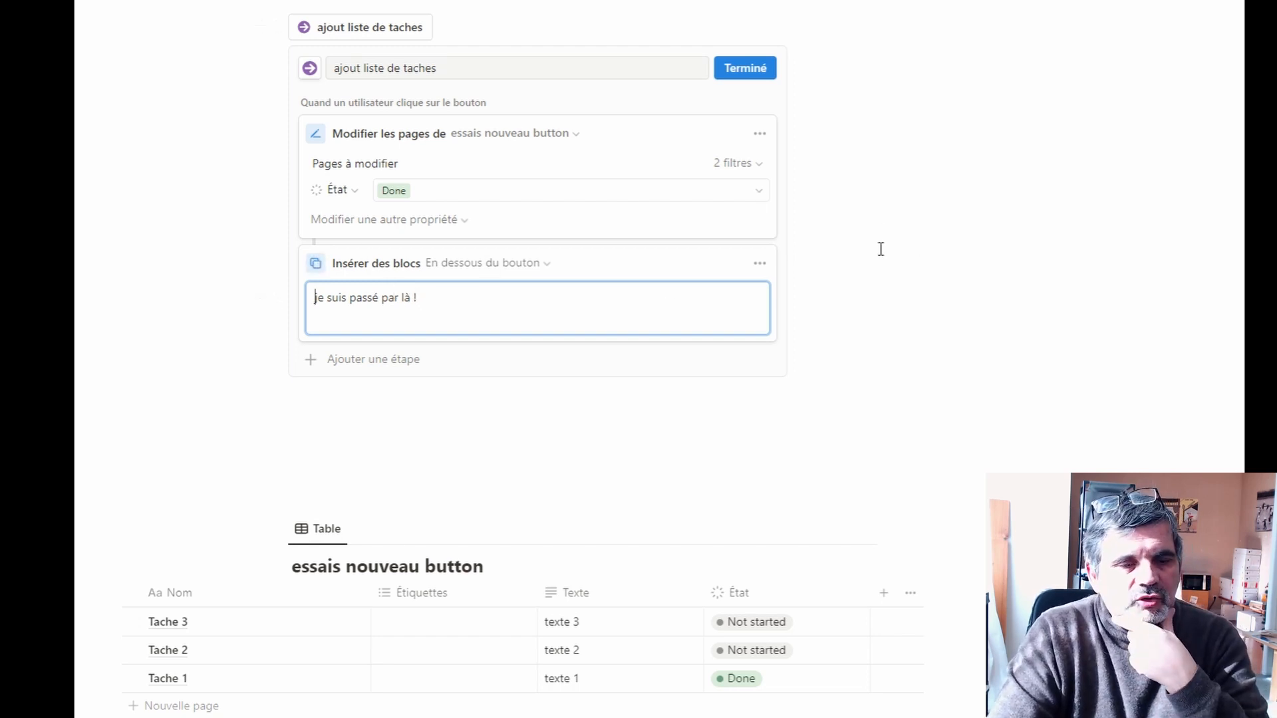
left_click(744, 67)
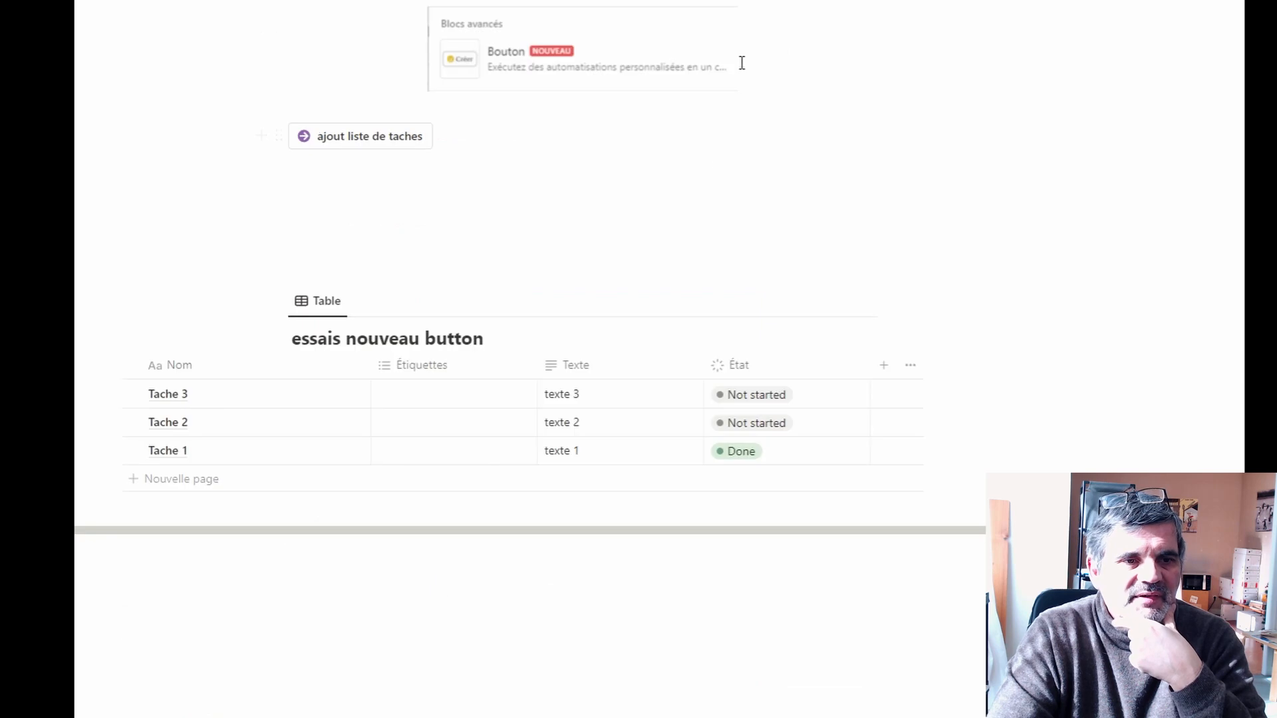
- Run the button to insert its text block below it and check the inserted line
left_click(305, 137)
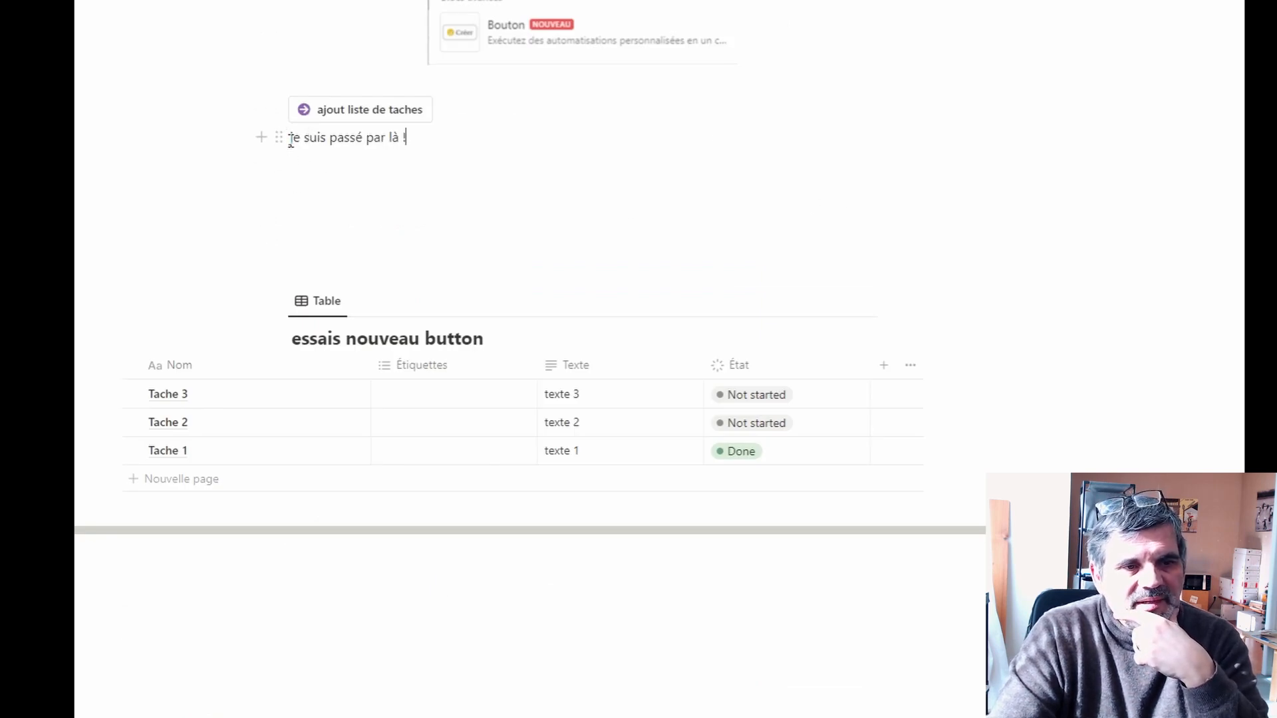
left_click_drag(287, 136, 419, 137)
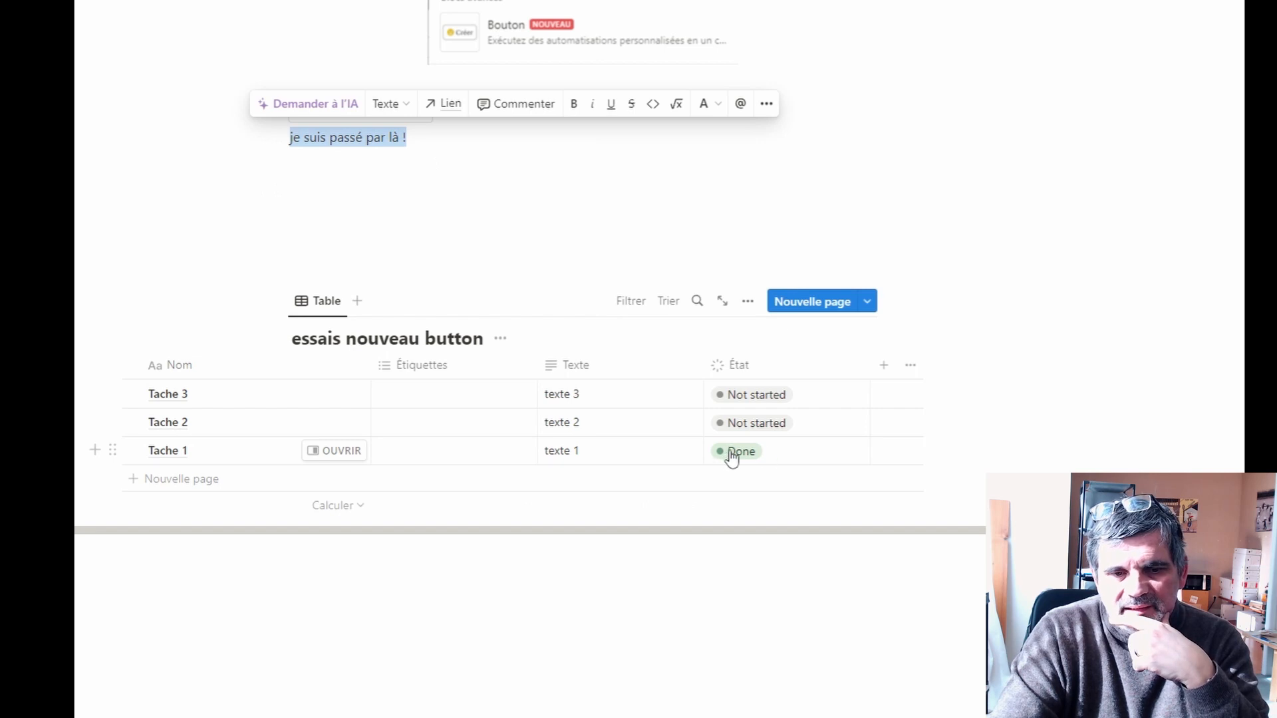
left_click(502, 201)
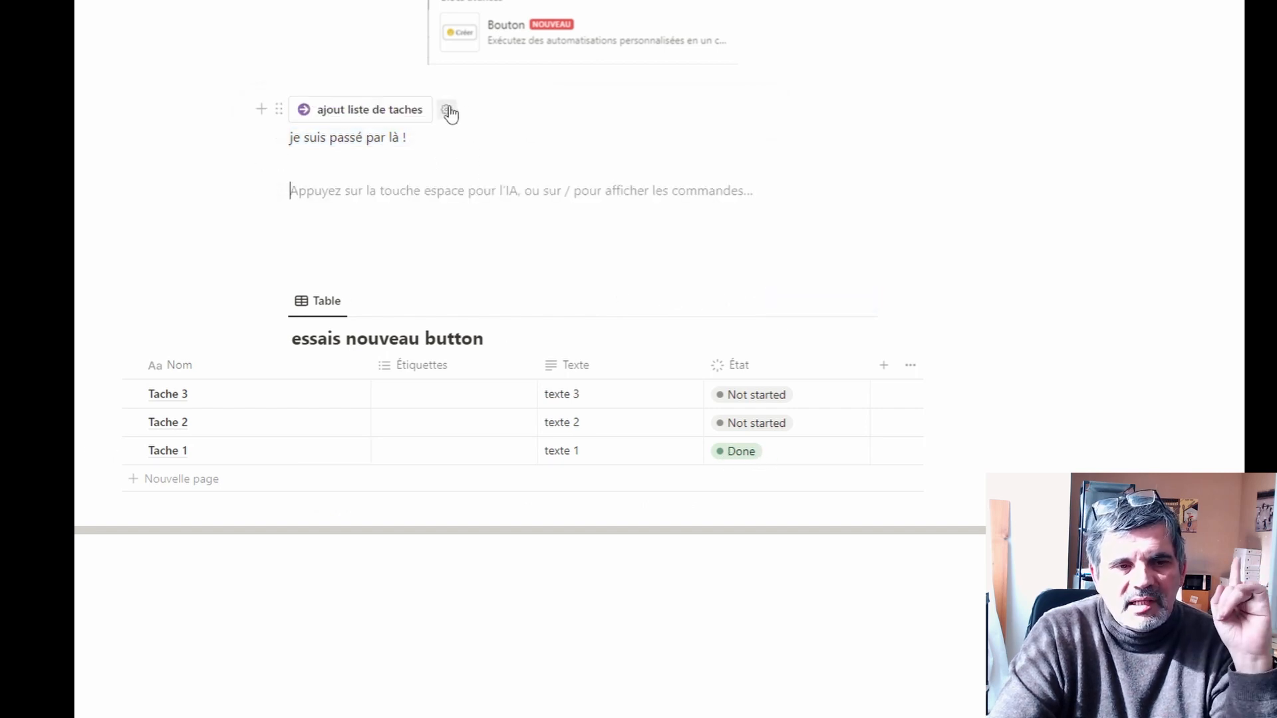
- Reopen the button for editing and add an "Afficher la confirmation" step with the message "C'est votre dernier mot ? JP ?"
left_click(447, 111)
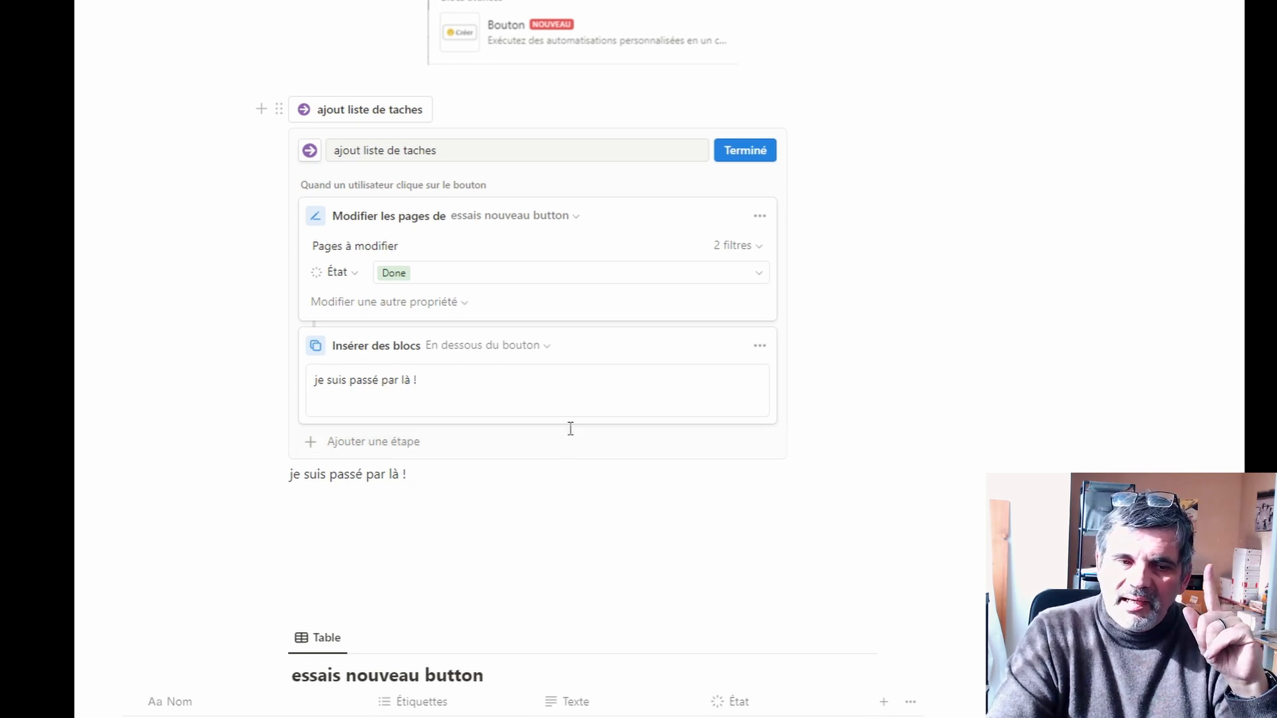
left_click(309, 440)
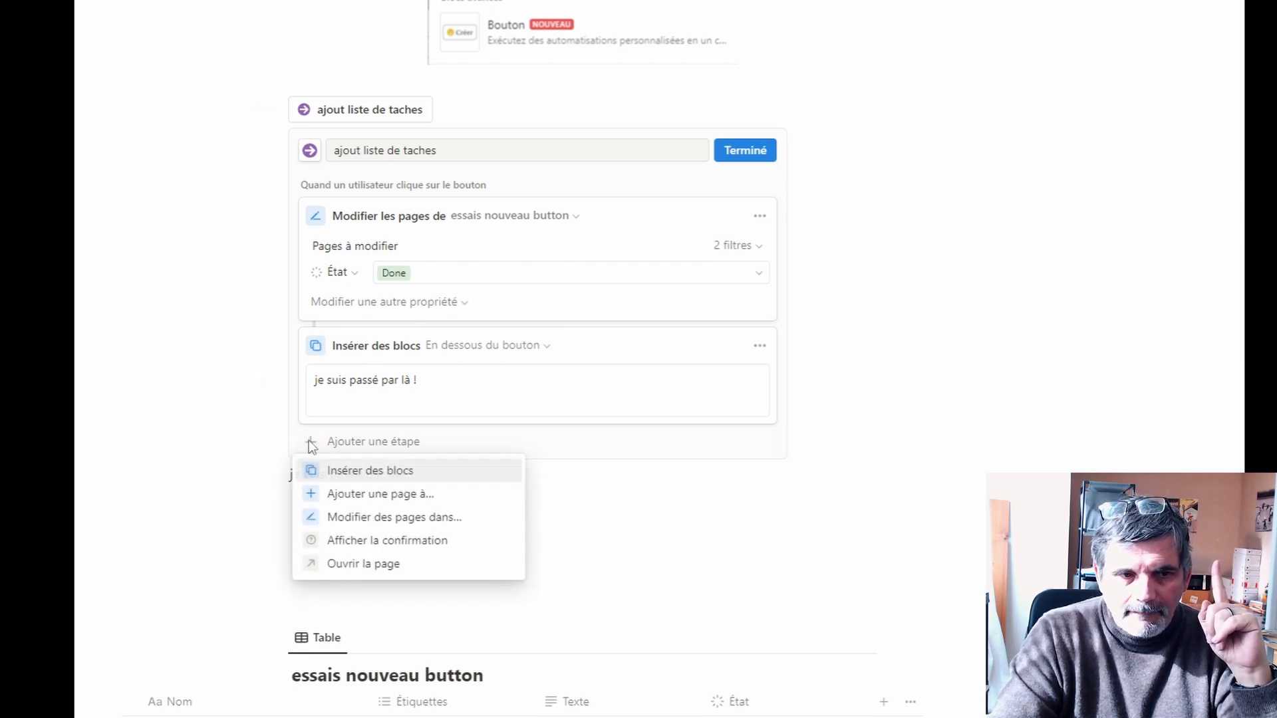
left_click(413, 542)
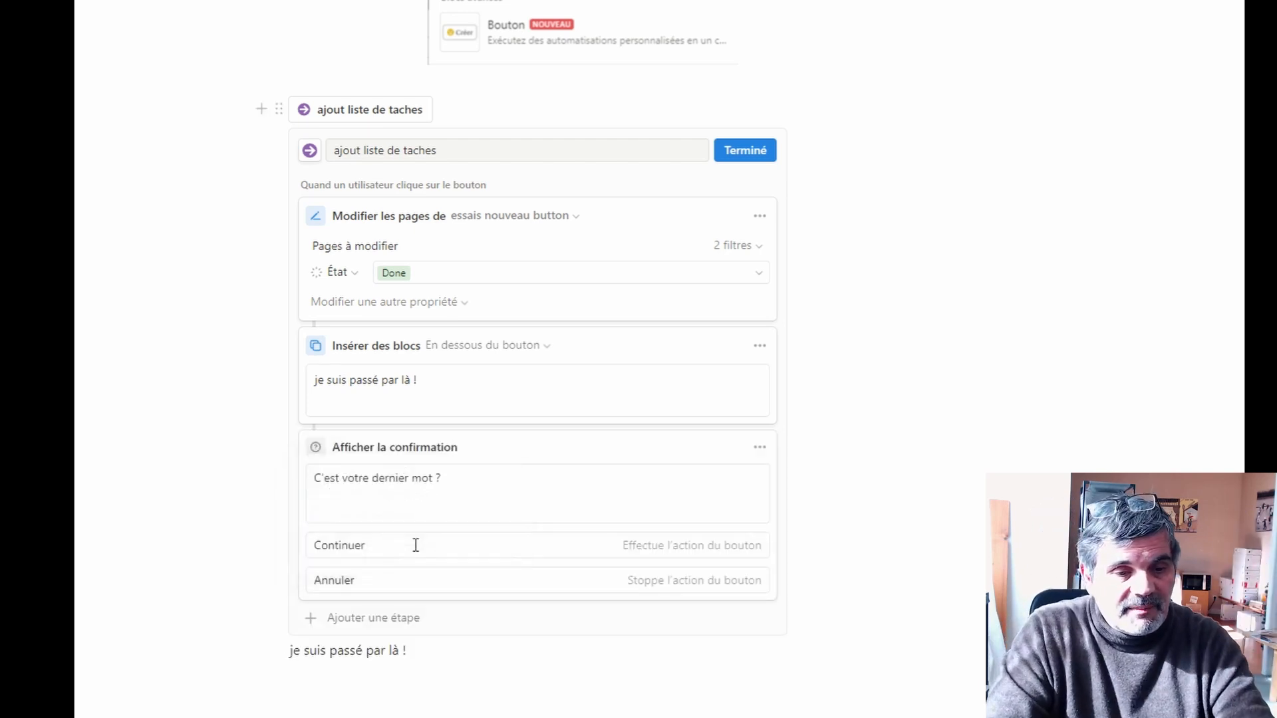
left_click(603, 470)
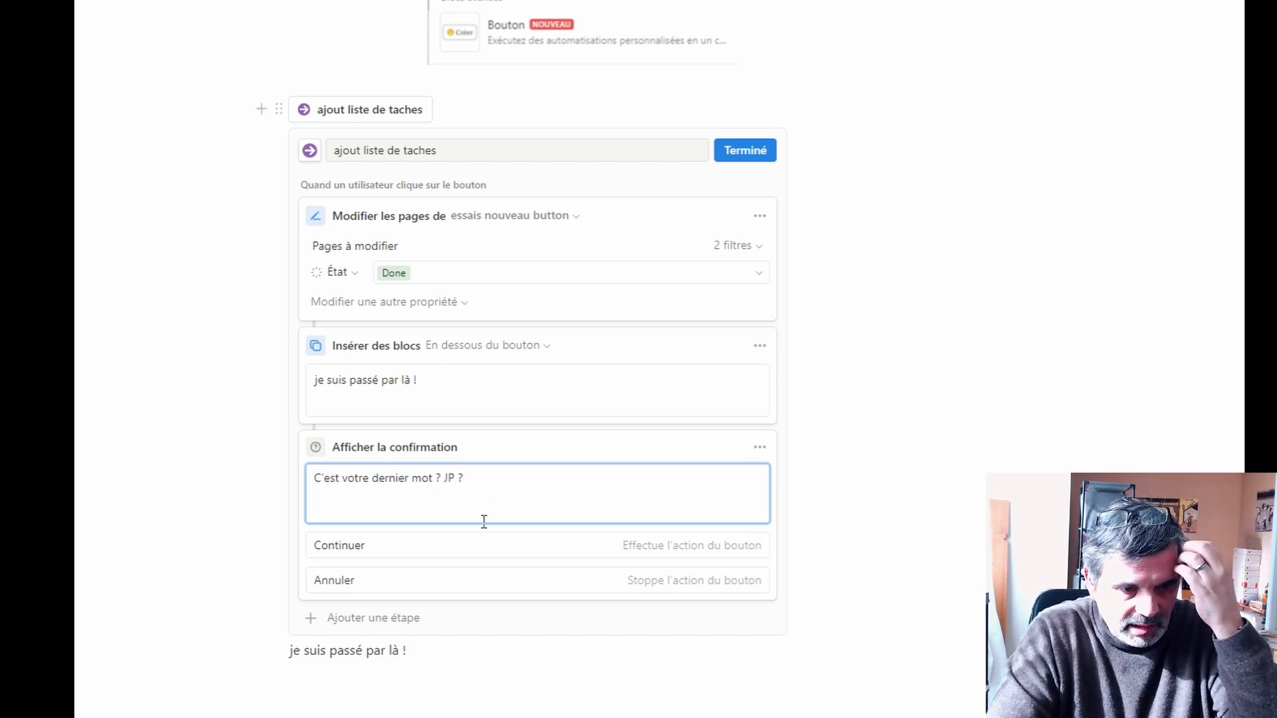
left_click(670, 550)
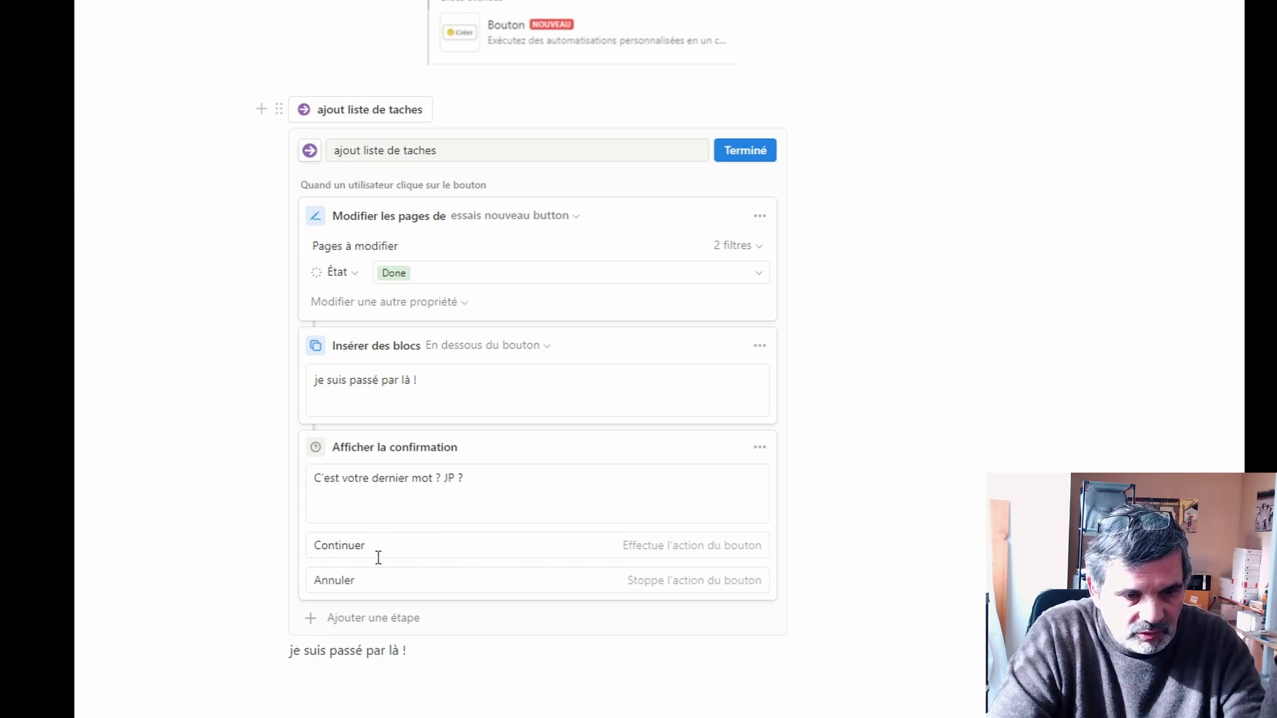
- Keep the Continuer and Annuler labels, move the confirmation step ahead of "Insérer des blocs" and finish editing the button
left_click(367, 545)
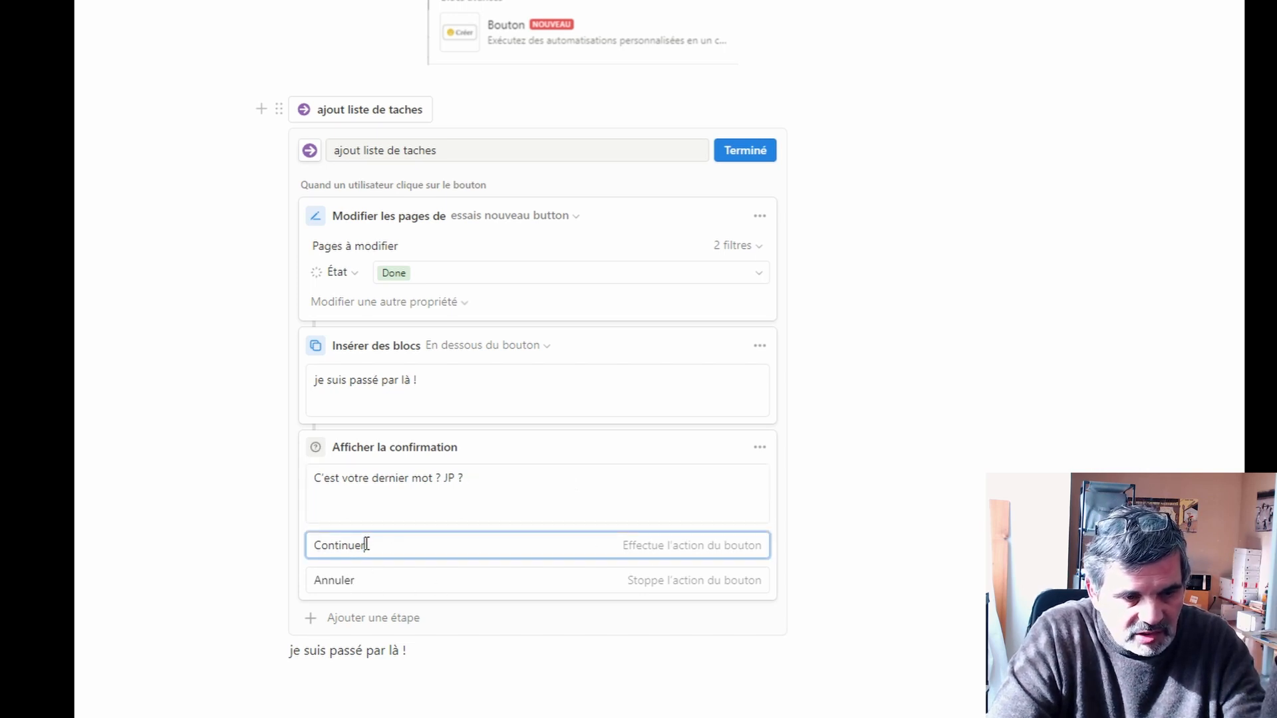
double_click(367, 545)
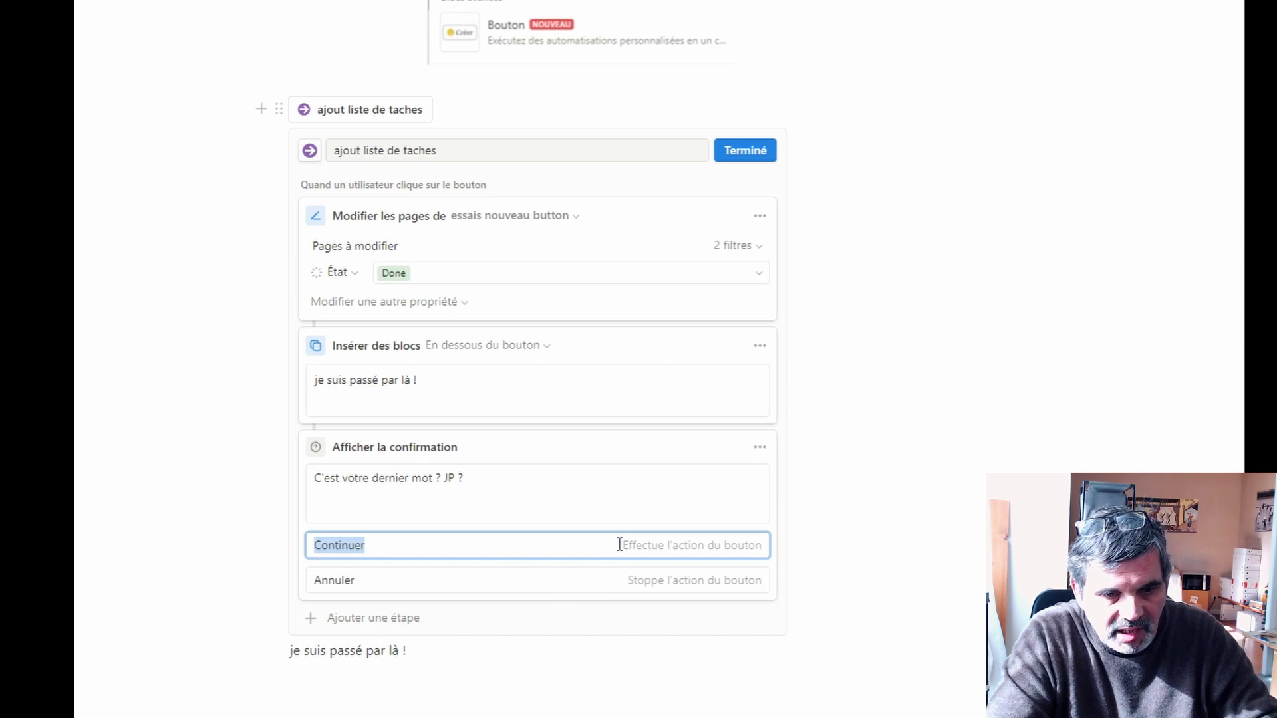
left_click(706, 545)
left_click(632, 584)
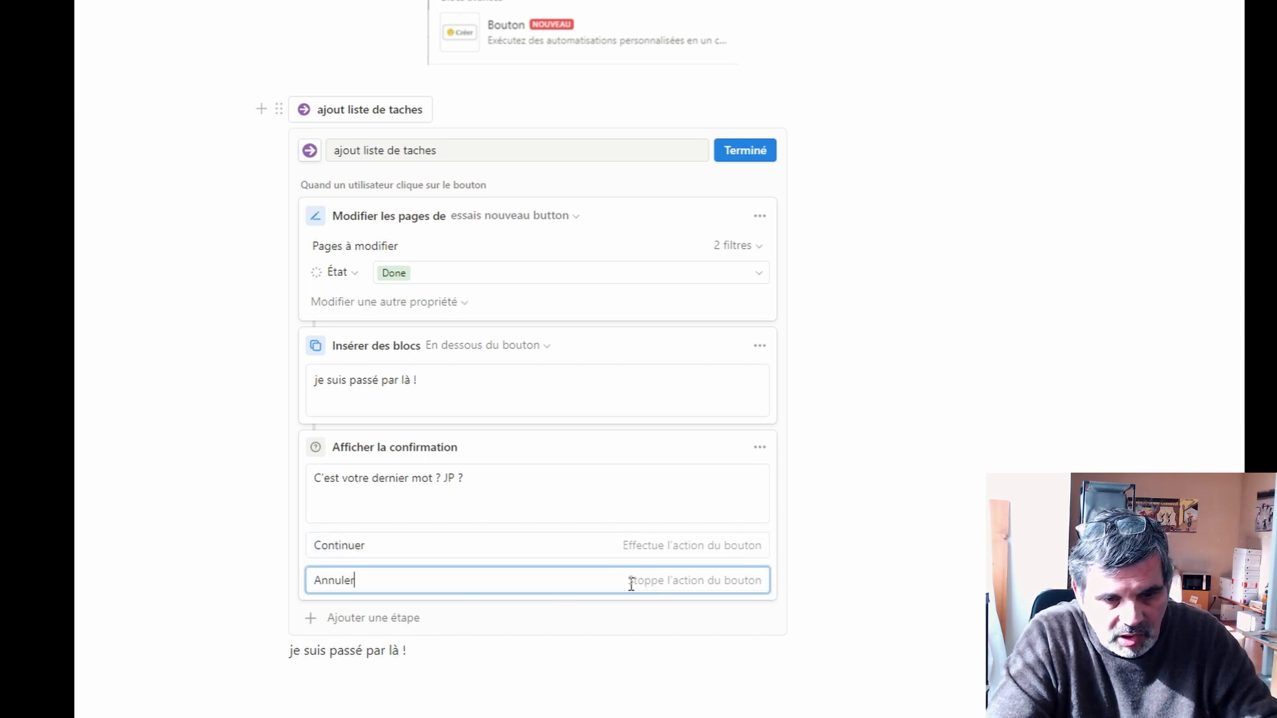
left_click(556, 499)
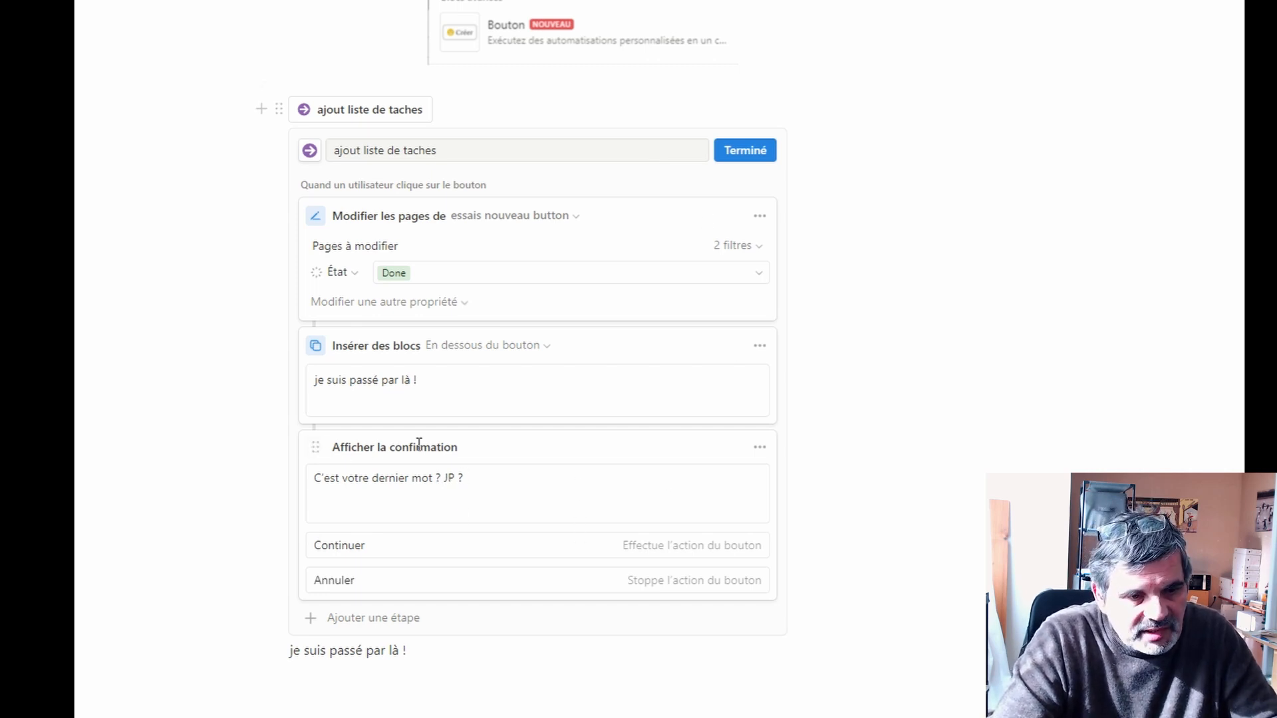
left_click_drag(315, 447, 311, 340)
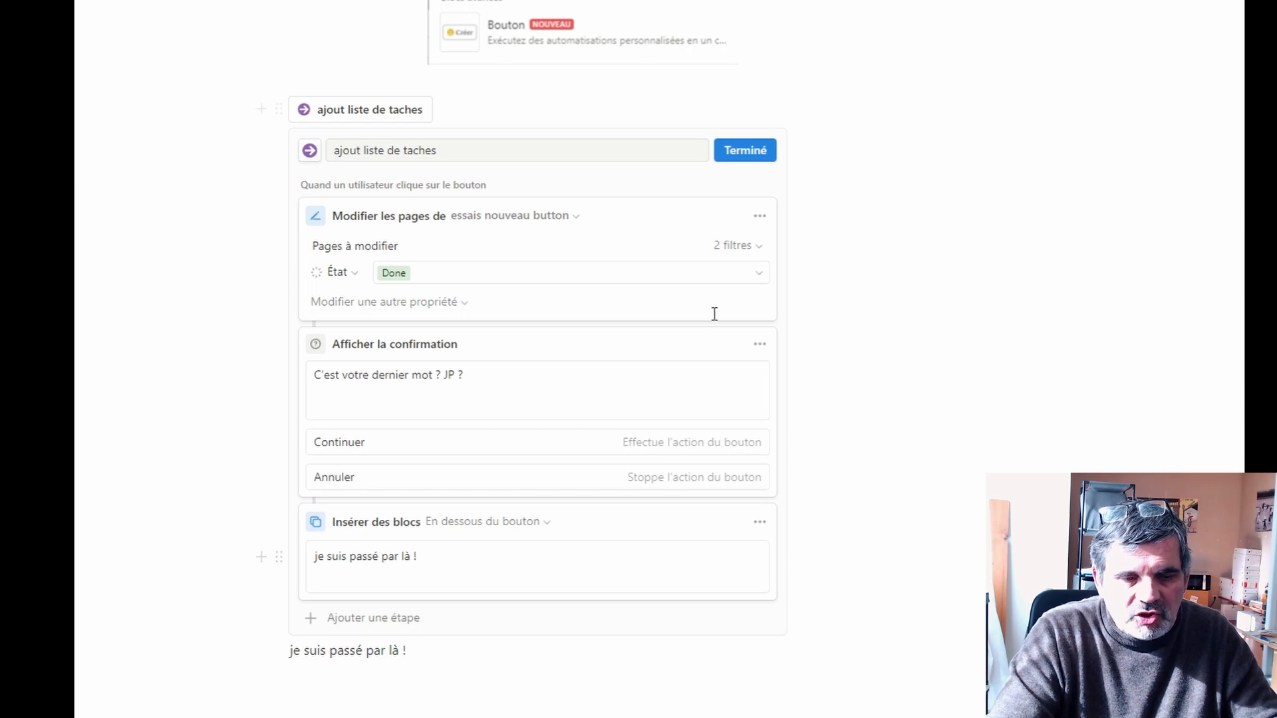
left_click(736, 154)
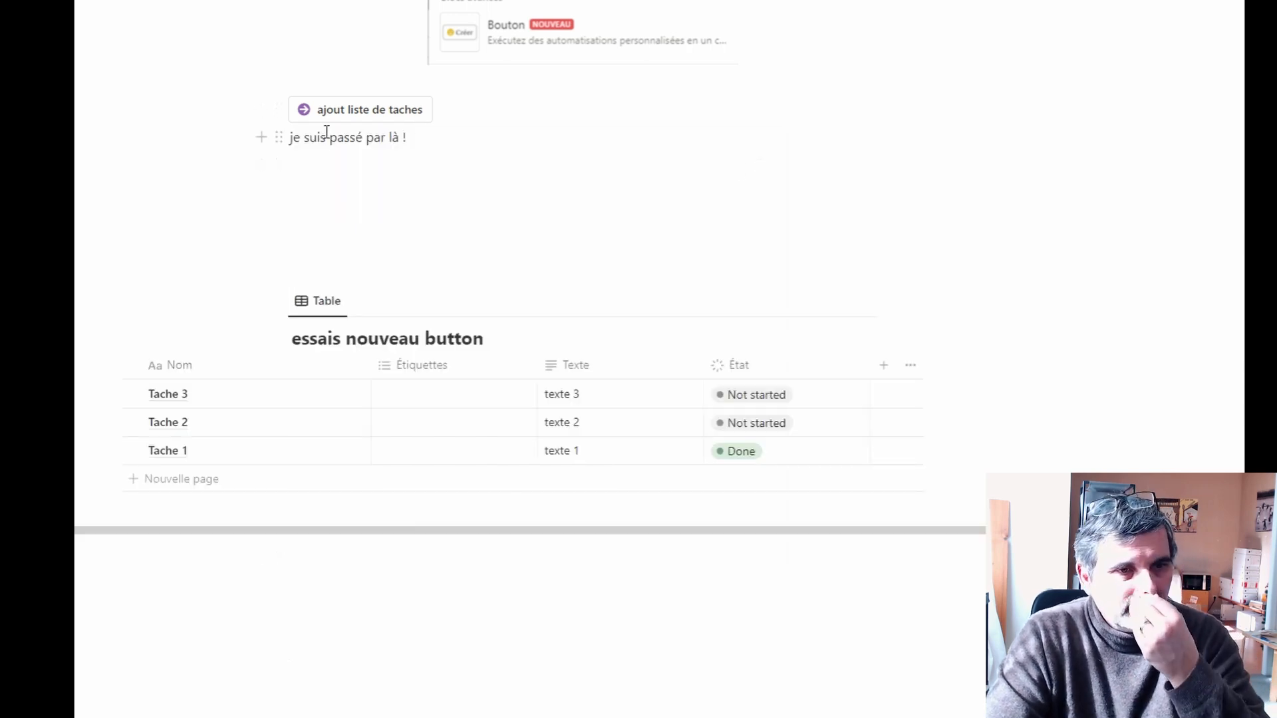
- Run the button once accepting the confirmation with Continuer, and once more cancelling it with Annuler
left_click(377, 112)
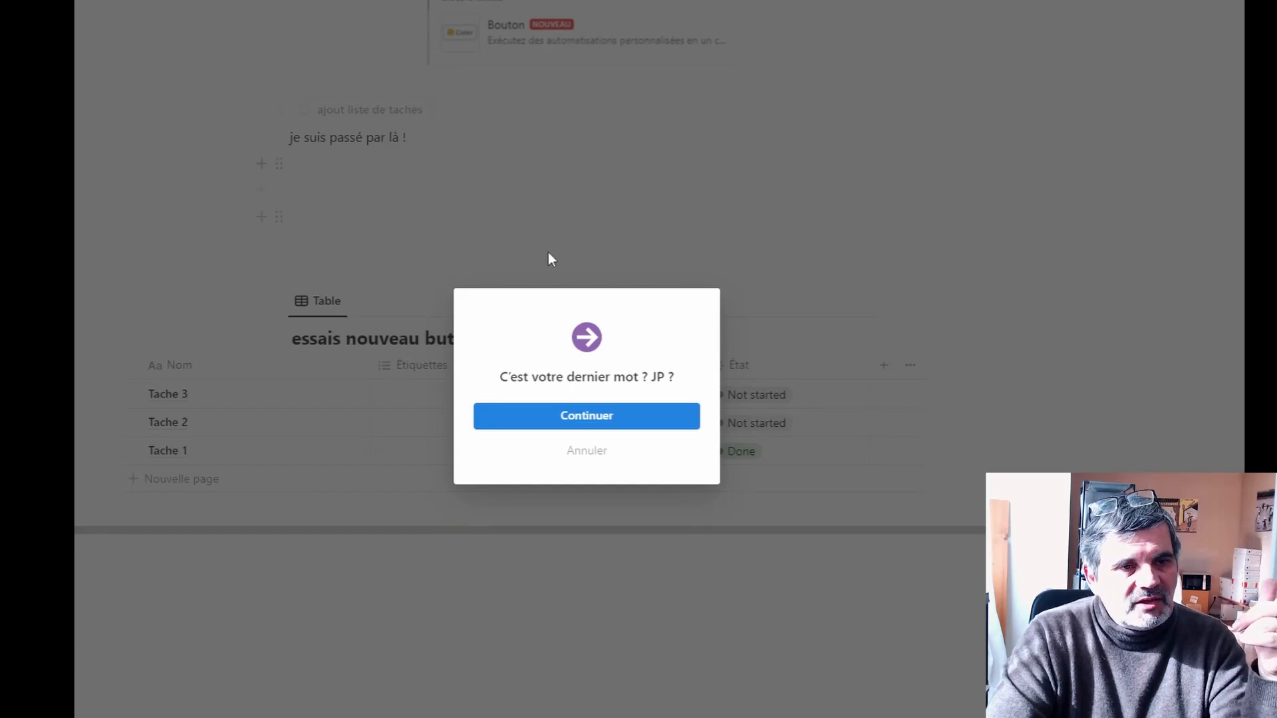
left_click(589, 418)
left_click_drag(427, 138, 289, 138)
left_click(507, 194)
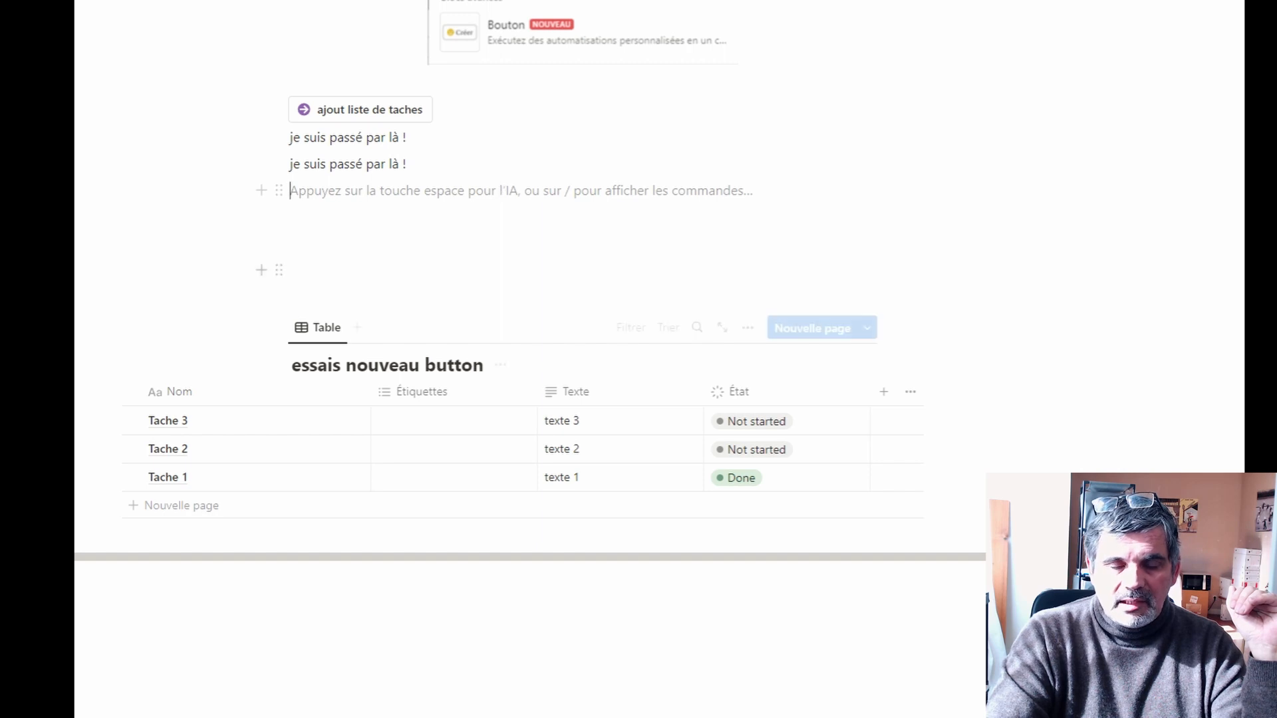
left_click(532, 231)
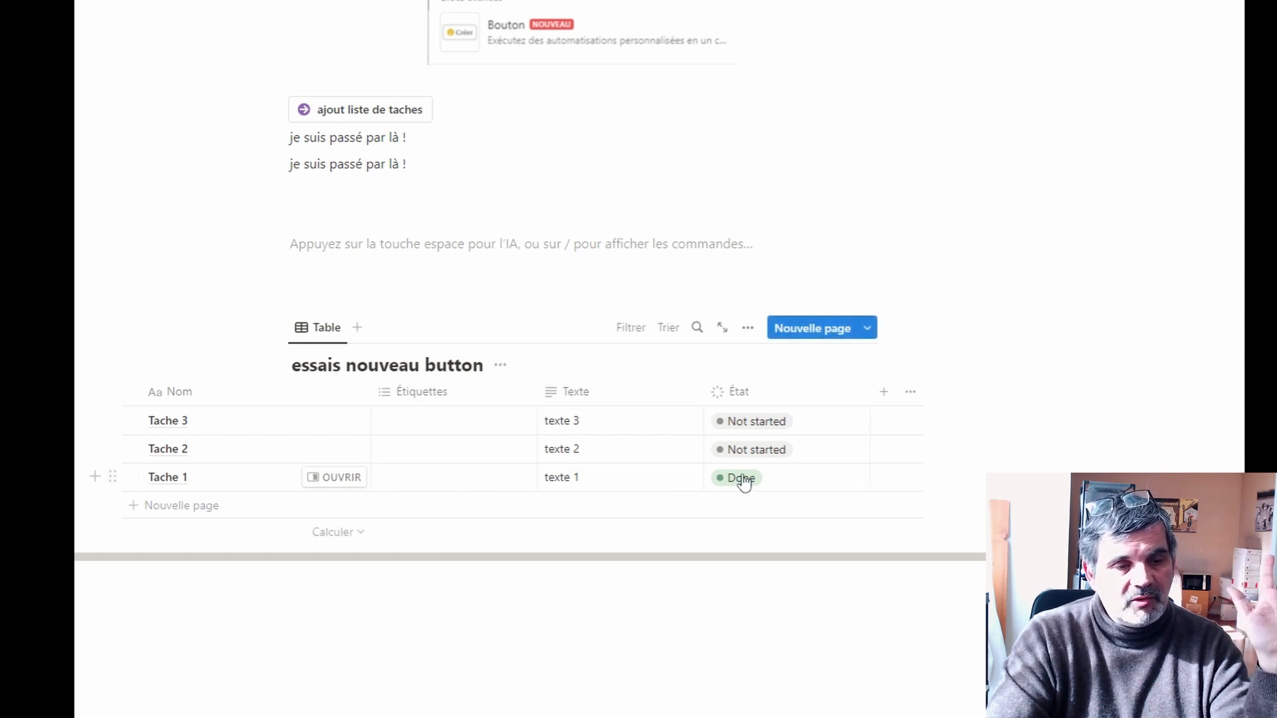
left_click(368, 108)
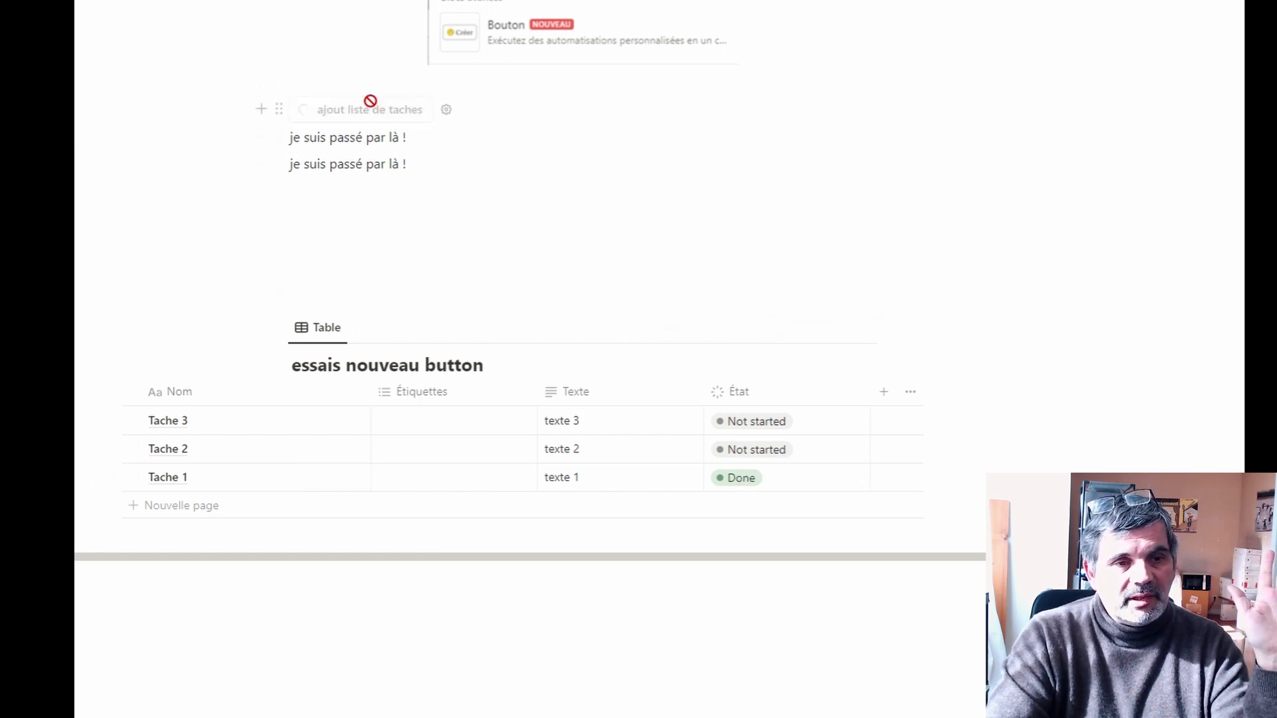
left_click(588, 453)
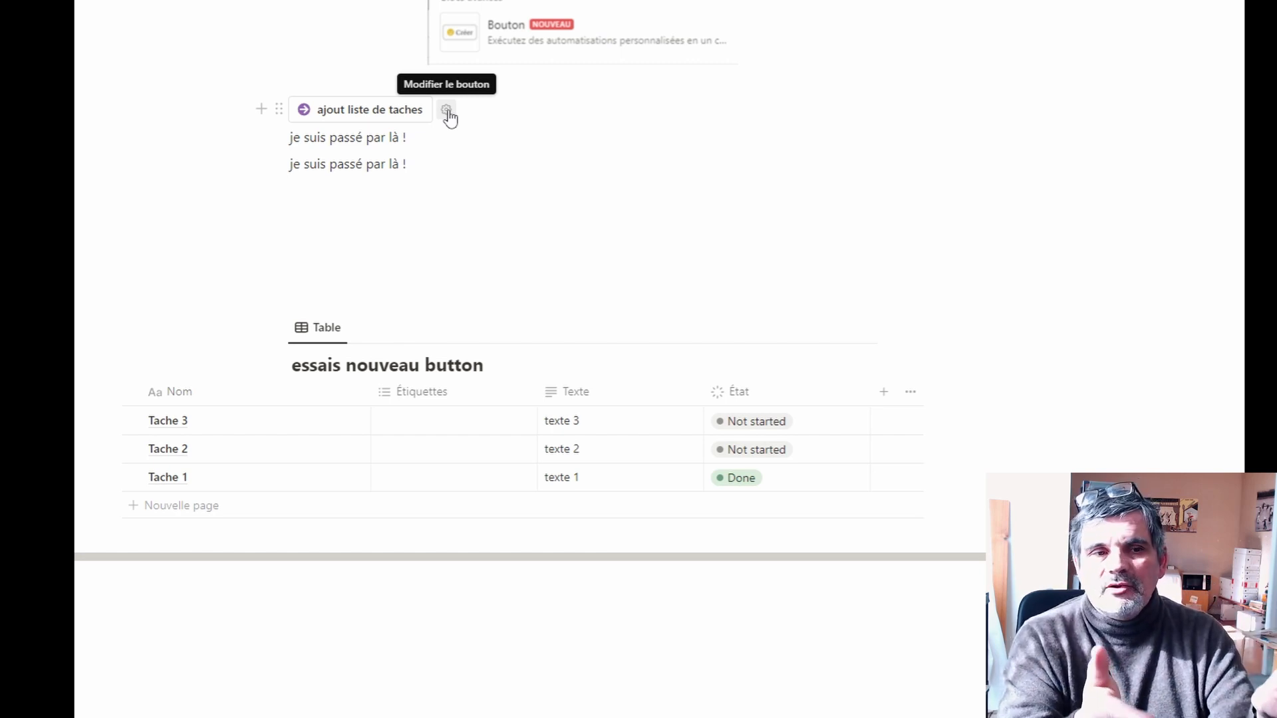
- Reopen the button for editing and switch the property changed by its "Modifier les pages" step to Texte
scroll(567, 126, "up", 5)
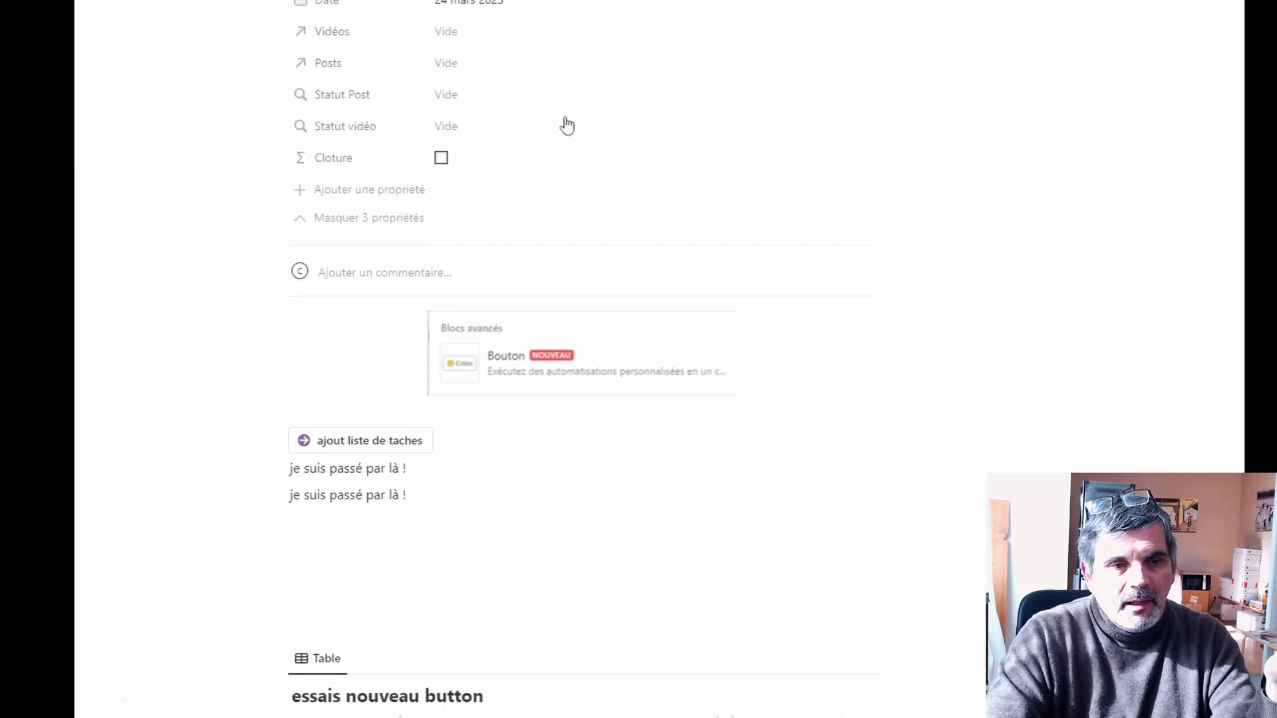
left_click(447, 444)
scroll(449, 447, "down", 4)
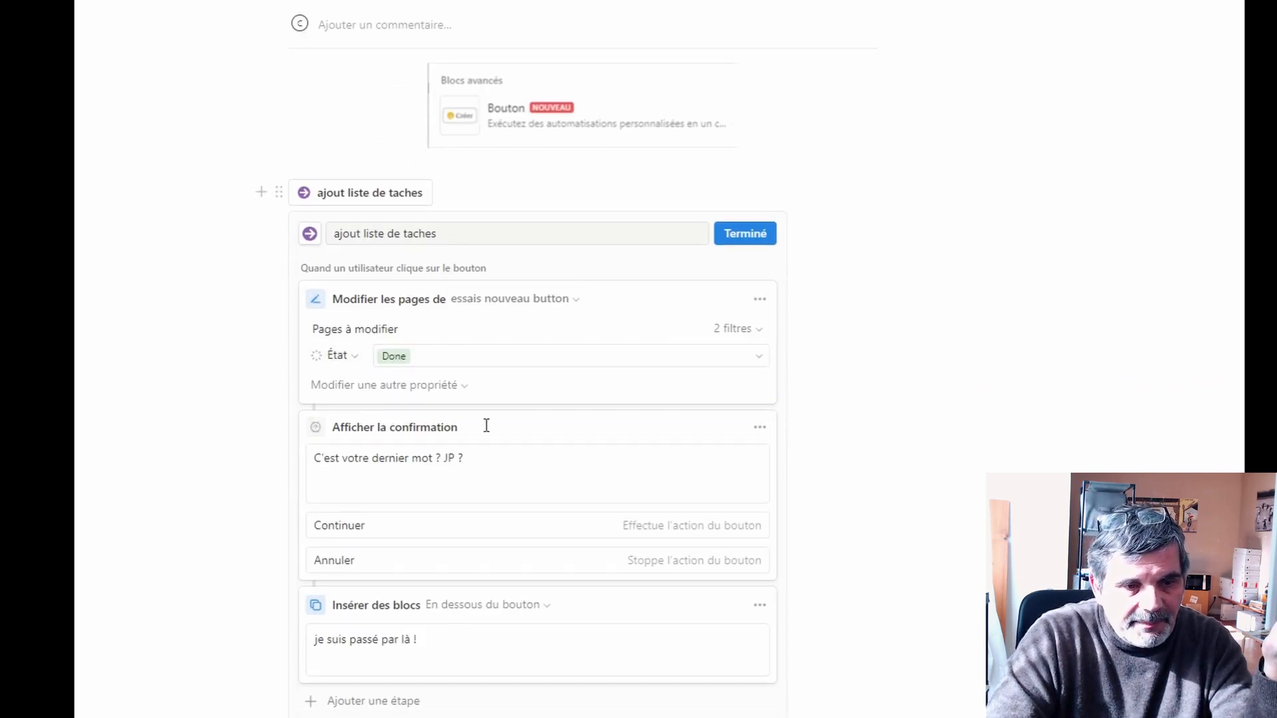
left_click(349, 357)
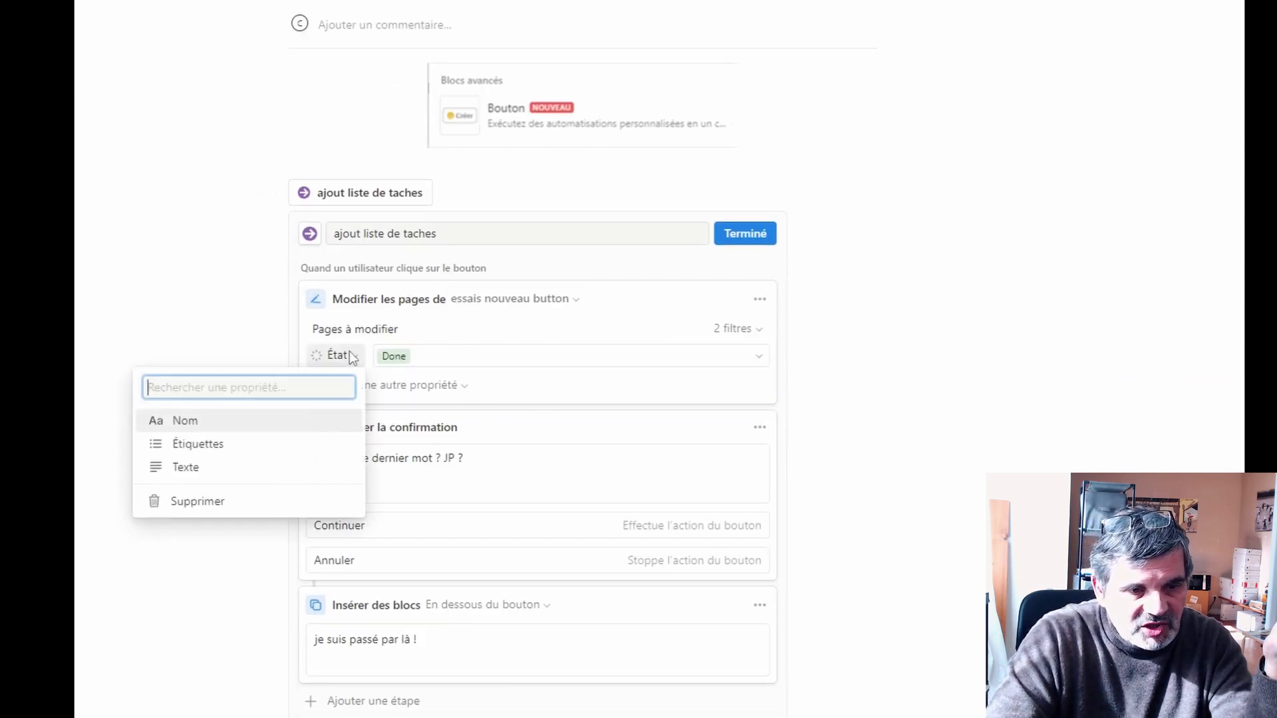
left_click(188, 468)
left_click(420, 357)
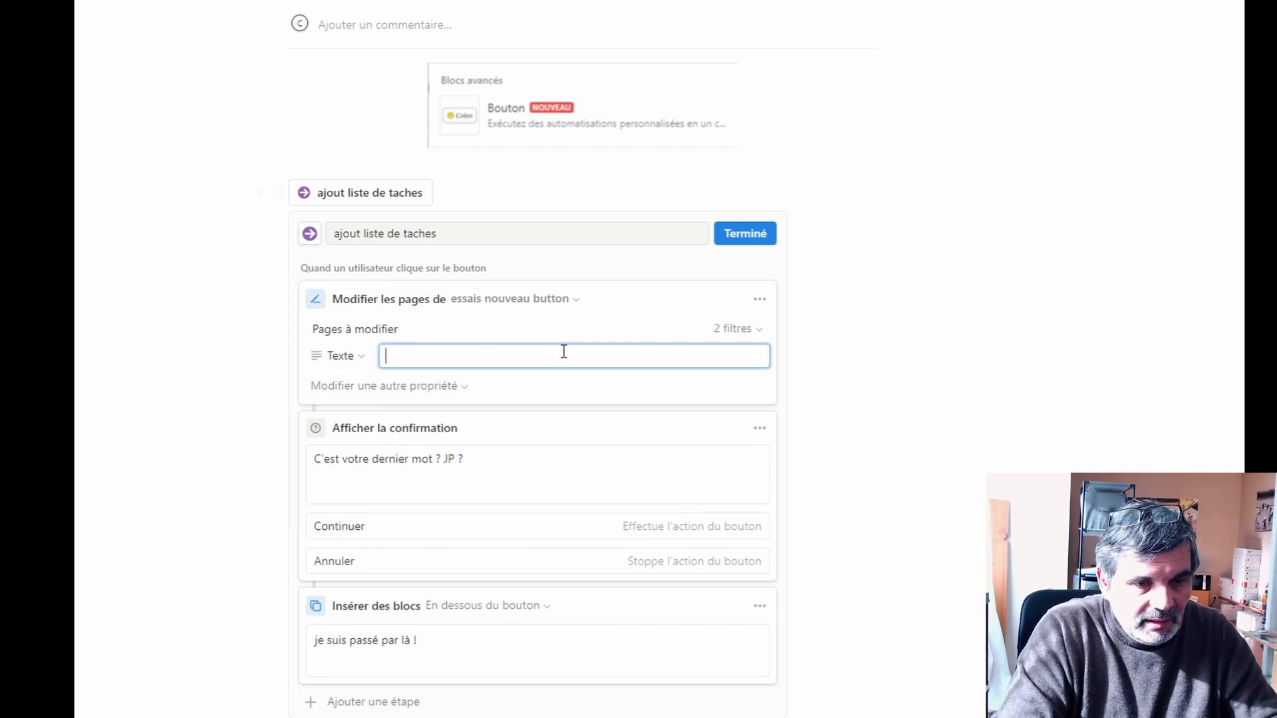
type("@")
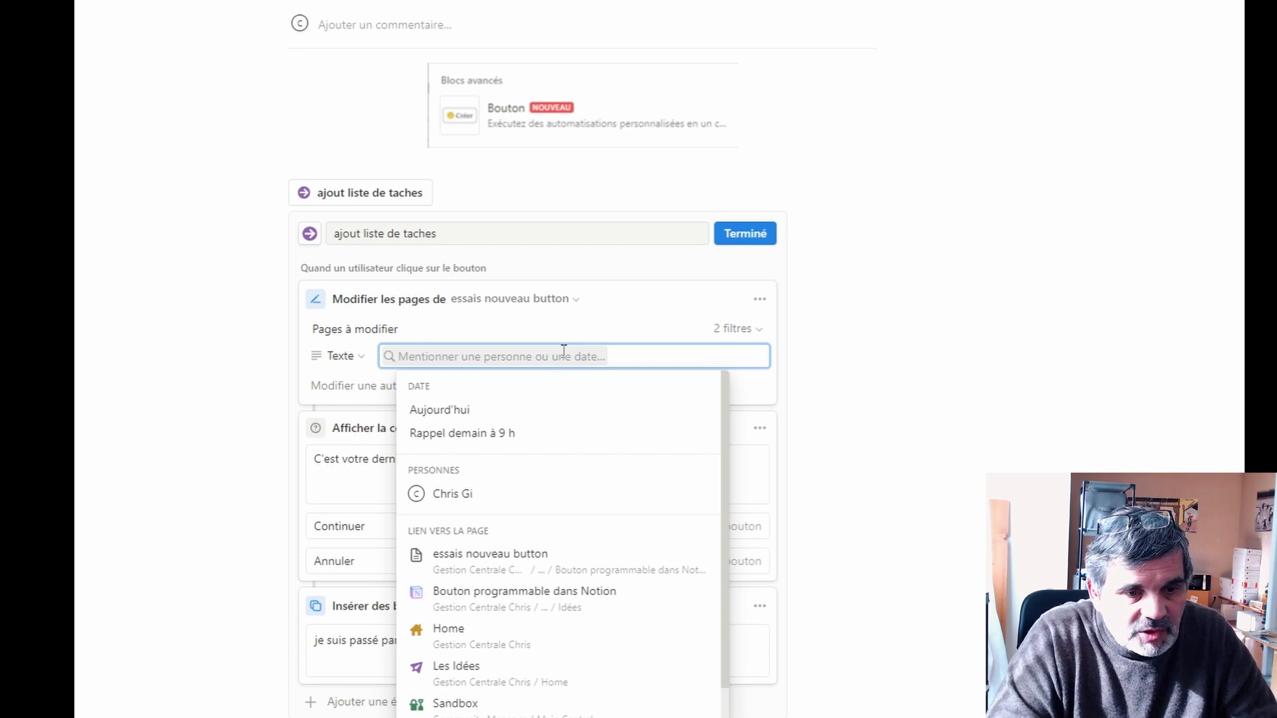
left_click(450, 410)
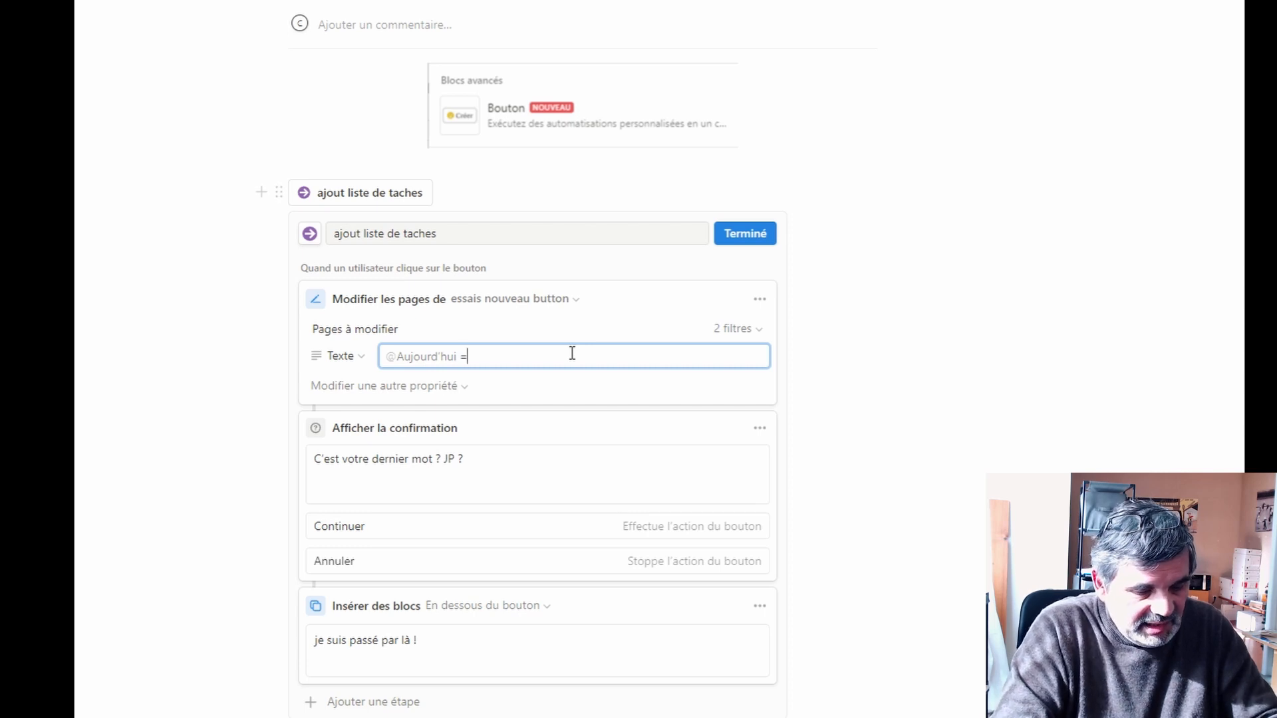
type("=")
key("BackSpace")
key("BackSpace")
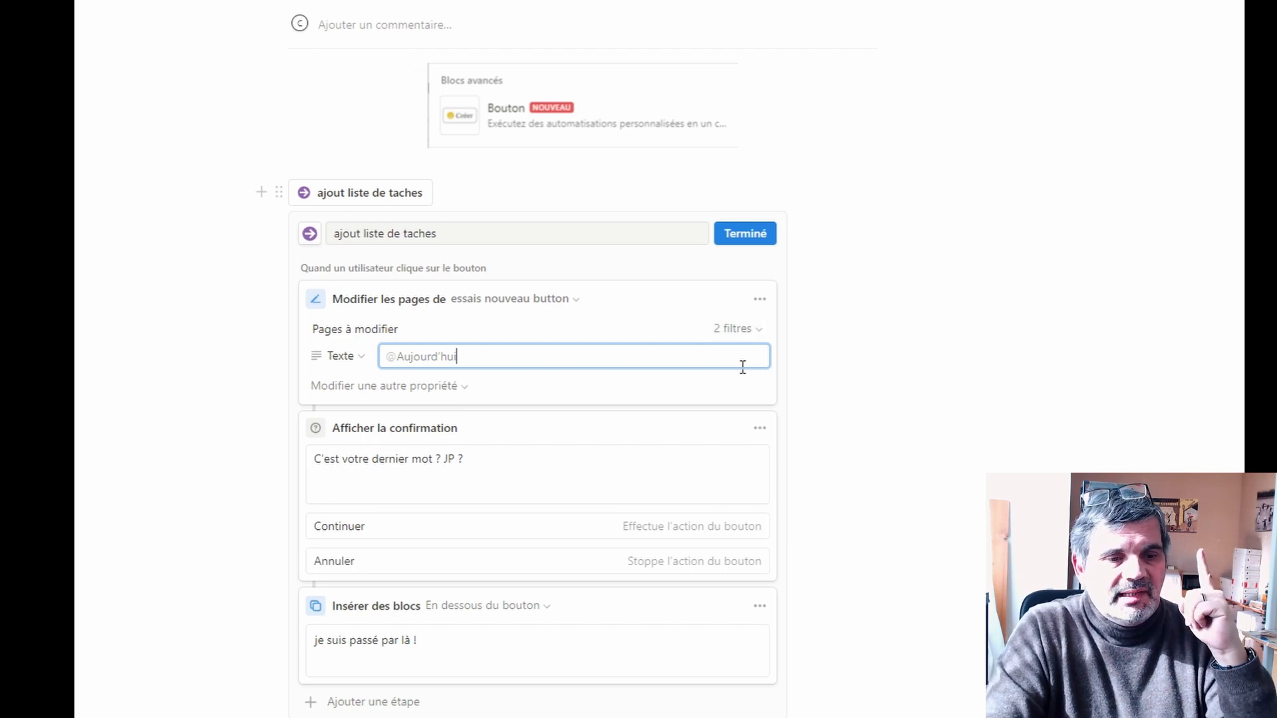
scroll(562, 459, "down", 2)
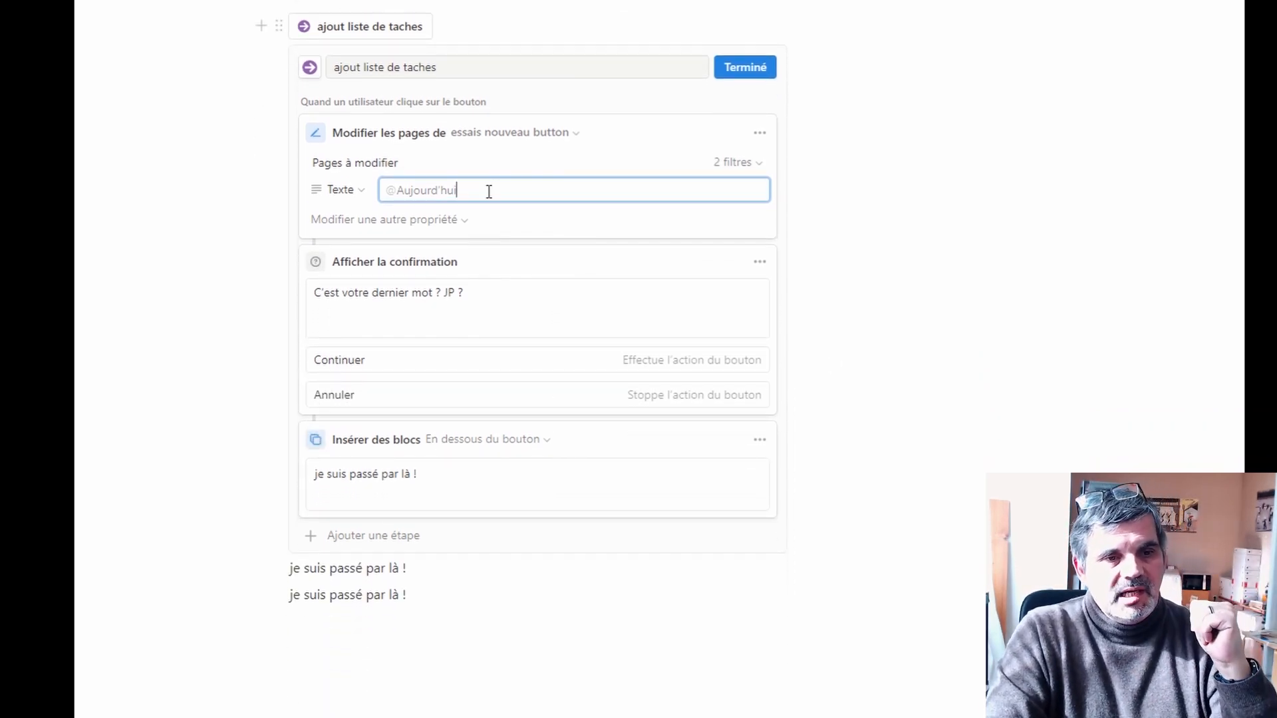
left_click(996, 302)
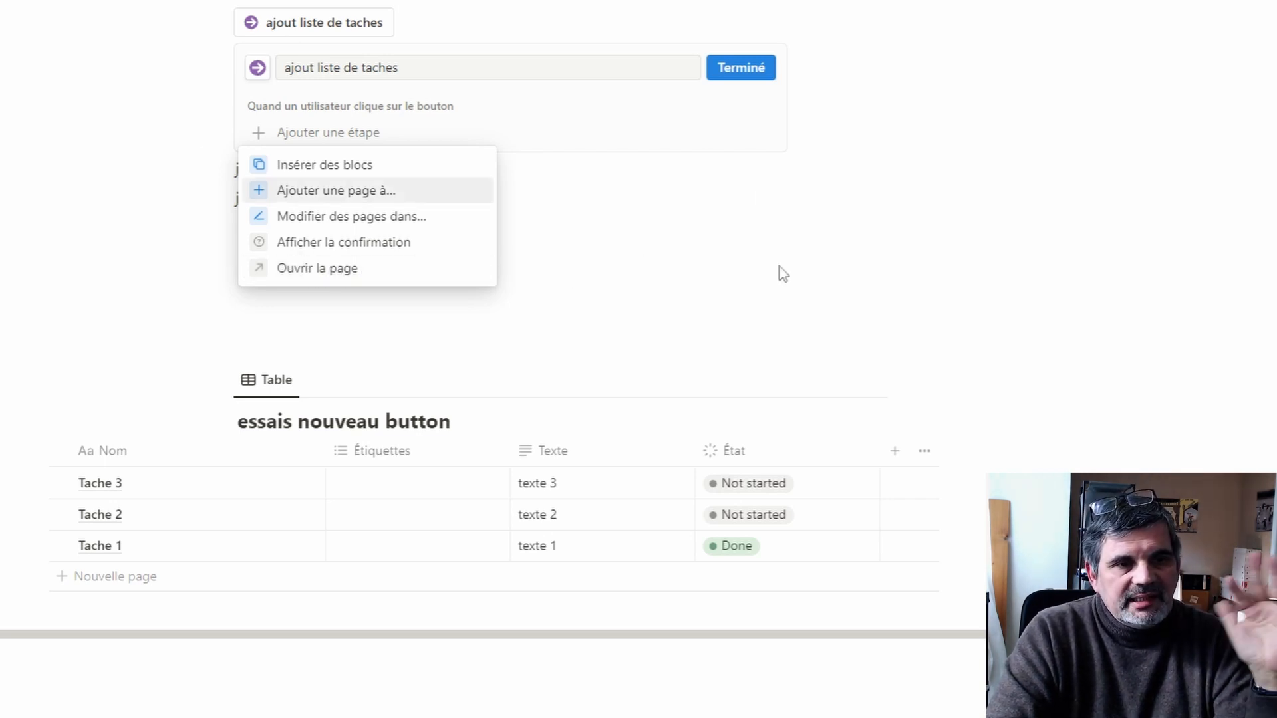
left_click(336, 269)
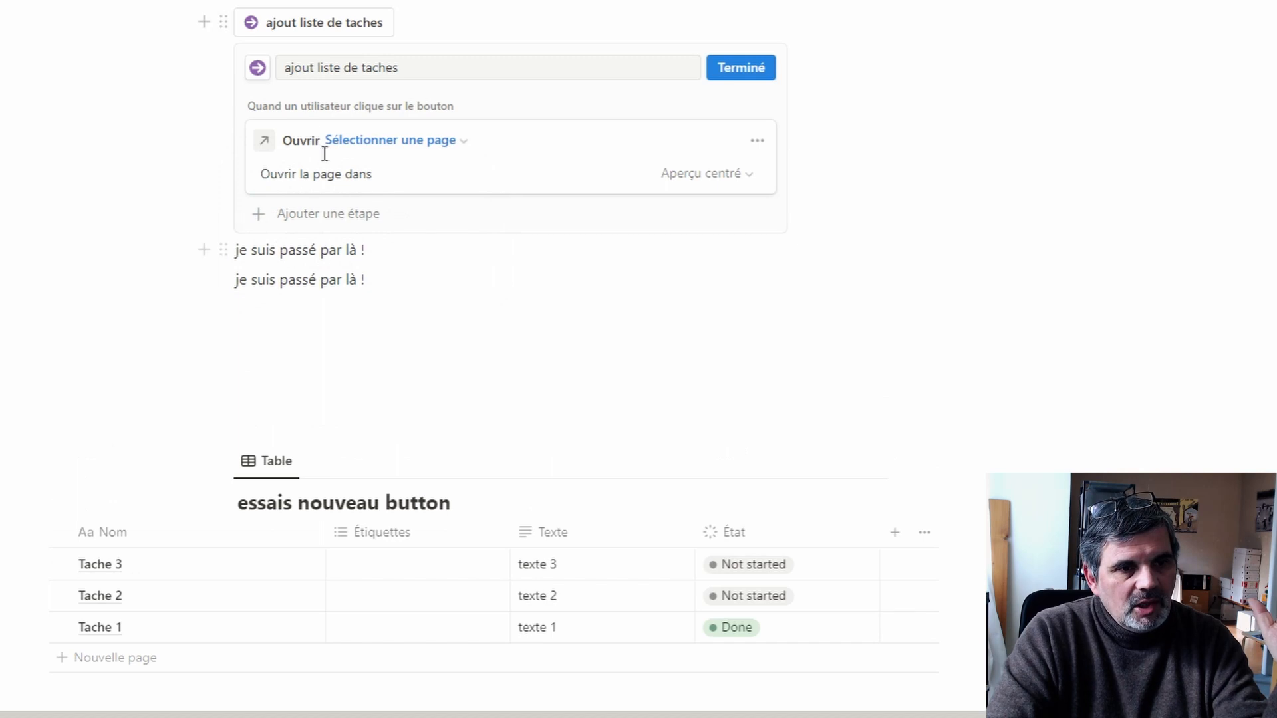
left_click(446, 144)
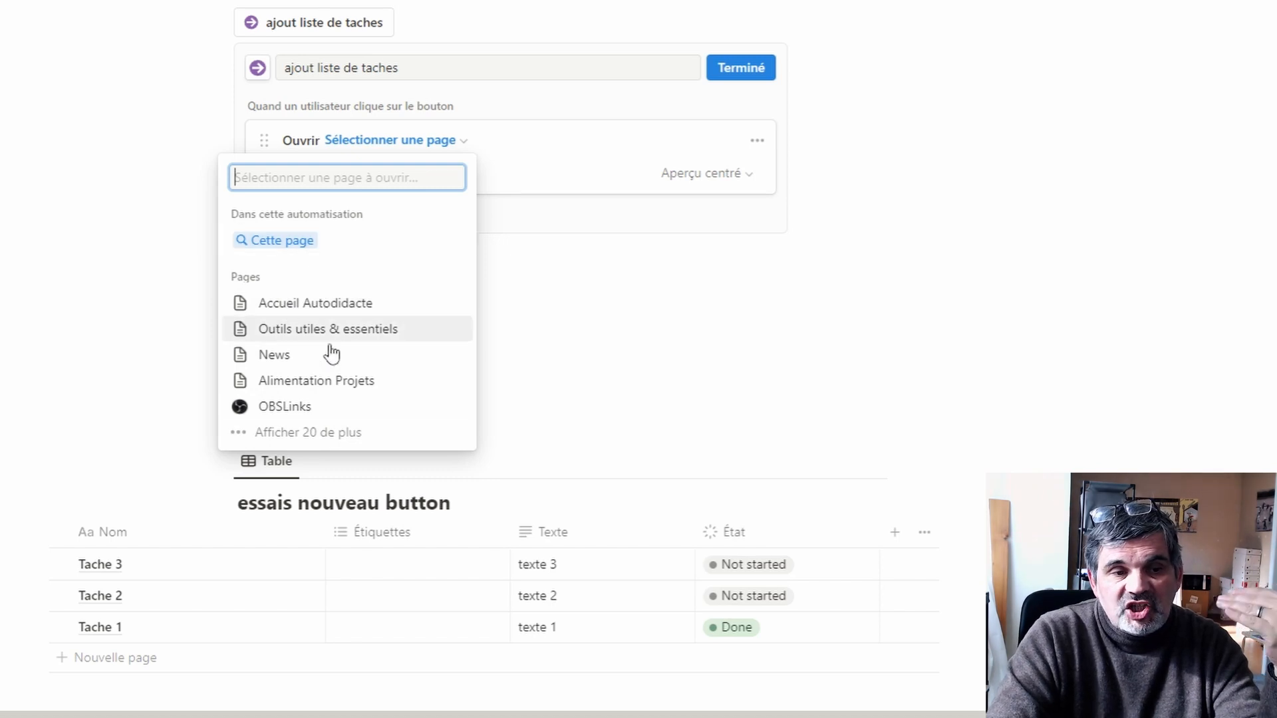
left_click(659, 298)
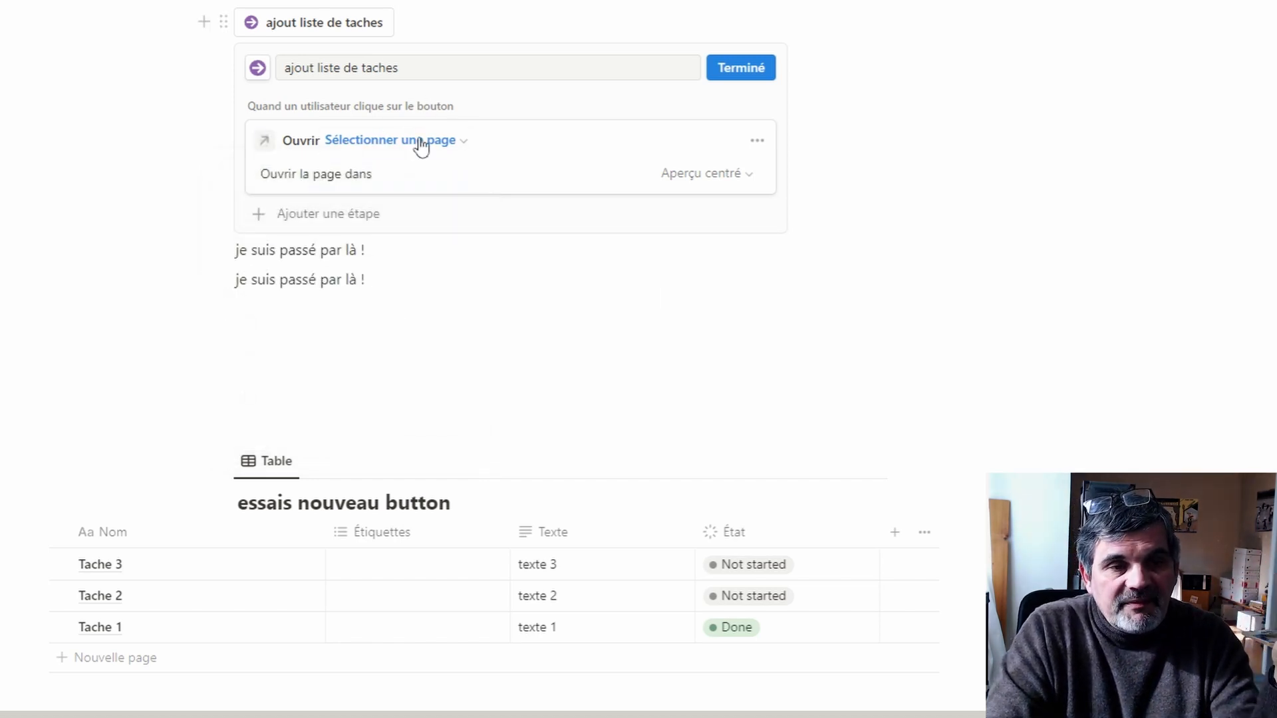
left_click(759, 143)
left_click(706, 274)
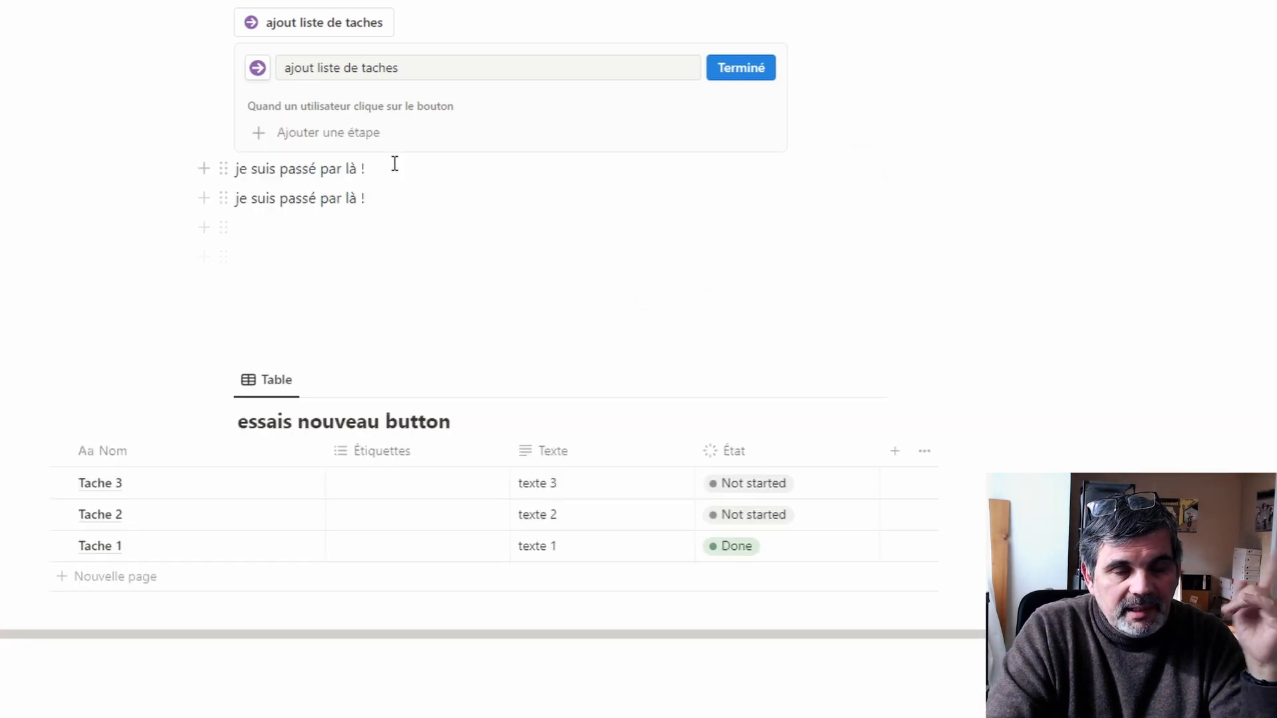
- Add an "Ajouter une page à" step targeting the essais nouveau button database, with the Nom "page 45"
left_click(333, 135)
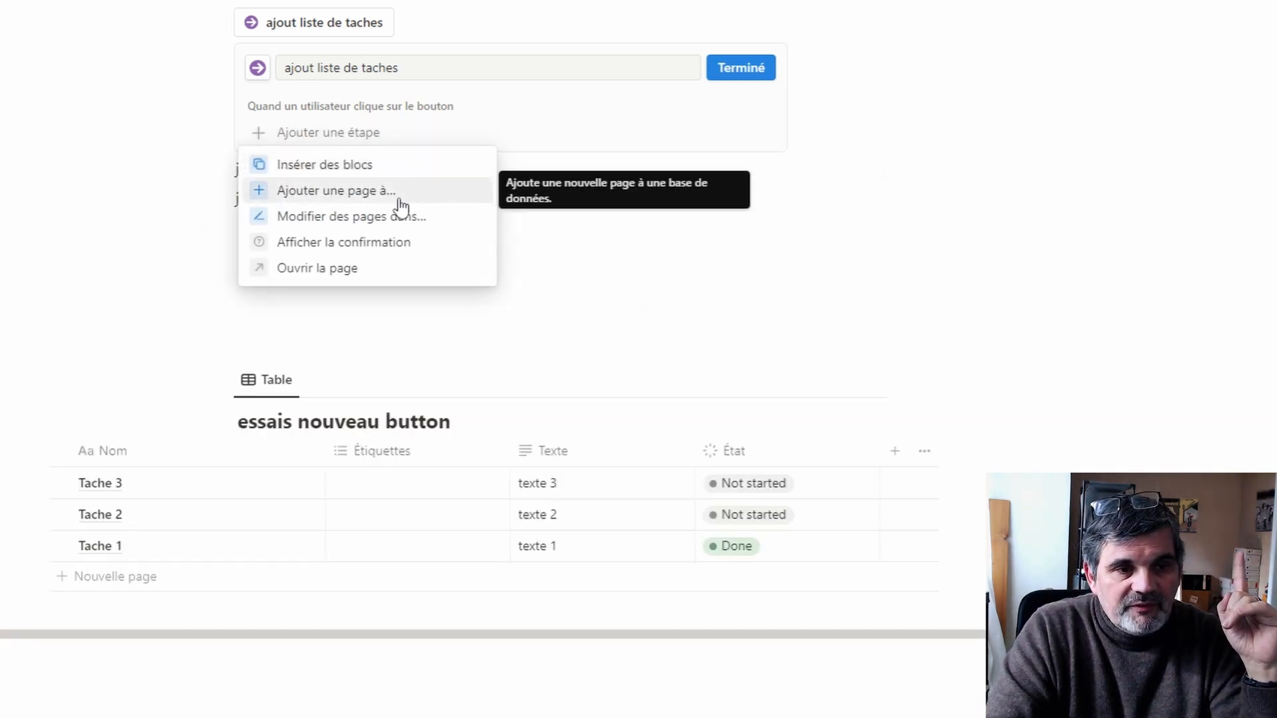
left_click(340, 192)
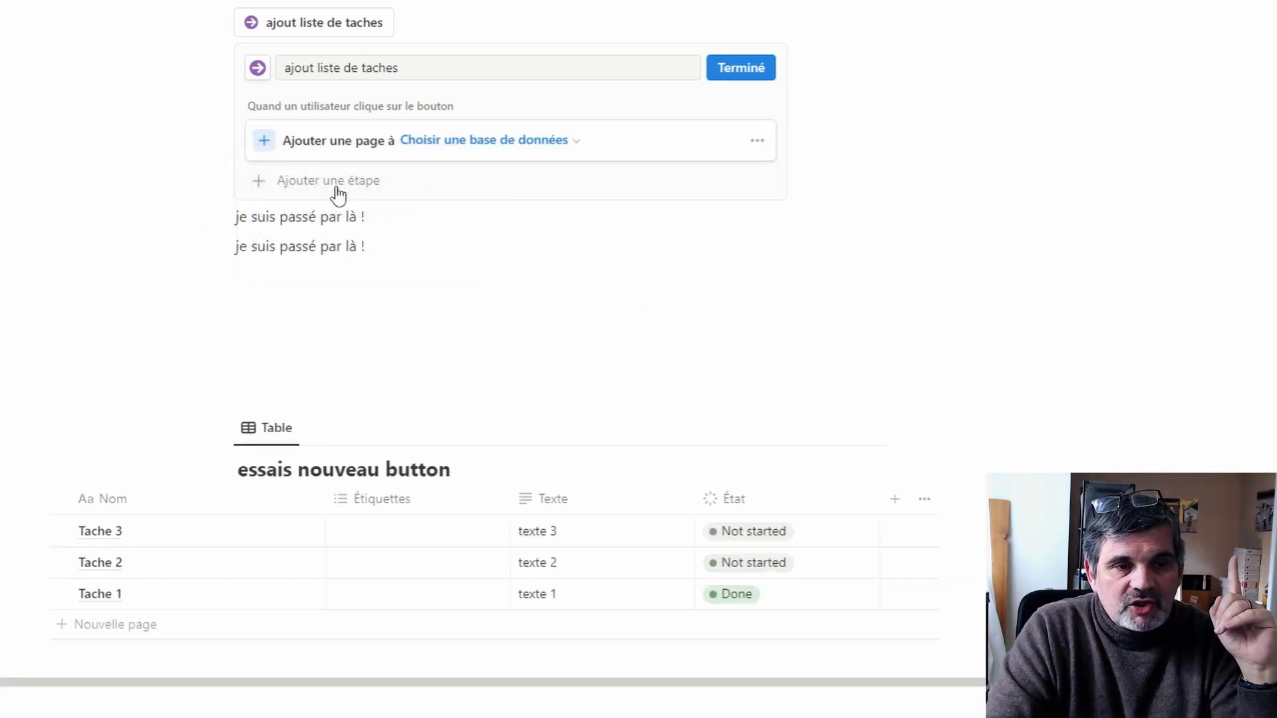
left_click(485, 140)
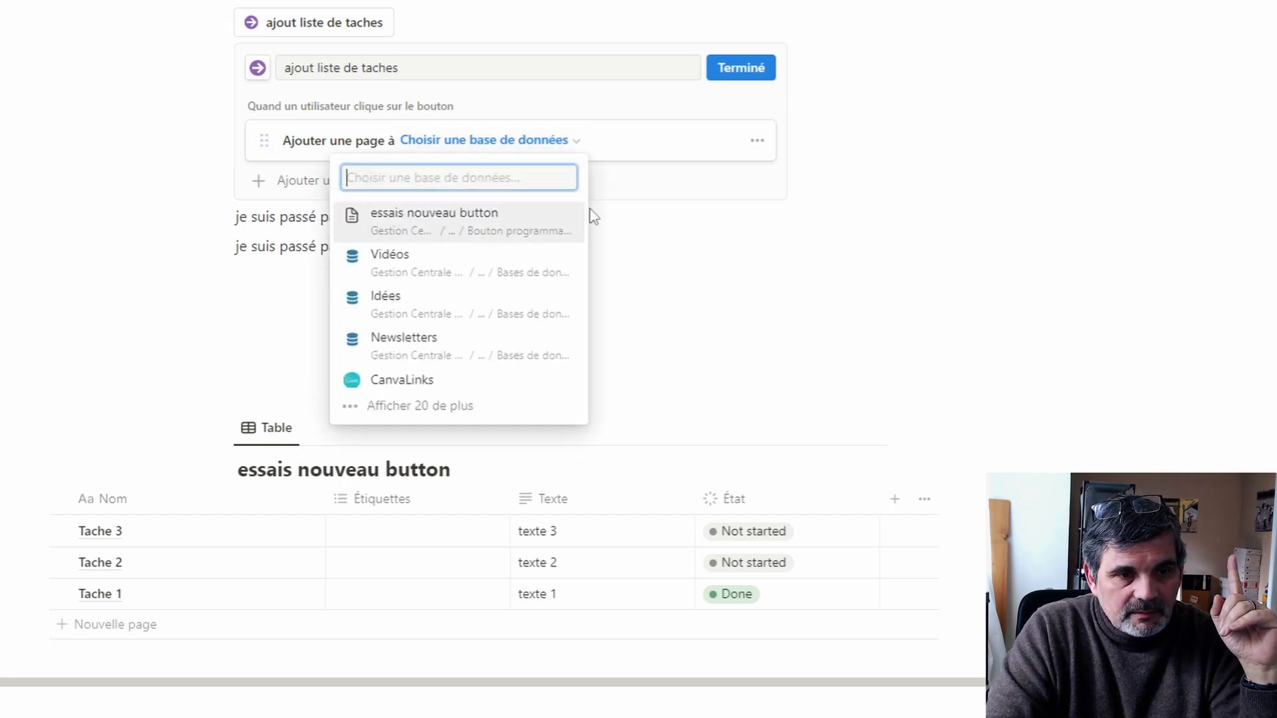
left_click(444, 223)
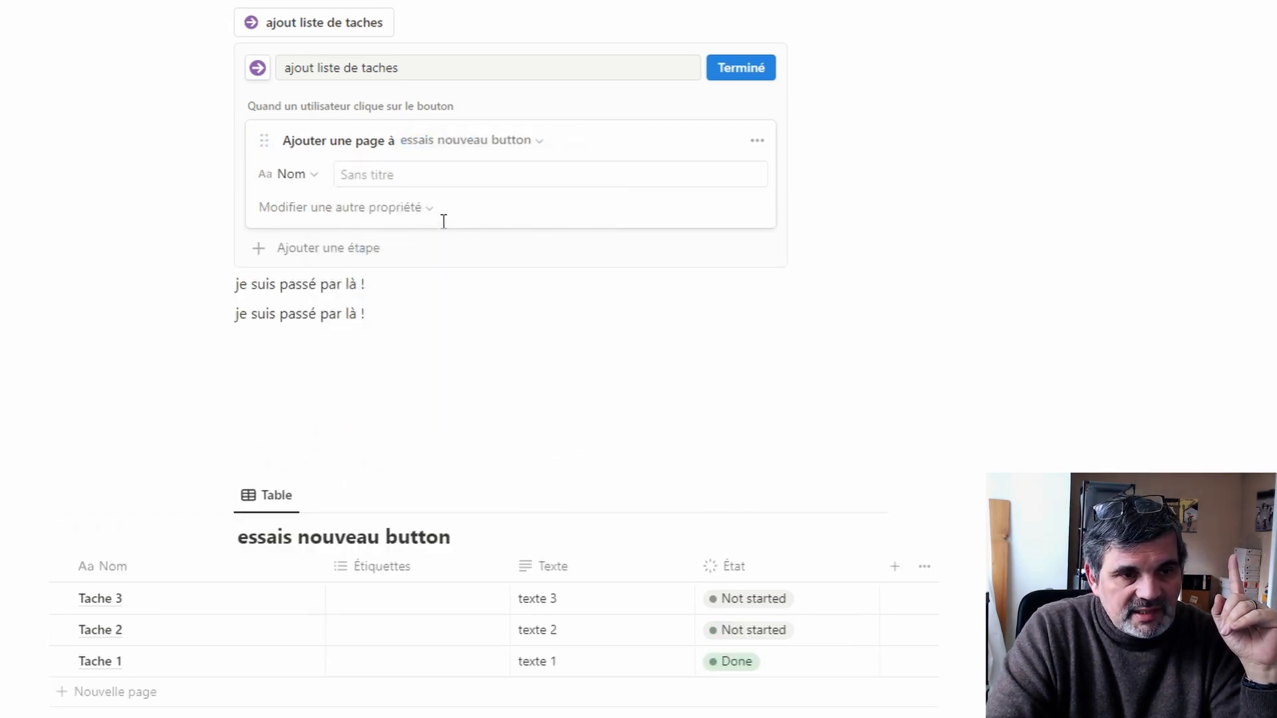
left_click(416, 171)
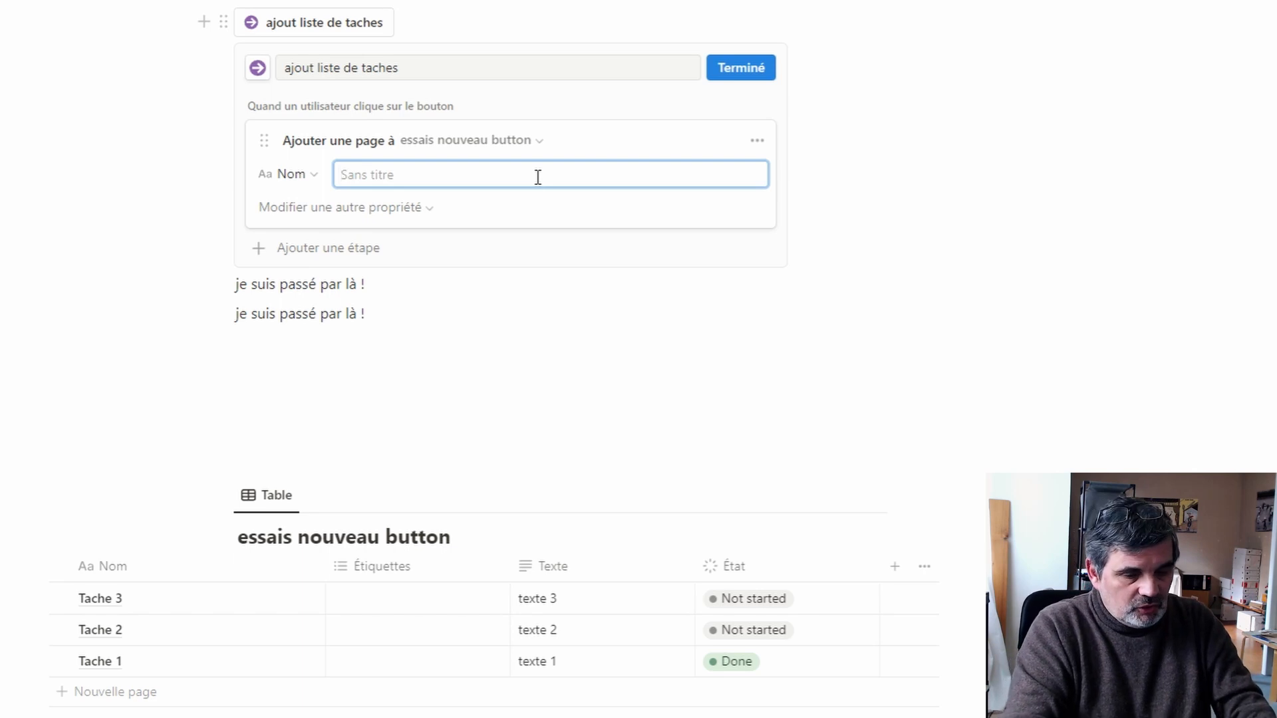
type("page")
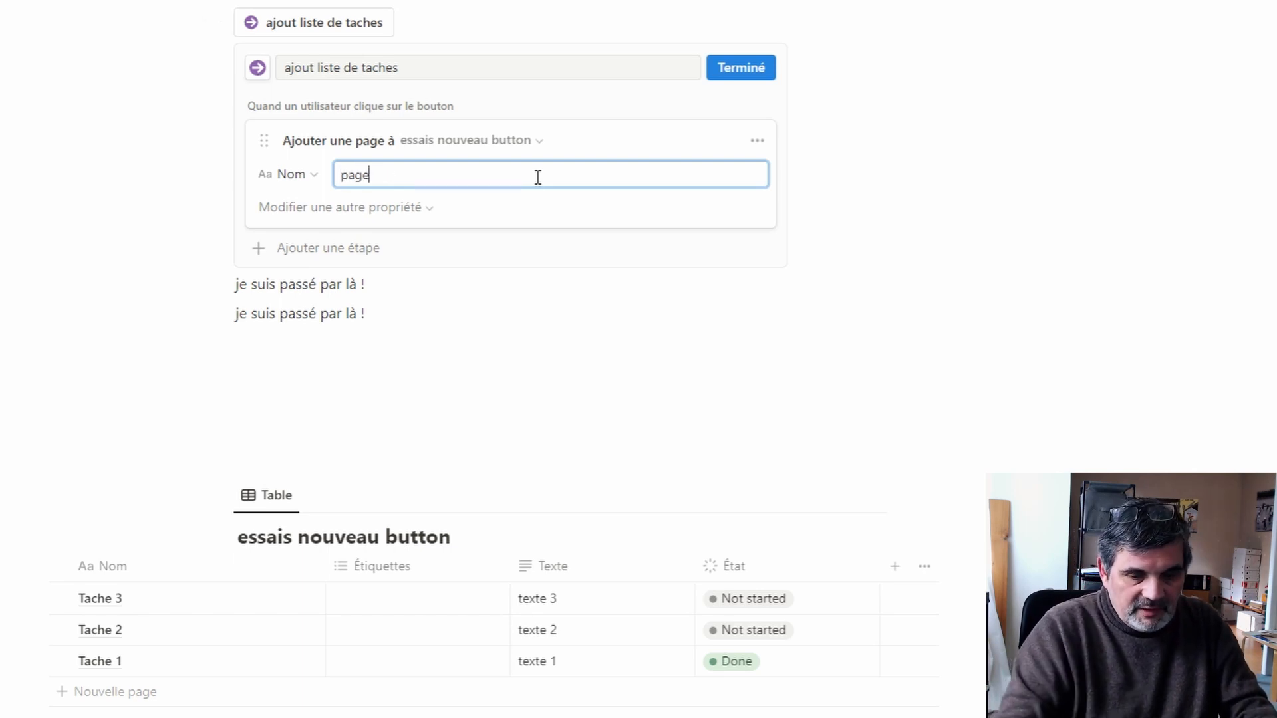
type(" 45")
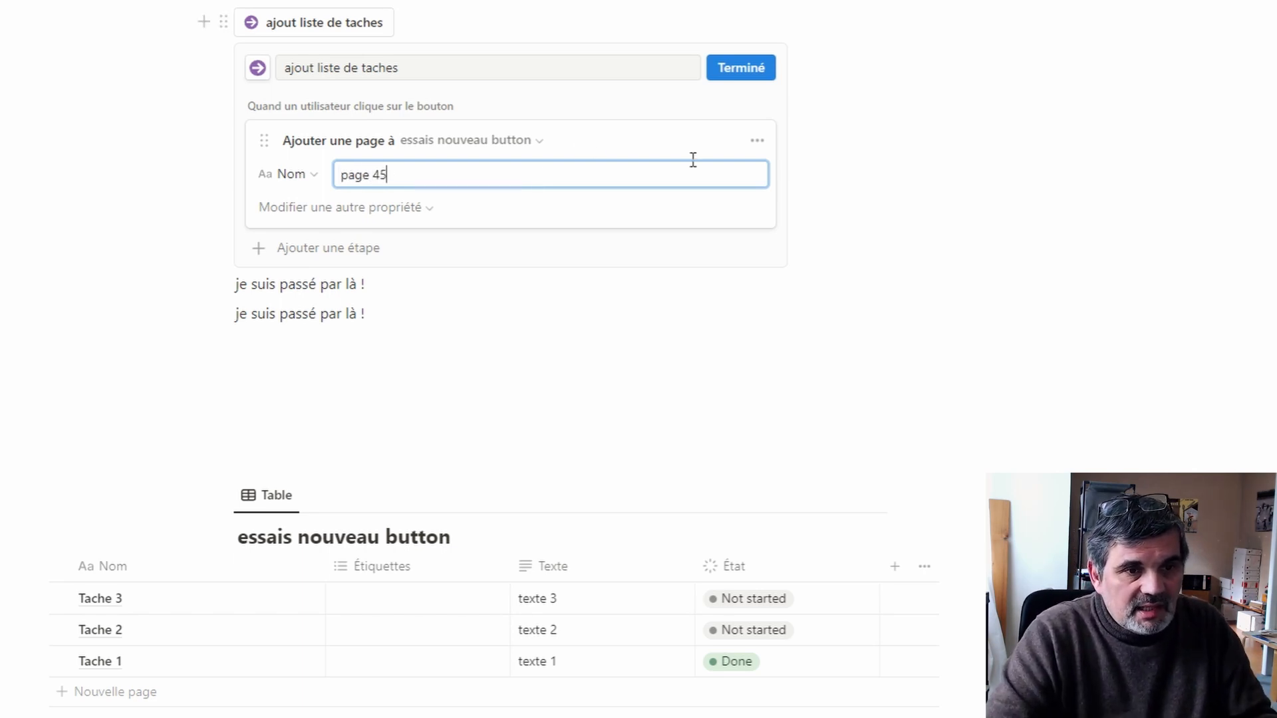
- Duplicate the page 45 step below itself and change the copy's Nom to "page 46"
left_click(757, 141)
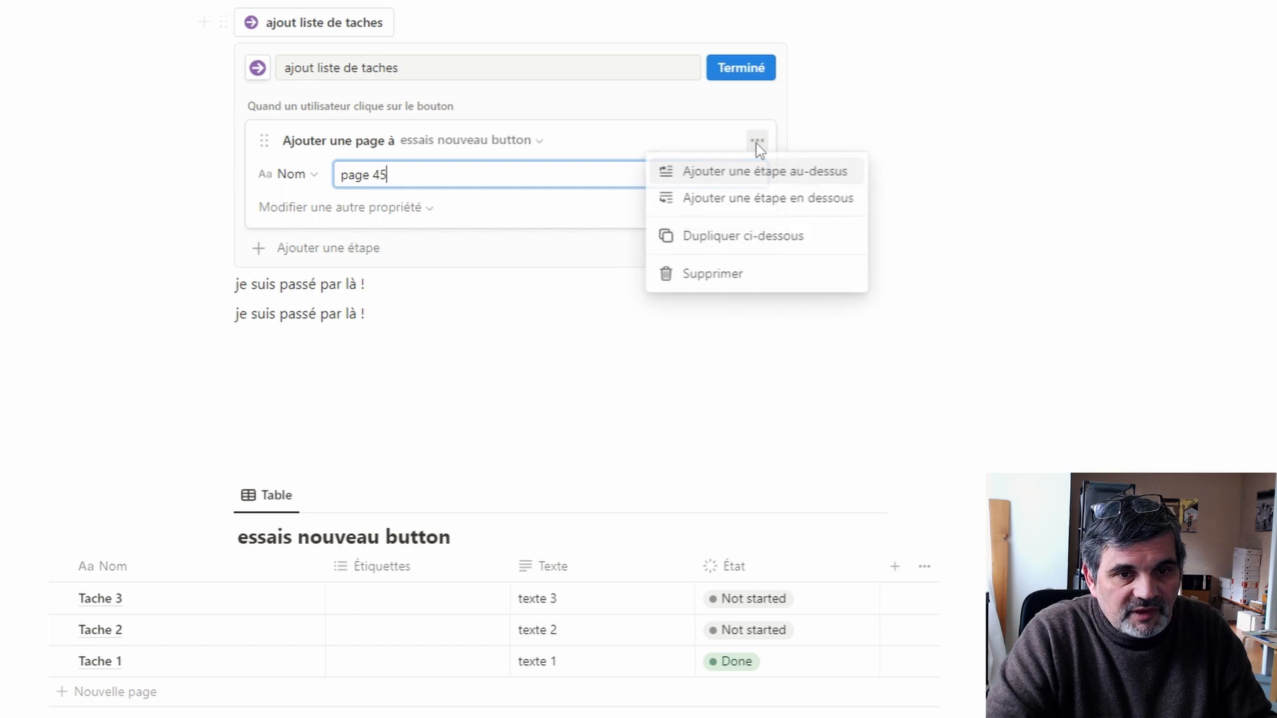
left_click(733, 236)
left_click(419, 290)
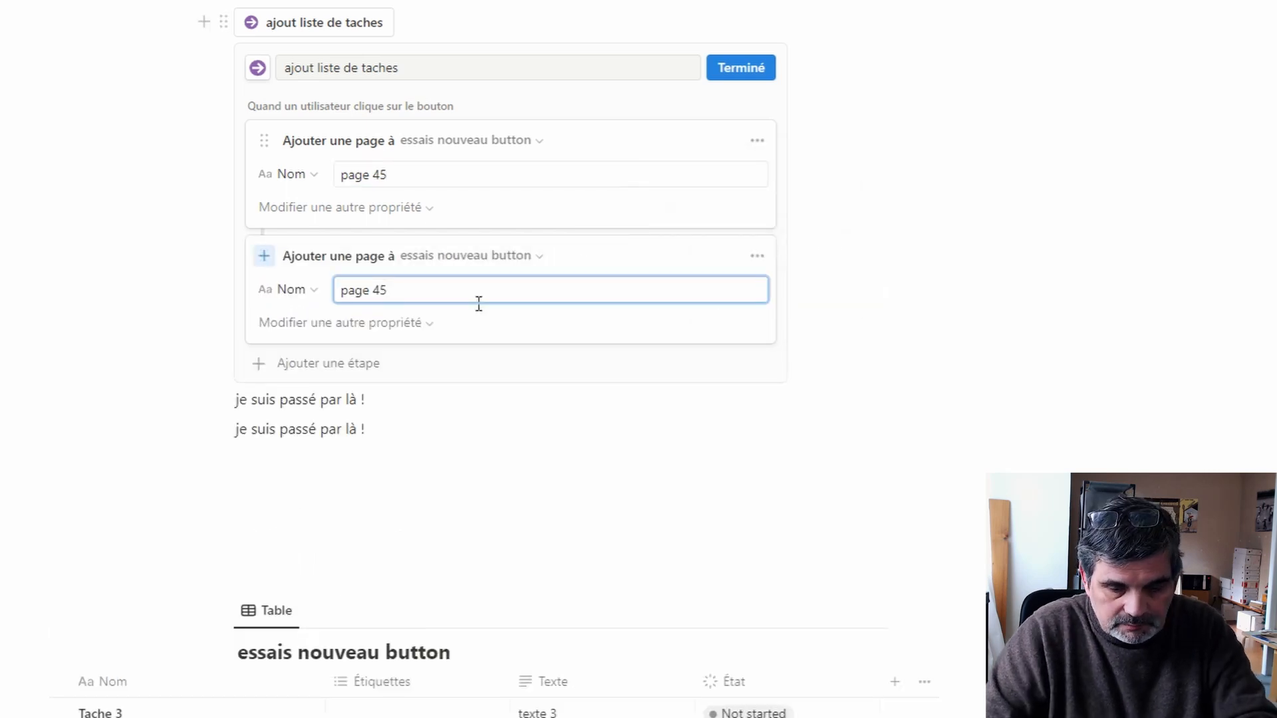
key("BackSpace")
type("6")
- Duplicate the page 46 step below, set the copy's Nom to "page 47" and finish editing the button
left_click(758, 256)
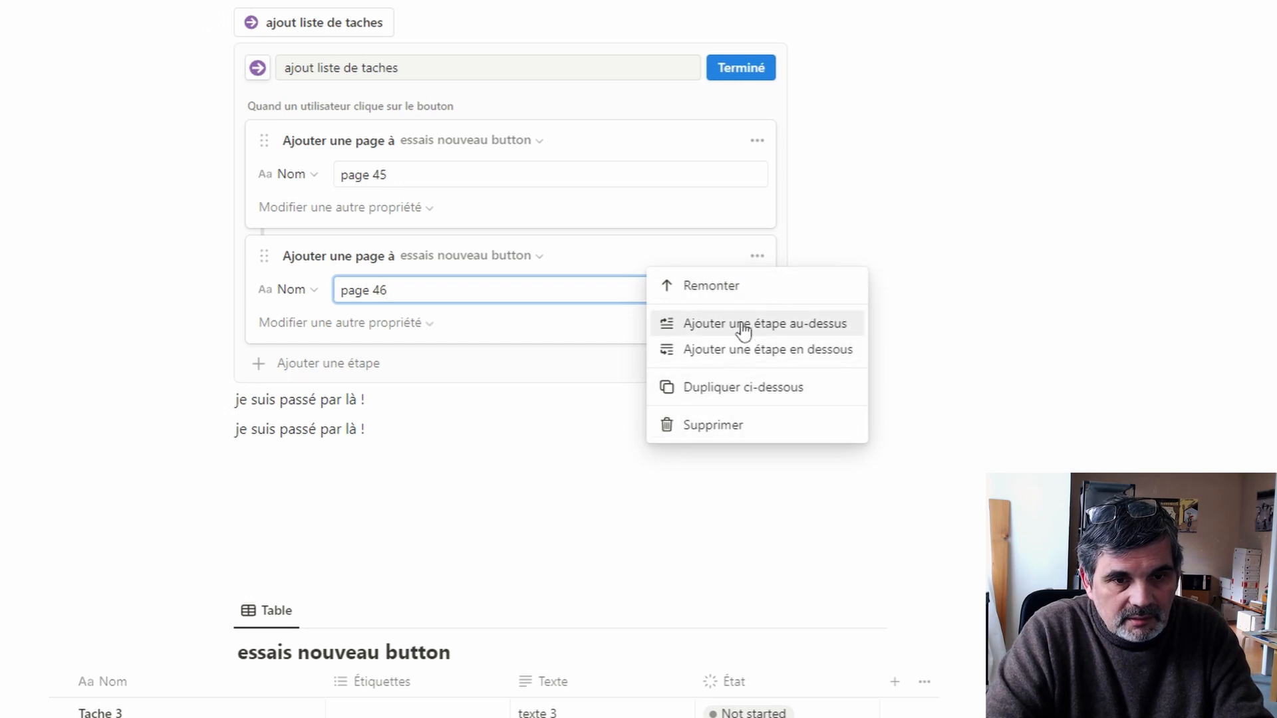
left_click(729, 389)
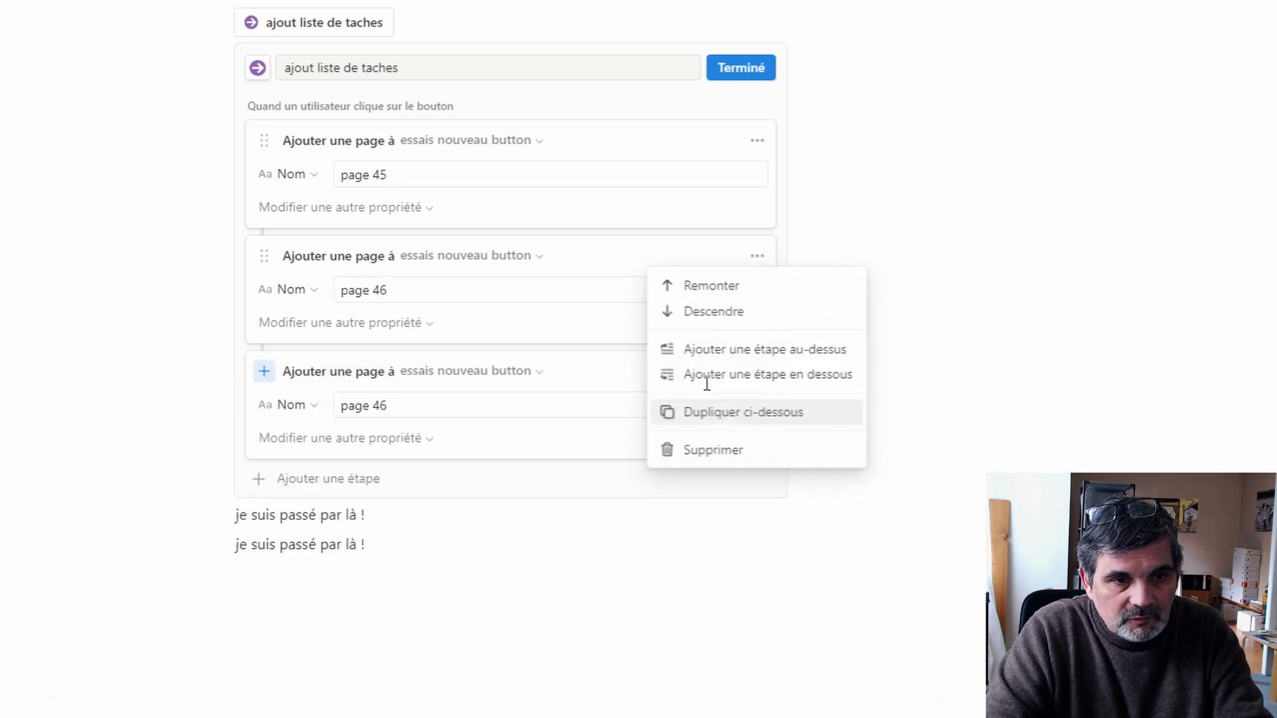
left_click(439, 407)
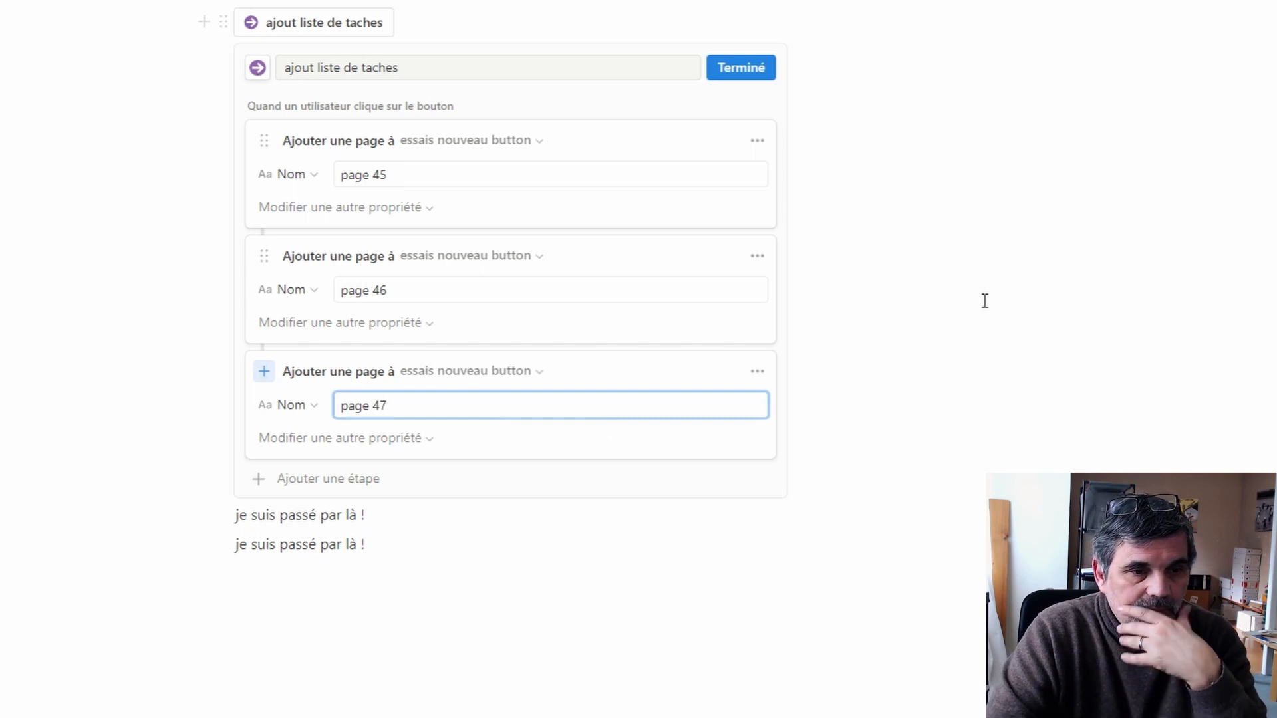
left_click(959, 288)
left_click(738, 72)
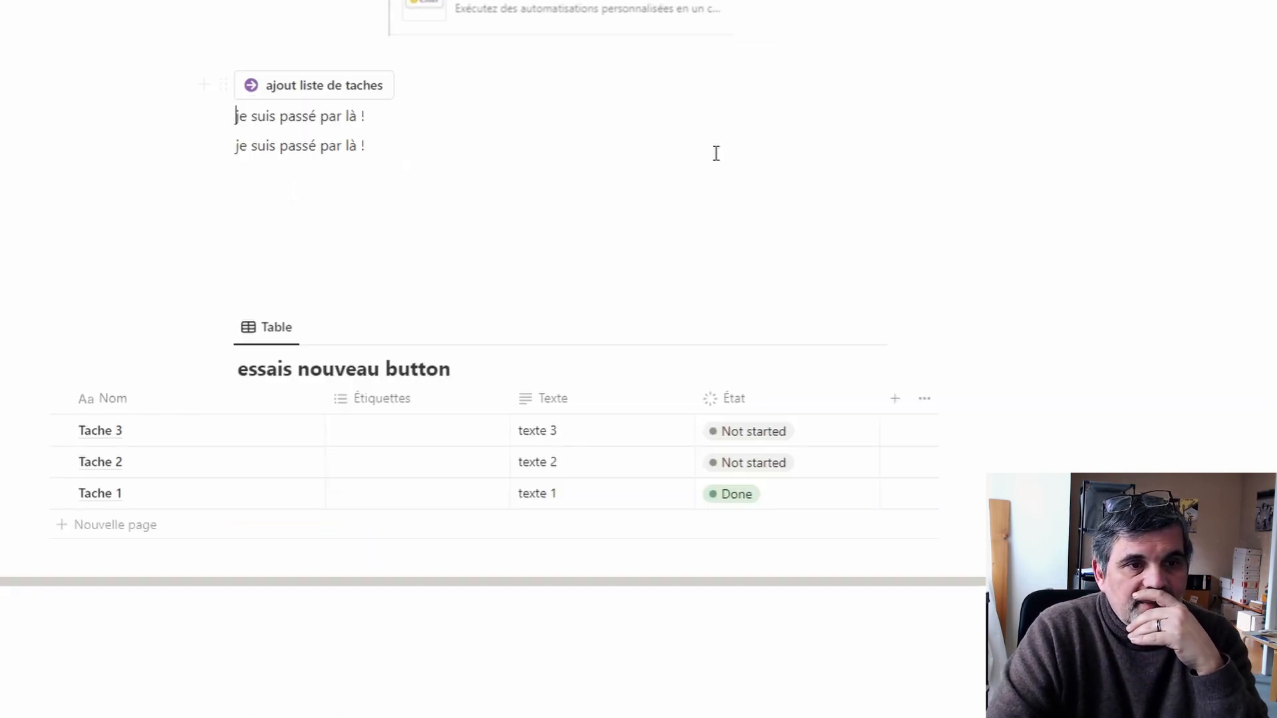
- Delete the two "je suis passé par là !" lines and run the button to add its three pages to the table
left_click_drag(413, 152, 118, 118)
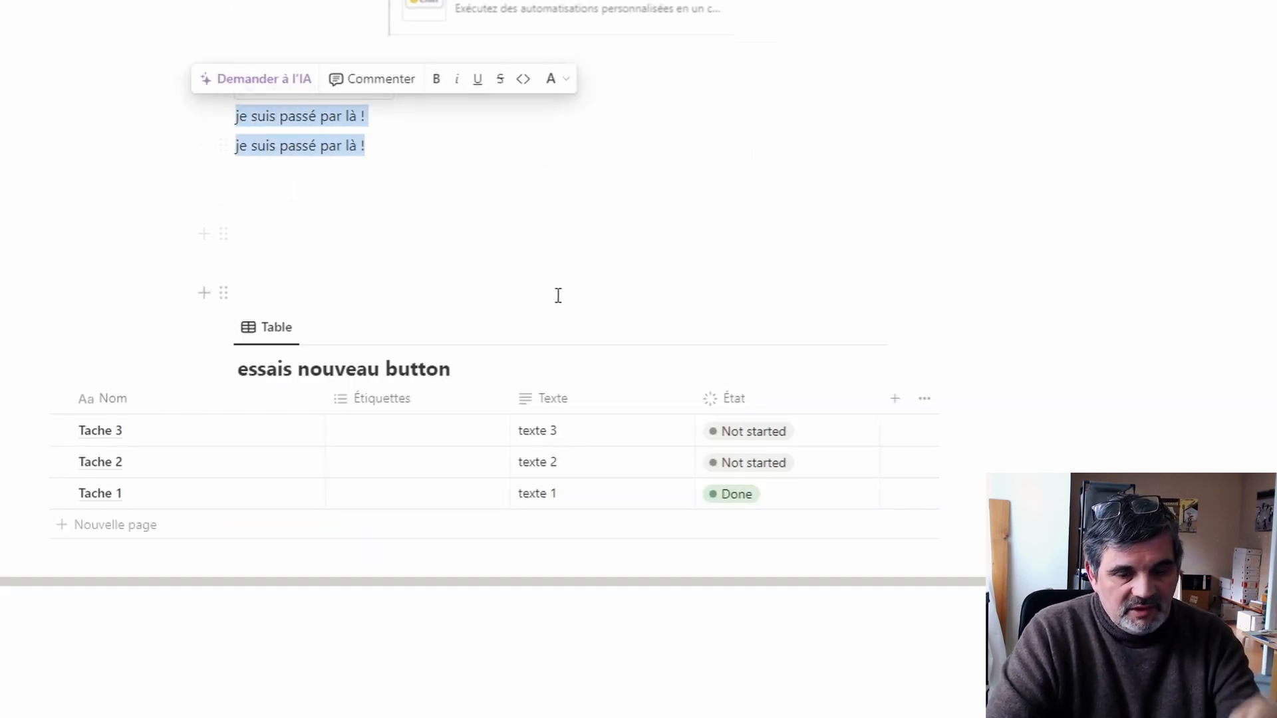
key("BackSpace")
left_click(391, 217)
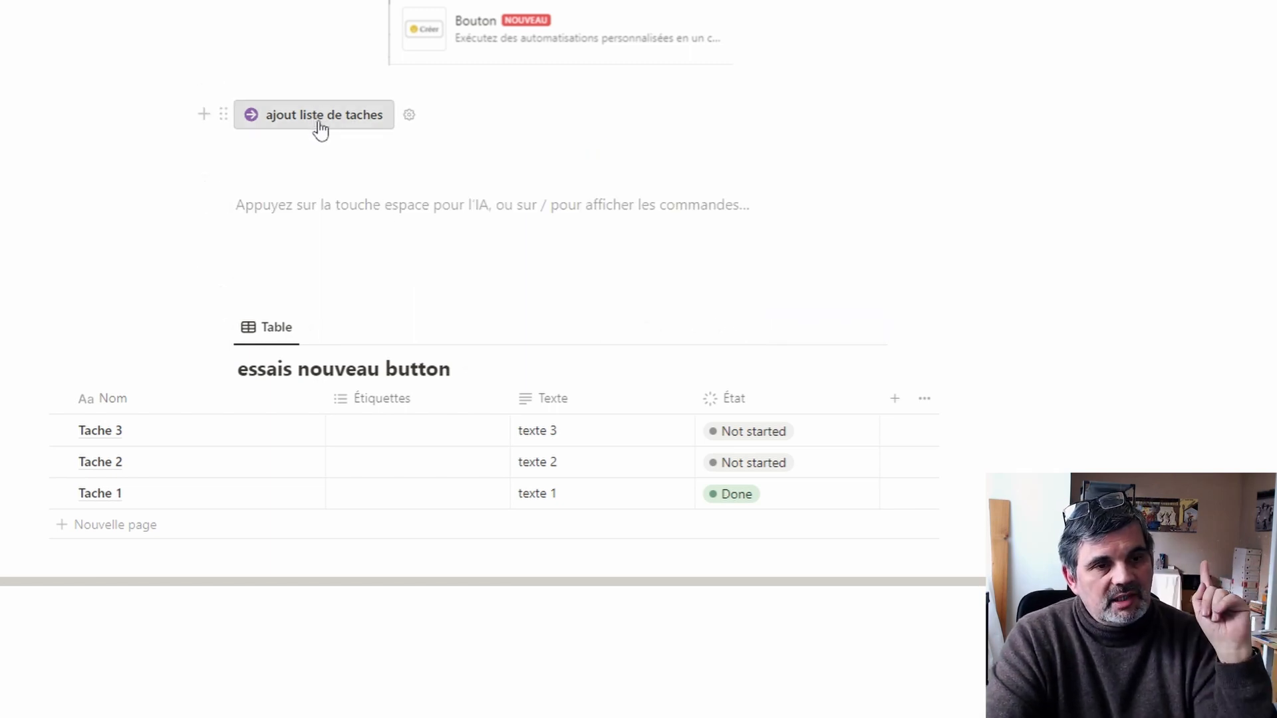
left_click(319, 126)
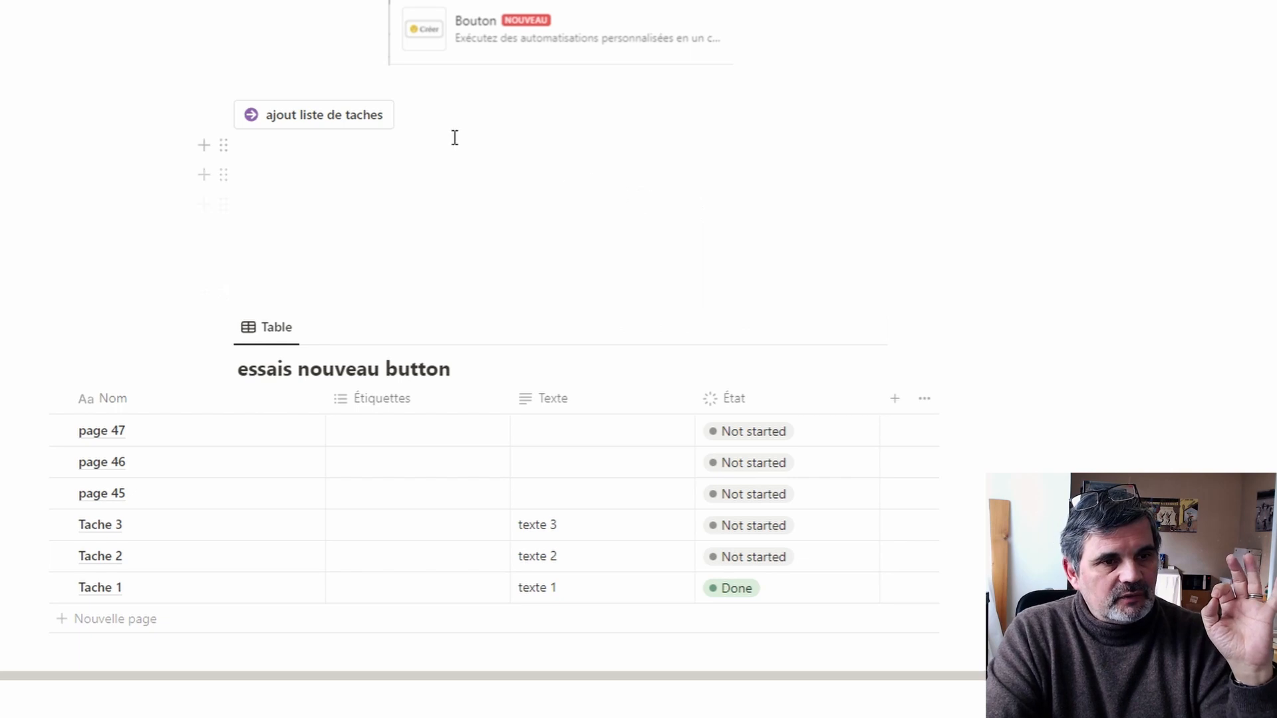
- Edit the ajout liste de taches button and add an "Ouvrir la page" step after the page 47 step
left_click(409, 120)
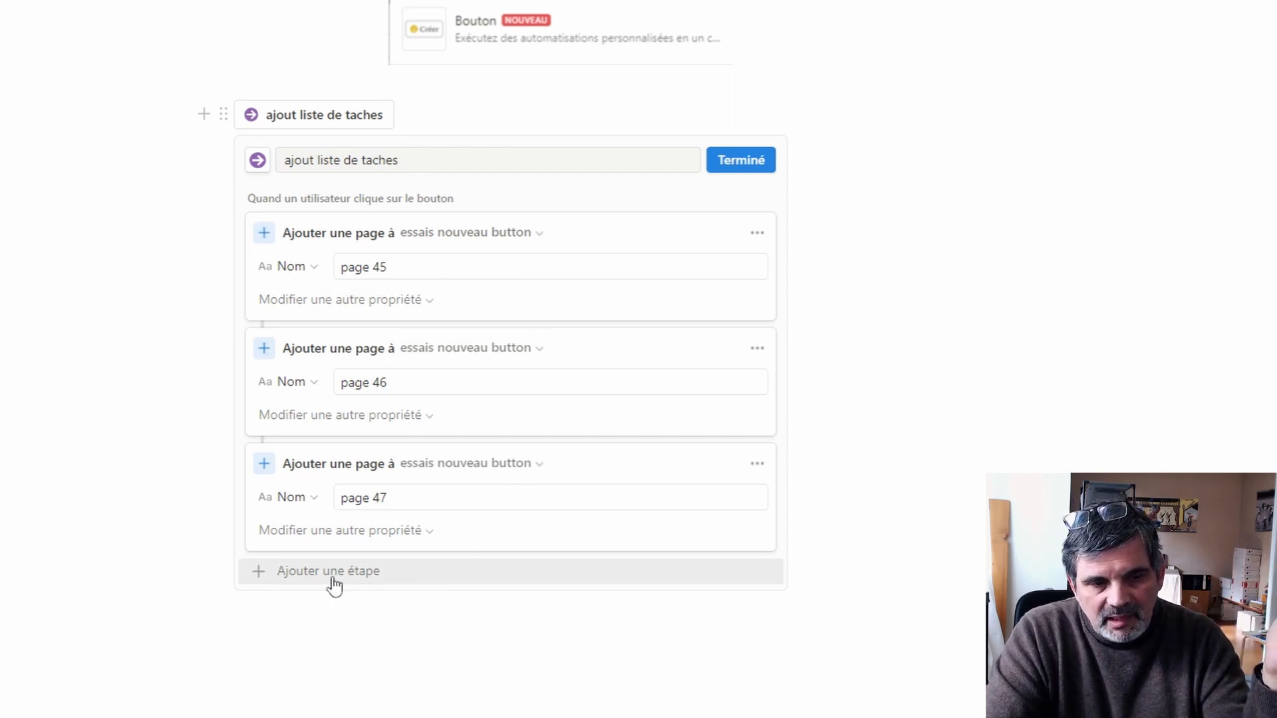
left_click(296, 573)
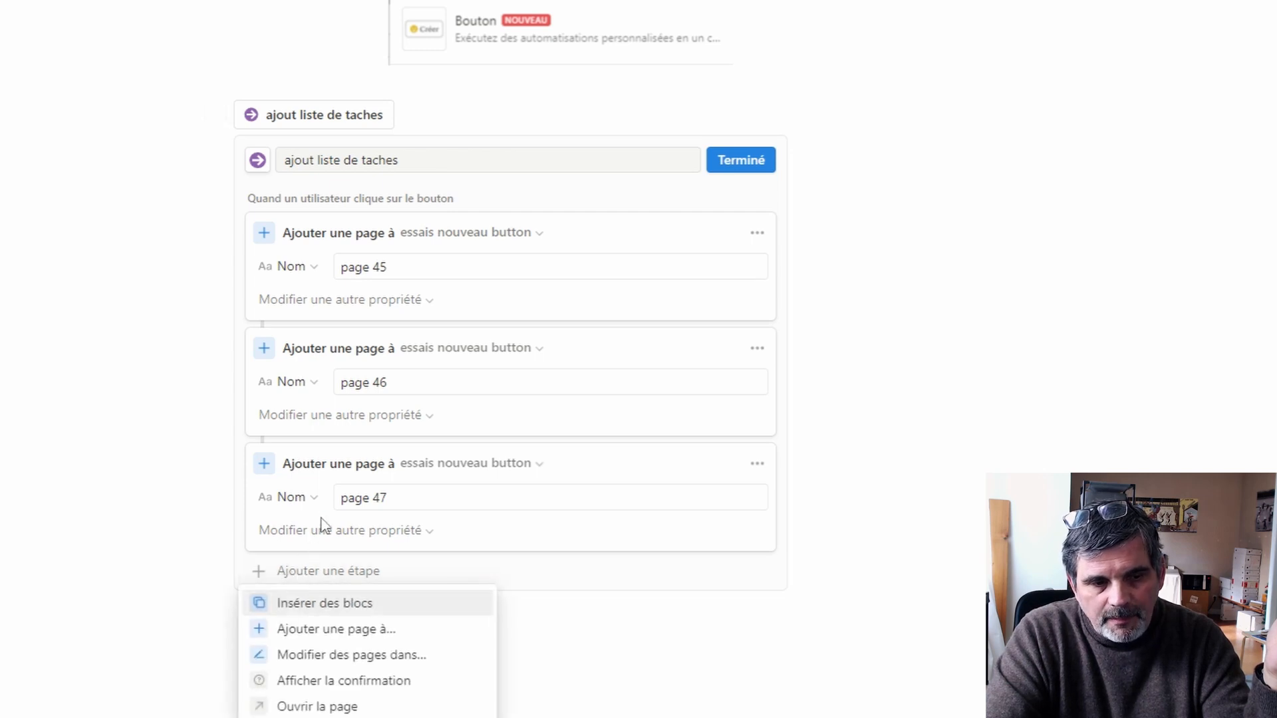
left_click(340, 709)
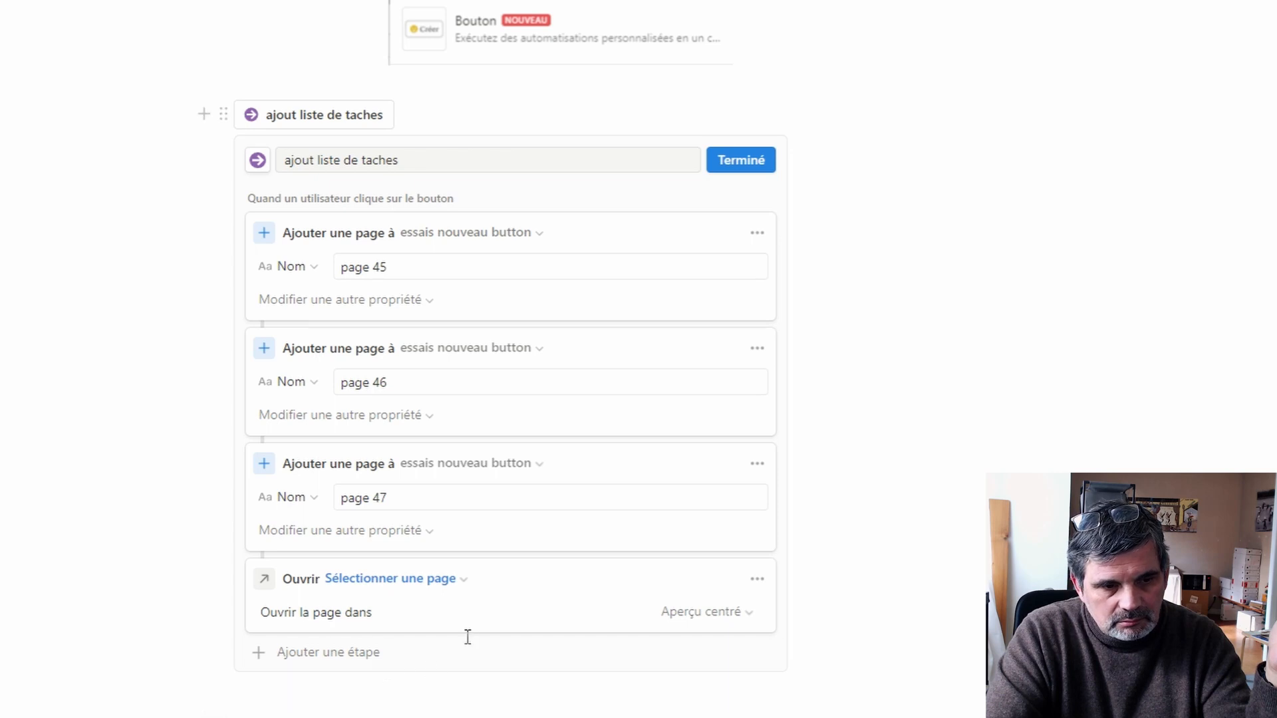
- Set the Ouvrir step's target to the new page added to essais nouveau button by the second step, page 46
scroll(469, 637, "down", 1)
left_click(446, 505)
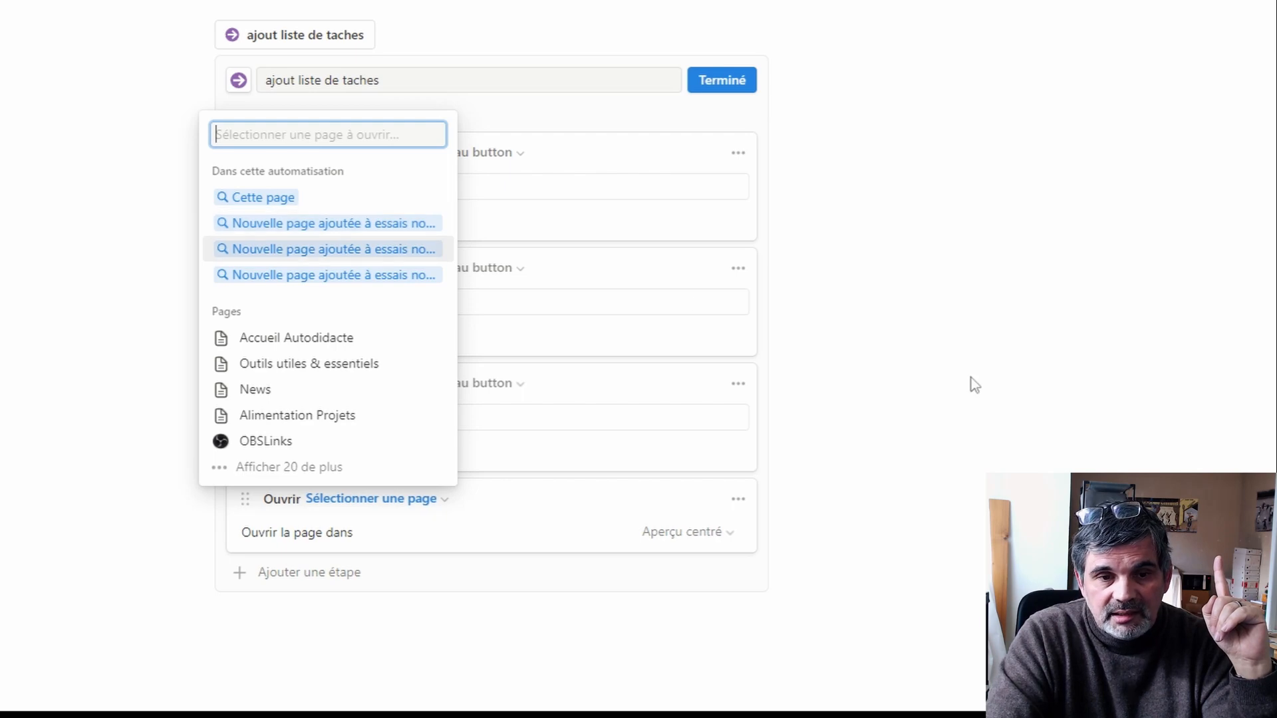
left_click(893, 618)
scroll(884, 606, "down", 5)
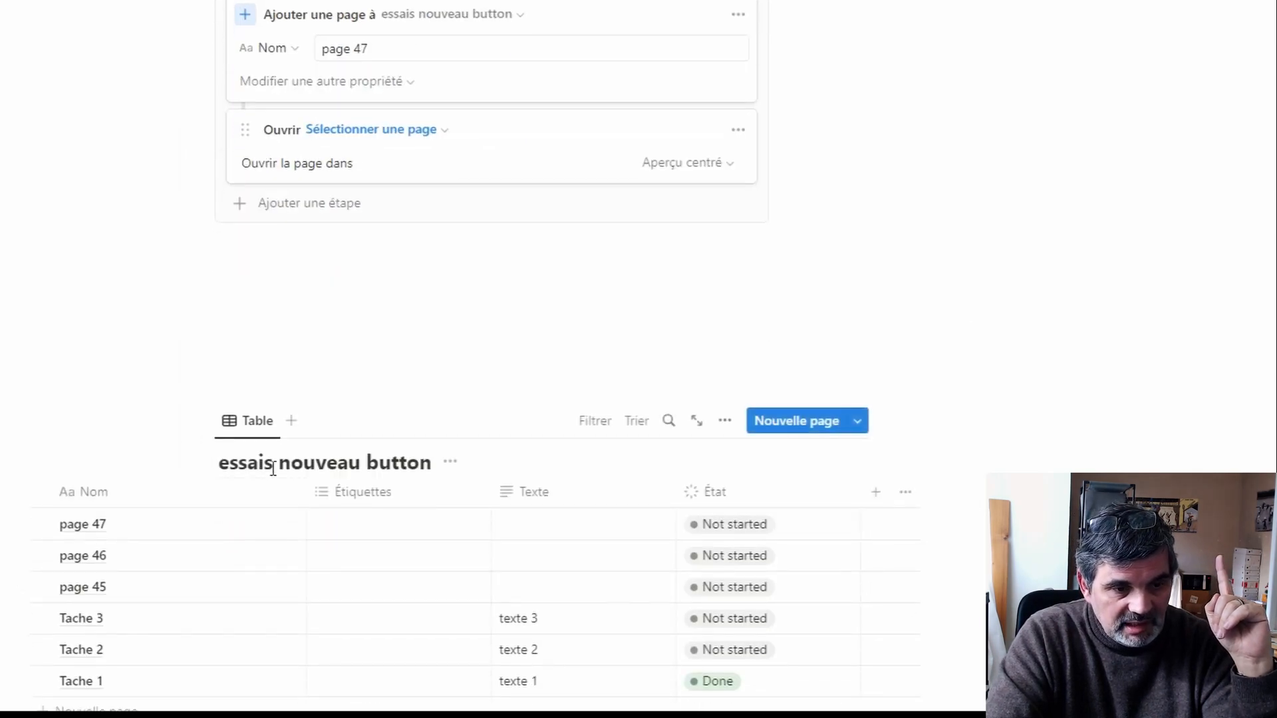
scroll(1273, 293, "up", 4)
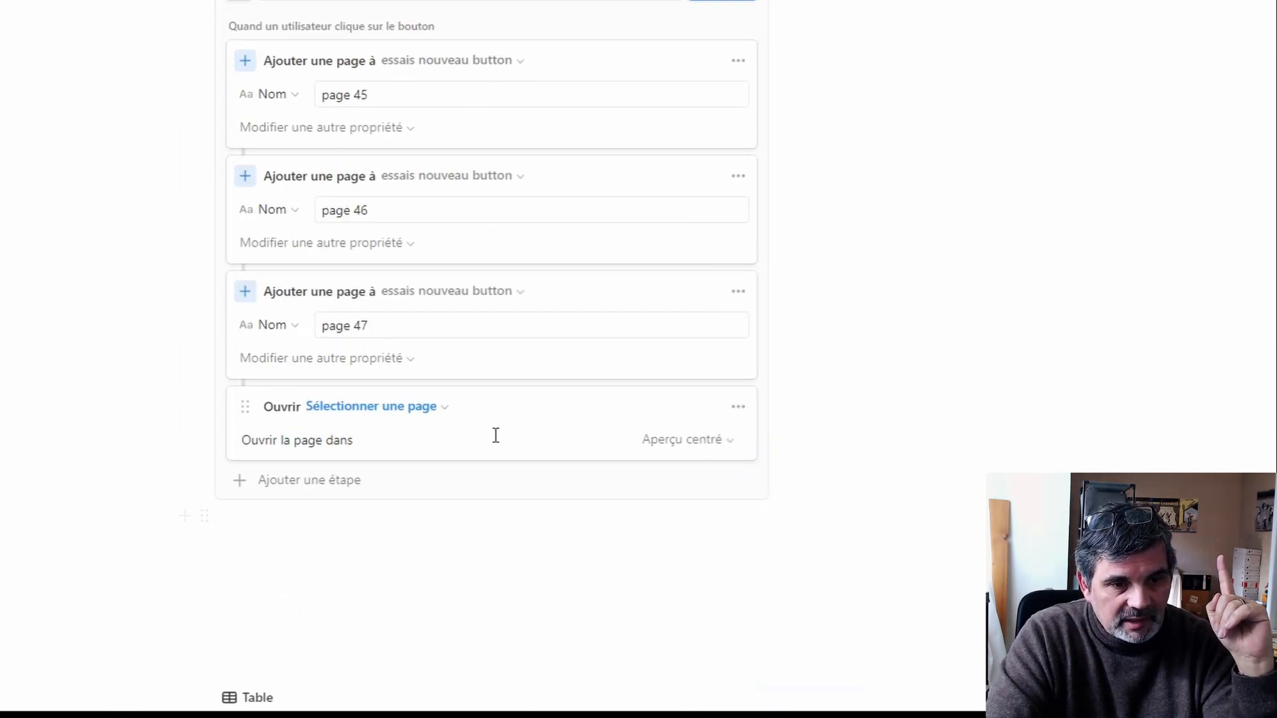
left_click(447, 412)
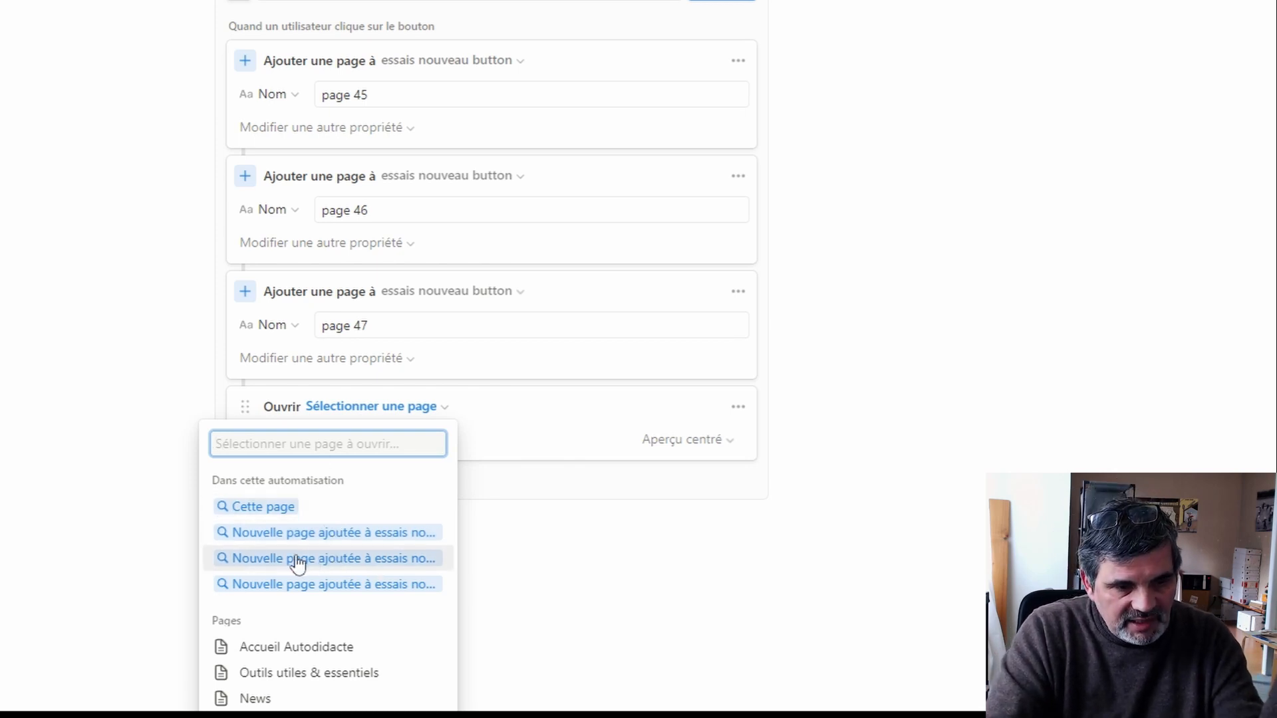
left_click(338, 559)
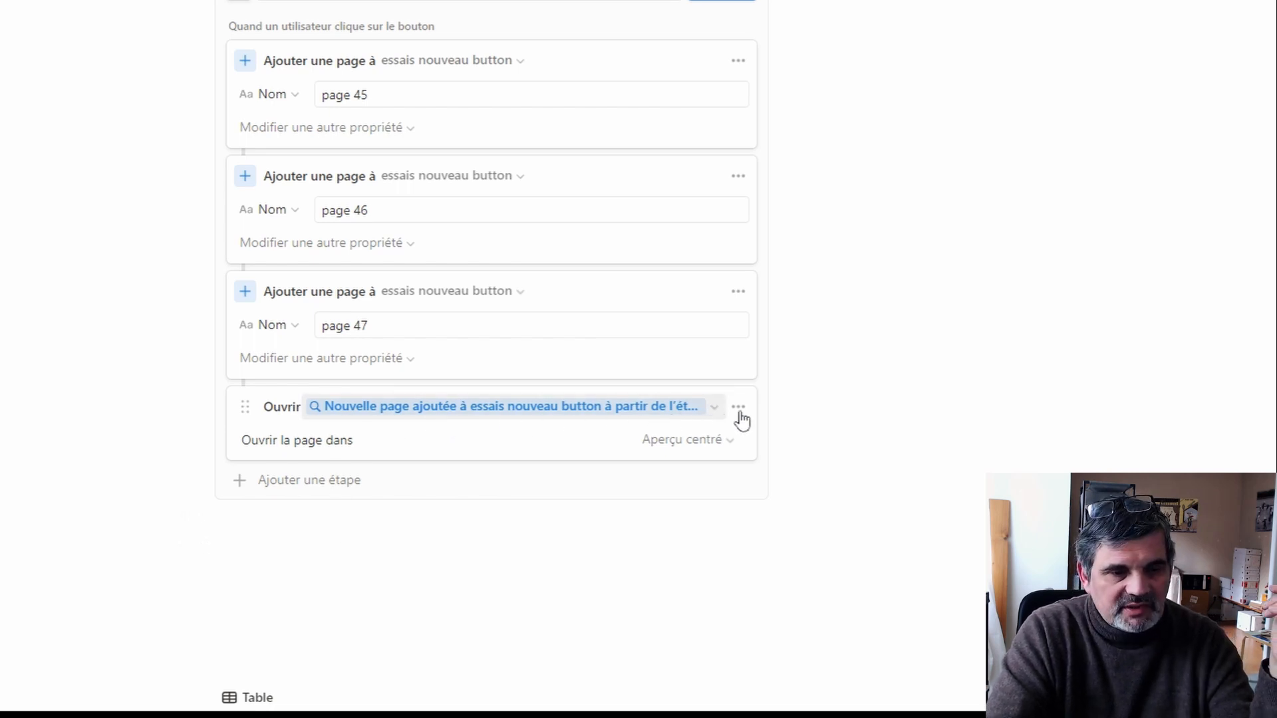
- Set the Ouvrir step to open its page in "Aperçu latéral", then save the button and run it
left_click(720, 442)
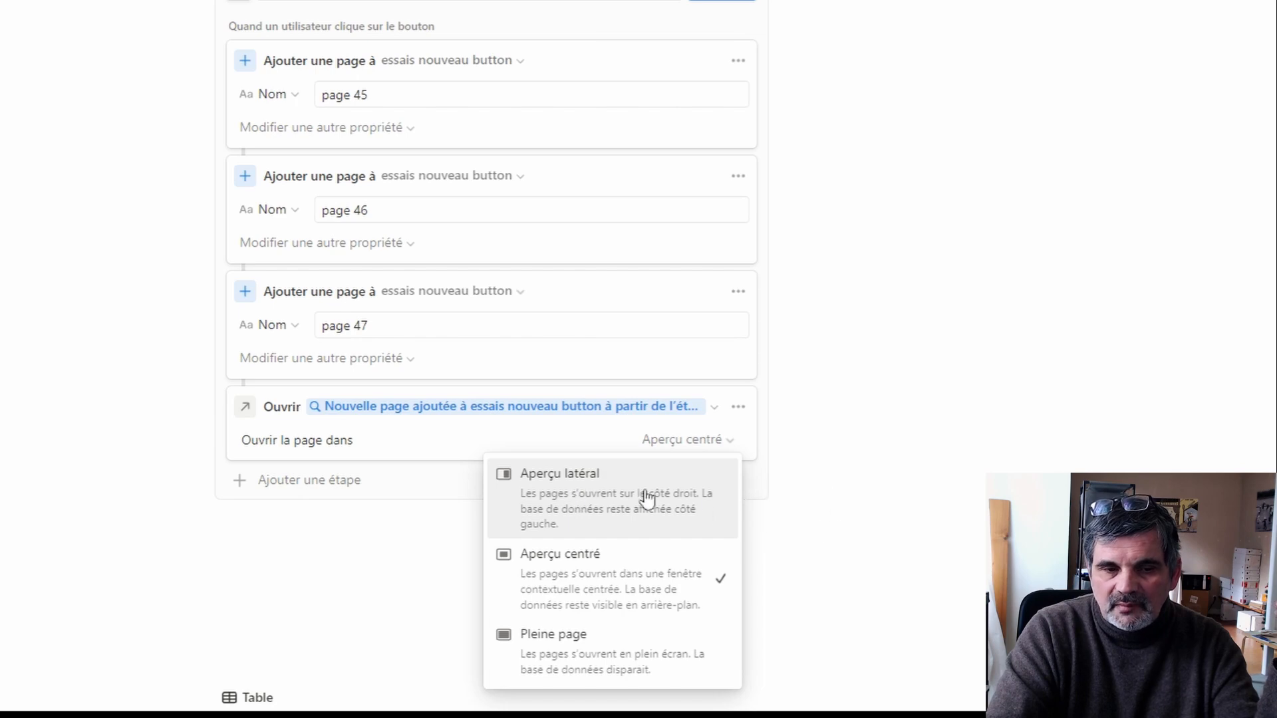
left_click(561, 490)
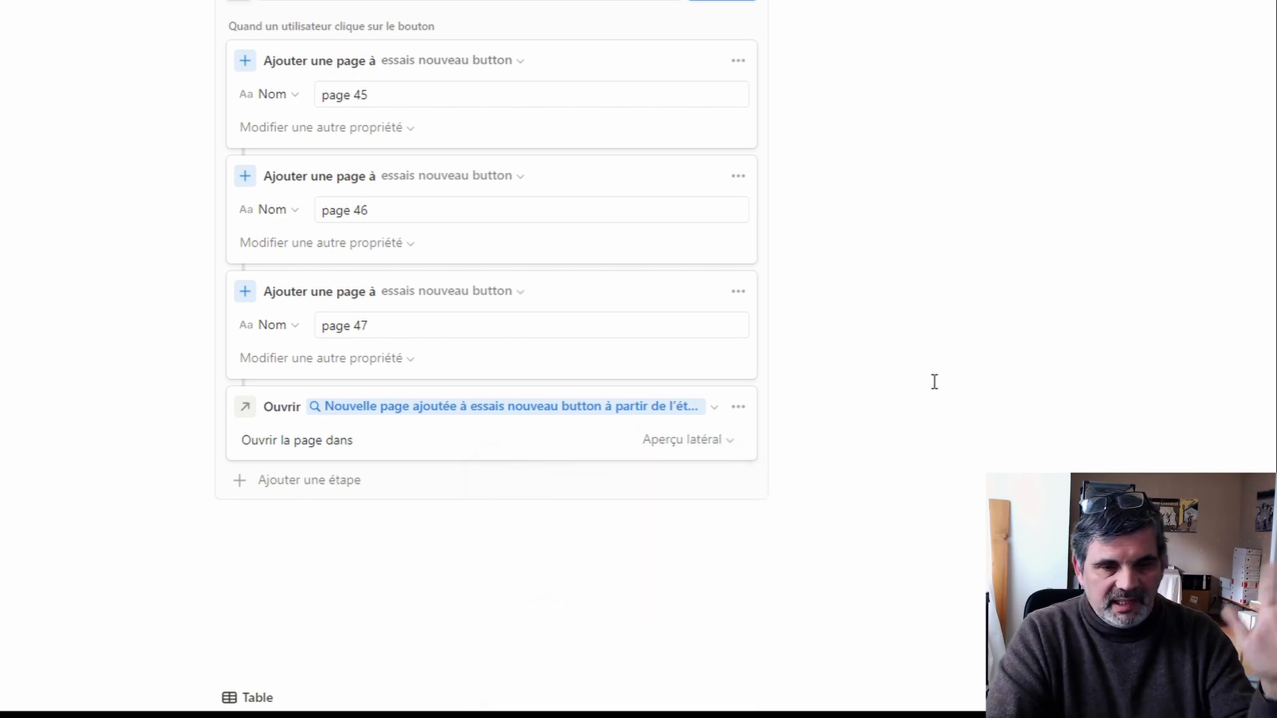
scroll(731, 114, "up", 2)
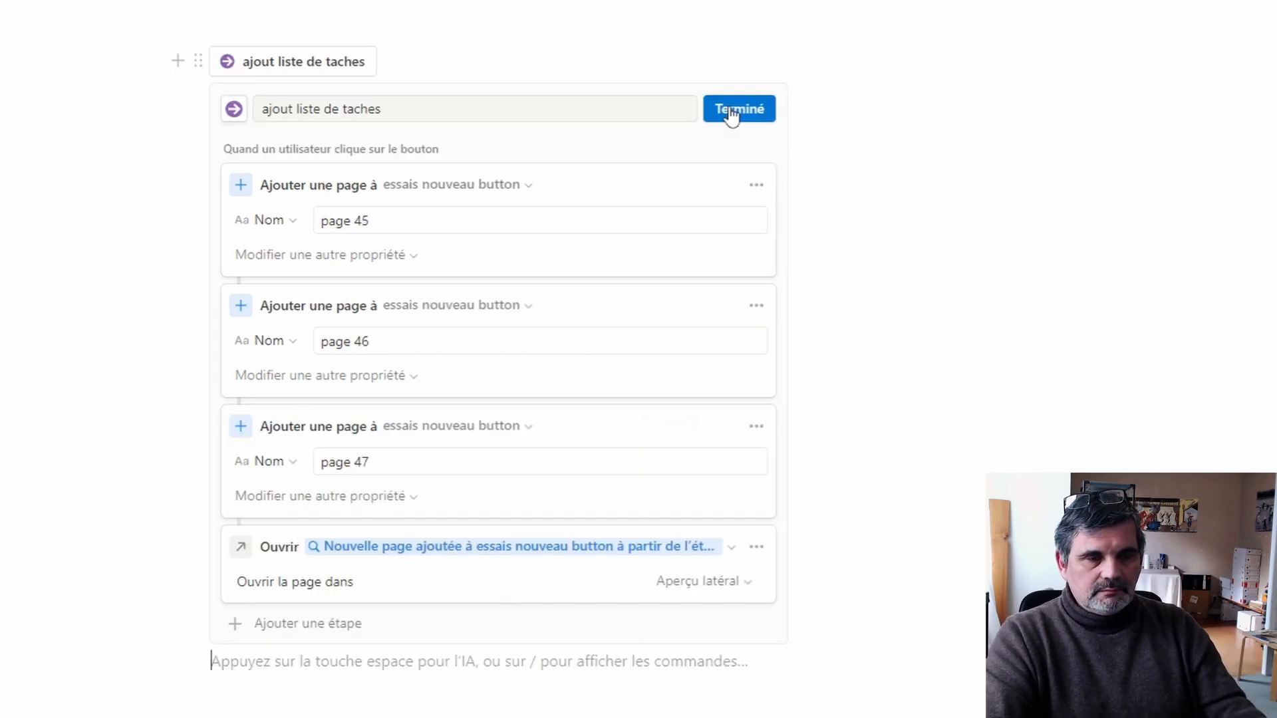
left_click(732, 115)
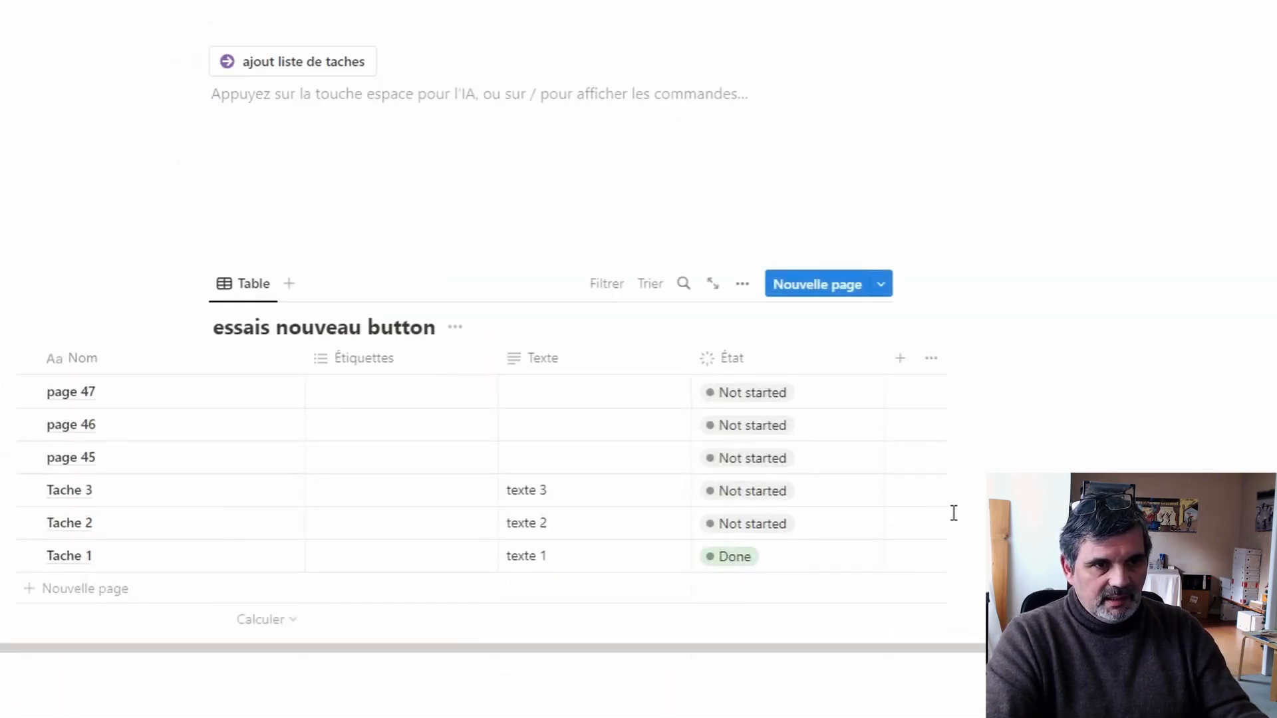
scroll(953, 514, "up", 1)
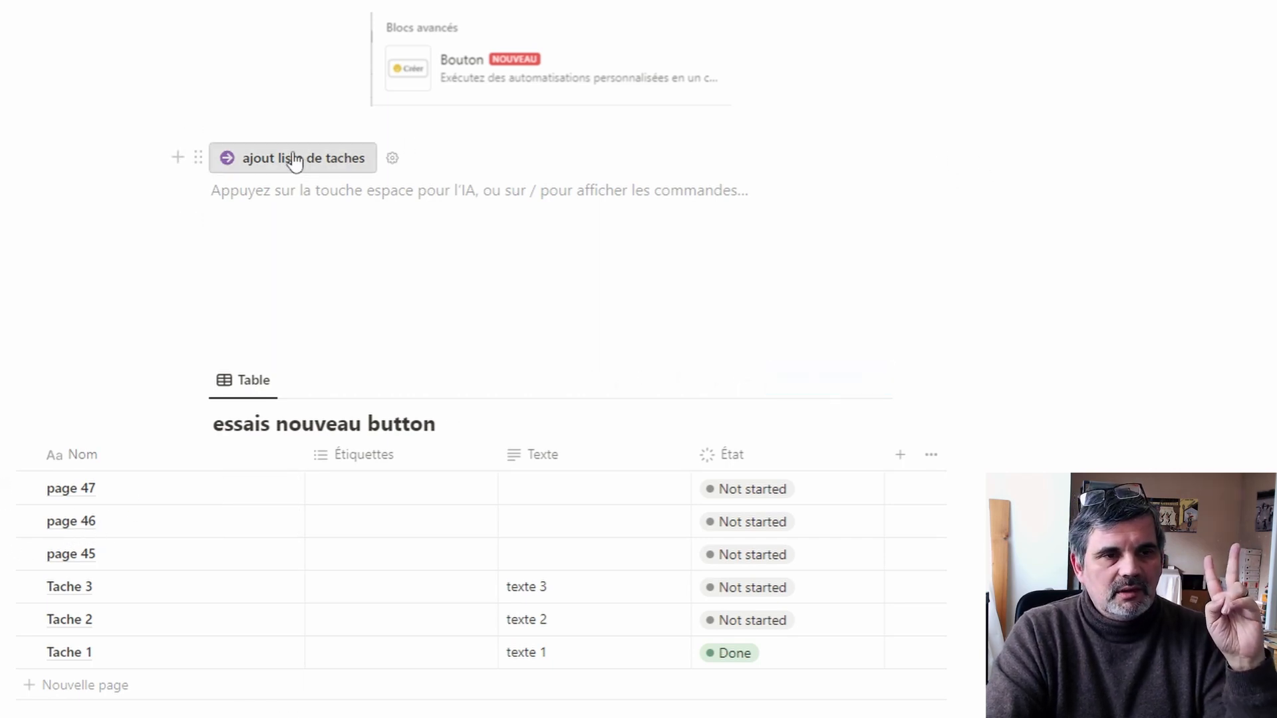
left_click(294, 159)
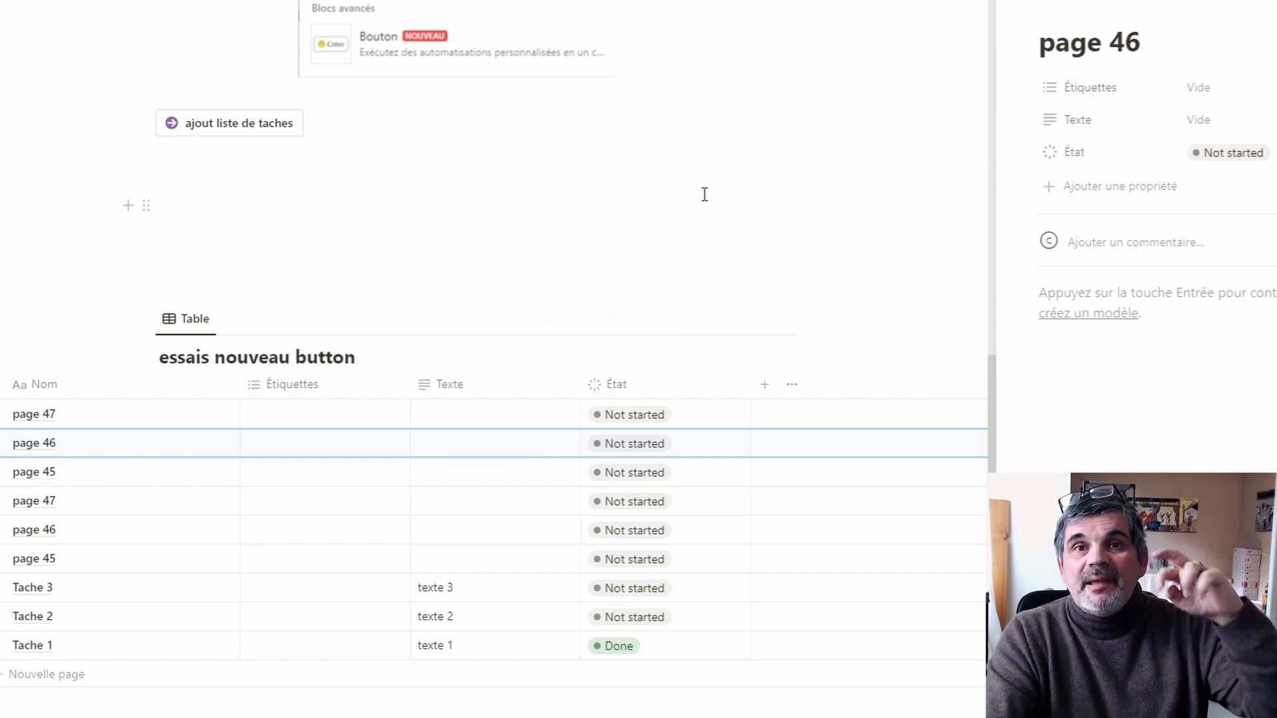
- Change the Nom in the button's second add-page step to "page 999" and run the saved button again
left_click(318, 125)
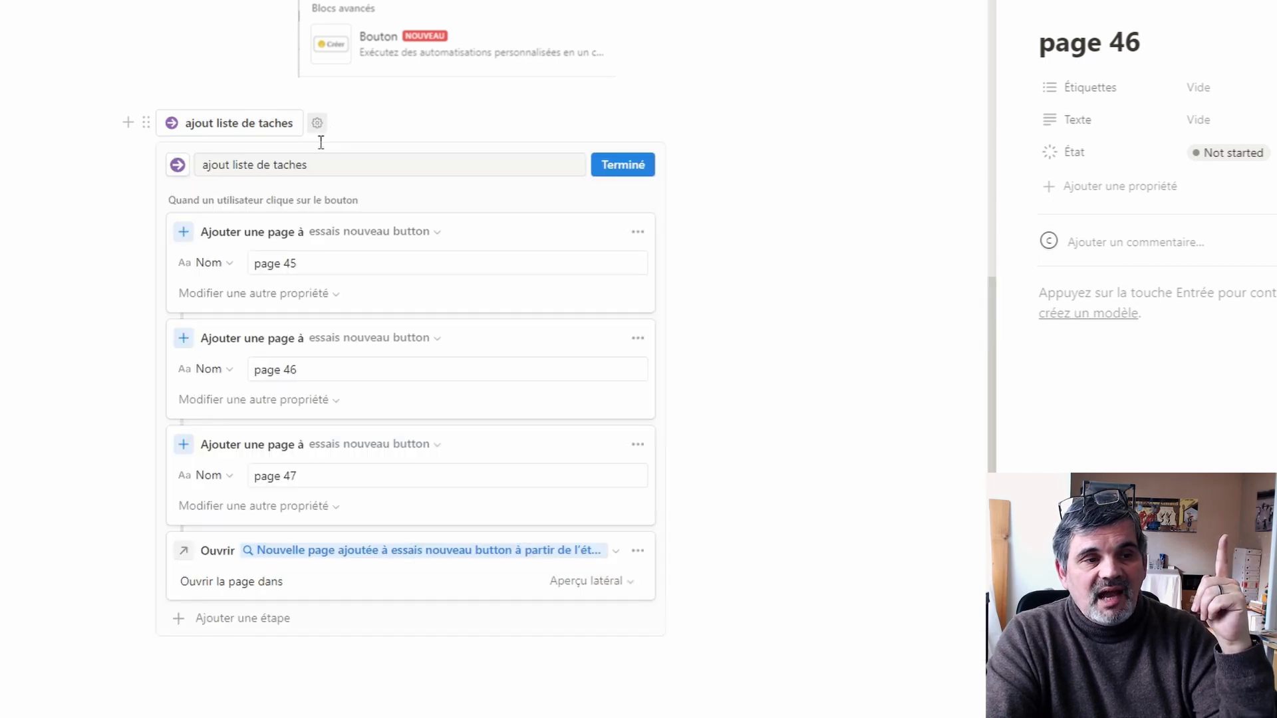
double_click(287, 370)
left_click(345, 356)
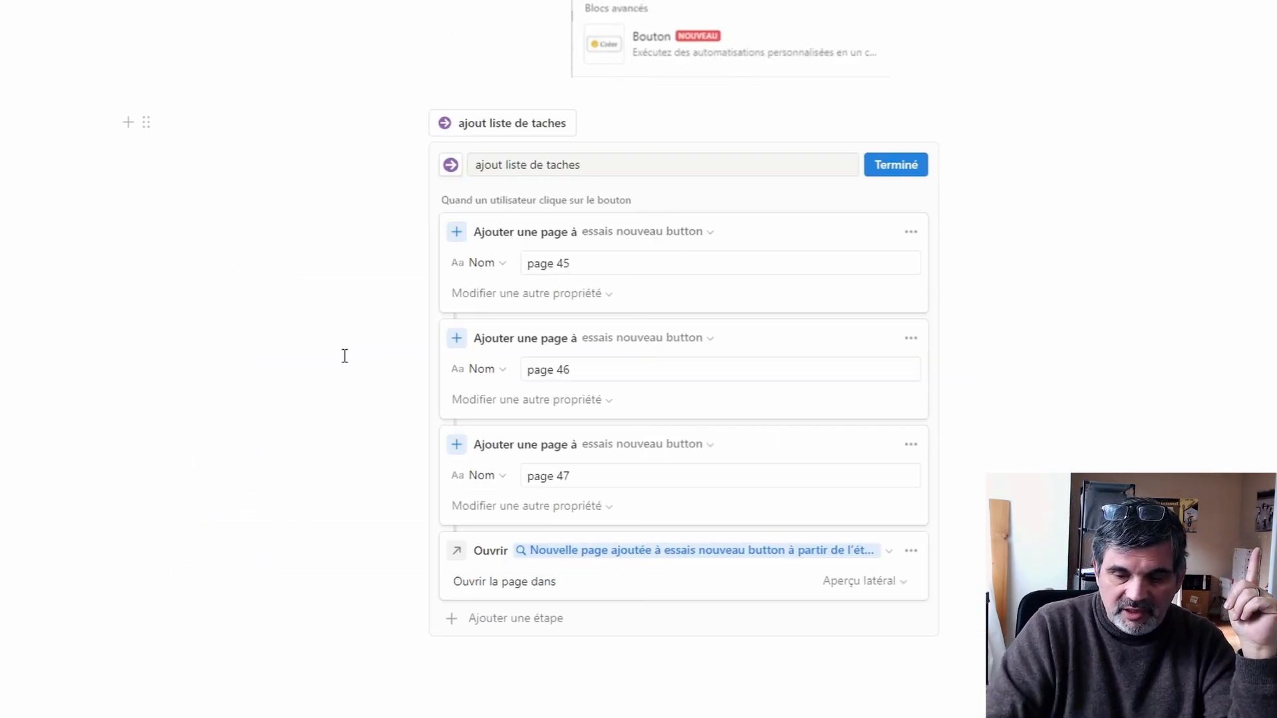
double_click(562, 369)
type("999")
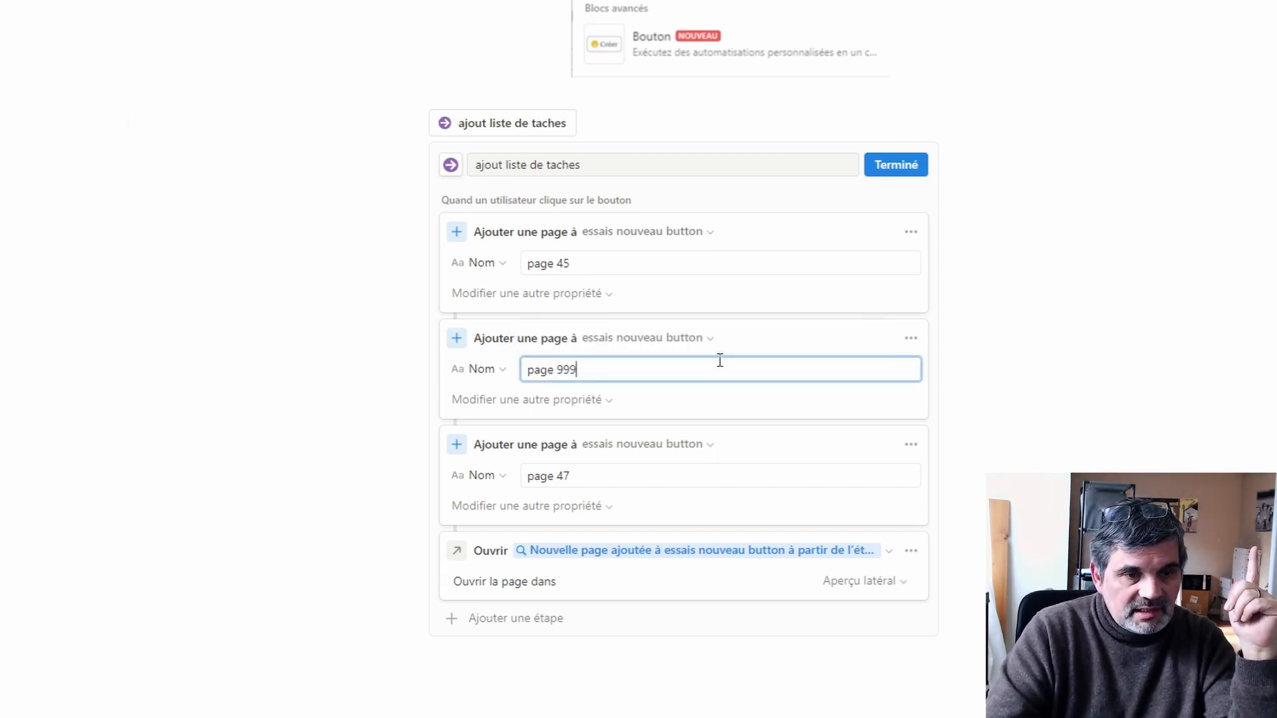
left_click(887, 165)
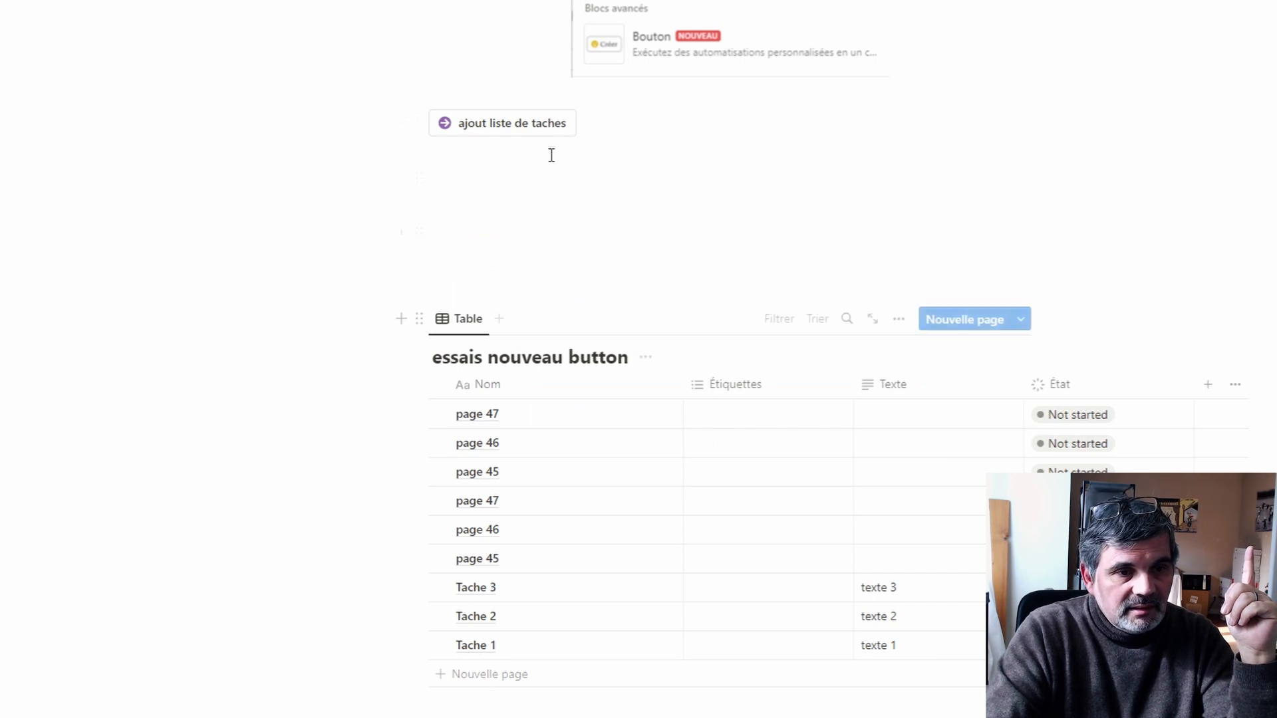
left_click(503, 124)
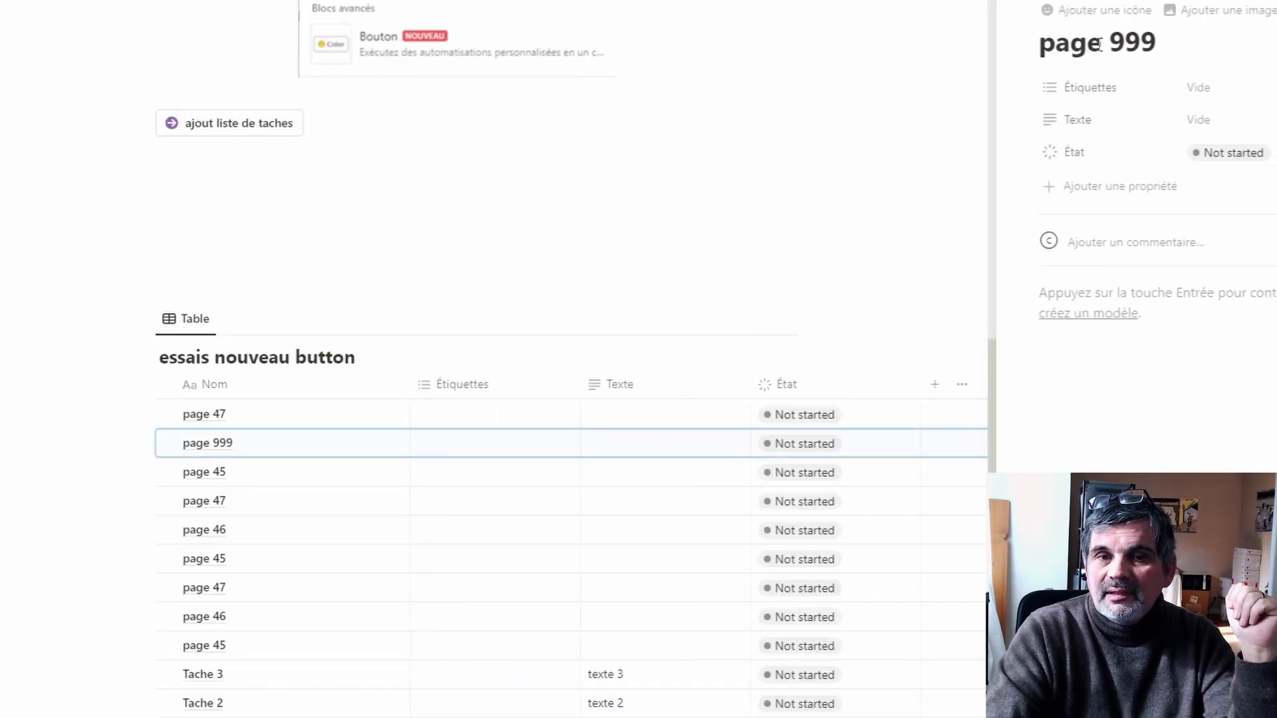